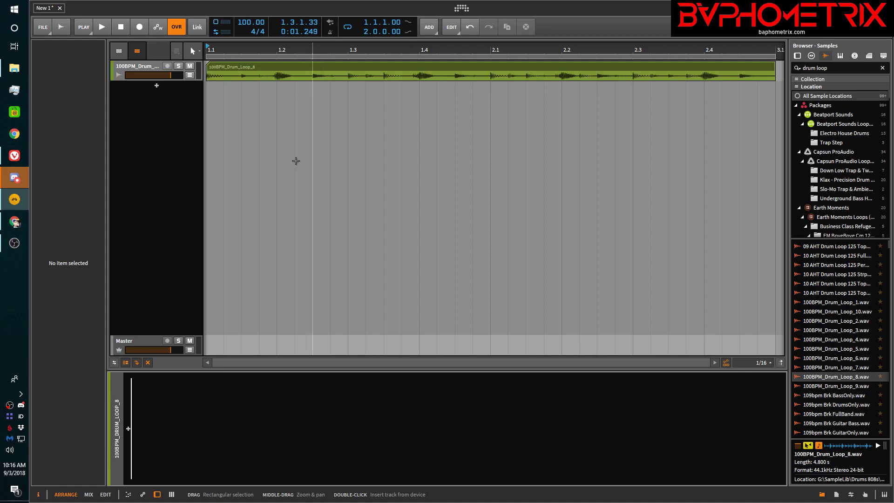
# - Switch to the Vivaldi browser and open the full "Producer Tutorials by Baphometrix" playlist from the YouTube channel's playlists
pyautogui.click(15, 158)
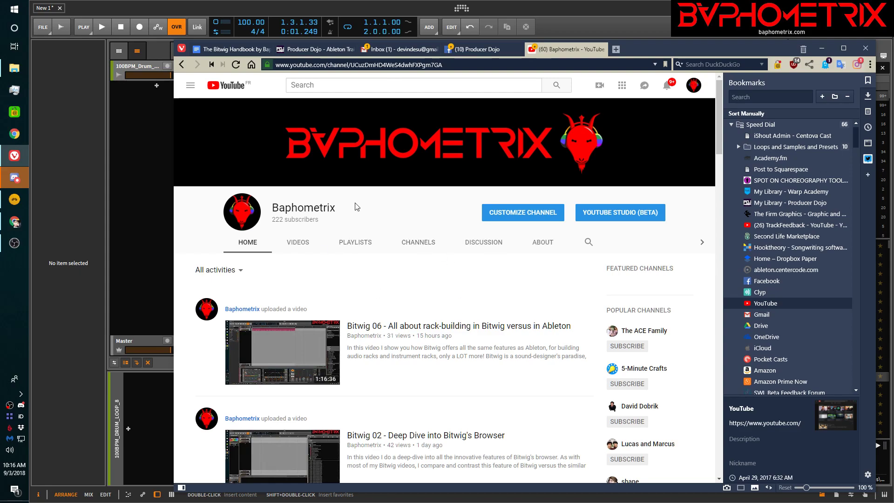
pyautogui.click(356, 243)
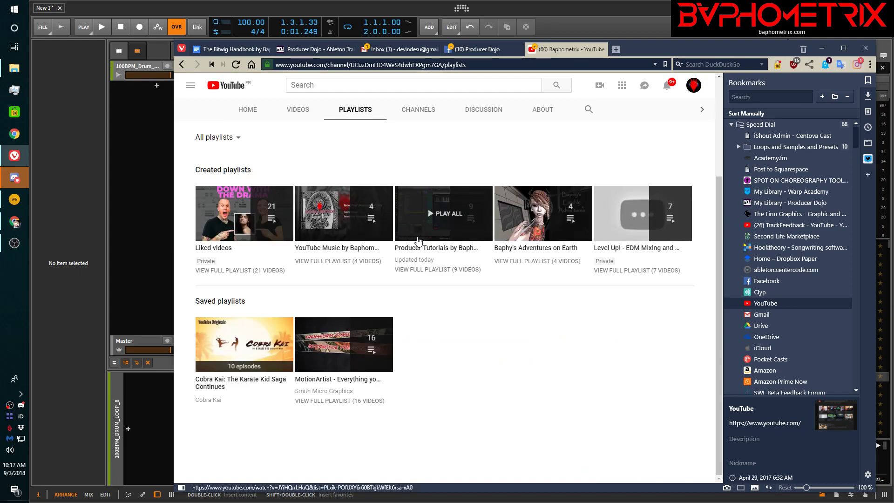
pyautogui.click(428, 271)
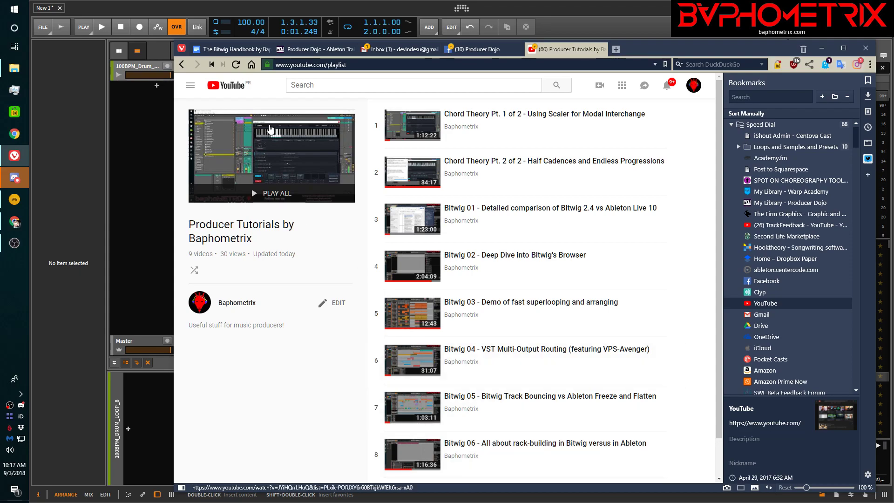
# - Open "The Bitwig Handbook" document and follow its table-of-contents link to the Automation section
pyautogui.click(221, 50)
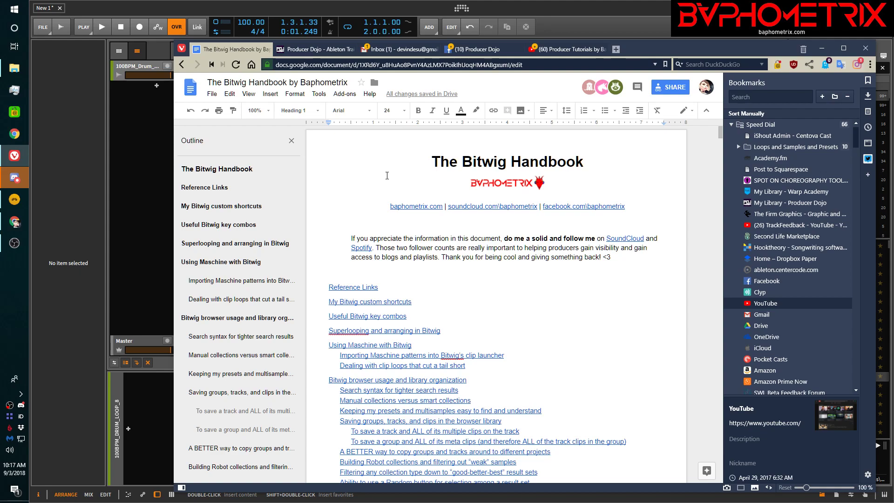
pyautogui.scroll(-4, 581, 264)
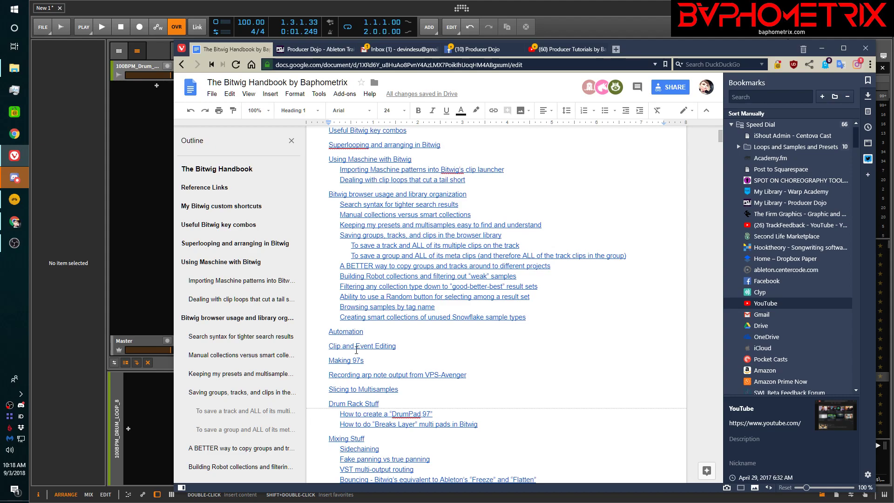
pyautogui.click(350, 332)
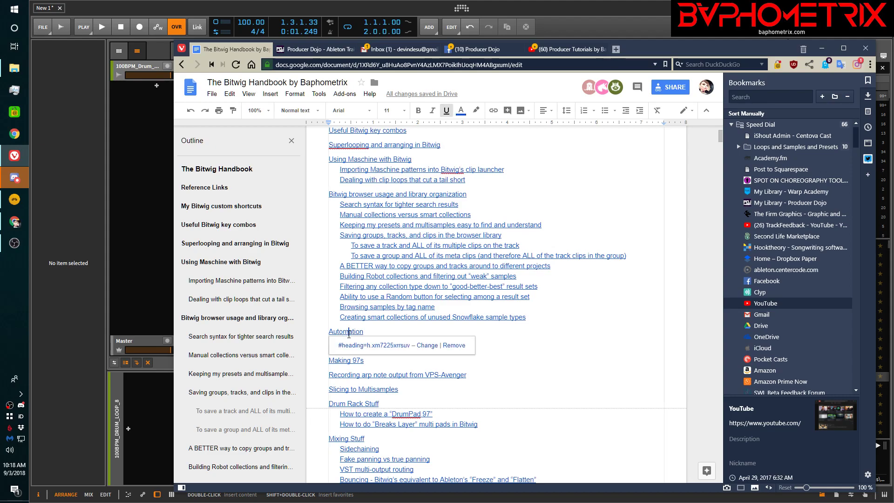
pyautogui.click(358, 345)
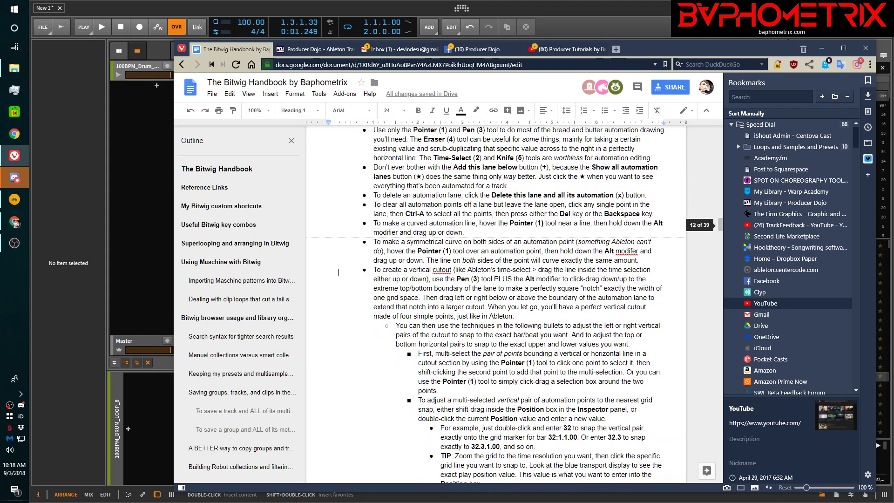
# - Read through the handbook's Automation section, from its introduction to the tips on adjusting pairs of automation points
pyautogui.scroll(-7, 338, 273)
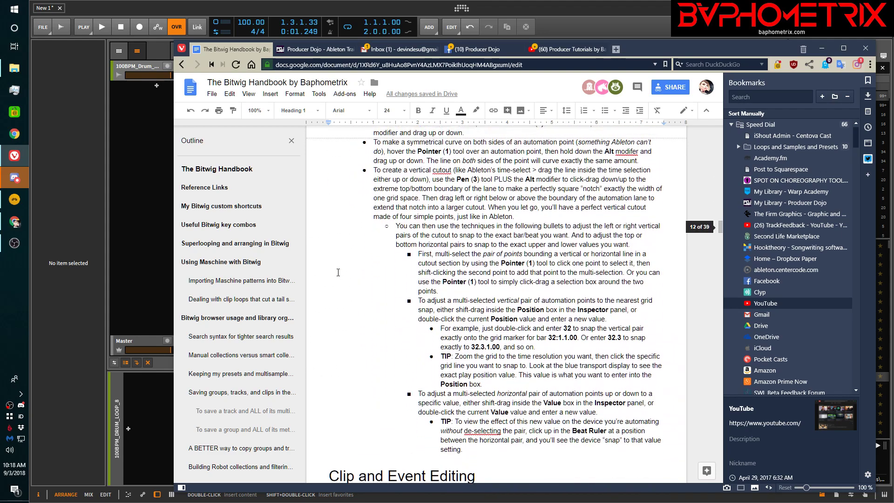
pyautogui.scroll(4, 338, 272)
pyautogui.scroll(-4, 345, 326)
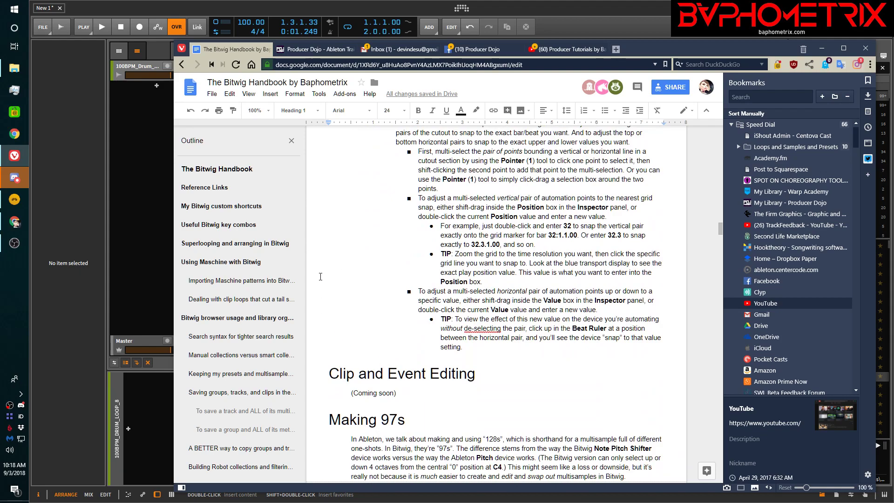
pyautogui.scroll(6, 336, 272)
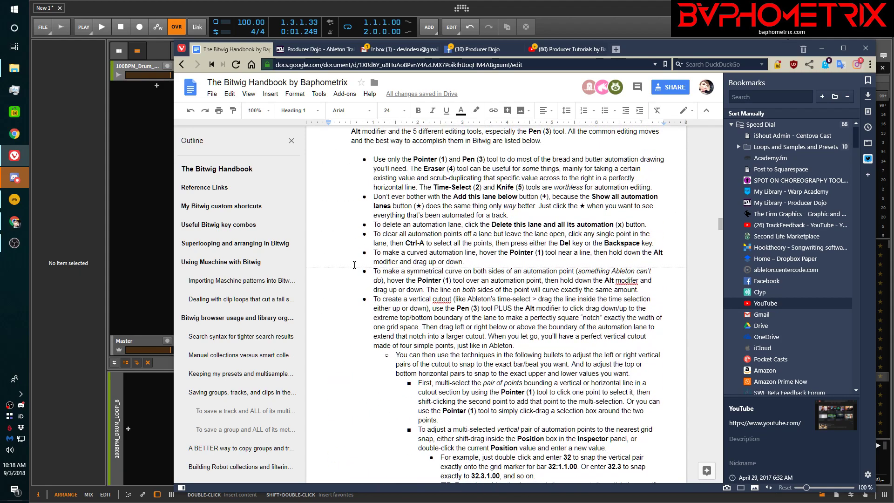
pyautogui.scroll(3, 354, 265)
pyautogui.scroll(-1, 354, 265)
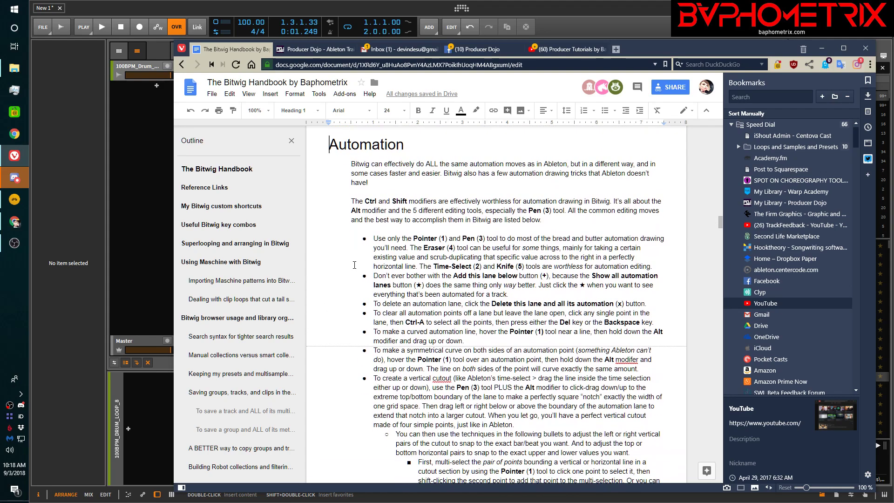
# - Switch back to Bitwig Studio, show the drum loop track's automation lane and look through its available Mixer parameters
pyautogui.click(586, 8)
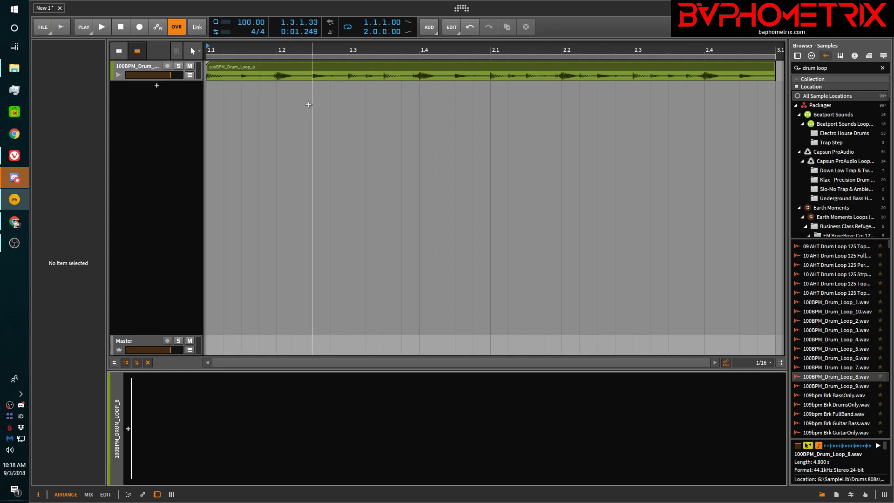
pyautogui.click(189, 76)
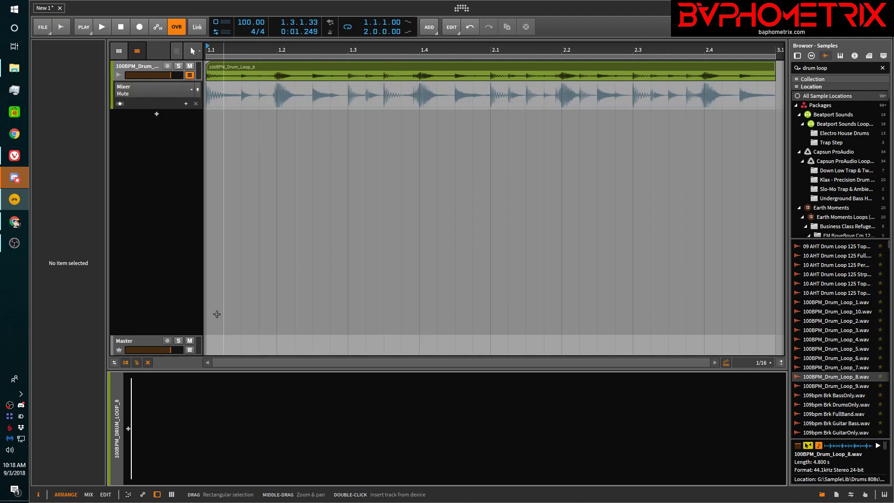
pyautogui.click(192, 89)
pyautogui.moveTo(185, 108)
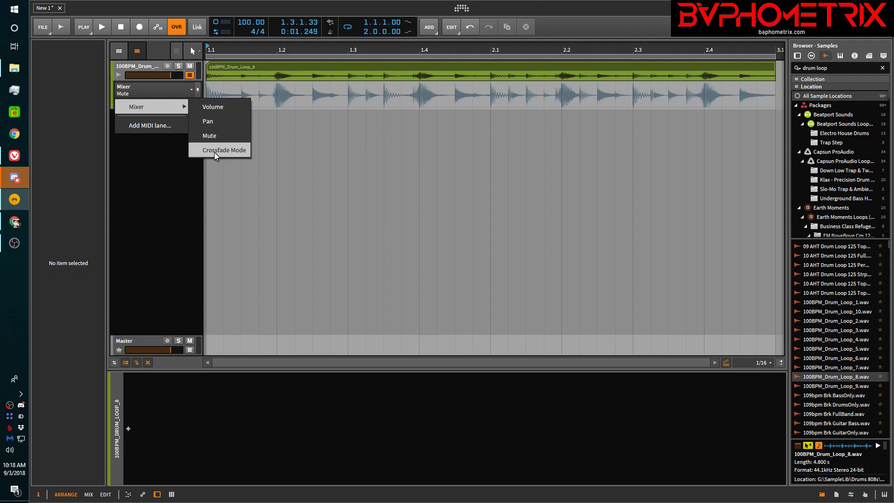
pyautogui.click(141, 194)
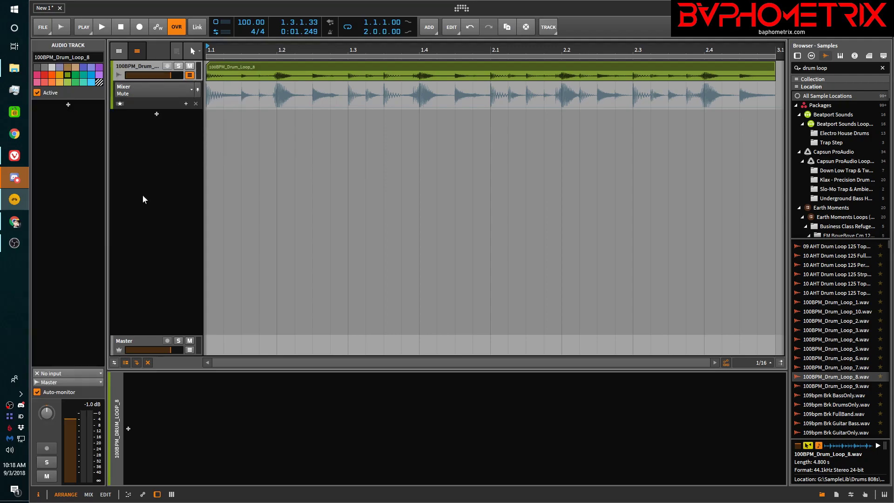
# - Search the device browser for "tool" and insert the Tool device on the drum loop track
pyautogui.doubleClick(130, 428)
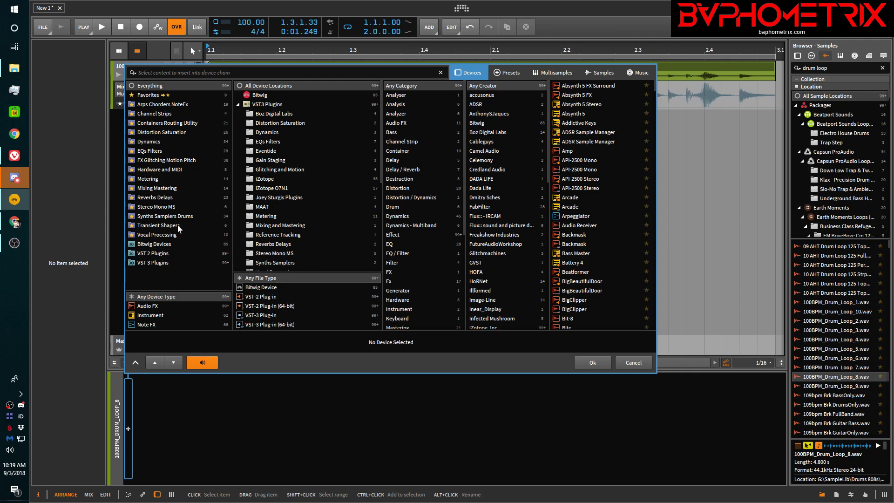
pyautogui.write('tool')
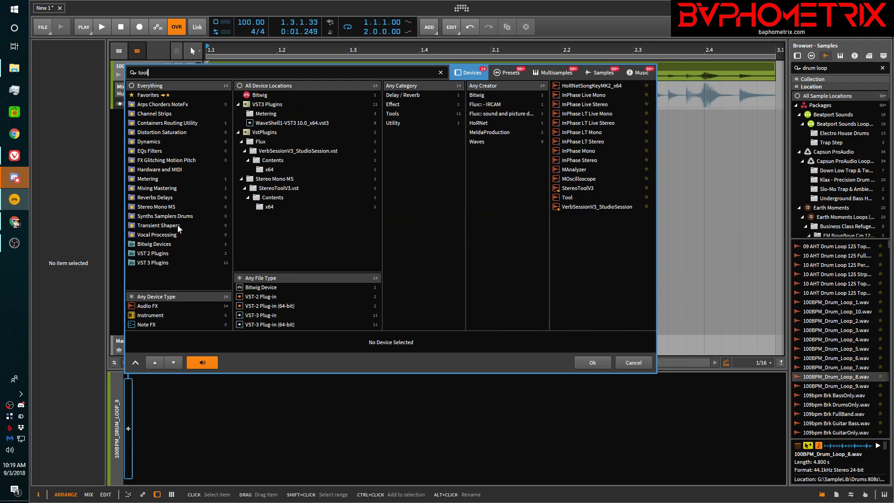
pyautogui.click(566, 199)
pyautogui.doubleClick(565, 198)
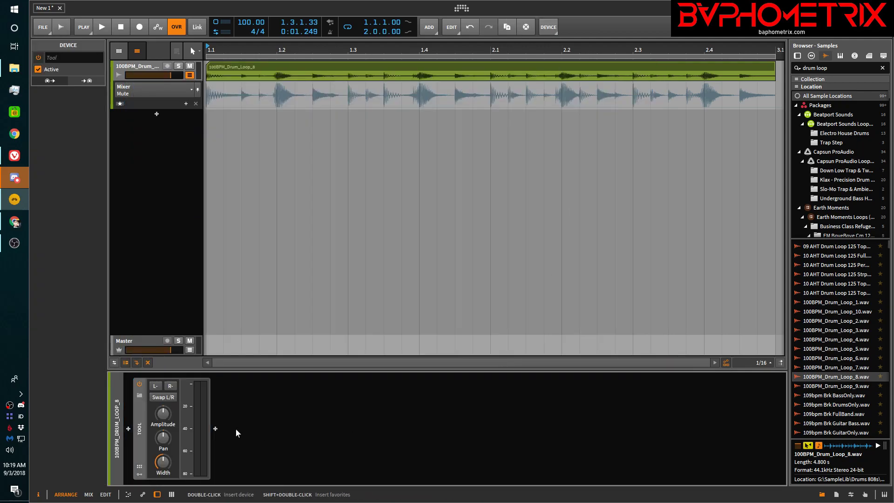
# - Move the Tool device's Amplitude control to target its Gain in the automation lane, and hide and reshow the lane
pyautogui.moveTo(163, 413); pyautogui.dragTo(164, 432)
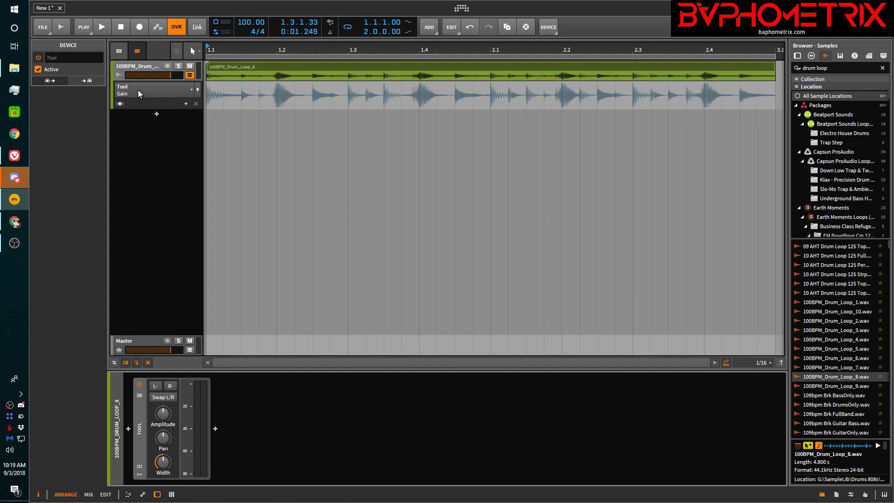
pyautogui.click(190, 76)
pyautogui.click(190, 76)
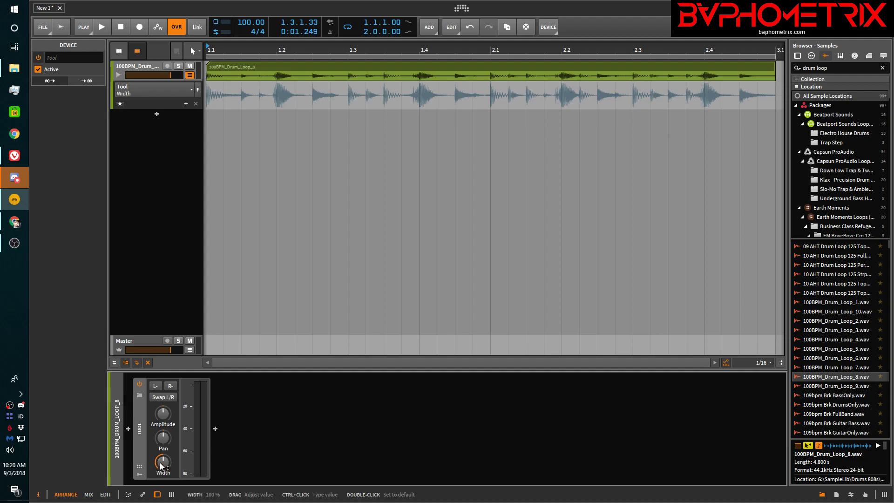
# - Insert the VPS Avenger_x64 instrument from the Synths Samplers Drums collection after the Tool device, allowing any device type
pyautogui.click(215, 429)
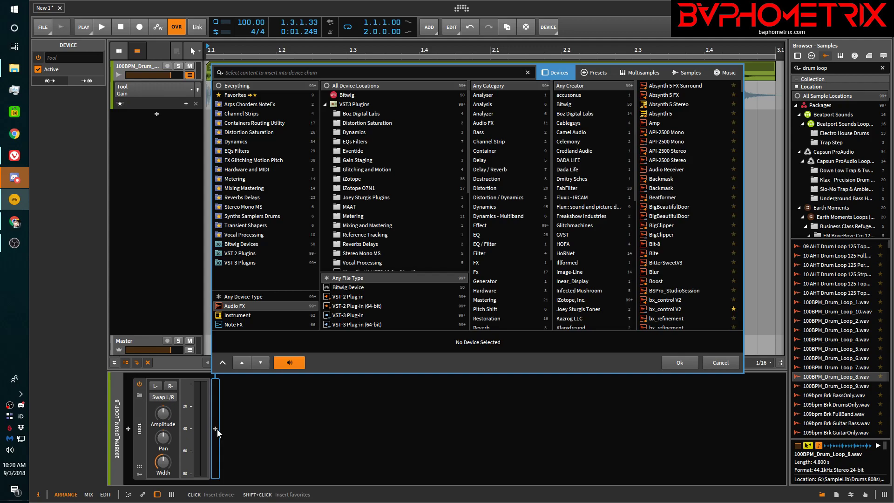
pyautogui.click(254, 217)
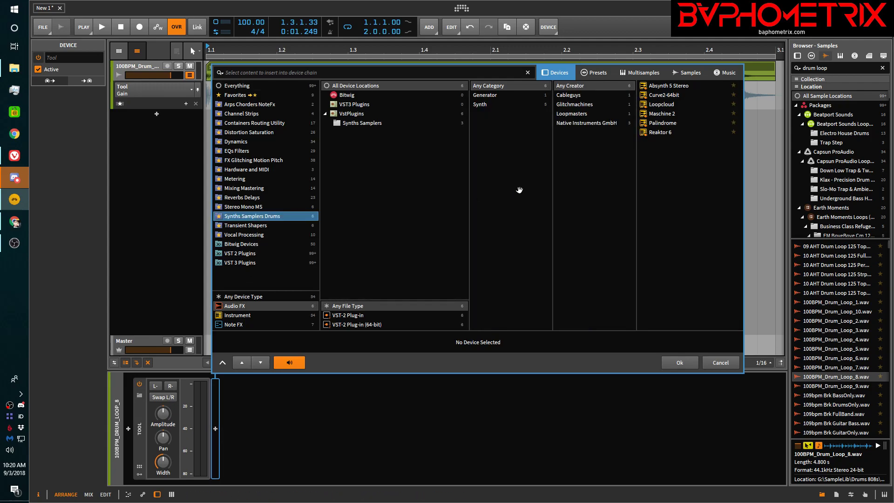
pyautogui.click(258, 297)
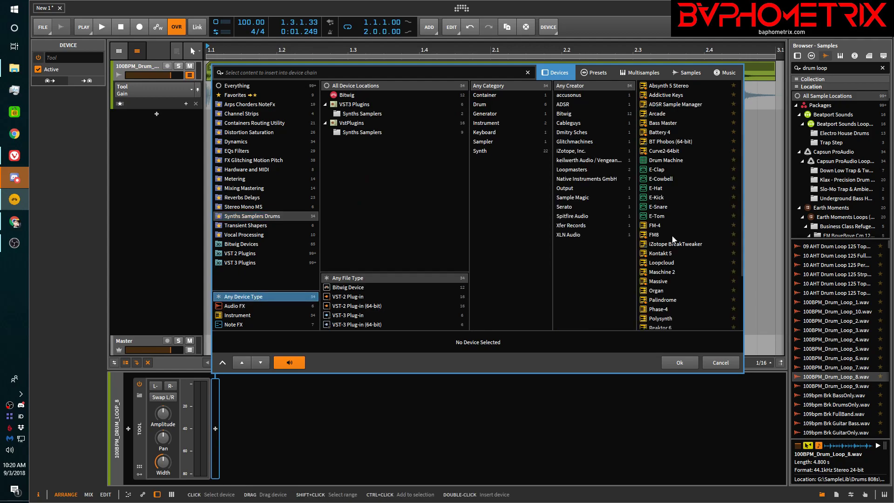
pyautogui.scroll(-3, 673, 239)
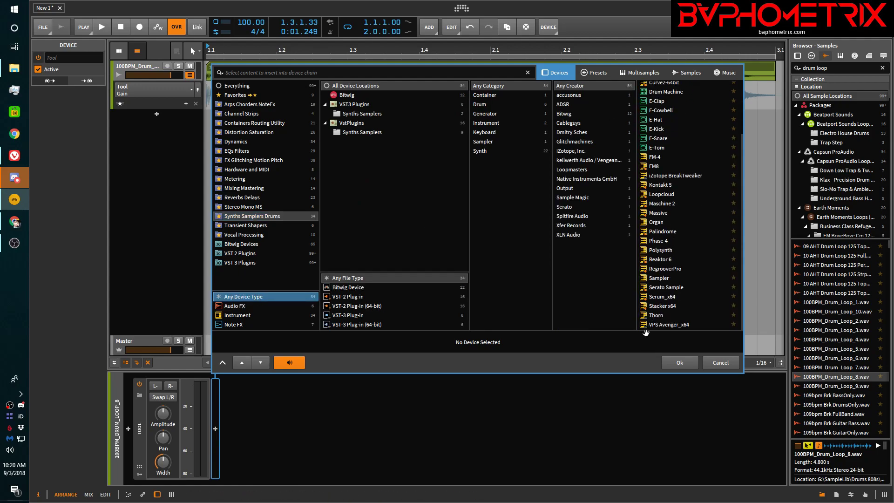
pyautogui.click(670, 325)
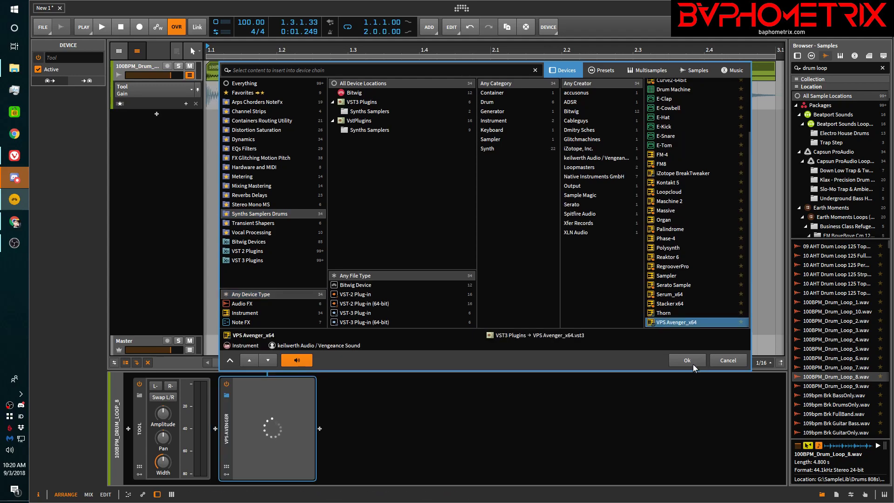
pyautogui.click(687, 360)
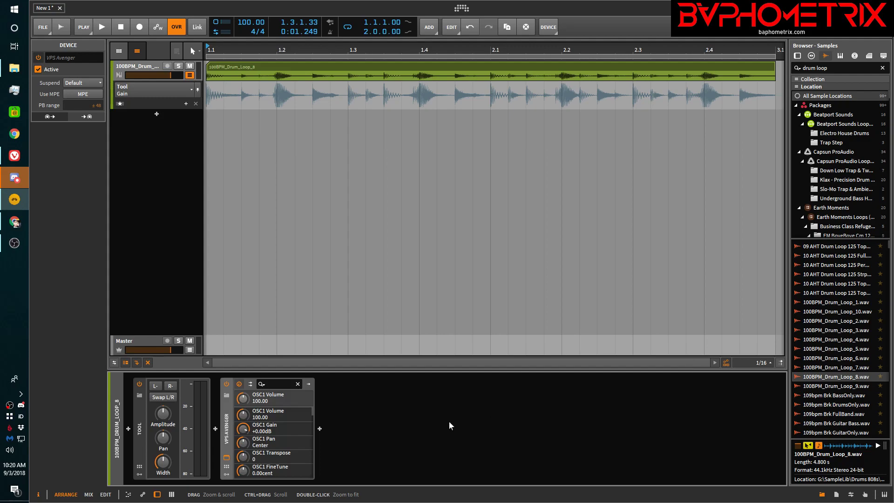
# - Open the VPS Avenger plug-in window, move the Filter 1 Cutoff to target it for automation, and close the window
pyautogui.click(227, 458)
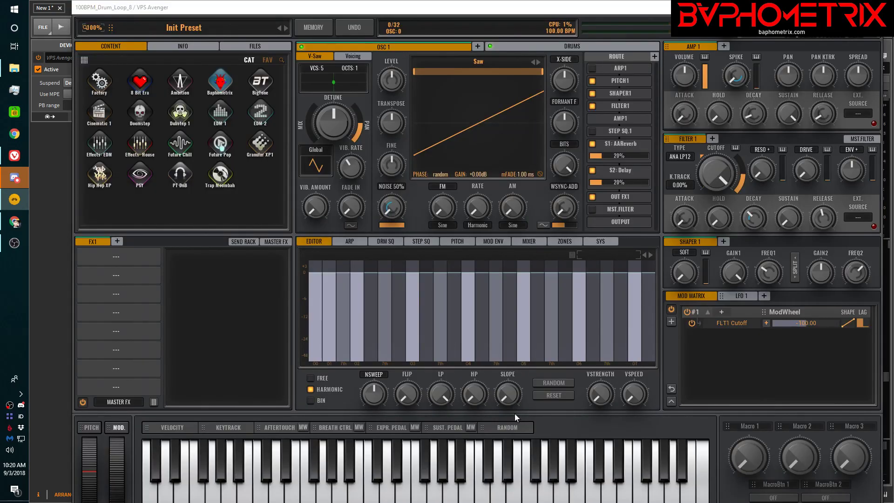
pyautogui.click(871, 7)
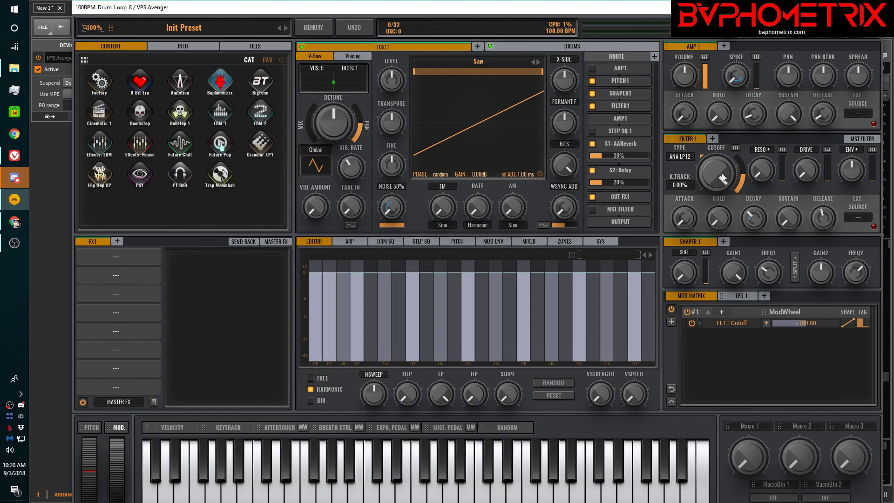
pyautogui.moveTo(716, 174); pyautogui.dragTo(723, 200)
pyautogui.click(884, 6)
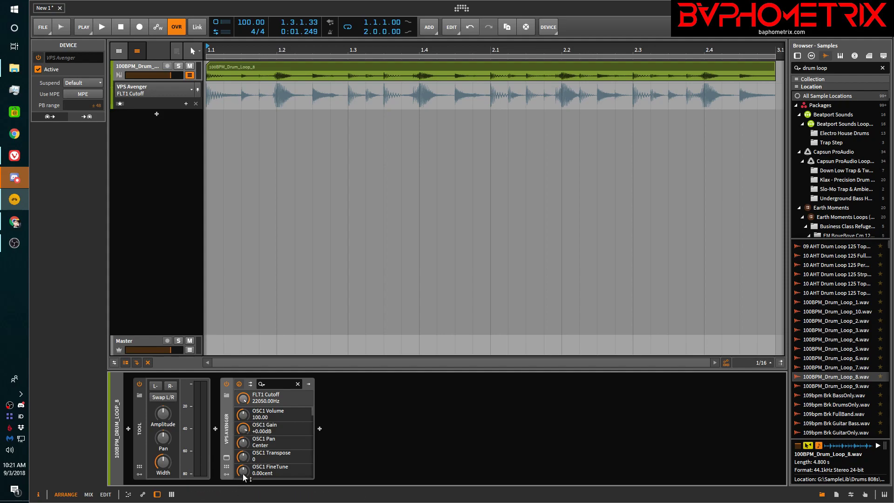
# - Look through VPS Avenger's parameter list and add an LFO modulator to the device
pyautogui.scroll(-3, 275, 437)
pyautogui.scroll(-10, 275, 438)
pyautogui.scroll(12, 274, 437)
pyautogui.scroll(3, 275, 437)
pyautogui.click(227, 473)
pyautogui.click(241, 395)
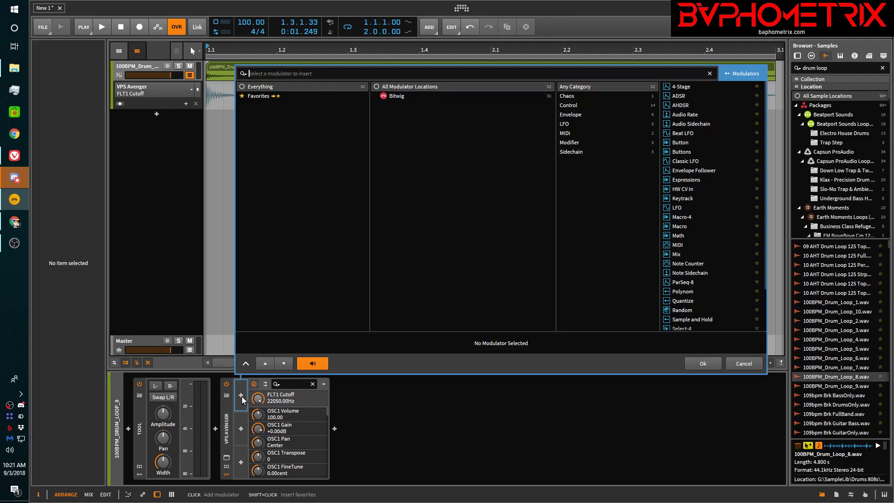
pyautogui.click(680, 208)
pyautogui.click(702, 363)
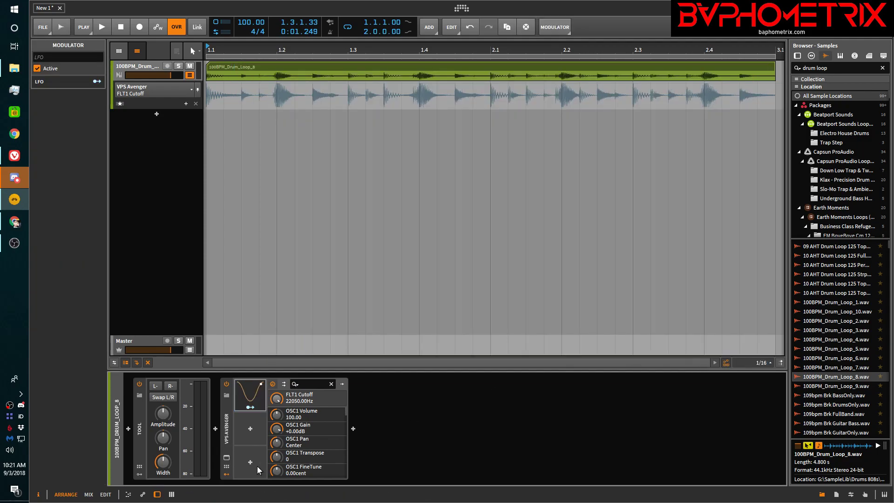
# - Map the LFO modulator to OSC1 Volume with a modulation amount of 0.105
pyautogui.click(250, 407)
pyautogui.moveTo(277, 415); pyautogui.dragTo(389, 406)
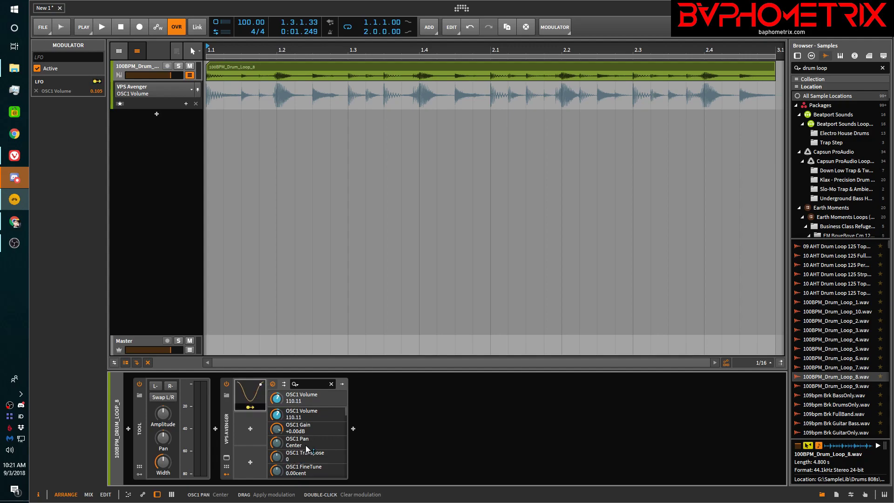
pyautogui.click(249, 405)
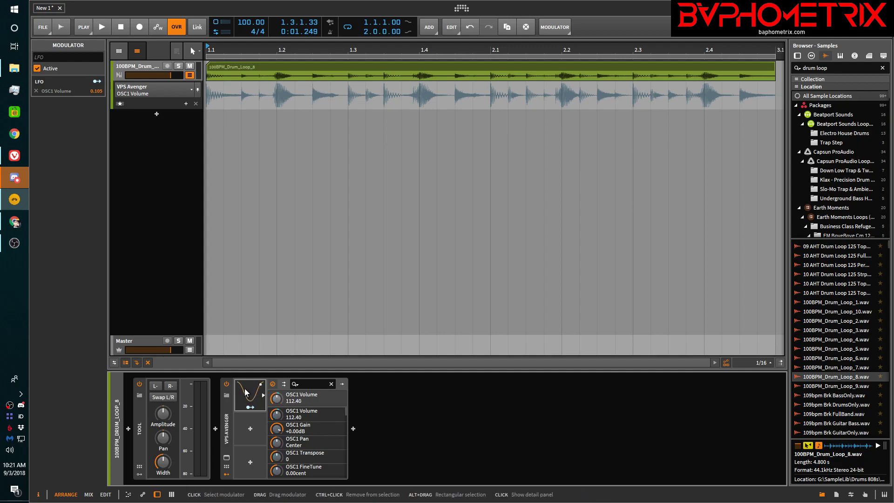
# - Delete the VPS Avenger device from the drum loop track
pyautogui.click(227, 424)
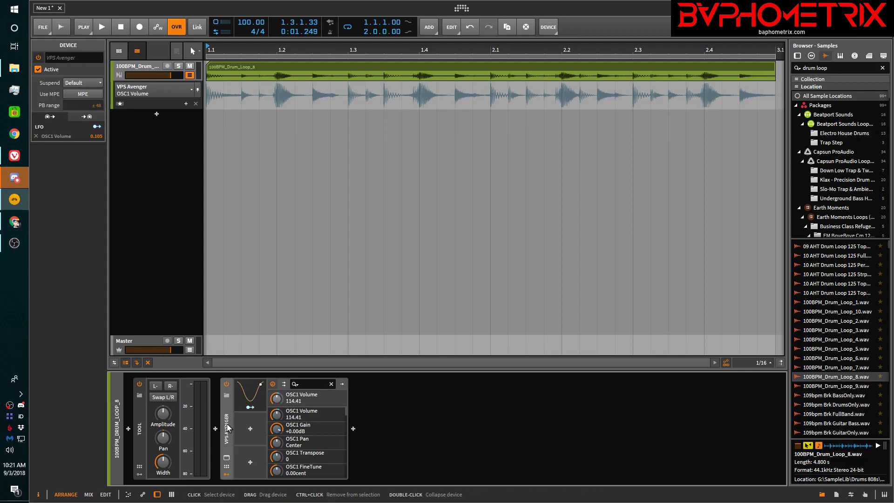
pyautogui.press('Delete')
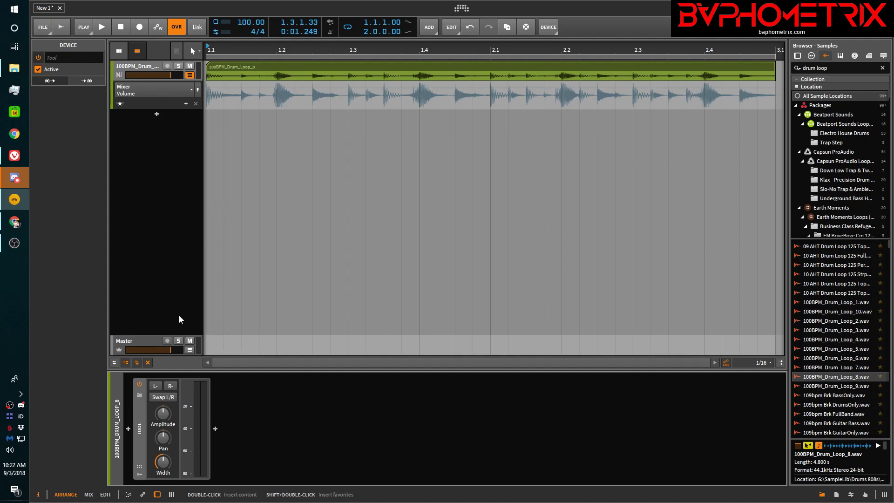
# - Target the Tool device's Amplitude in the automation lane and look through the Mixer parameters the lane offers
pyautogui.click(164, 413)
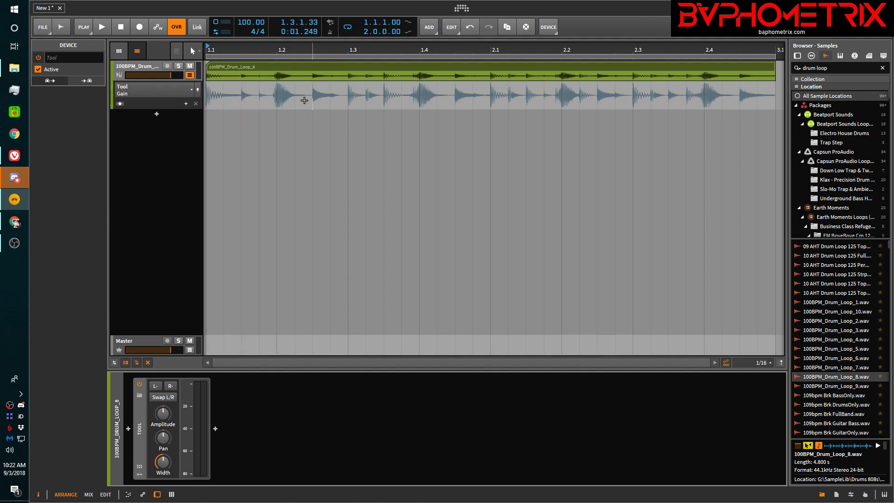
pyautogui.click(191, 90)
pyautogui.moveTo(174, 122)
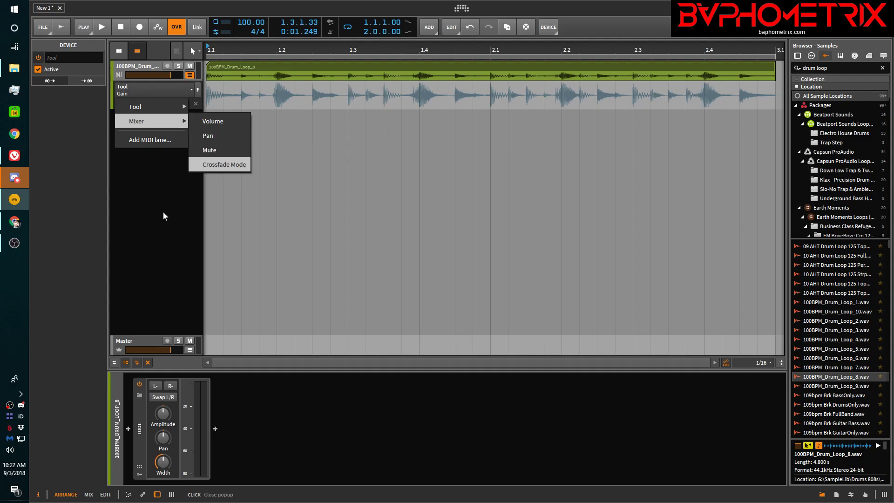
pyautogui.click(163, 212)
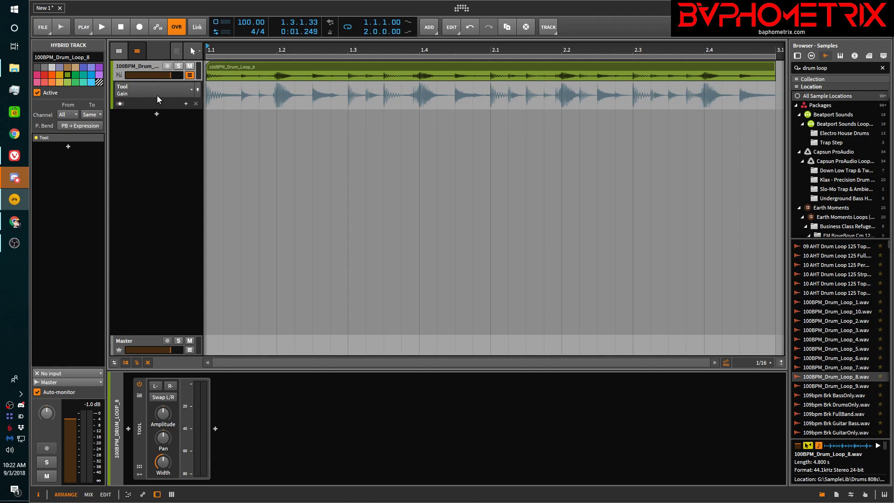
# - Move the drum loop track's volume fader in the mixer view to target it for automation, and return to the arranger
pyautogui.hotkey('alt', '2')
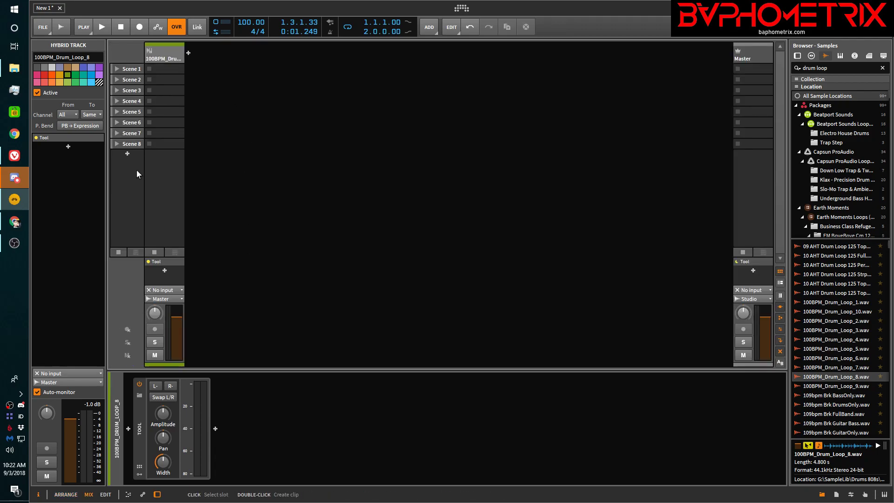
pyautogui.moveTo(177, 320); pyautogui.dragTo(177, 324)
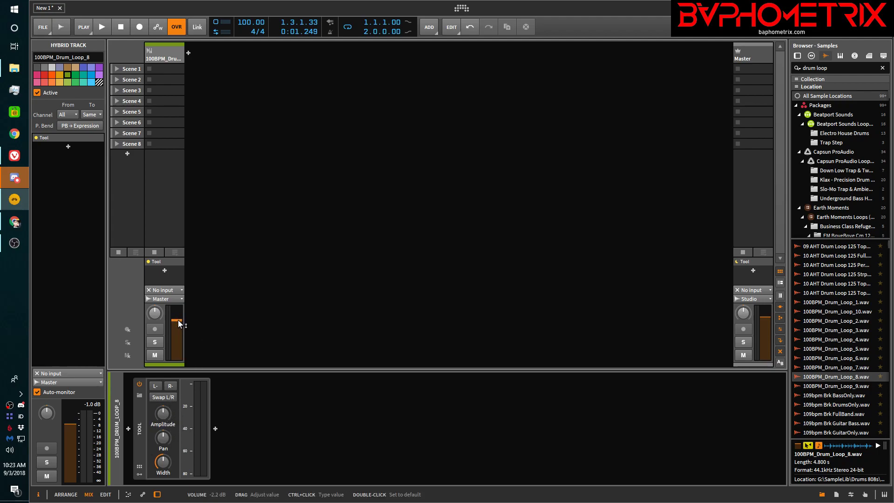
pyautogui.moveTo(177, 320); pyautogui.dragTo(178, 317)
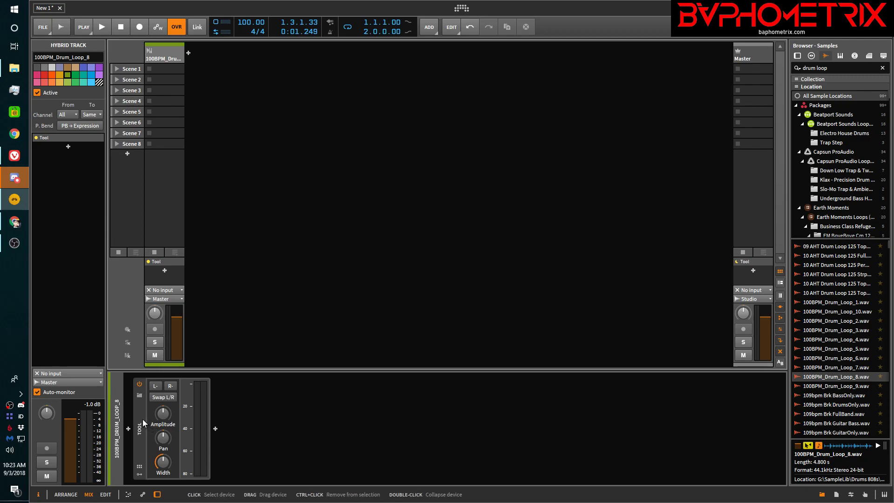
pyautogui.hotkey('alt', '1')
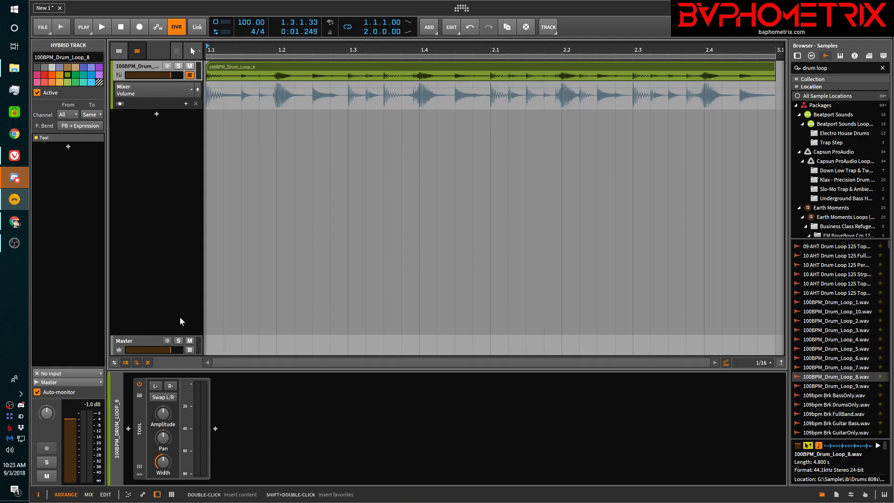
# - Target the Tool device's Amplitude and add a gain automation point at 1.1.1.00 with a value of about -1.4 dB
pyautogui.click(163, 413)
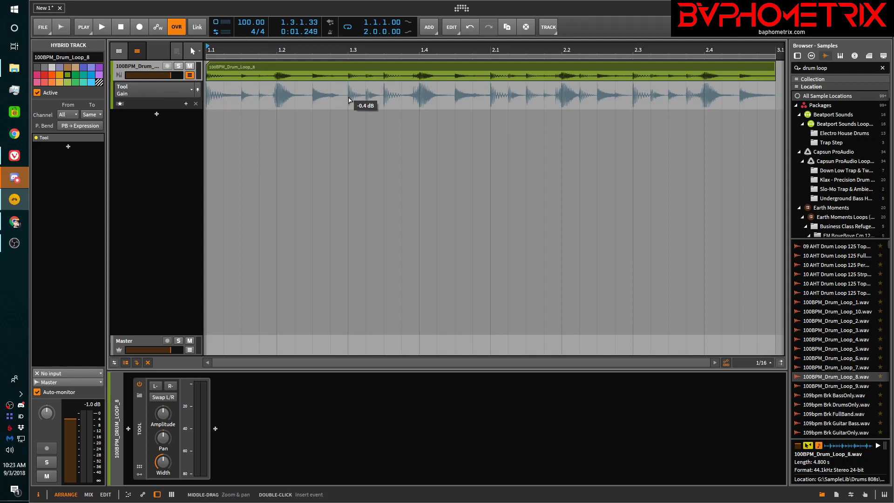
pyautogui.doubleClick(242, 102)
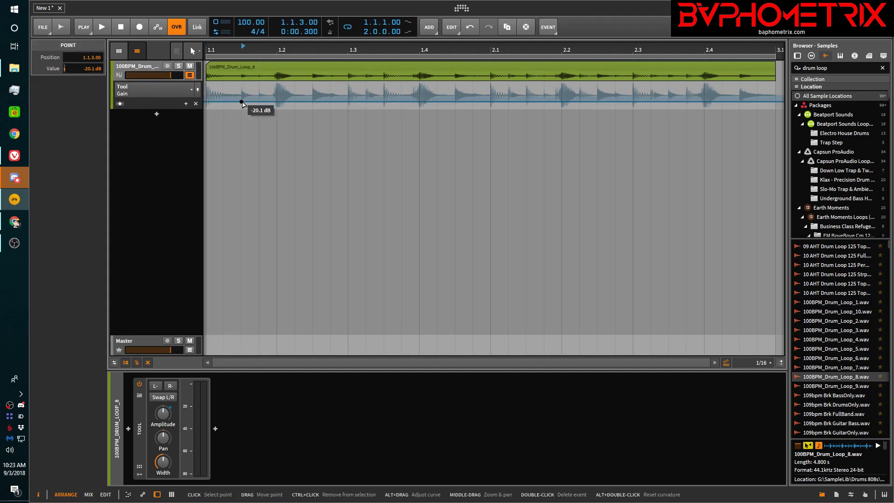
pyautogui.moveTo(242, 102); pyautogui.dragTo(205, 95)
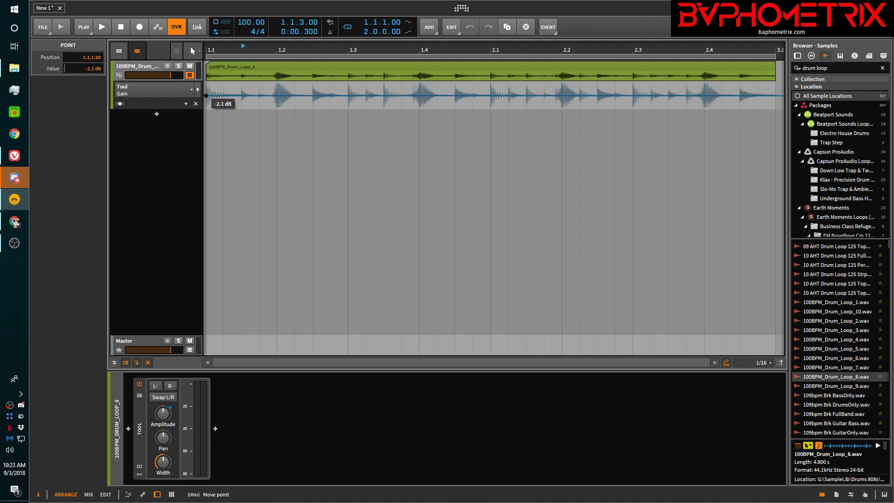
pyautogui.moveTo(206, 95); pyautogui.dragTo(206, 96)
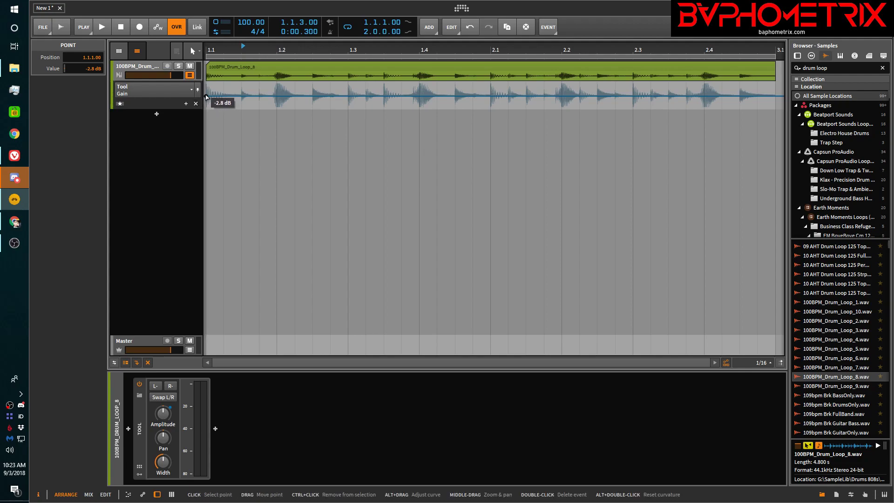
pyautogui.moveTo(207, 96); pyautogui.dragTo(206, 96)
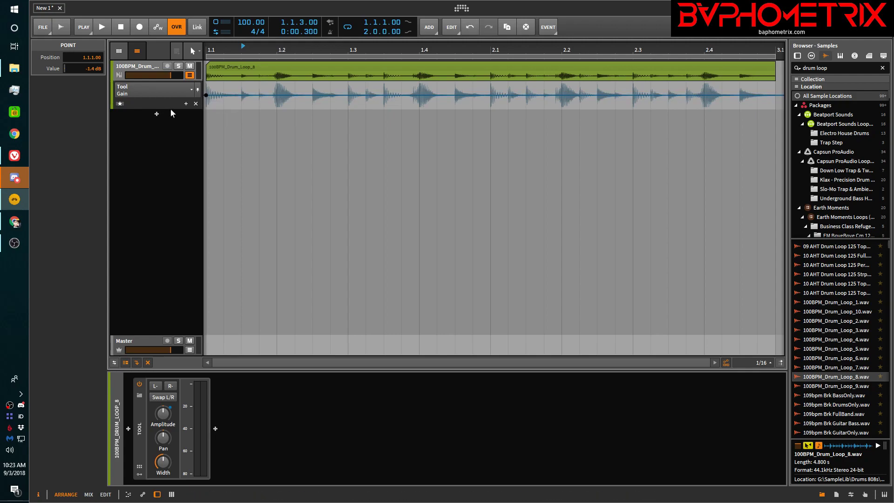
# - Enlarge the automation lane to set the gain point at 1.1.1.00 to 0.0 dB, and shrink the lane back
pyautogui.moveTo(172, 108); pyautogui.dragTo(177, 249)
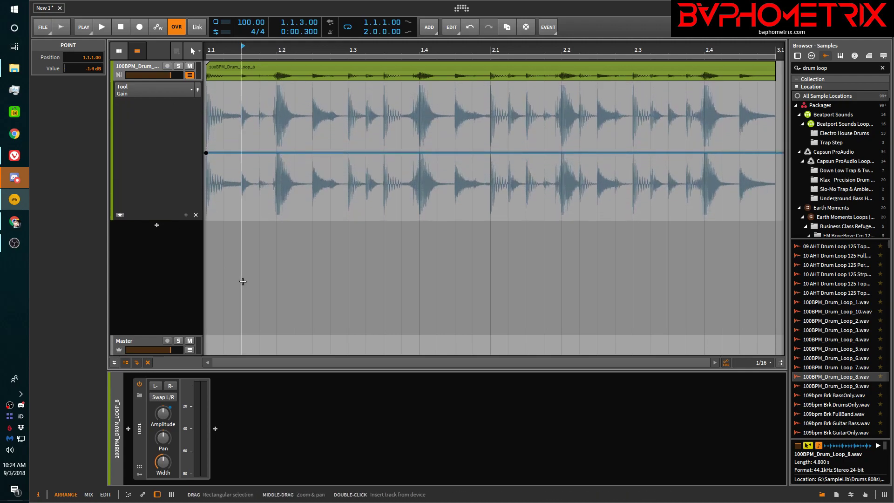
pyautogui.moveTo(207, 154)
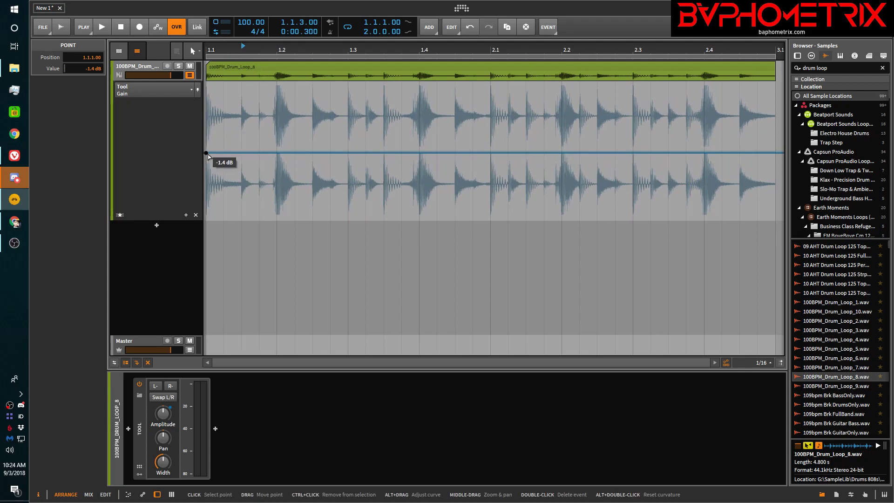
pyautogui.moveTo(207, 155); pyautogui.dragTo(206, 151)
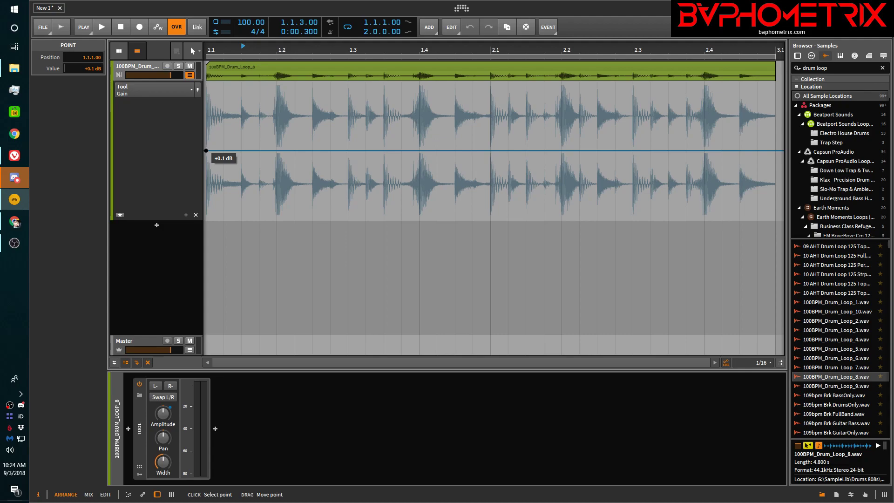
pyautogui.moveTo(206, 151); pyautogui.dragTo(206, 150)
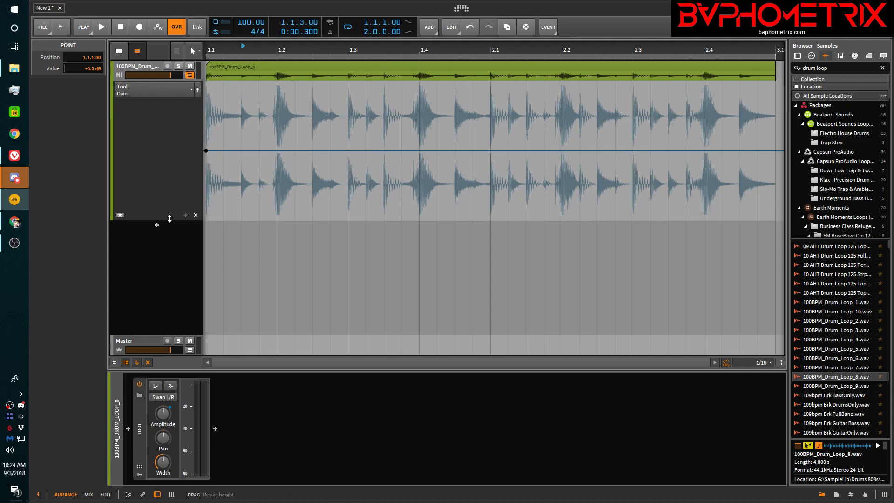
pyautogui.moveTo(170, 219); pyautogui.dragTo(184, 101)
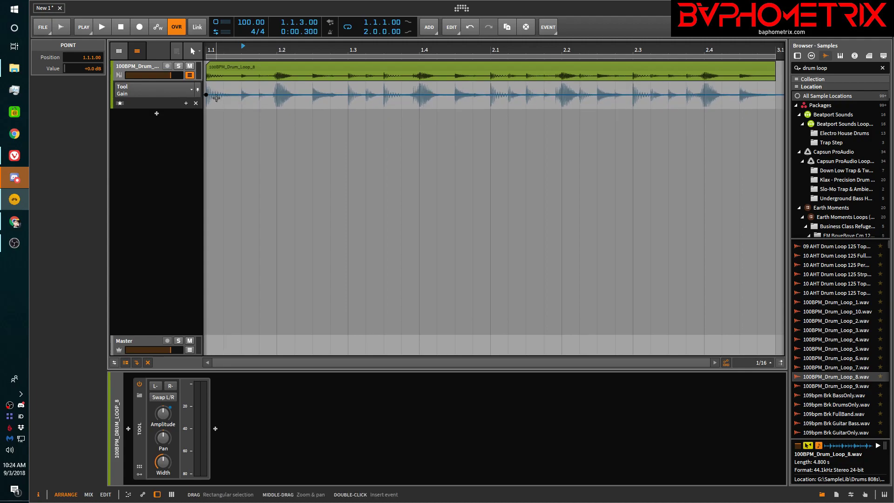
# - Add a second gain automation point at 1.1.4.00 and set its value to -13.2 dB
pyautogui.click(258, 89)
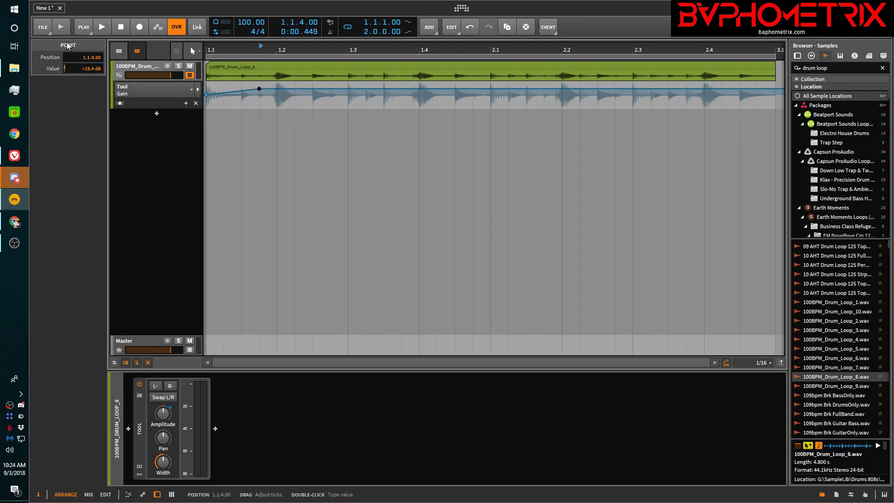
pyautogui.keyDown('ctrl'); pyautogui.click(87, 70); pyautogui.keyUp('ctrl')
pyautogui.write('13')
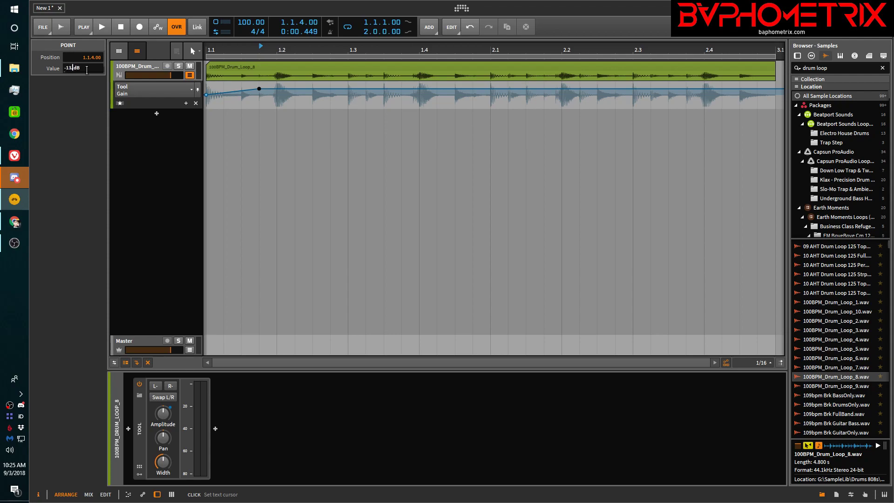
pyautogui.write('.2')
pyautogui.press('Return')
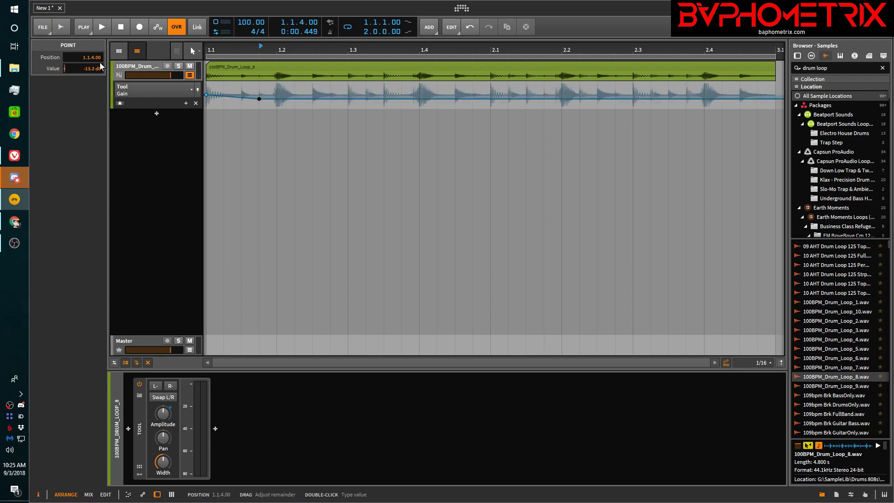
# - Set the value of the gain point at 1.1.4.00 to +13.2 dB
pyautogui.moveTo(208, 96)
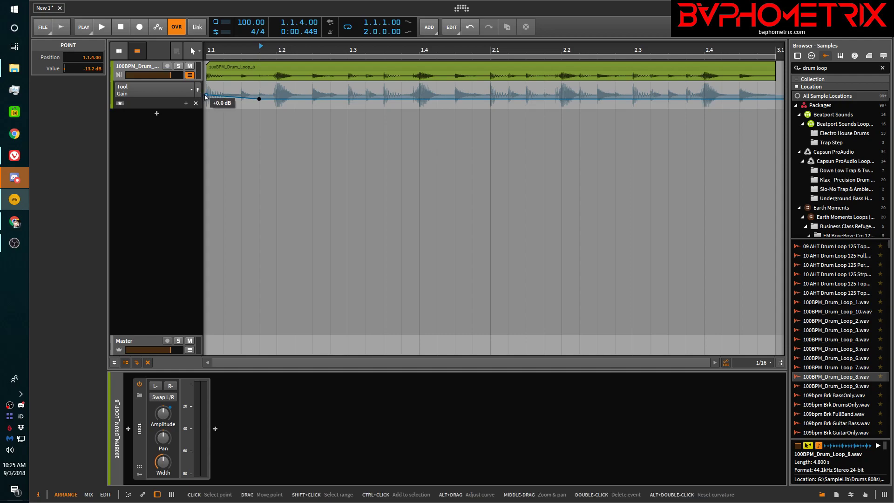
pyautogui.keyDown('ctrl'); pyautogui.click(88, 69); pyautogui.keyUp('ctrl')
pyautogui.write('13.2')
pyautogui.press('Return')
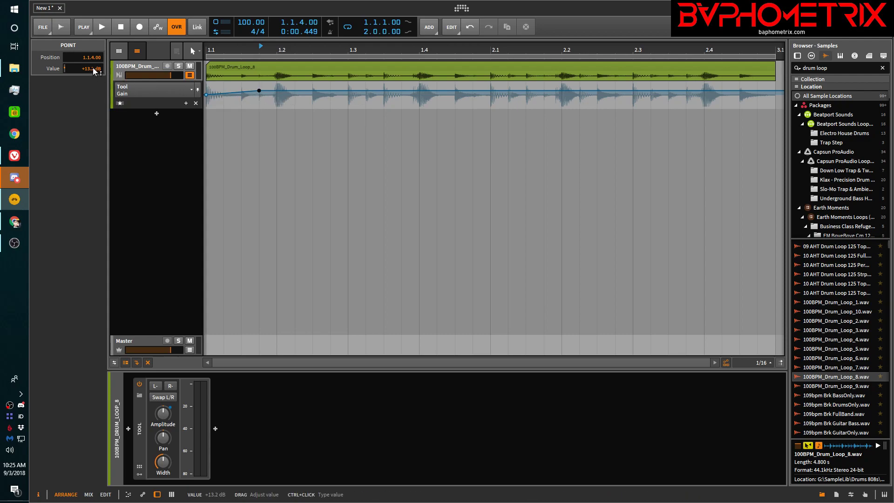
# - Lower the value of the gain point at 1.1.4.00 and set it to exactly 0 dB
pyautogui.moveTo(96, 69)
pyautogui.mouseDown()
pyautogui.moveTo(96, 91)
pyautogui.moveTo(99, 70)
pyautogui.mouseUp()
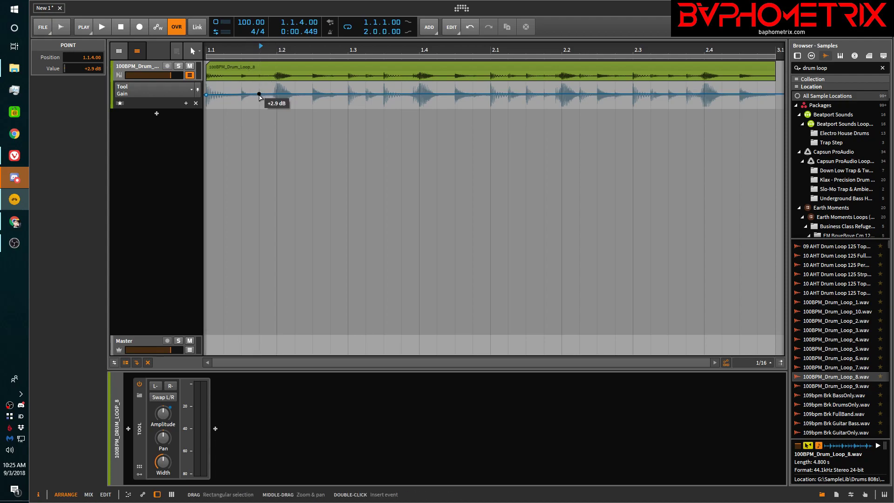
pyautogui.doubleClick(101, 69)
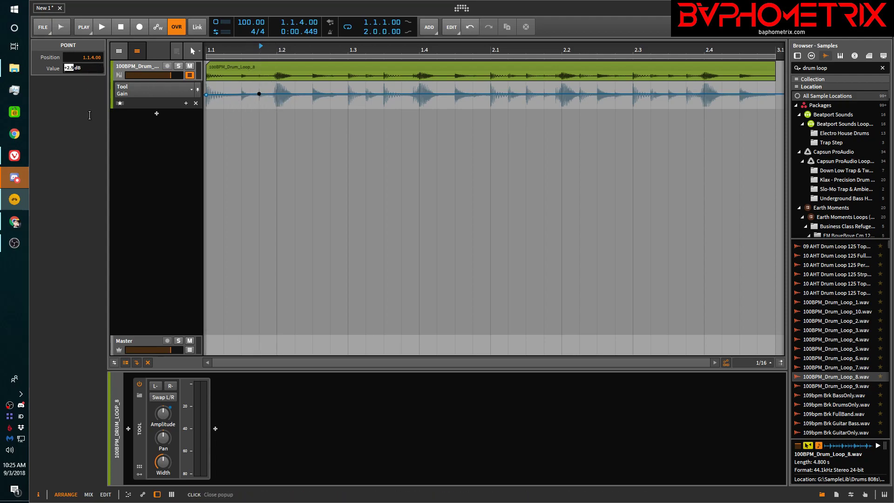
pyautogui.write('0')
pyautogui.press('Return')
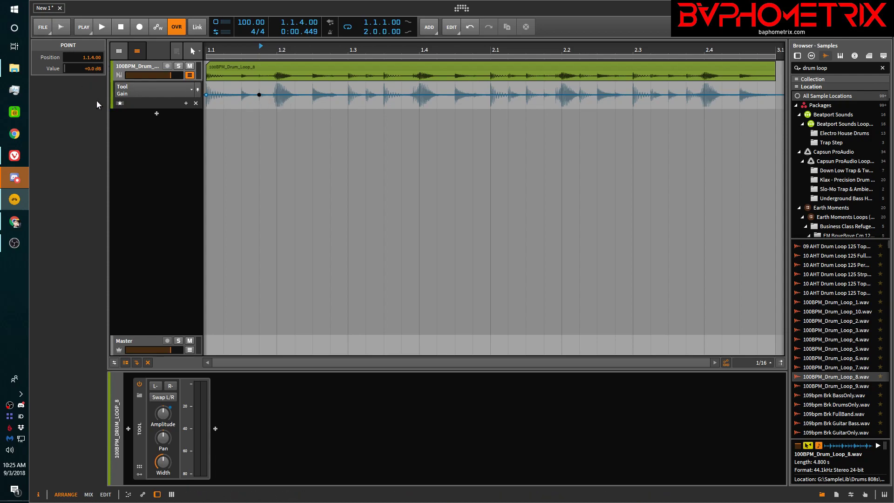
# - Fine-adjust the gain point at 1.1.4.00 directly in the automation lane, raising it to about +8.6 dB
pyautogui.click(259, 96)
pyautogui.moveTo(260, 96); pyautogui.dragTo(259, 96)
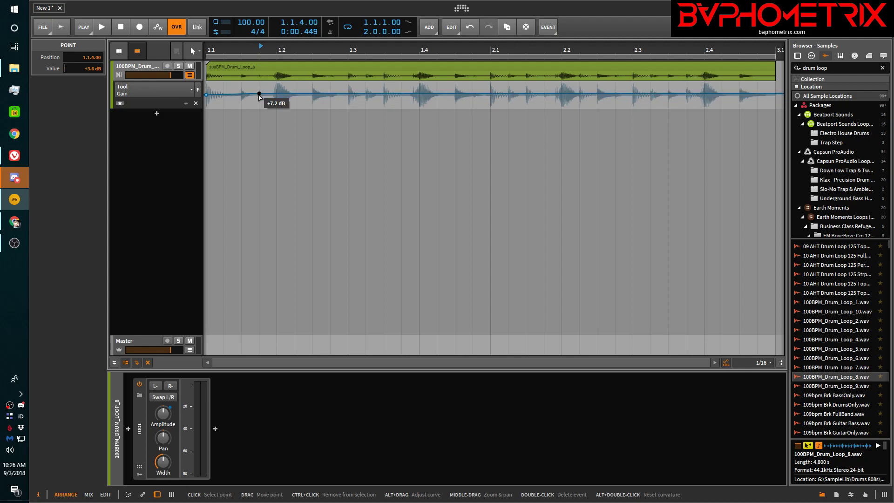
pyautogui.moveTo(259, 96); pyautogui.dragTo(259, 96)
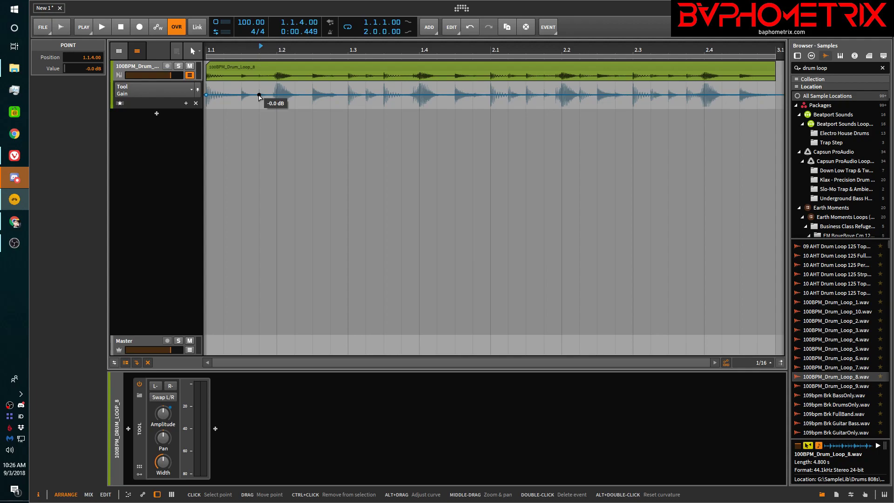
pyautogui.moveTo(259, 96); pyautogui.dragTo(260, 96)
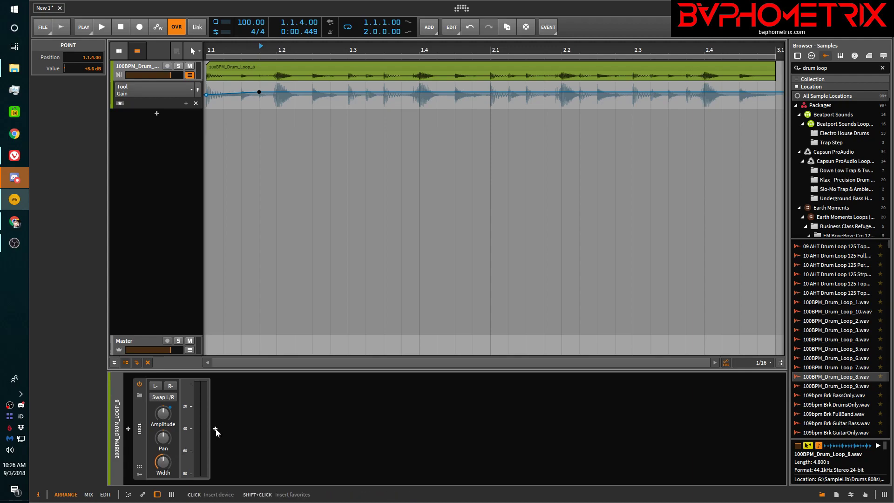
# - Target the Tool device's Width and add an automation point at 1.1.2.00 with a value of about 84%
pyautogui.click(164, 464)
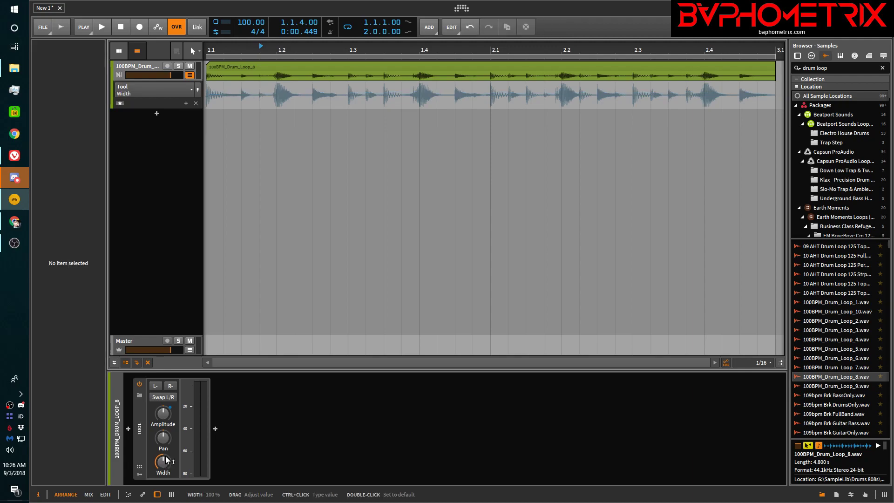
pyautogui.click(222, 96)
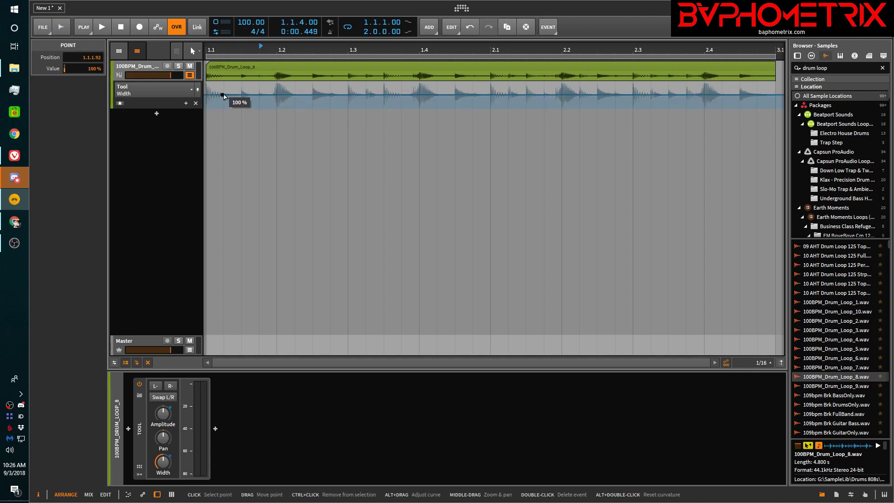
pyautogui.moveTo(222, 96)
pyautogui.mouseDown()
pyautogui.moveTo(224, 83)
pyautogui.moveTo(223, 106)
pyautogui.mouseUp()
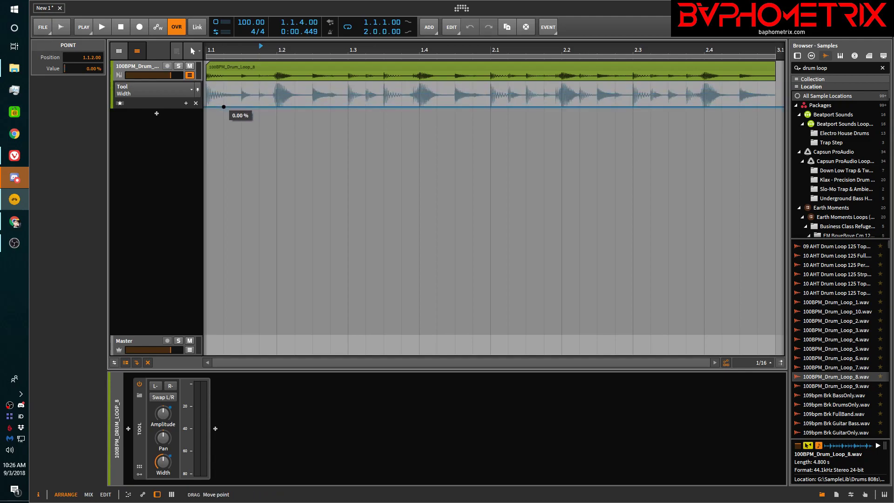
pyautogui.moveTo(224, 107); pyautogui.dragTo(223, 97)
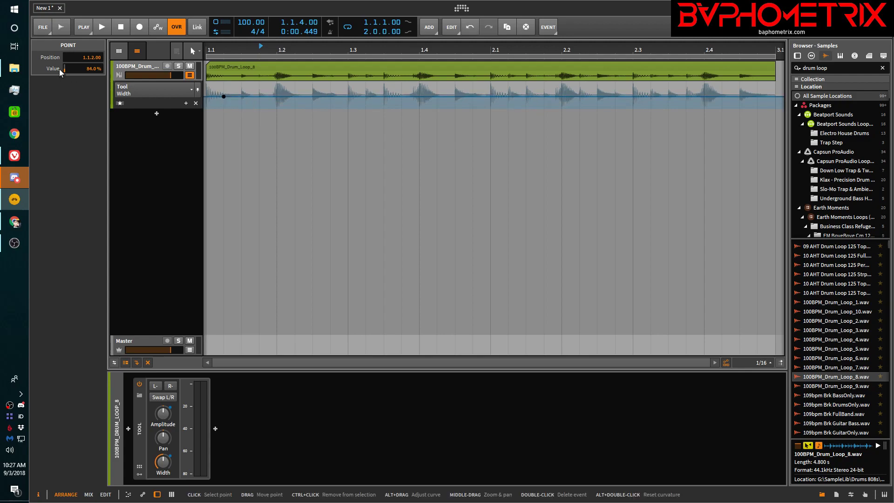
# - Set the value of the Width automation point at 1.1.2.00 to 0%
pyautogui.doubleClick(91, 68)
pyautogui.write('0')
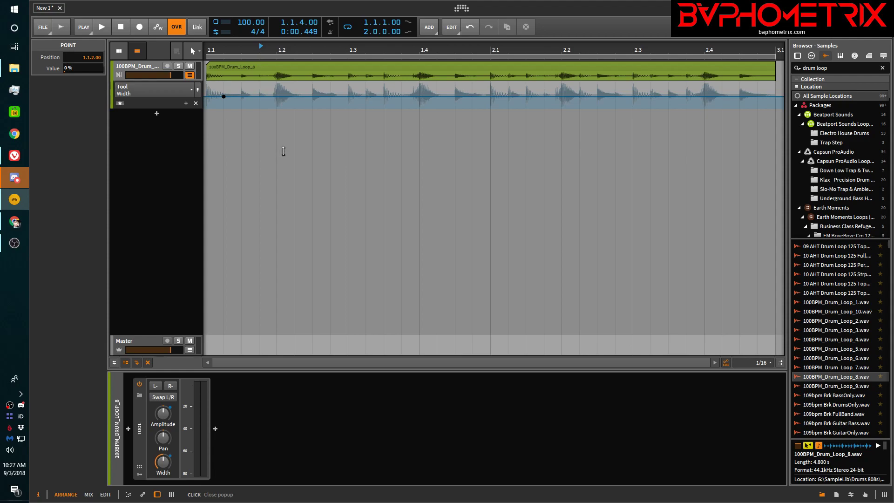
pyautogui.press('Return')
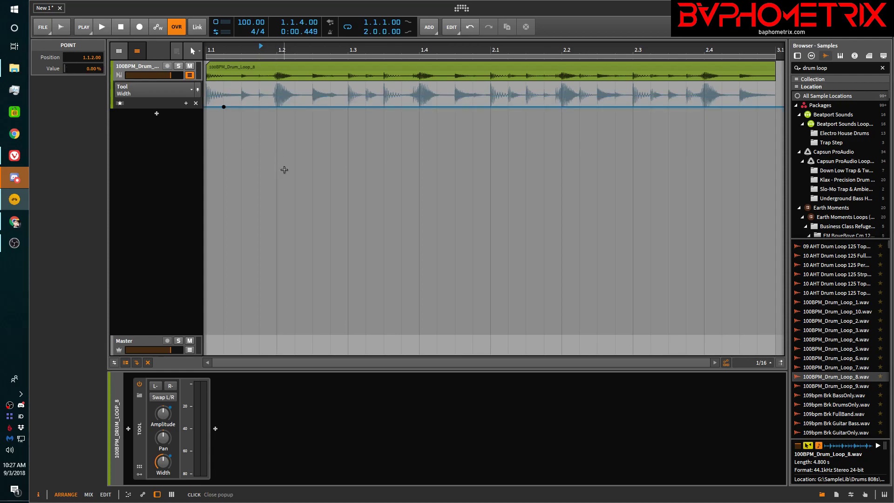
pyautogui.click(224, 107)
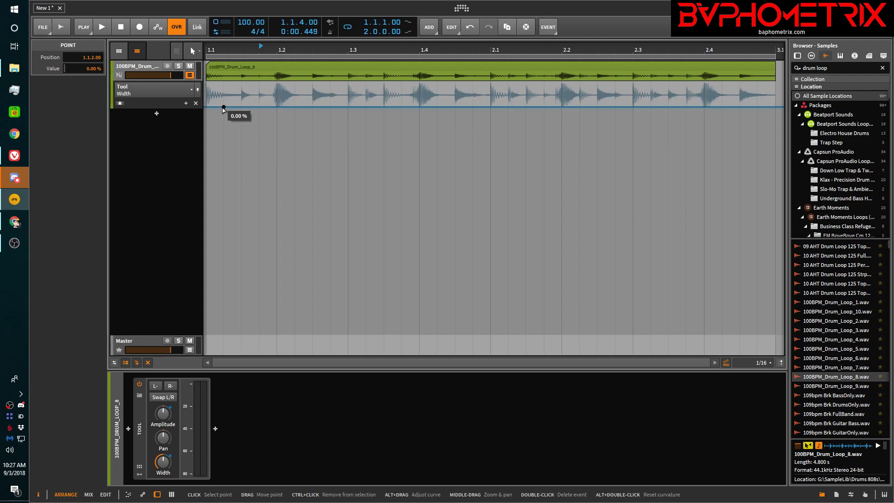
# - Raise the value of the Width automation point at 1.1.2.00 in small increments to 104%
pyautogui.press('Up')
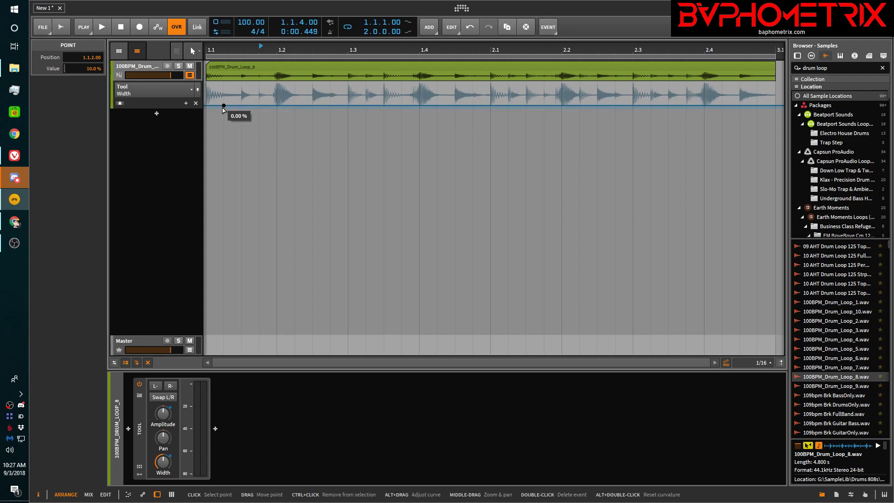
pyautogui.press('Up')
pyautogui.press('Up')
pyautogui.press('Up')
pyautogui.press('Up')
pyautogui.press('Up')
pyautogui.press('Up')
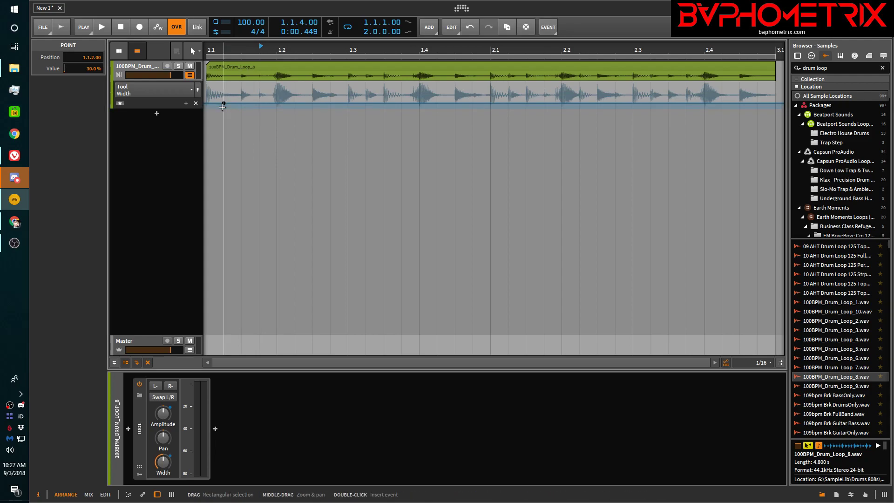
pyautogui.press('Up')
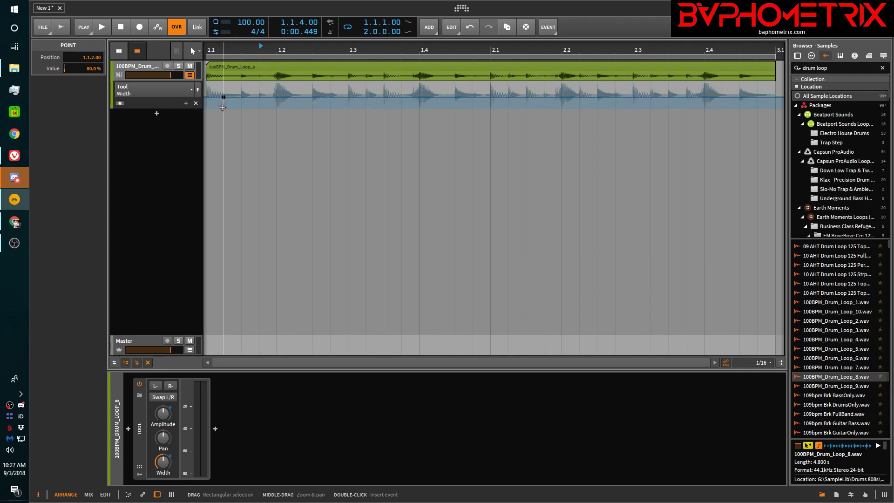
pyautogui.press('Up')
pyautogui.press('Up')
pyautogui.press('Up')
pyautogui.press('Up')
pyautogui.press('Up')
pyautogui.press('Up')
pyautogui.press('Up')
pyautogui.press('Up')
pyautogui.press('Up')
pyautogui.press('Up')
pyautogui.press('Up')
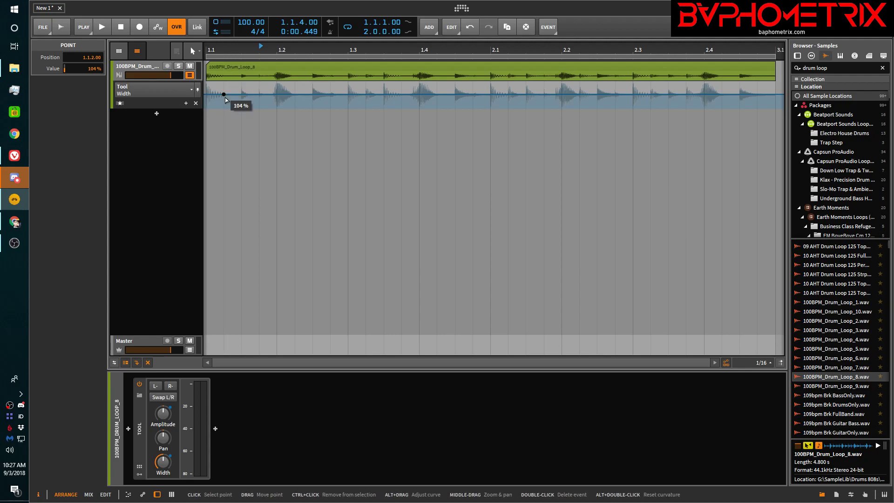
# - Move the Width automation point from 1.1.2.00 to 1.2.1.00 with a value of 100%
pyautogui.doubleClick(91, 67)
pyautogui.press('Return')
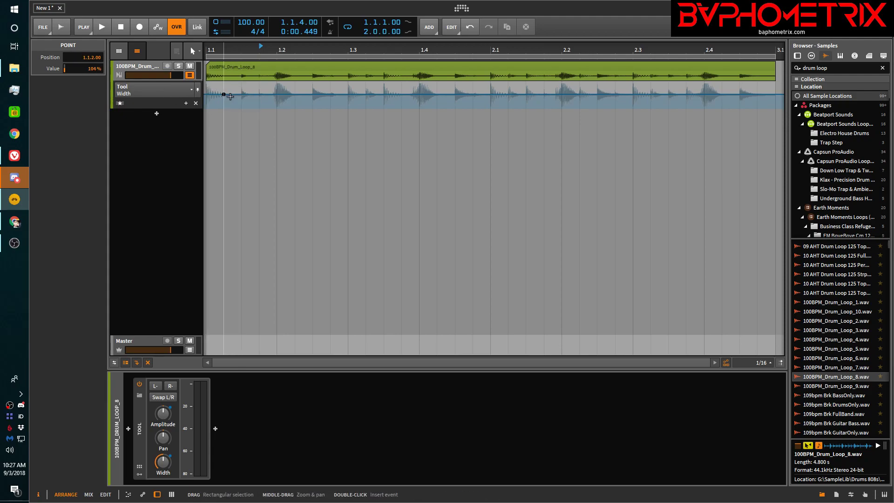
pyautogui.moveTo(226, 96)
pyautogui.moveTo(226, 97); pyautogui.dragTo(277, 95)
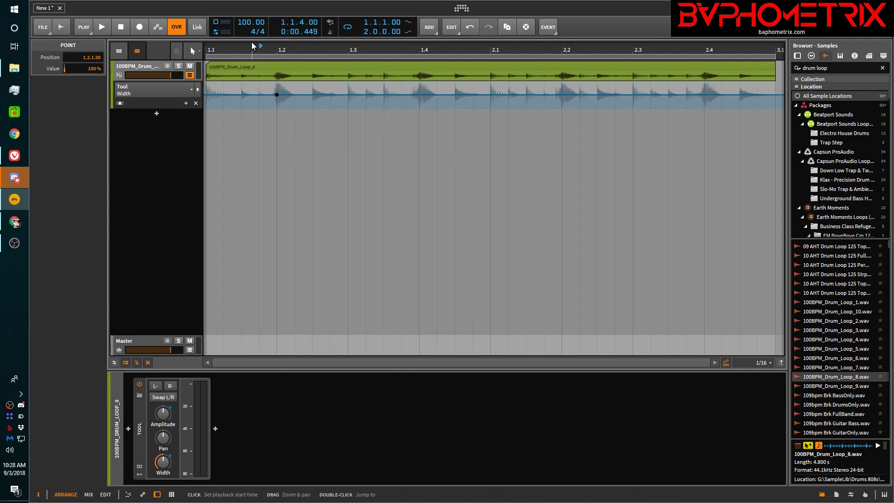
# - Adjust the position value of the selected Width automation point to 3.1.1.00, at the end of the drum loop clip
pyautogui.moveTo(229, 49); pyautogui.dragTo(282, 51)
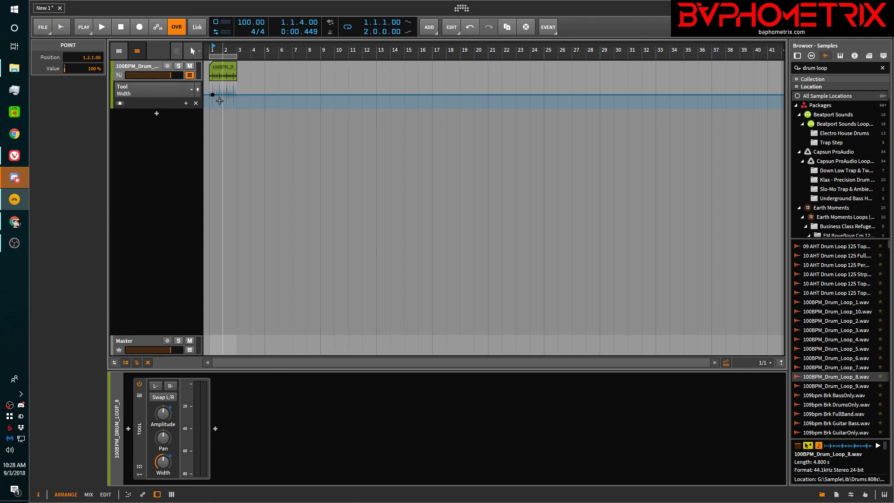
pyautogui.moveTo(214, 98)
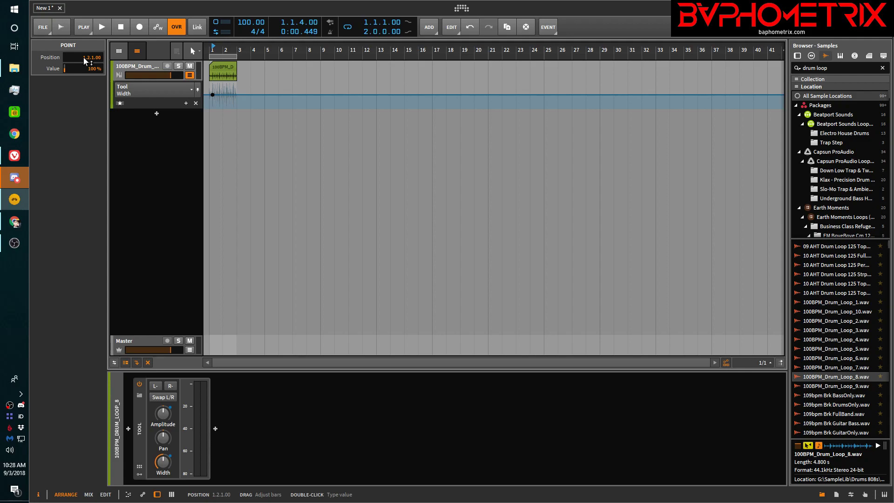
pyautogui.moveTo(84, 59); pyautogui.dragTo(84, 53)
pyautogui.moveTo(88, 57); pyautogui.dragTo(88, 53)
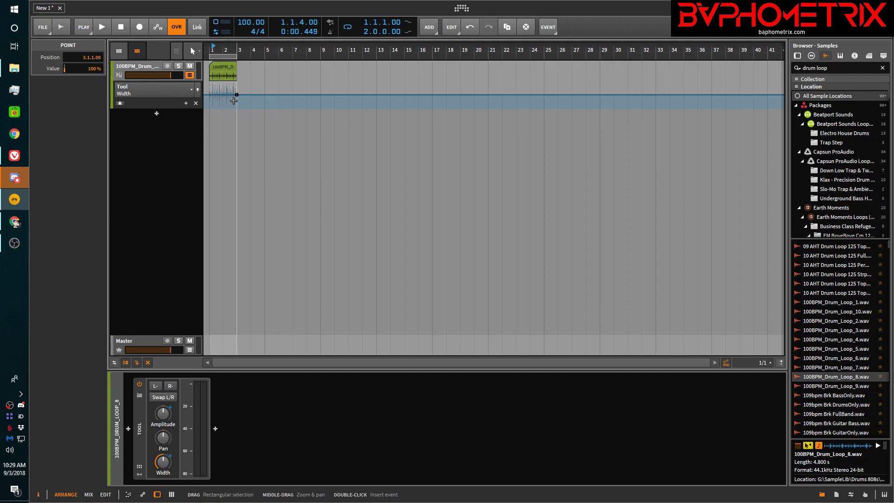
# - Add a Width automation point at the start of the drum loop clip, at 1.1.1.00 with a value of about 98%
pyautogui.click(221, 68)
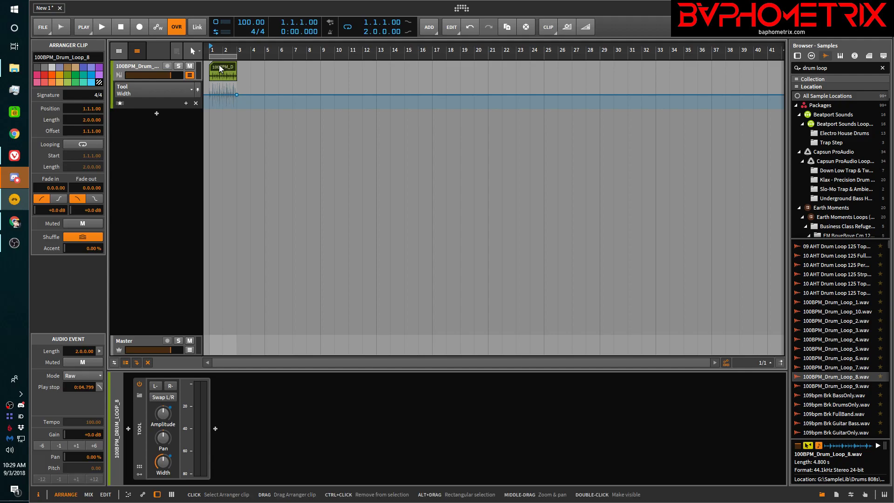
pyautogui.press('z')
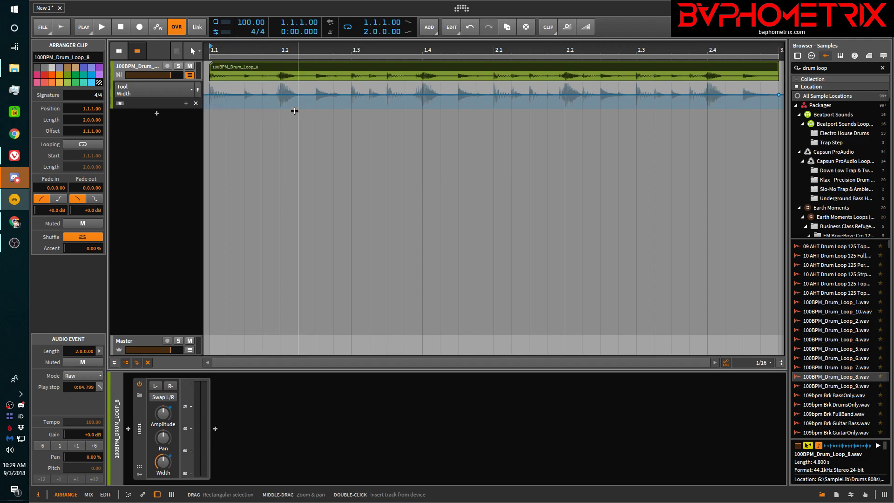
pyautogui.click(211, 95)
pyautogui.moveTo(210, 95)
pyautogui.mouseDown()
pyautogui.moveTo(224, 95)
pyautogui.moveTo(209, 95)
pyautogui.mouseUp()
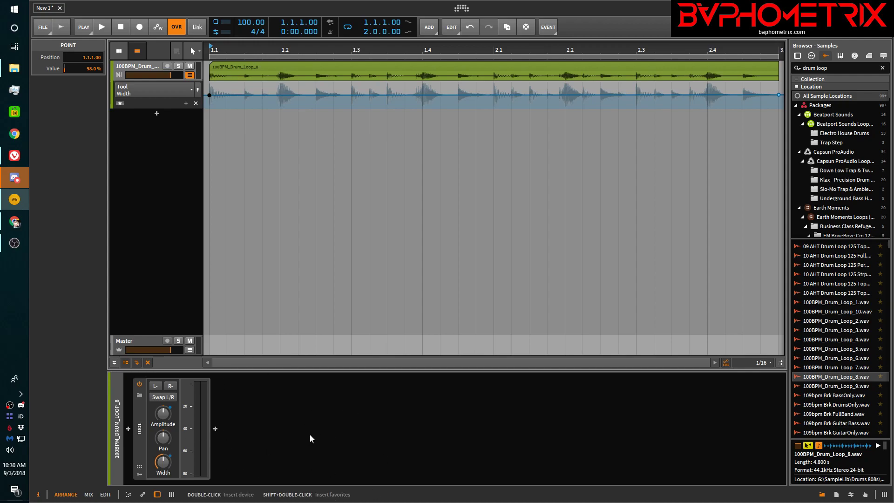
# - Show the automation editor for the Width lane, resize it to a bit less than half the window height, and return to the device view
pyautogui.click(143, 497)
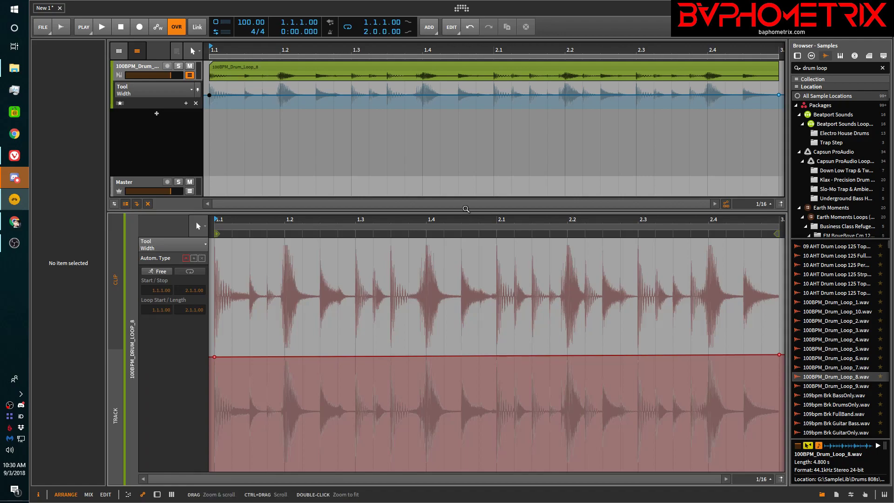
pyautogui.moveTo(464, 212); pyautogui.dragTo(463, 186)
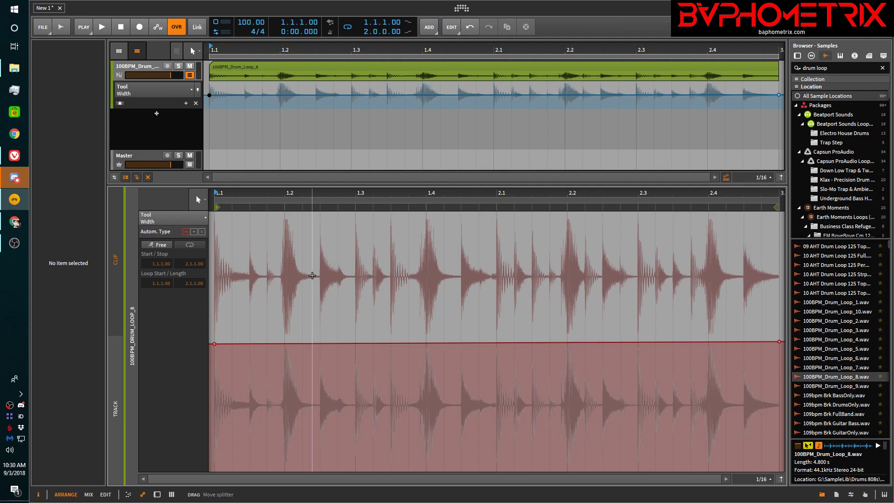
pyautogui.moveTo(392, 186); pyautogui.dragTo(447, 303)
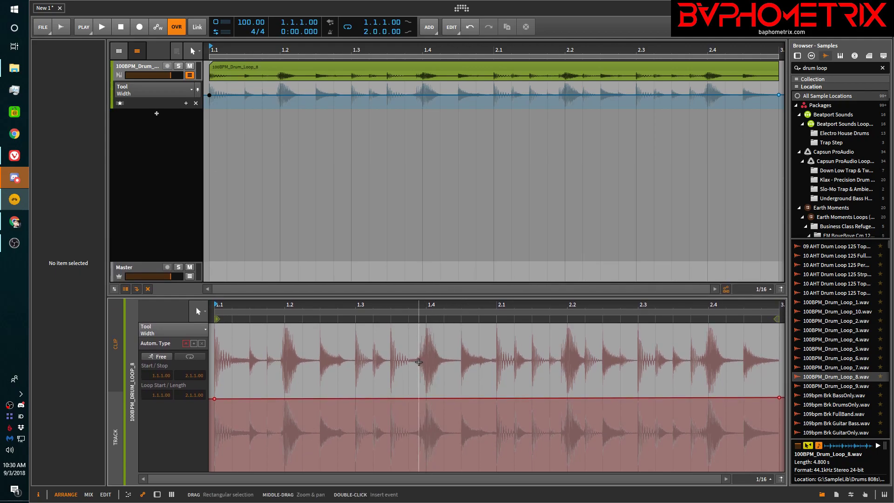
pyautogui.press('d')
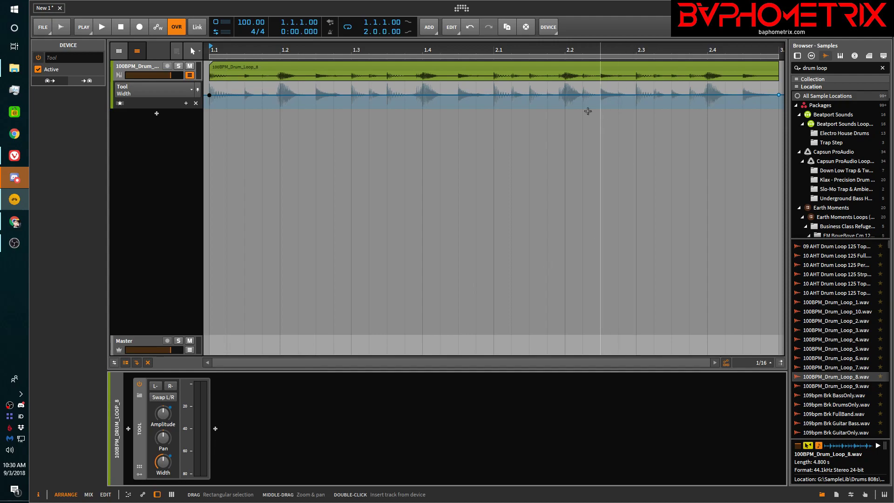
# - Switch to the Edit view, compare the track timeline with the clip's own automation, and return to the Arrange view
pyautogui.click(339, 95)
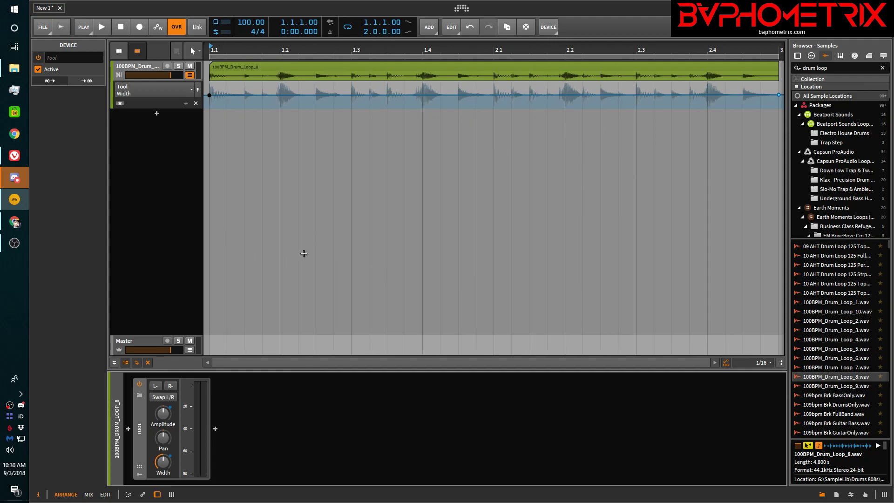
pyautogui.click(105, 495)
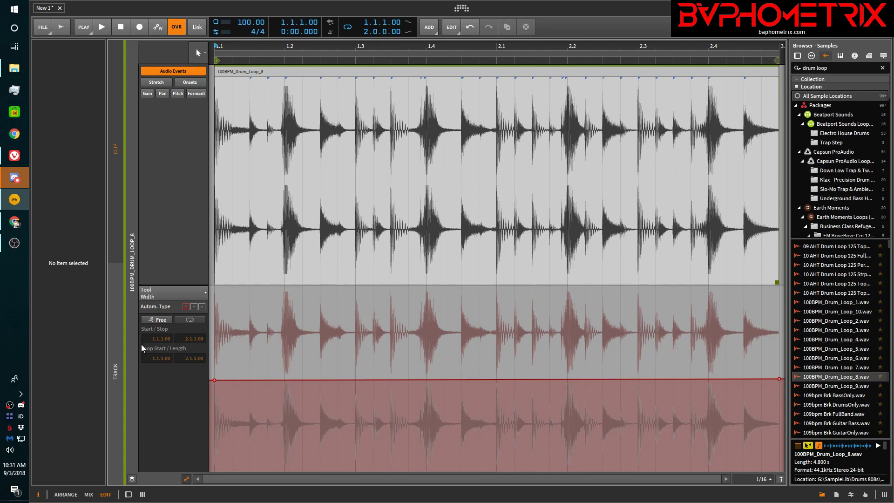
pyautogui.click(118, 362)
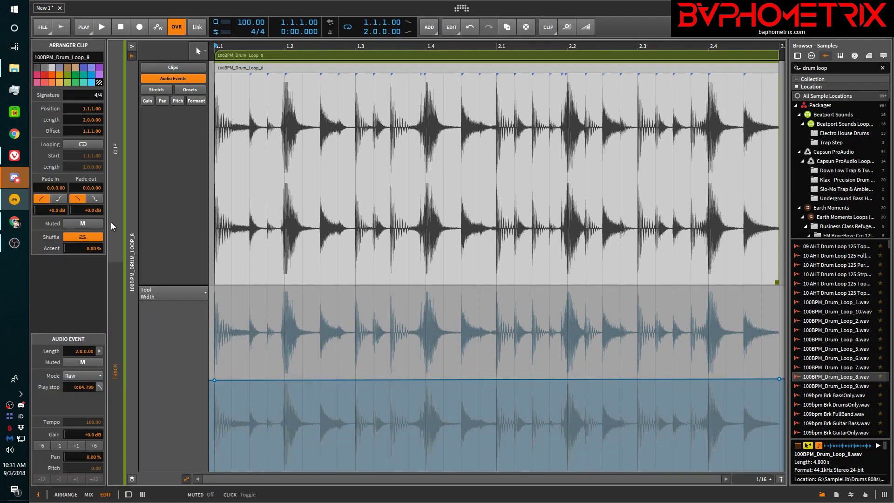
pyautogui.click(118, 151)
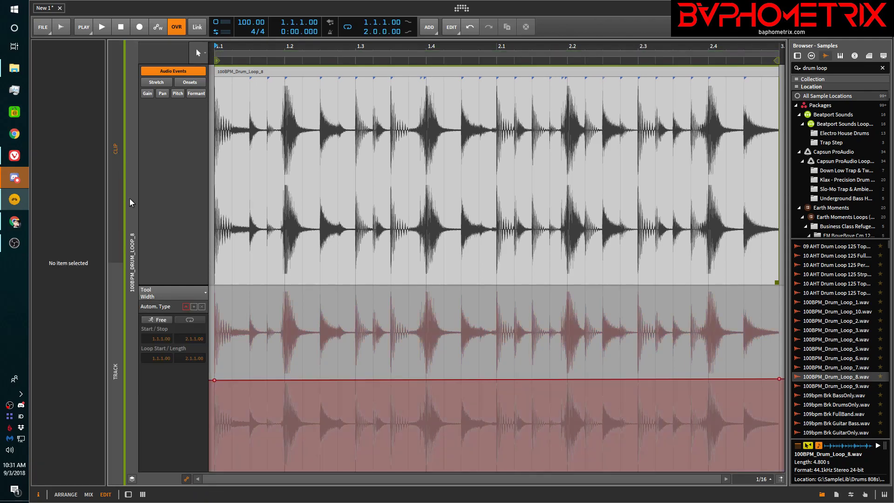
pyautogui.click(117, 295)
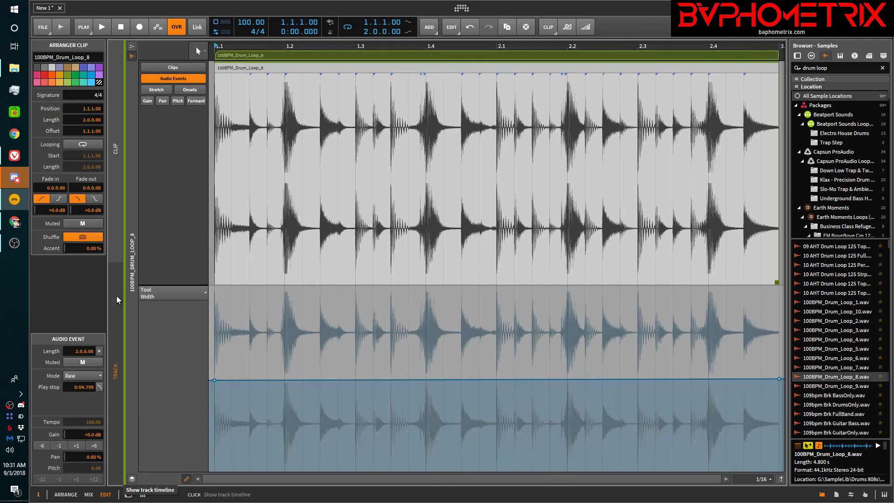
pyautogui.hotkey('alt', '1')
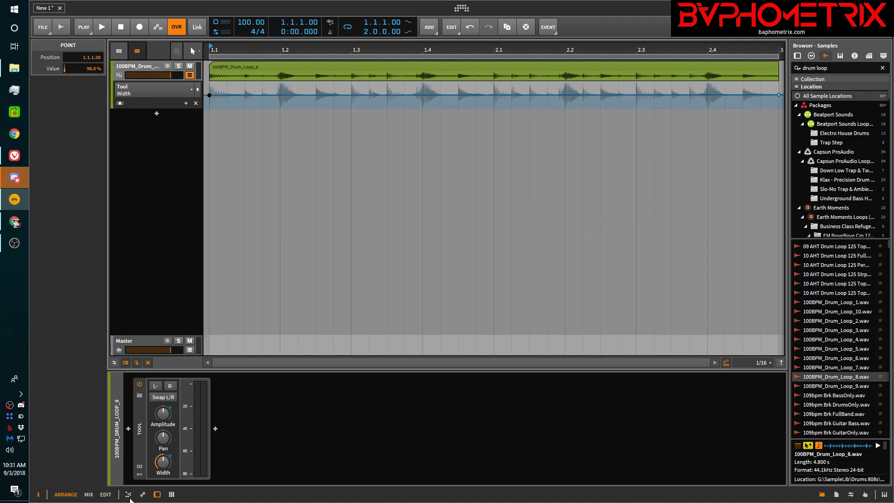
# - Reopen the automation editor below the arranger and compare the track's Width automation with the clip's, ending on the clip contents
pyautogui.click(145, 495)
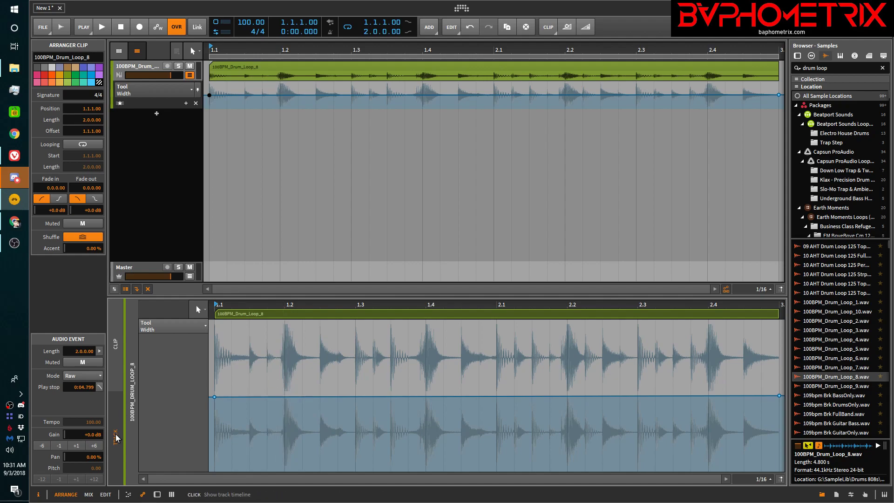
pyautogui.click(113, 357)
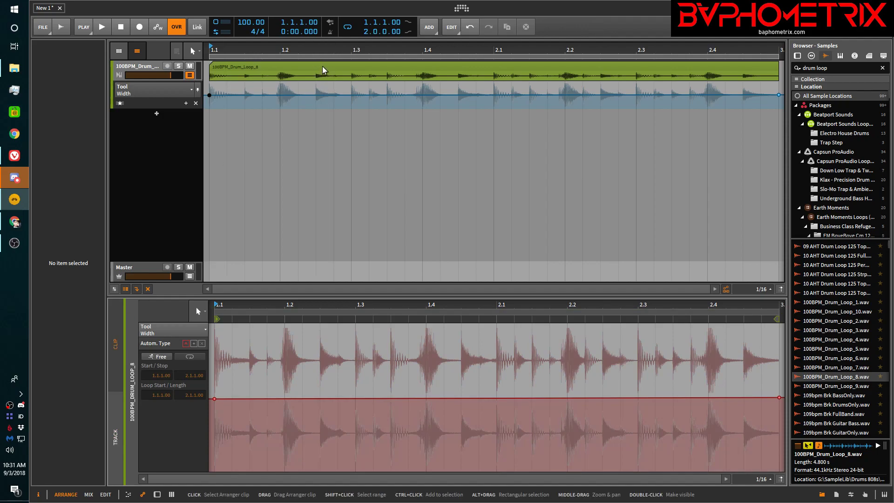
pyautogui.click(116, 434)
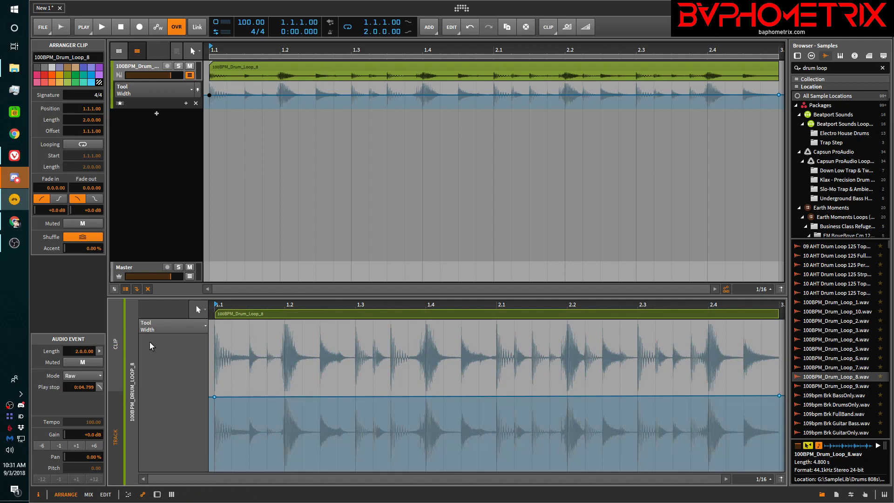
pyautogui.click(118, 365)
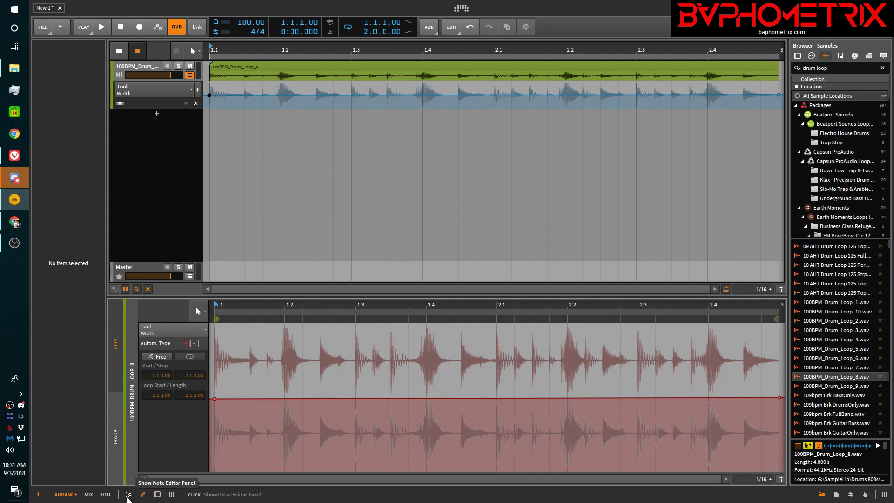
# - Show the drum loop's audio in the detail editor and compare its track timeline with the clip contents, ending on the clip
pyautogui.click(128, 495)
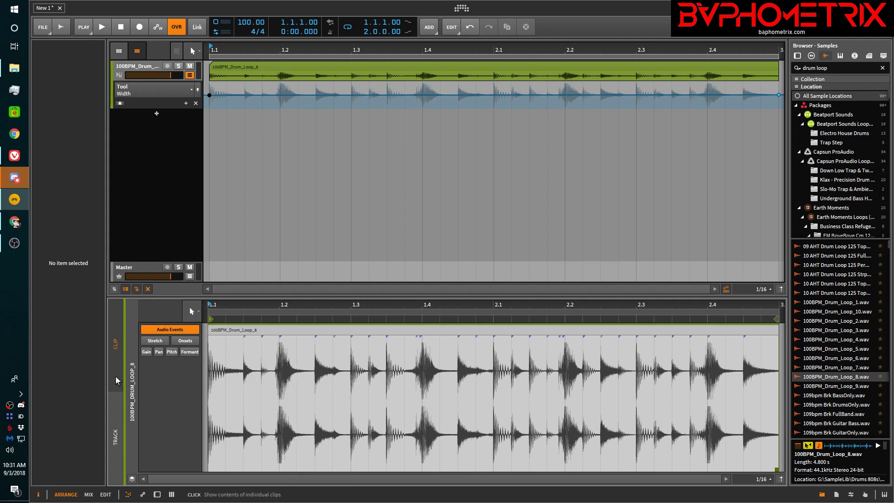
pyautogui.click(117, 426)
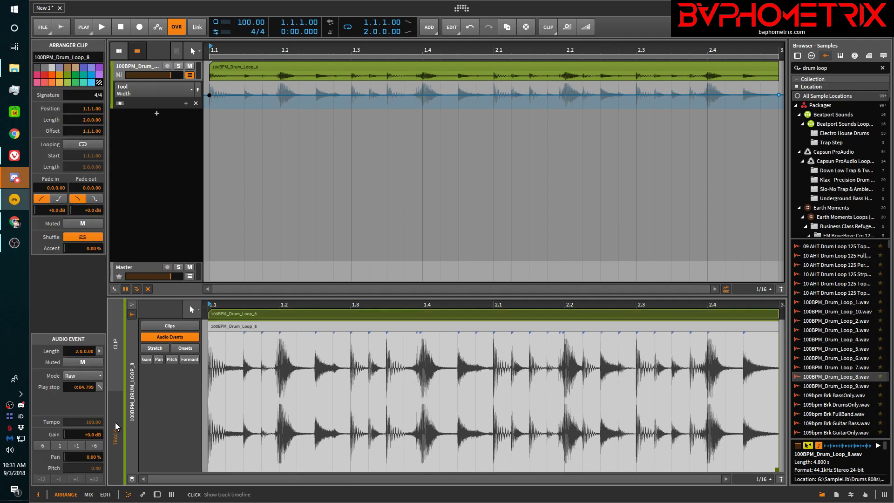
pyautogui.click(117, 358)
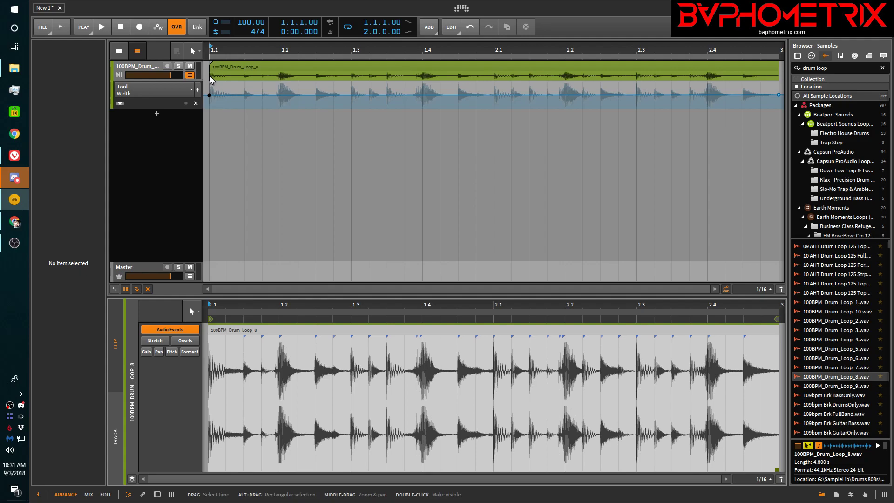
# - Place the 120bpm_Away_DrumLoop_01.wav sample on the drum loop track at 4.1.1.00 and colour its clip purple
pyautogui.scroll(-5, 458, 166)
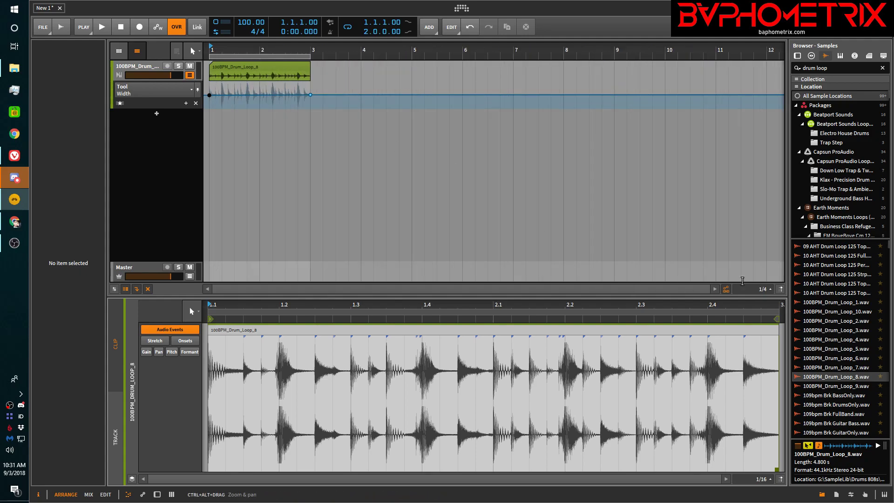
pyautogui.scroll(-6, 849, 331)
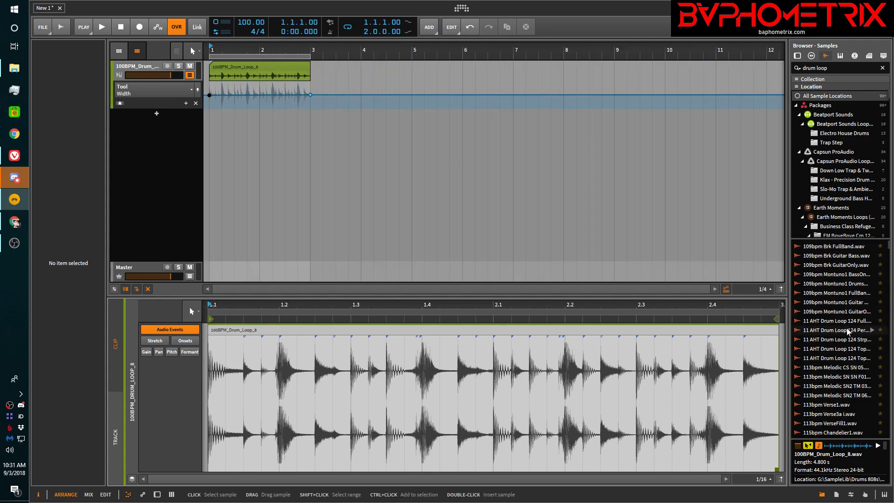
pyautogui.scroll(-4, 849, 332)
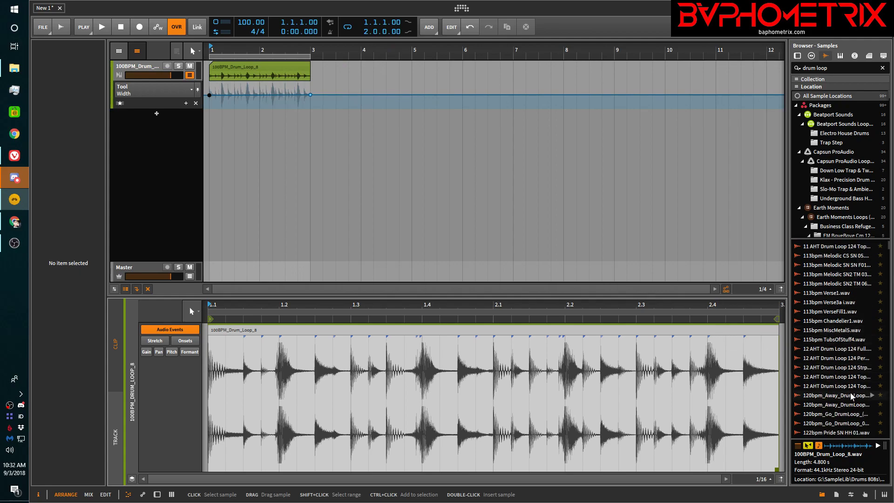
pyautogui.moveTo(846, 406); pyautogui.dragTo(401, 68)
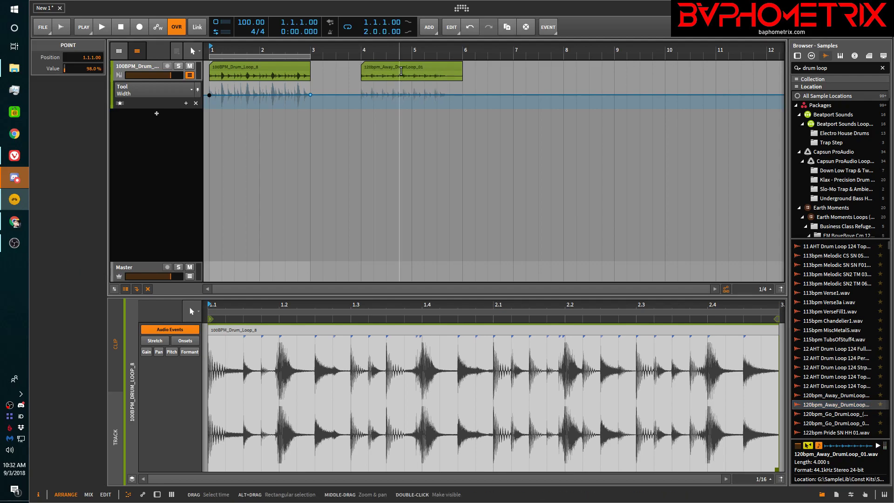
pyautogui.click(401, 68)
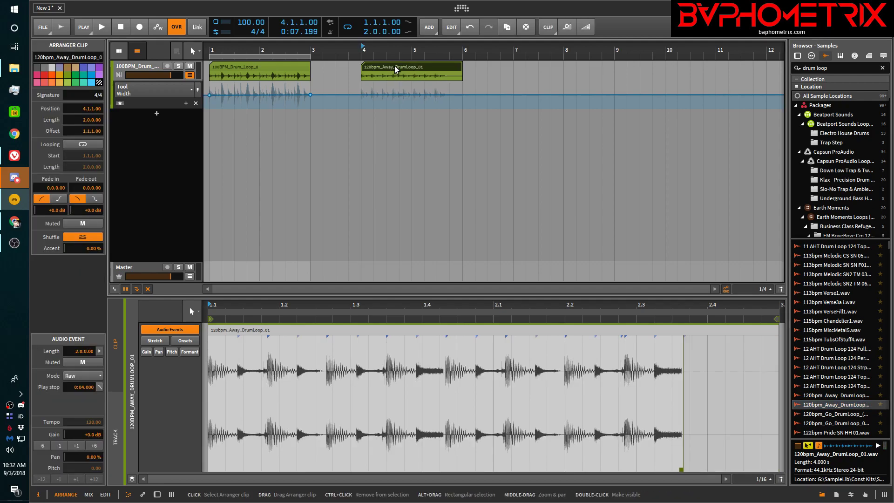
pyautogui.click(99, 68)
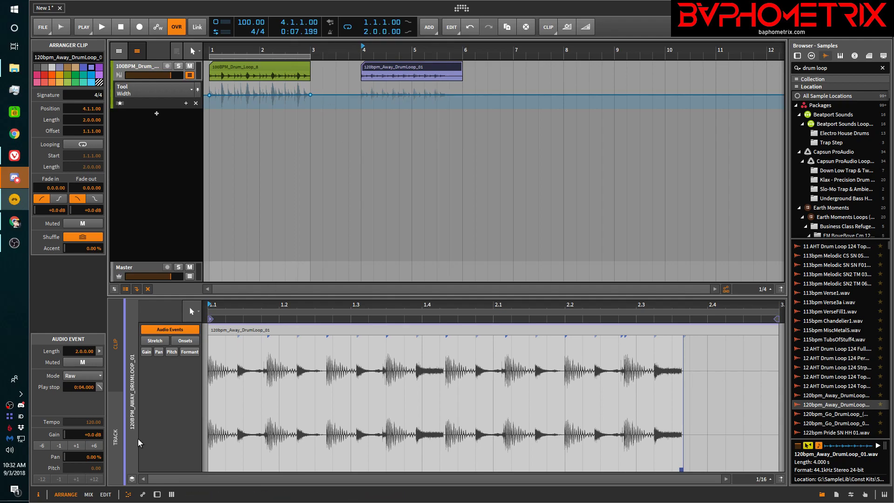
# - View the 100BPM_Drum_Loop_8 clip and its track's devices, and reopen the 120bpm_Away_DrumLoop_01 clip in the detail editor
pyautogui.click(274, 69)
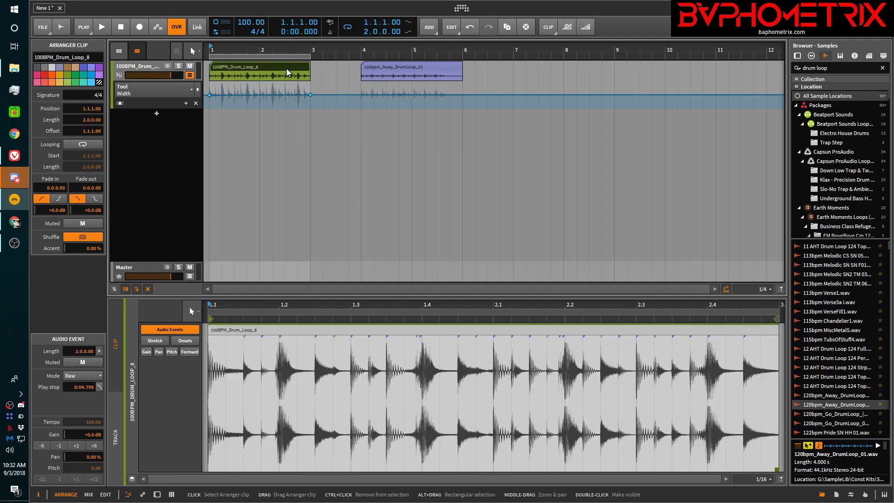
pyautogui.press('d')
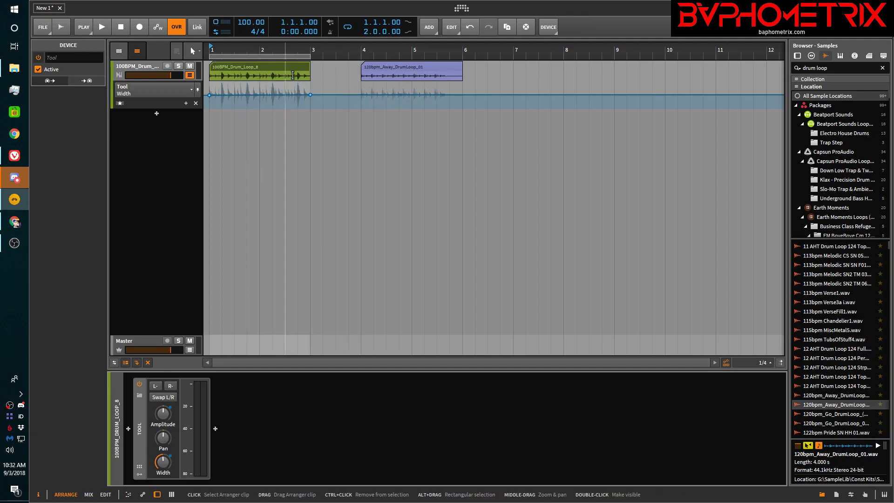
pyautogui.doubleClick(403, 67)
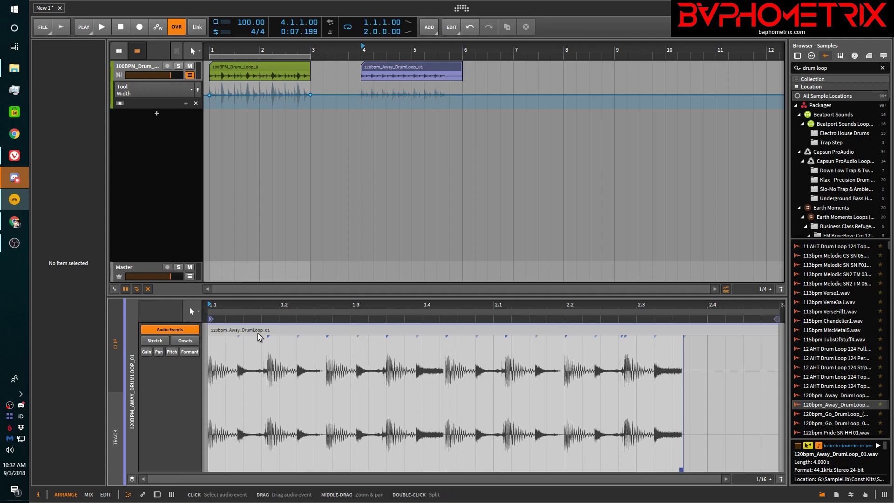
# - Shorten the loop region of the 120bpm_Away_DrumLoop_01 clip so it starts at 1.4.1.00, keeping its end at 3.1
pyautogui.click(293, 332)
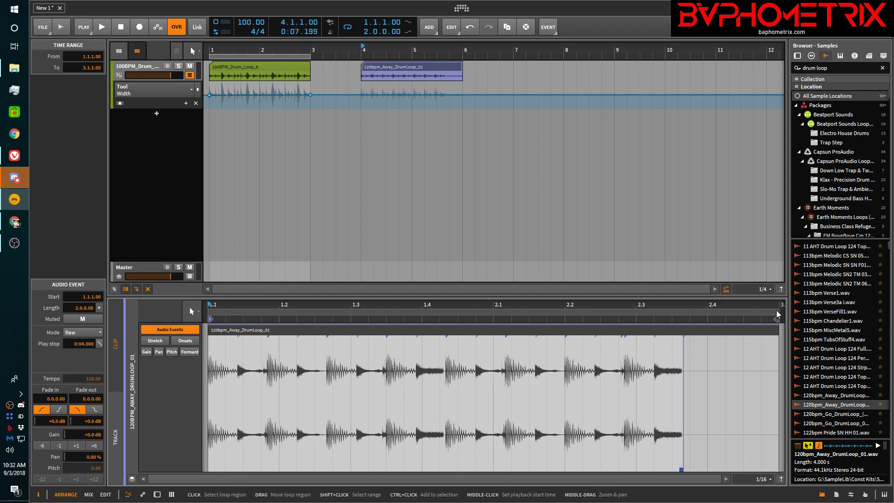
pyautogui.moveTo(773, 311); pyautogui.dragTo(775, 308)
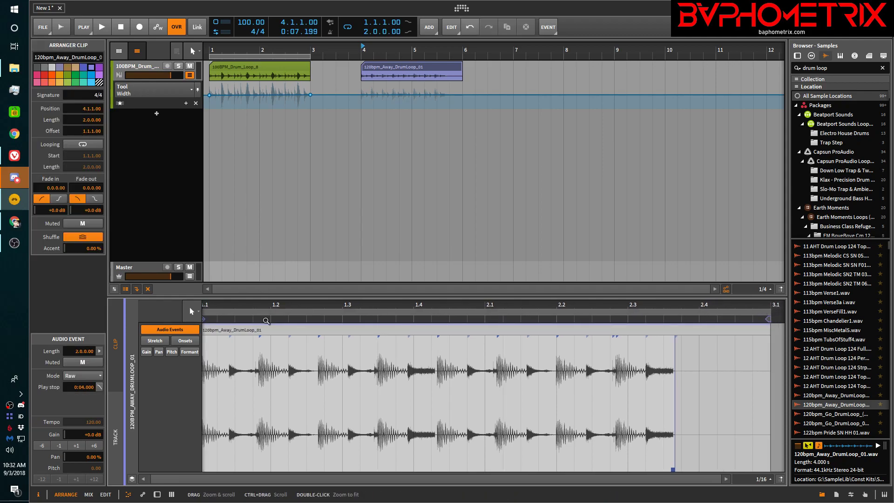
pyautogui.hscroll(-2, 272, 358)
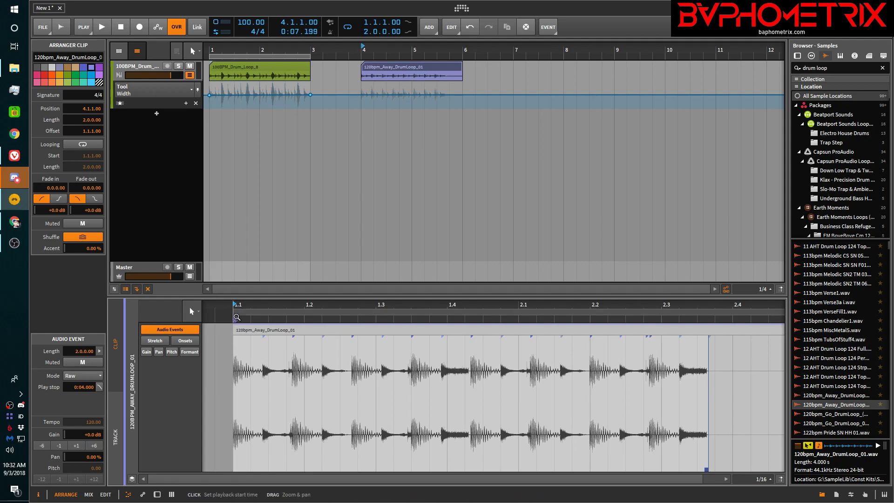
pyautogui.moveTo(234, 312); pyautogui.dragTo(444, 329)
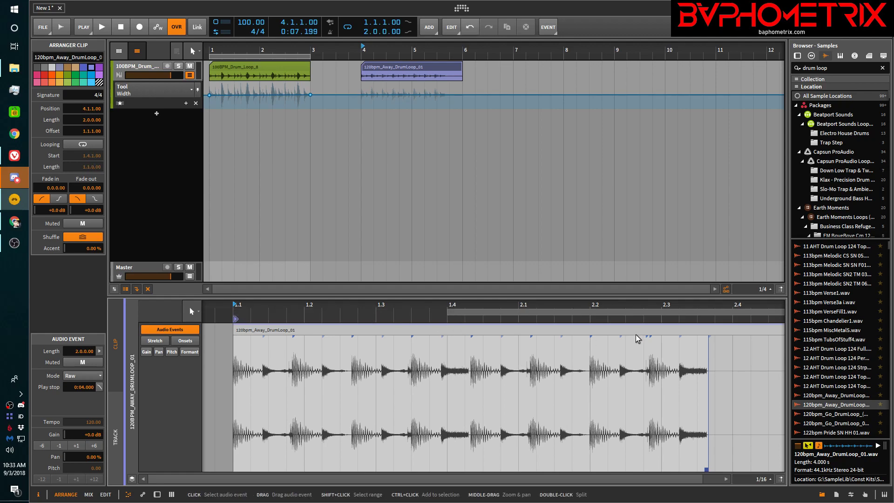
pyautogui.hscroll(1, 644, 355)
pyautogui.hscroll(2, 644, 355)
pyautogui.hscroll(-2, 643, 355)
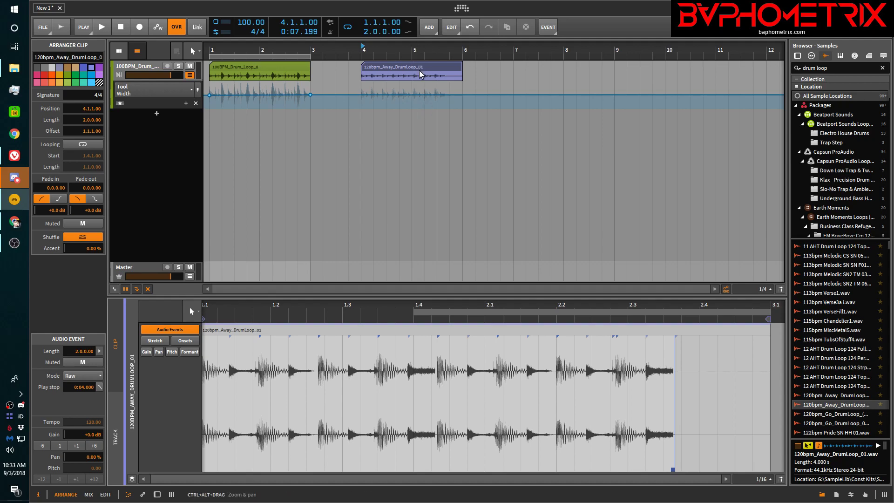
# - Compare the contents of both drum loop clips in the detail editor, ending on the track timeline that shows them together
pyautogui.click(250, 68)
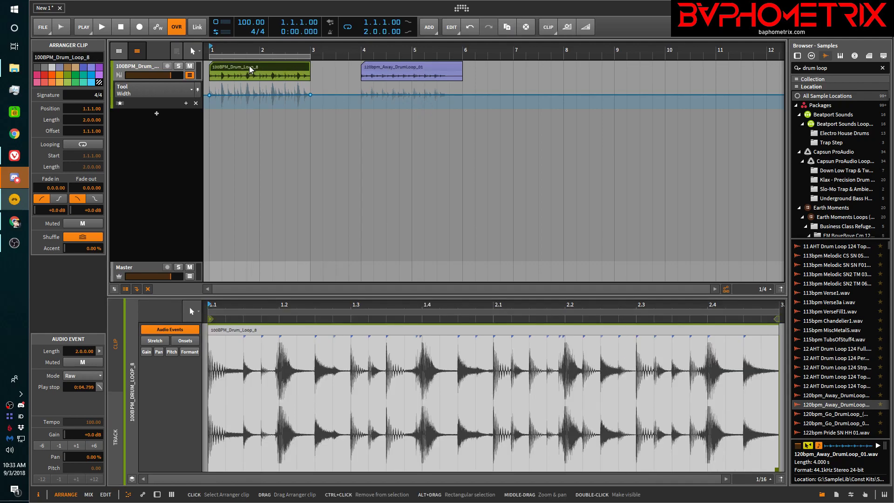
pyautogui.click(394, 66)
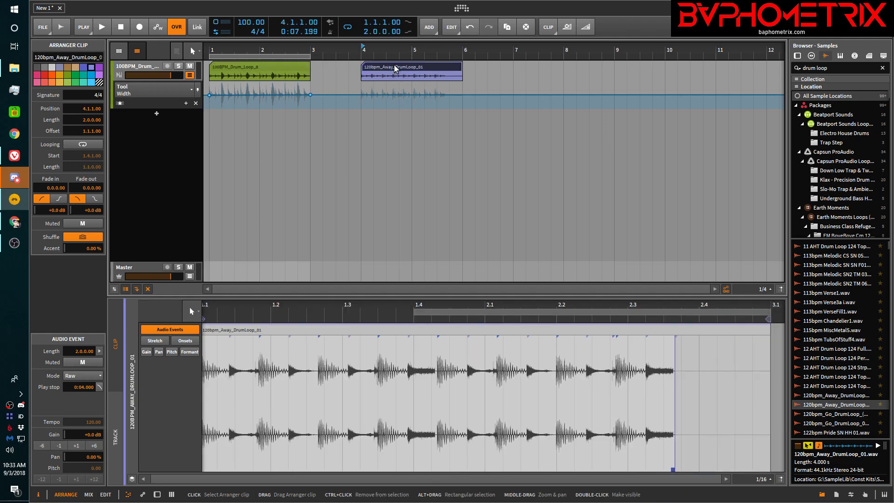
pyautogui.click(267, 67)
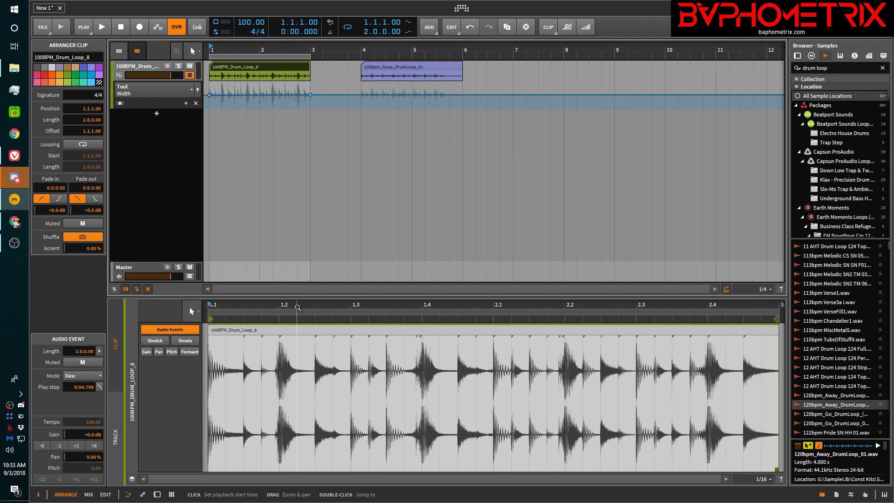
pyautogui.moveTo(299, 308); pyautogui.dragTo(338, 327)
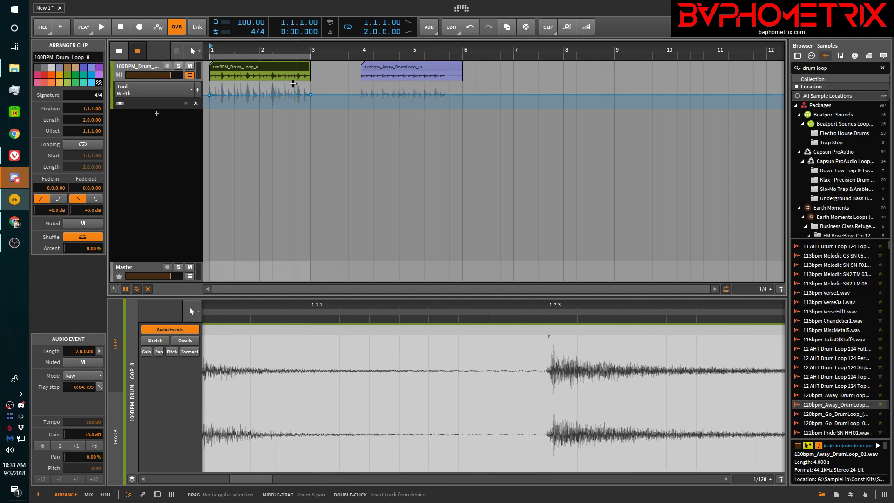
pyautogui.doubleClick(275, 68)
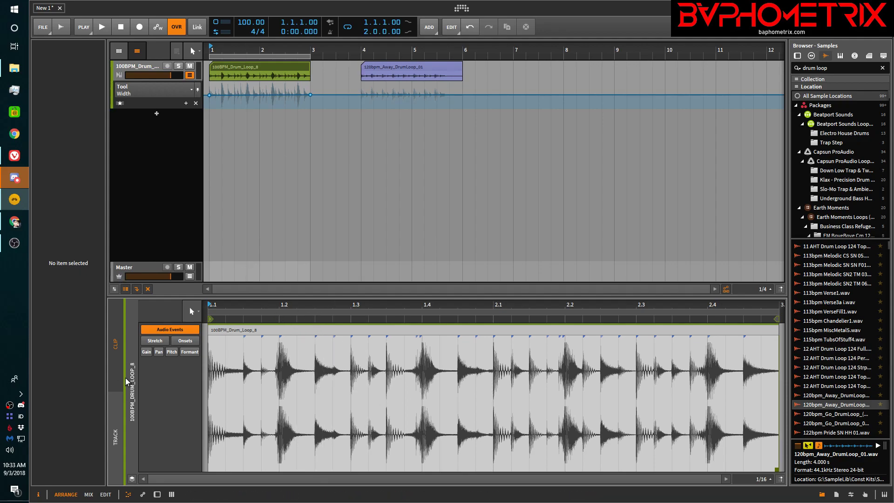
pyautogui.click(116, 434)
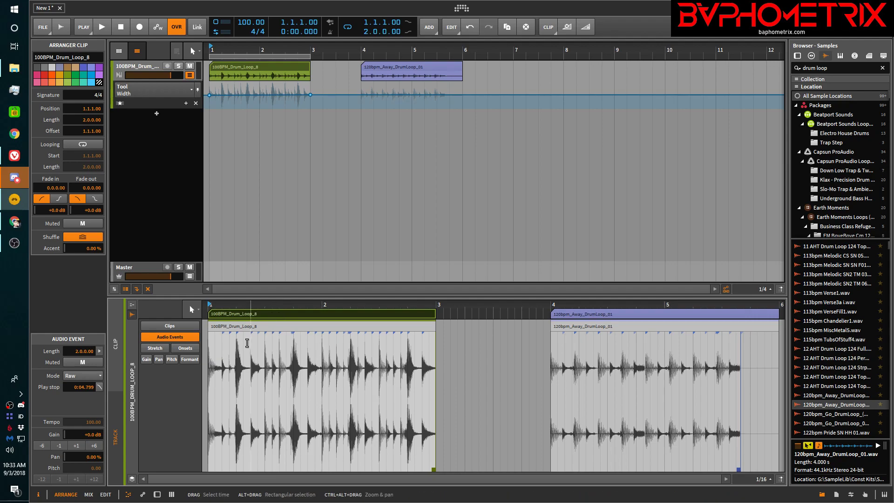
# - Review the onsets and stretch layers, and add a -2.7 dB gain point at 1.1.3.02 in the first drum loop
pyautogui.click(181, 345)
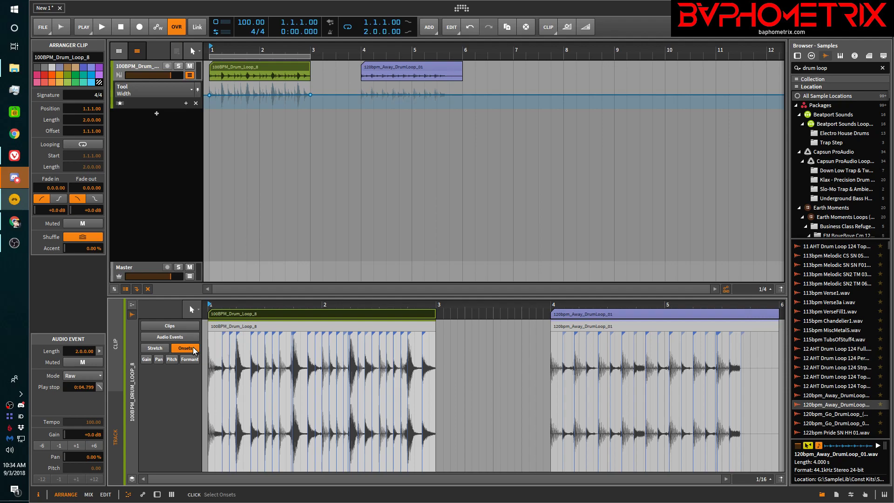
pyautogui.click(160, 349)
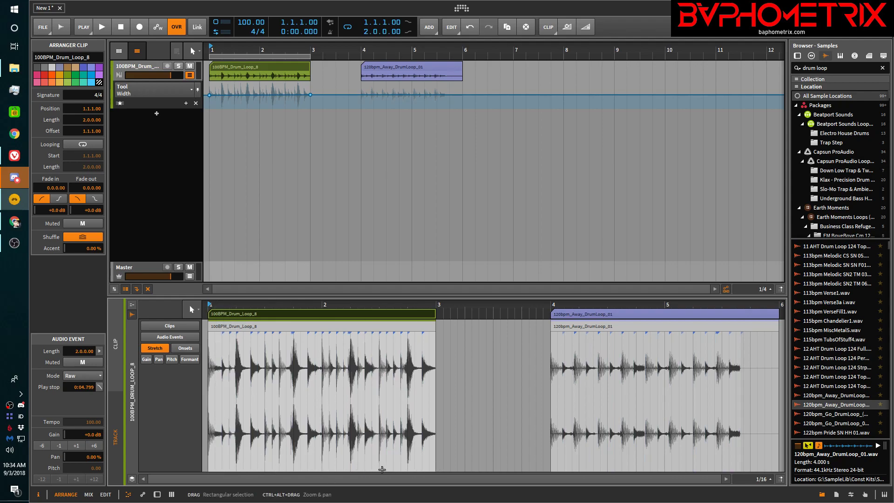
pyautogui.click(146, 359)
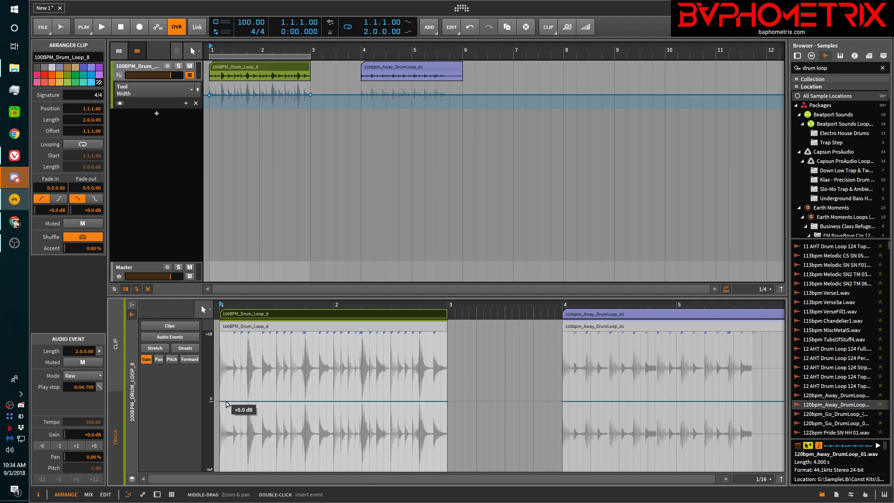
pyautogui.moveTo(226, 404)
pyautogui.mouseDown()
pyautogui.moveTo(226, 377)
pyautogui.moveTo(226, 440)
pyautogui.moveTo(235, 372)
pyautogui.moveTo(234, 416)
pyautogui.moveTo(234, 408)
pyautogui.mouseUp()
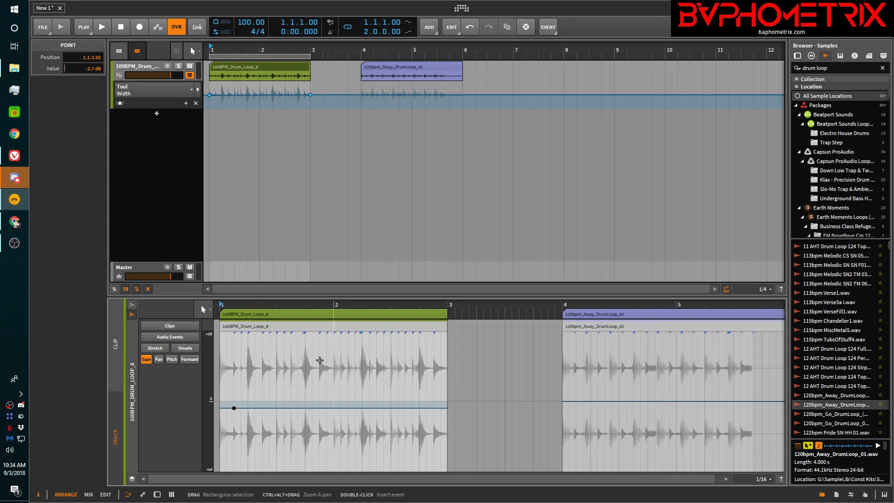
# - Examine the pan, pitch and formant expressions of the drum loops, temporarily enlarging the detail editor to see the full scale
pyautogui.click(159, 360)
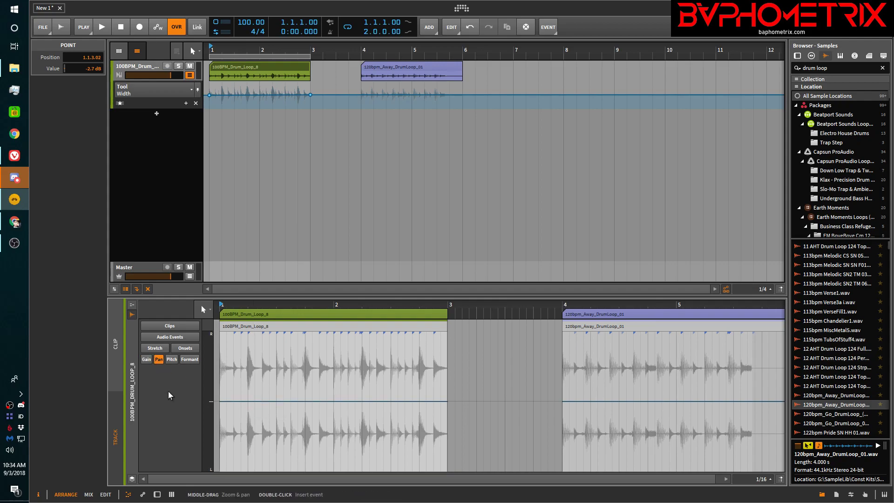
pyautogui.click(172, 359)
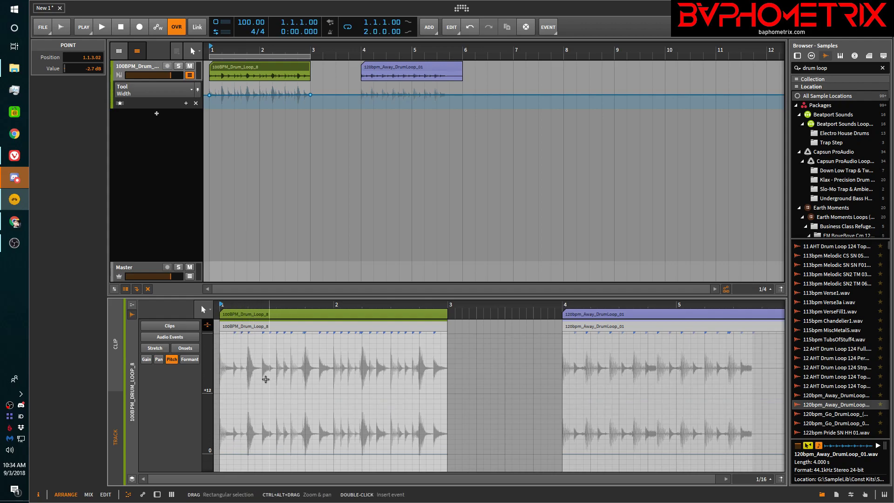
pyautogui.moveTo(374, 299); pyautogui.dragTo(377, 172)
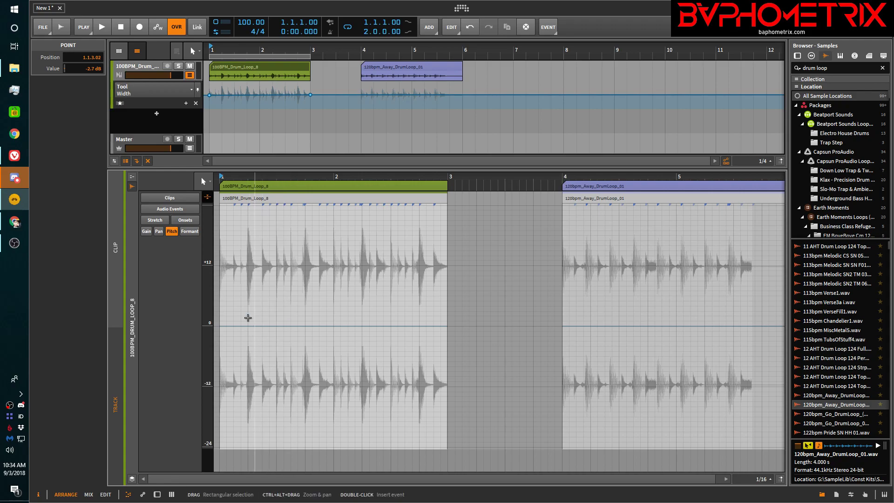
pyautogui.click(190, 231)
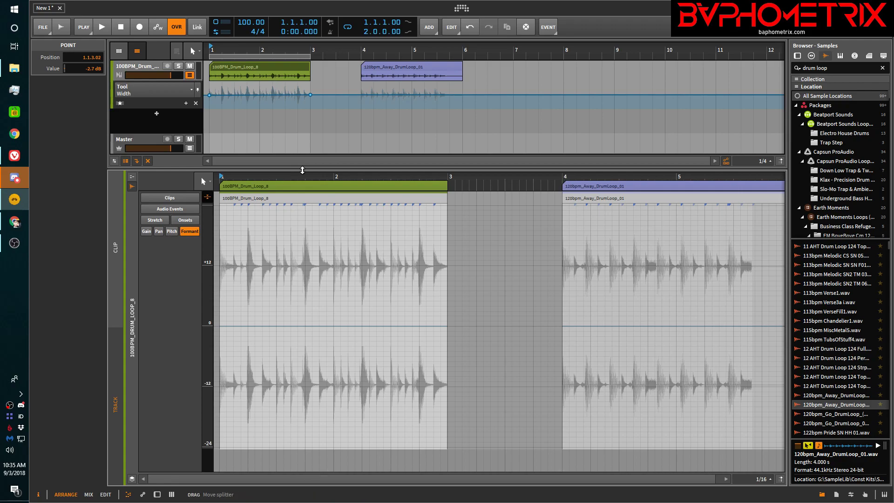
pyautogui.moveTo(303, 171); pyautogui.dragTo(303, 294)
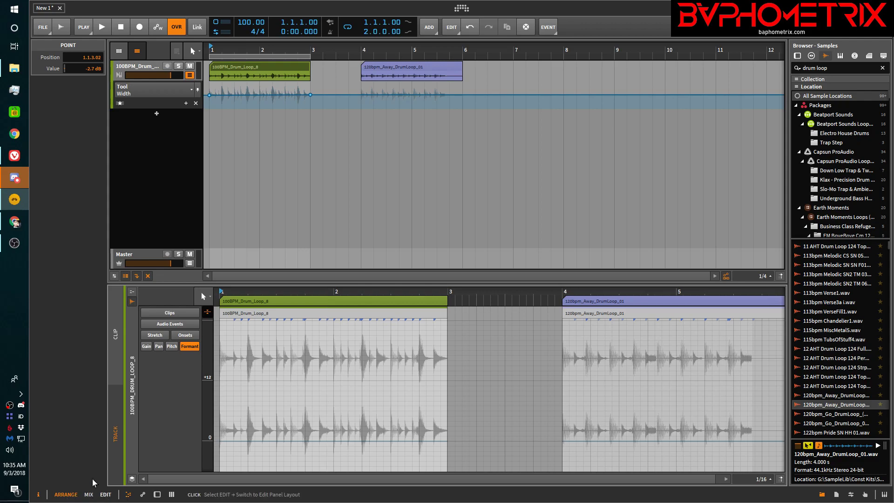
# - Switch to the Edit view, enlarge the audio lane above the Width automation, and inspect the stretch, onsets and pan layers
pyautogui.click(103, 494)
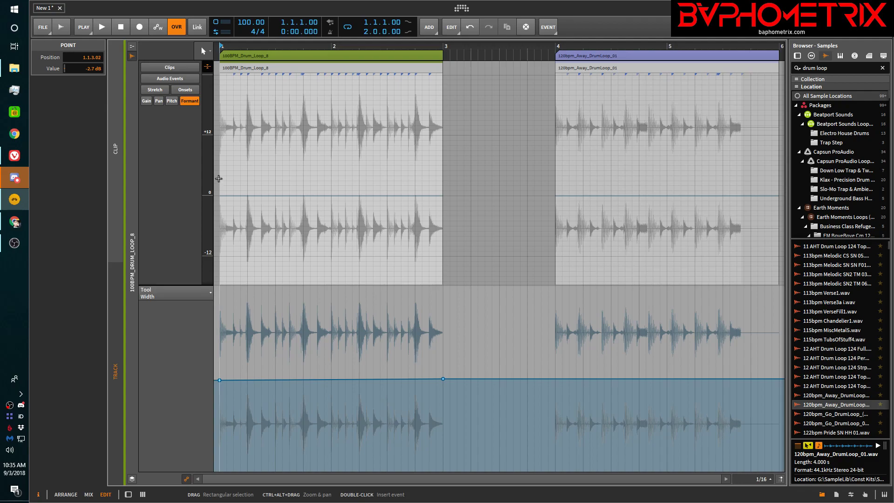
pyautogui.moveTo(288, 286); pyautogui.dragTo(303, 327)
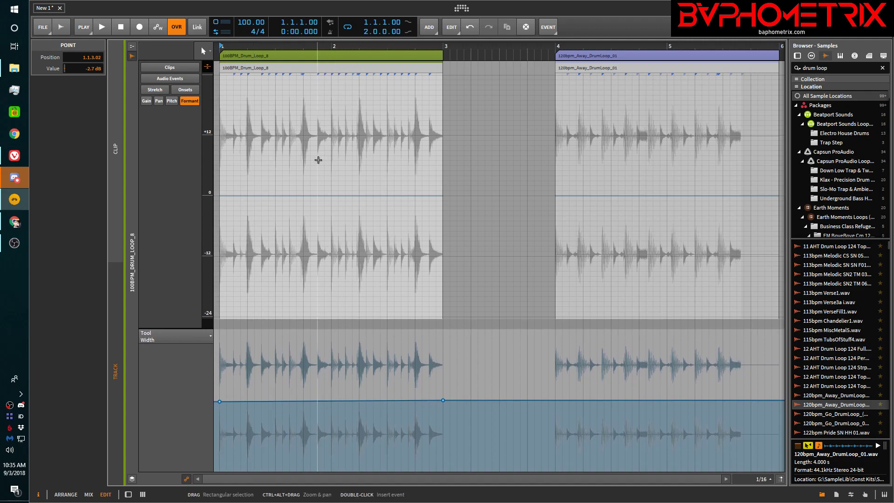
pyautogui.click(161, 92)
pyautogui.click(197, 89)
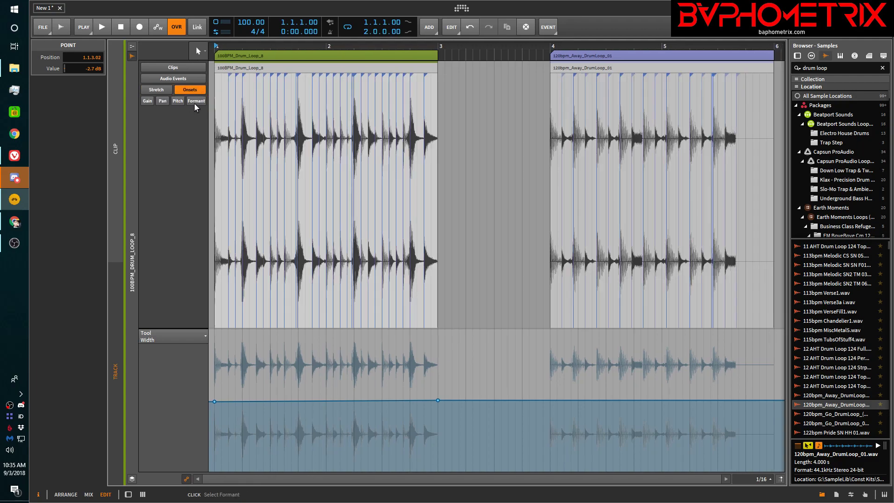
pyautogui.click(161, 101)
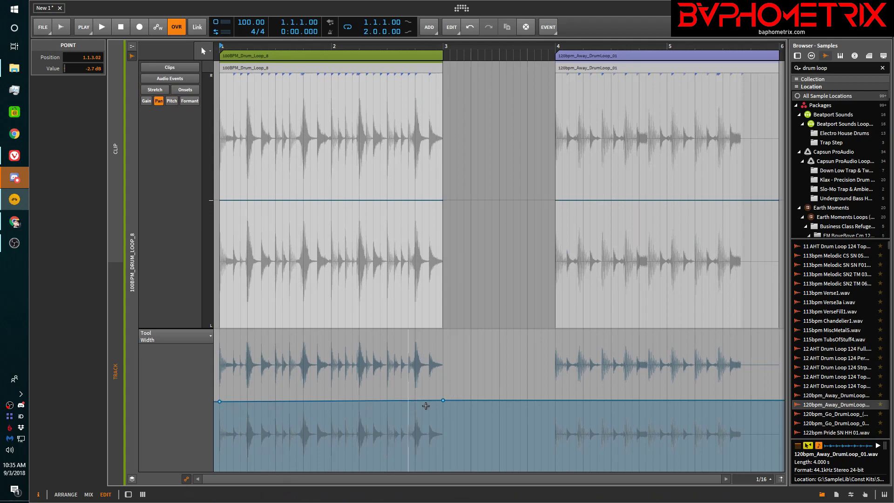
# - Show the track's devices in the Edit view, return to the Arrange view, and cycle its device, audio and automation editors, ending on devices
pyautogui.click(154, 339)
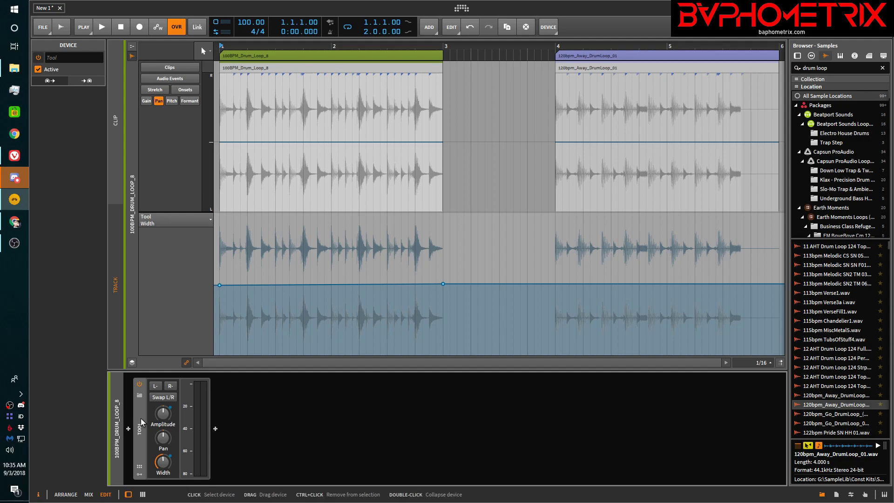
pyautogui.hotkey('alt', '1')
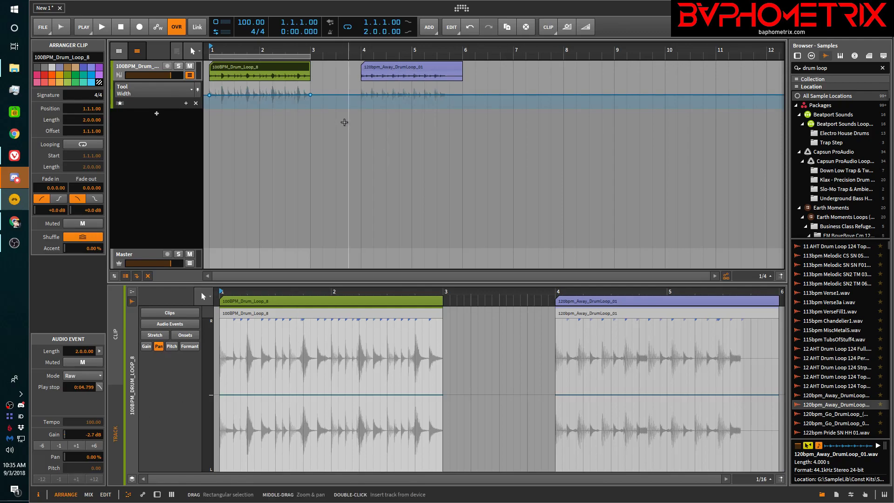
pyautogui.press('d')
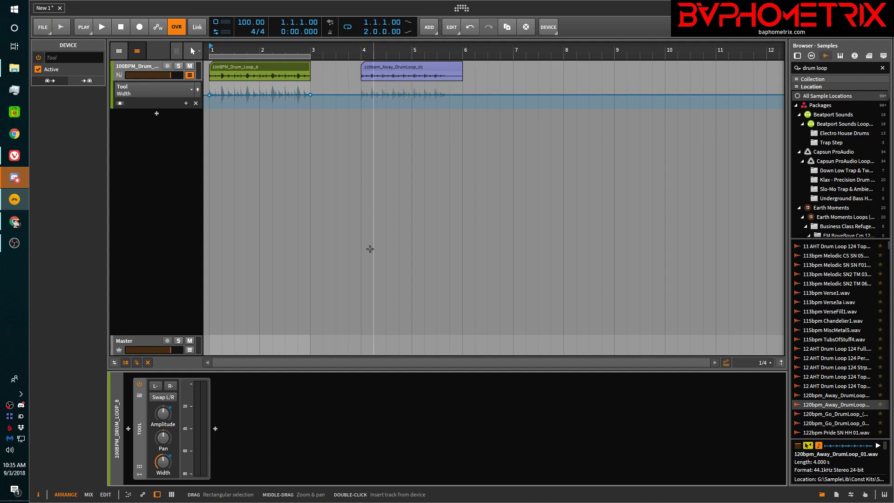
pyautogui.press('e')
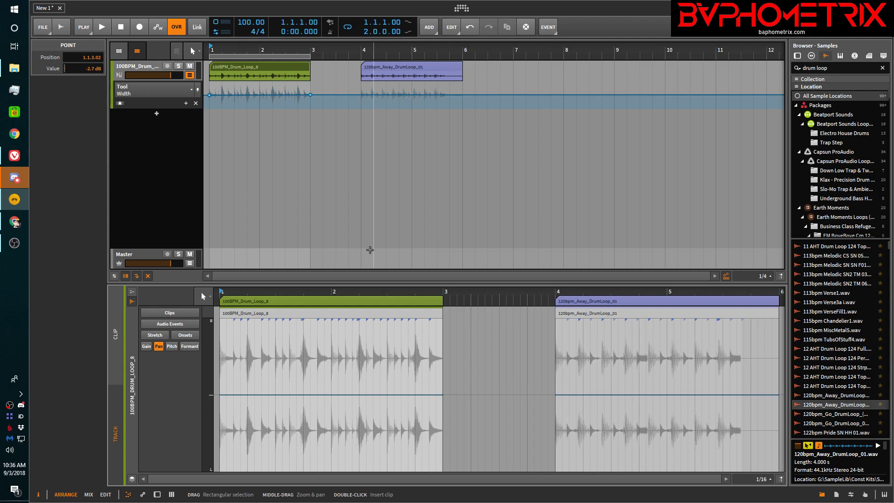
pyautogui.press('a')
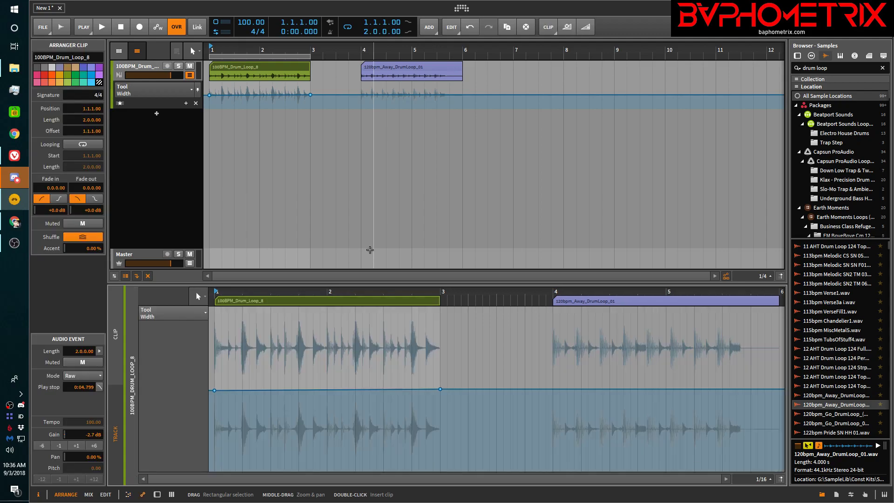
pyautogui.press('d')
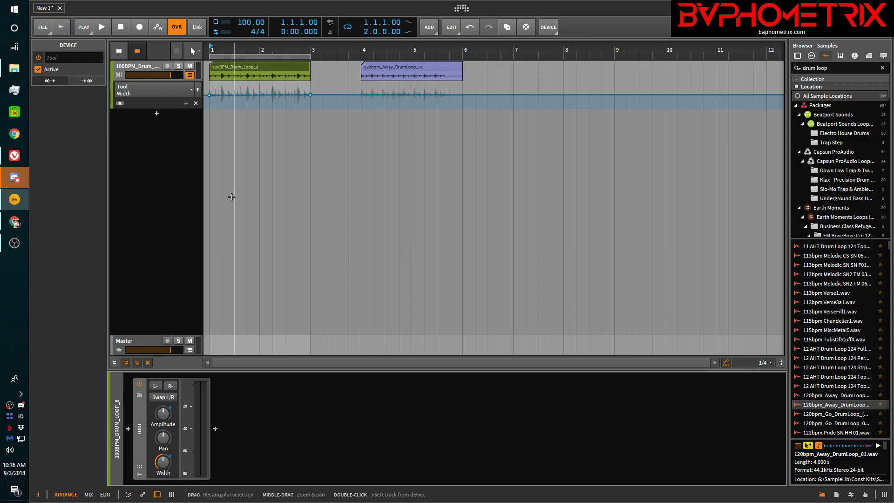
# - Return to the Edit view and examine the audio, Width automation and Tool device of the drum loop track together
pyautogui.click(215, 96)
pyautogui.hotkey('alt', '3')
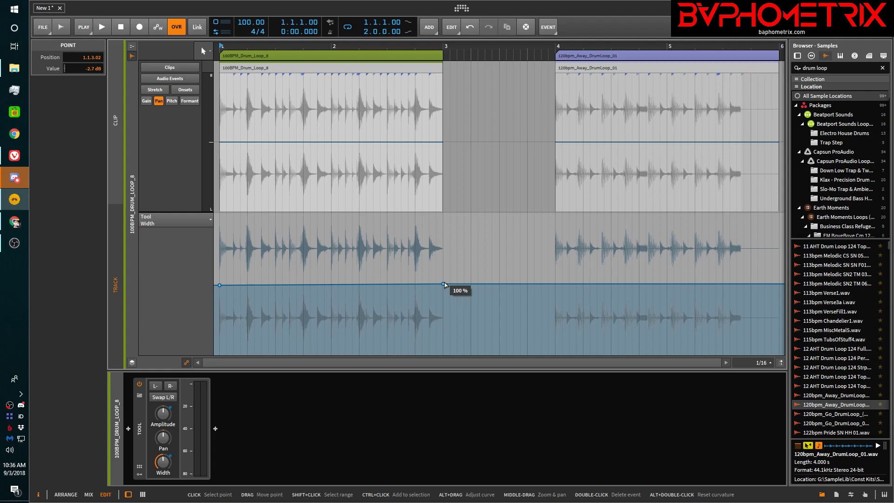
pyautogui.click(340, 412)
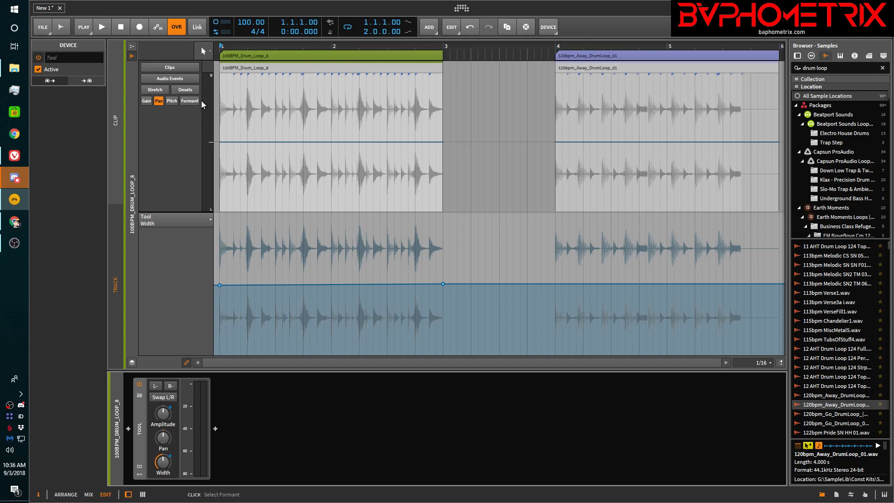
# - Hide and restore the device panel in the Edit view to compare the clip's pan lane with the track's Width automation
pyautogui.press('d')
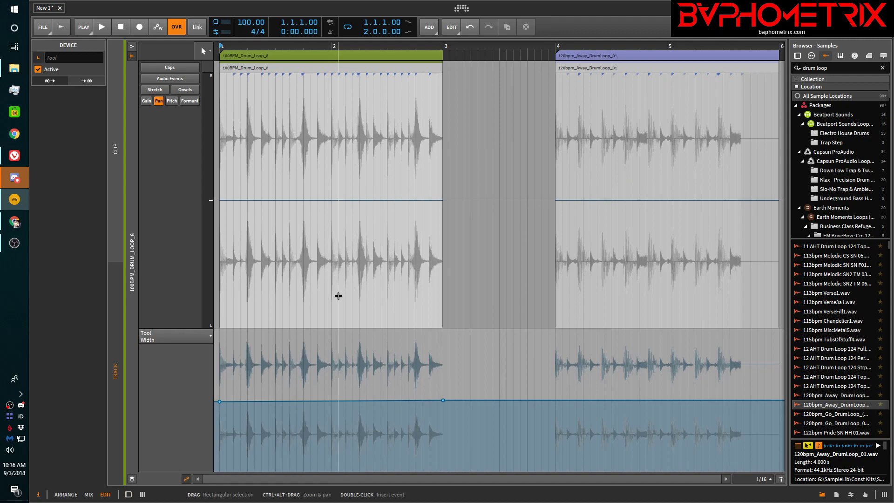
pyautogui.press('d')
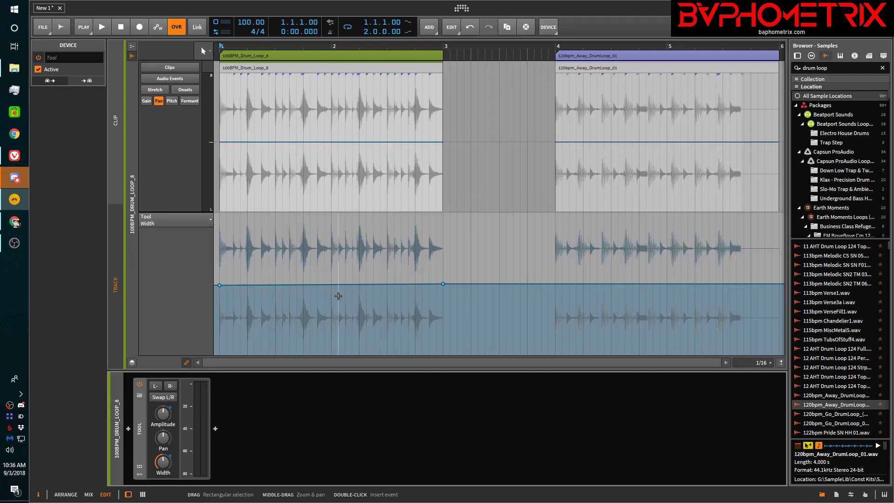
pyautogui.click(338, 296)
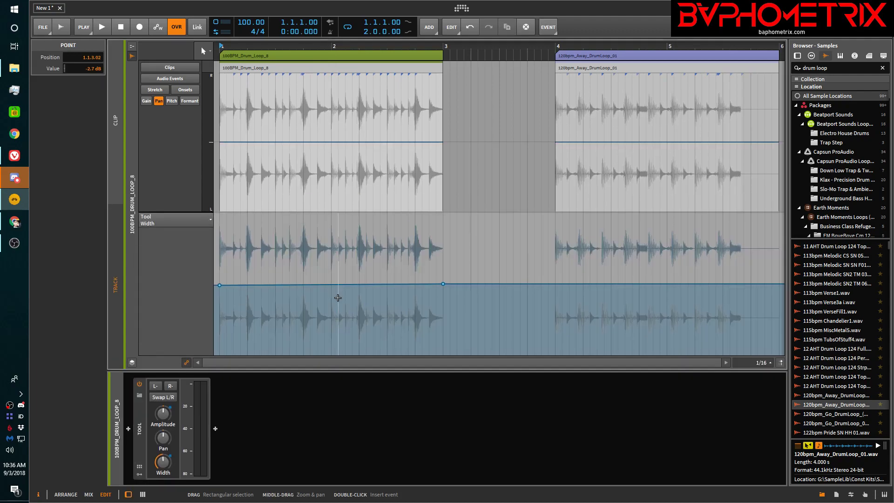
pyautogui.click(256, 405)
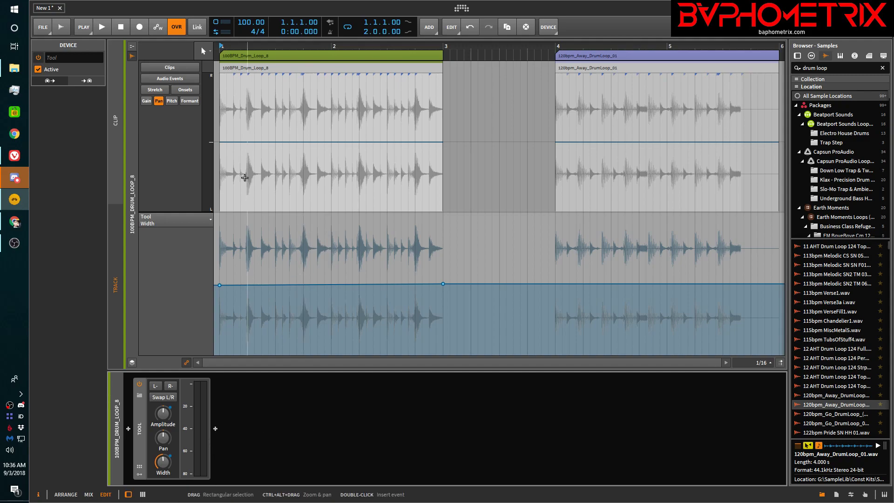
# - Return to the Arrange view, add a Width automation point of 35.0 % at 2.1.1.00, and show the Tool device's Pan automation
pyautogui.hotkey('alt', '1')
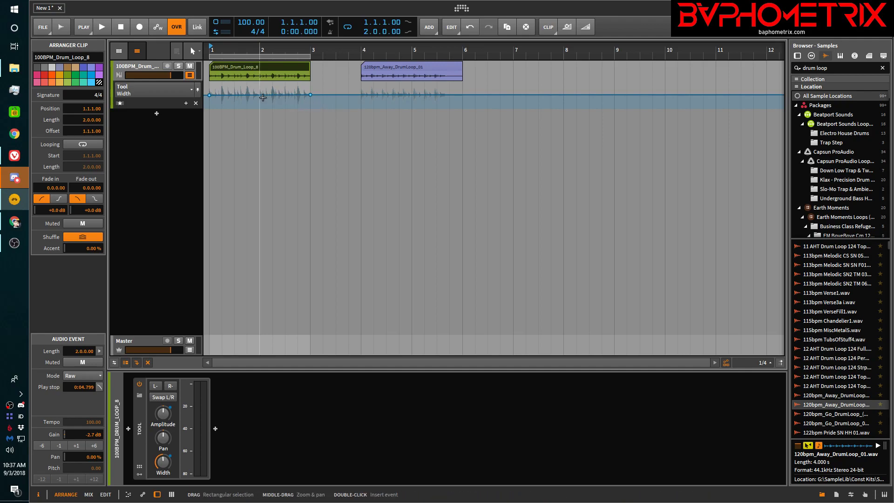
pyautogui.moveTo(262, 96); pyautogui.dragTo(259, 102)
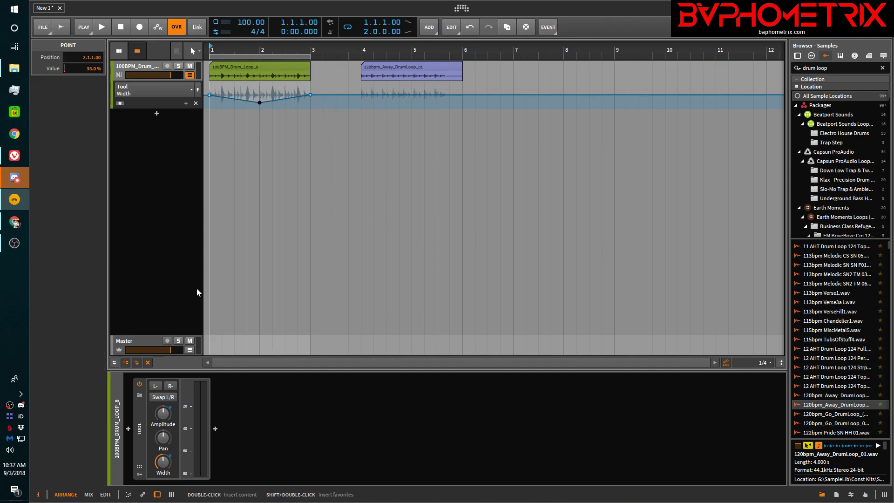
pyautogui.click(163, 438)
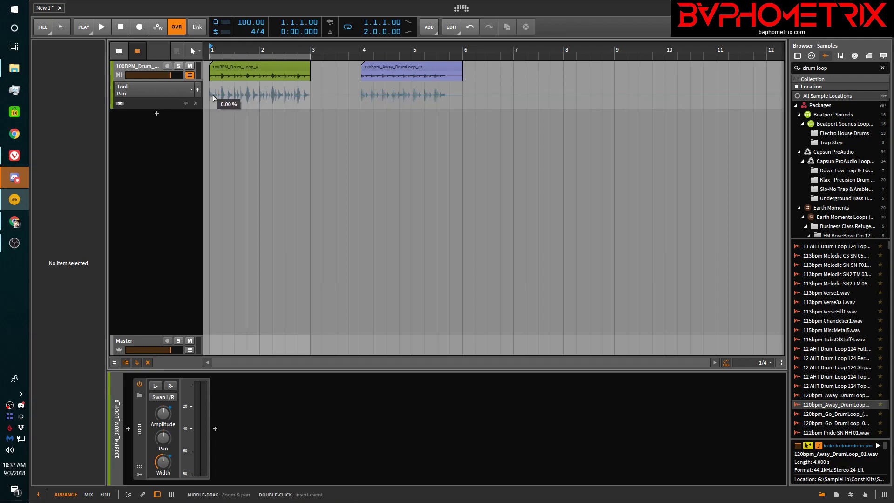
pyautogui.click(250, 99)
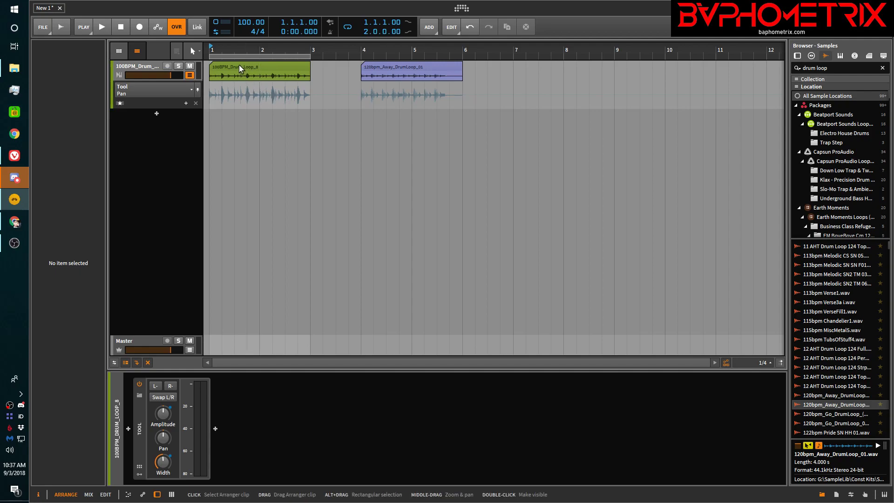
# - Insert an empty one-bar clip at 3.1.1.00, directly after the 100BPM_Drum_Loop_8 clip
pyautogui.doubleClick(211, 65)
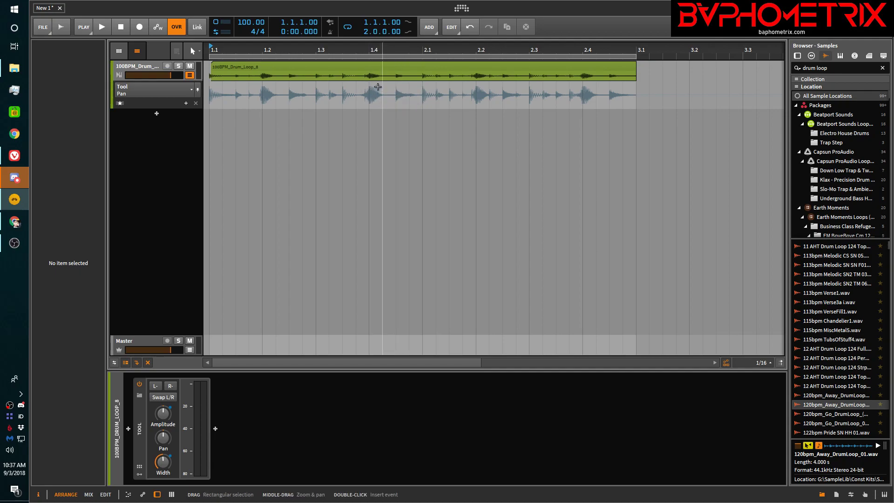
pyautogui.click(198, 51)
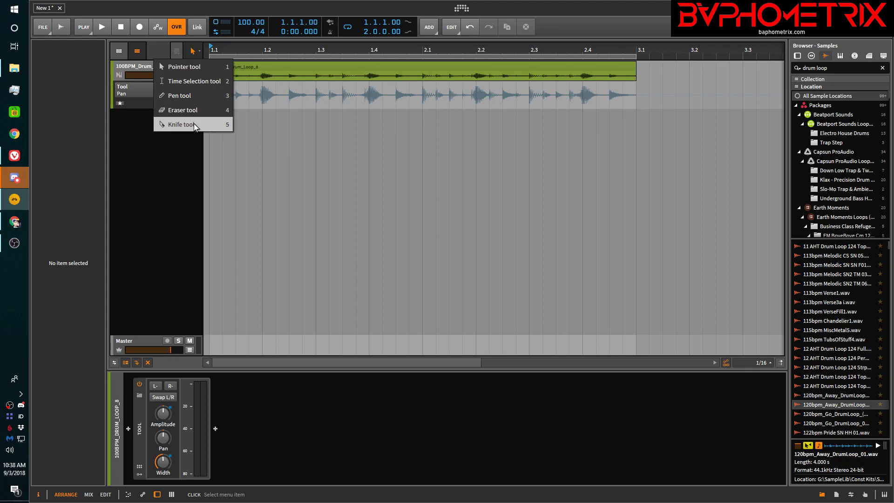
pyautogui.click(201, 52)
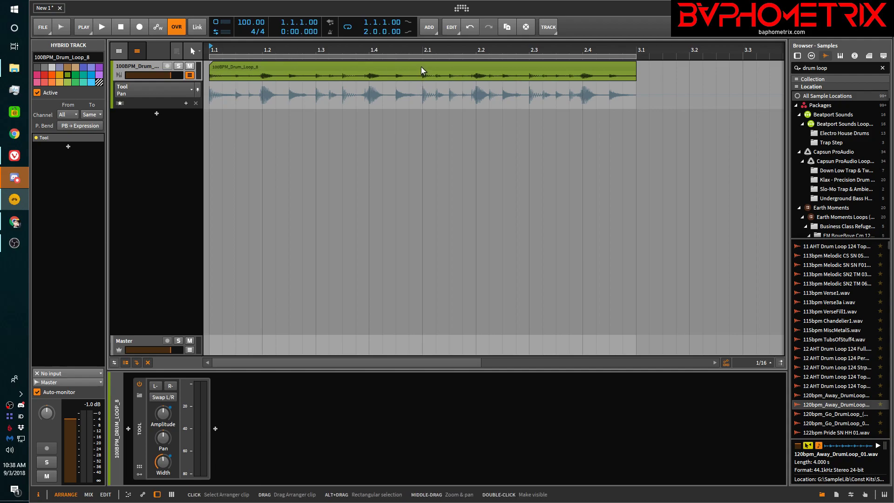
pyautogui.click(366, 67)
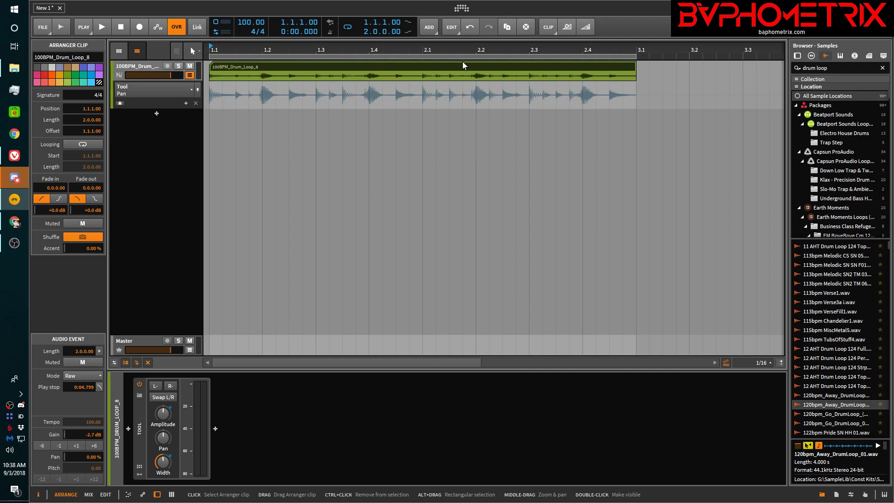
pyautogui.doubleClick(656, 70)
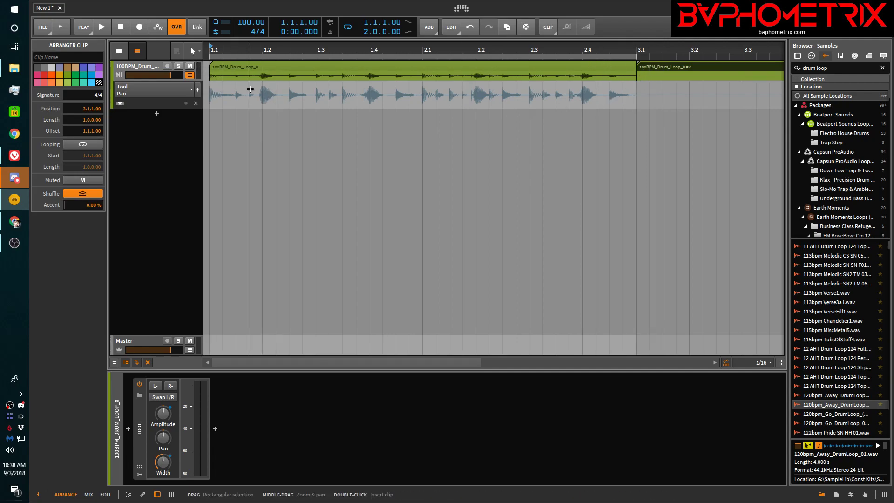
# - Review the editing tools and try selecting two clips, followed by all three clips, on the drum loop track with the Pointer tool
pyautogui.hscroll(3, 289, 103)
pyautogui.hscroll(-3, 289, 103)
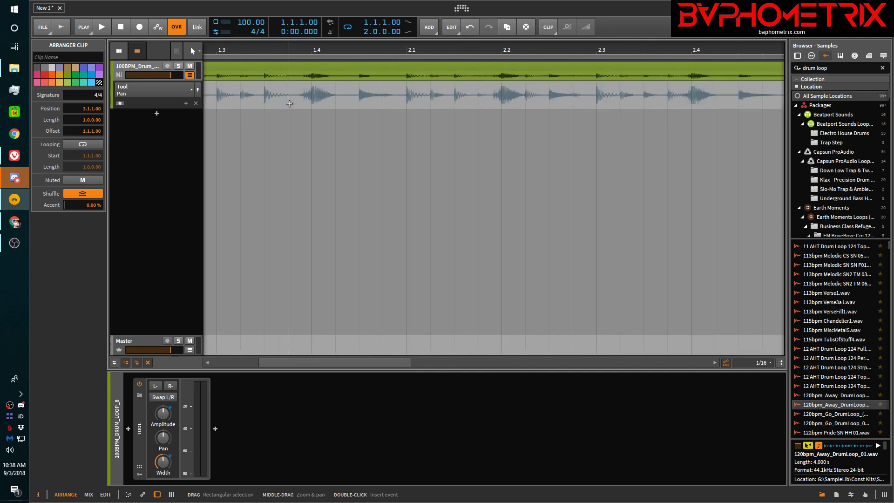
pyautogui.scroll(-3, 289, 104)
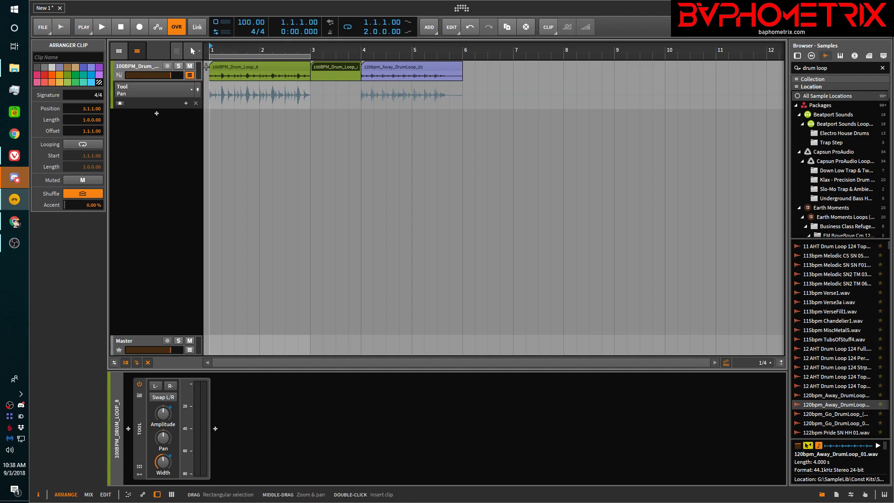
pyautogui.click(197, 51)
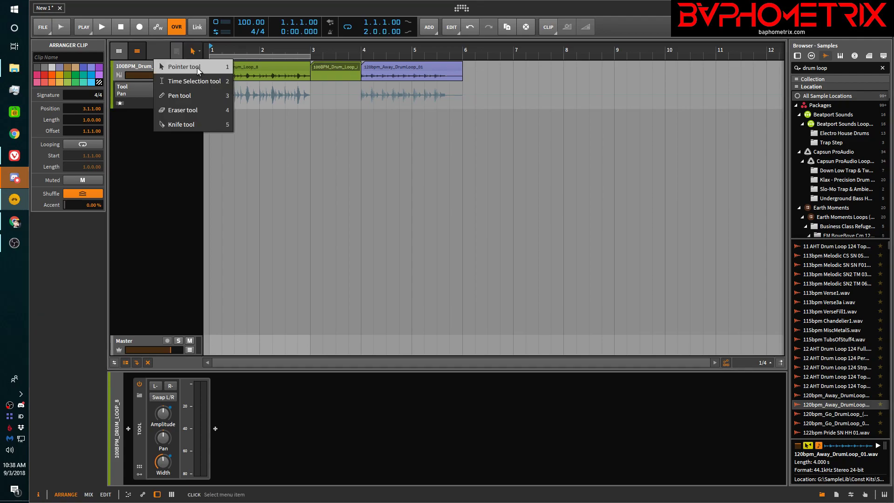
pyautogui.click(198, 53)
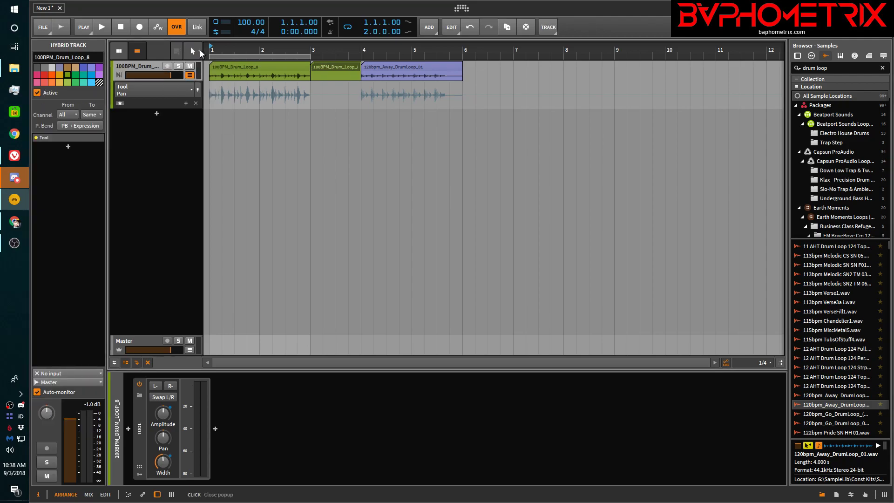
pyautogui.moveTo(206, 67); pyautogui.dragTo(327, 67)
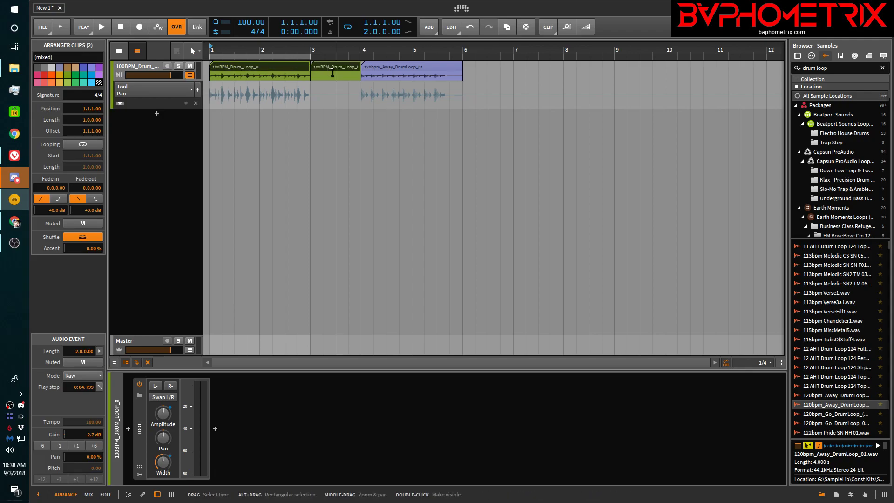
pyautogui.moveTo(473, 67); pyautogui.dragTo(261, 68)
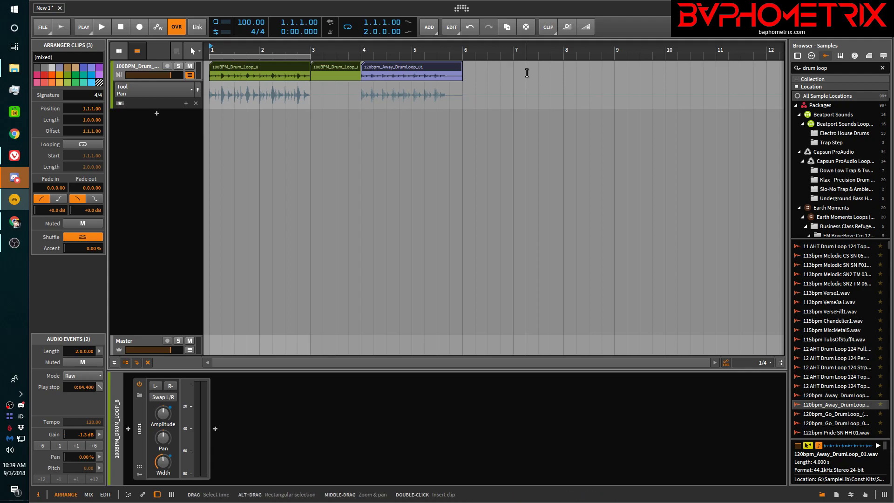
# - Try time selections from 5.1.1.00 to 6.1.1.00 and from 1.3.1.00 to 5.1.1.00 across the clips, and clear them
pyautogui.click(527, 88)
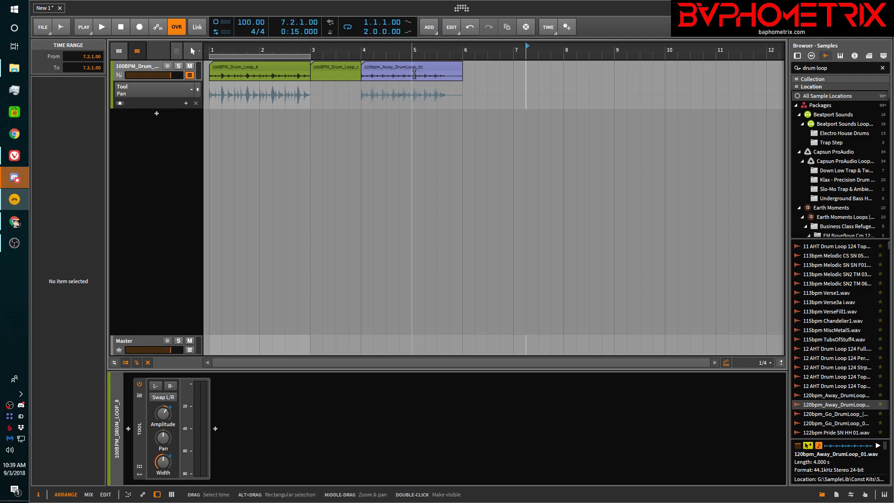
pyautogui.moveTo(414, 75); pyautogui.dragTo(462, 75)
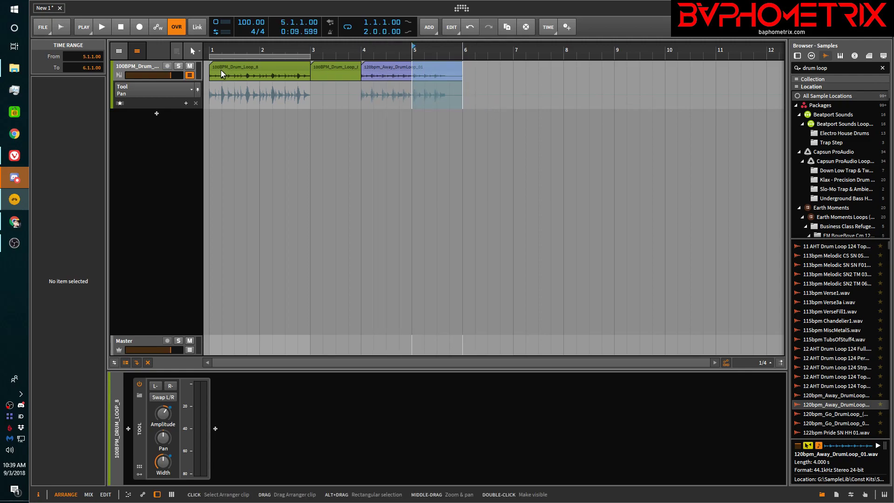
pyautogui.moveTo(237, 76); pyautogui.dragTo(410, 77)
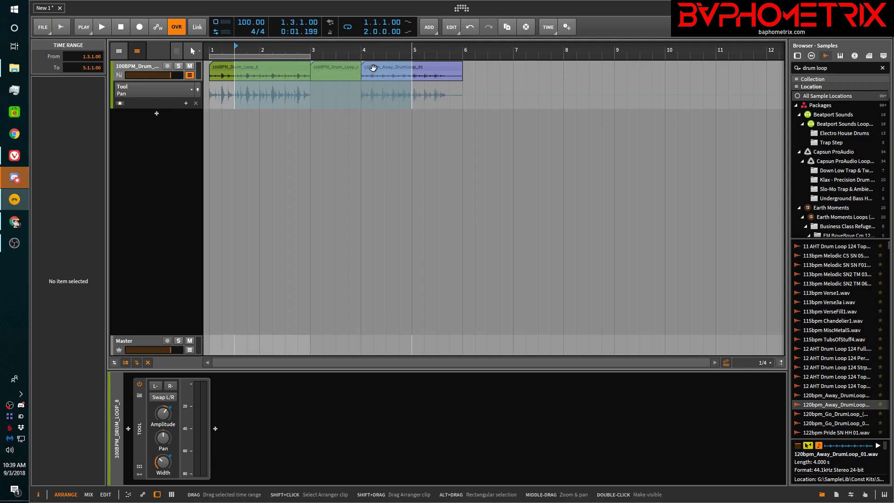
pyautogui.click(504, 76)
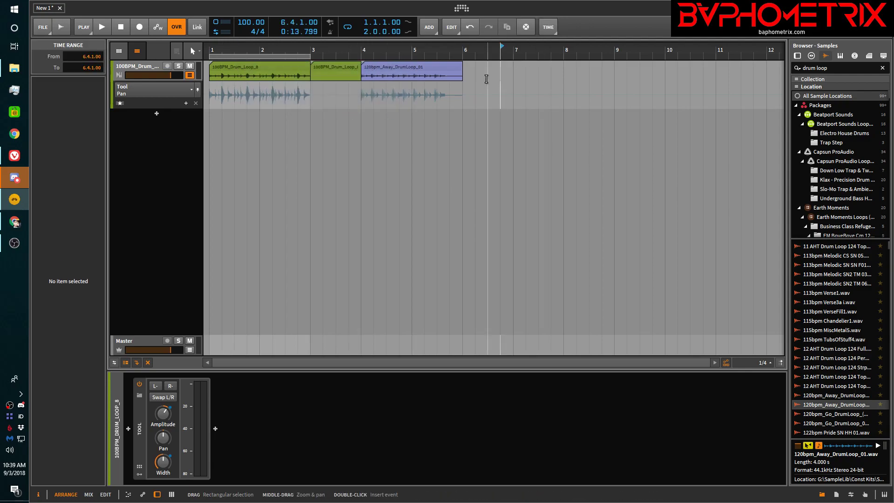
# - Split the 120bpm_Away_DrumLoop_01 clip at both ends of a time selection from 4.3.1.00 to 5.1.1.00
pyautogui.moveTo(389, 77); pyautogui.dragTo(412, 80)
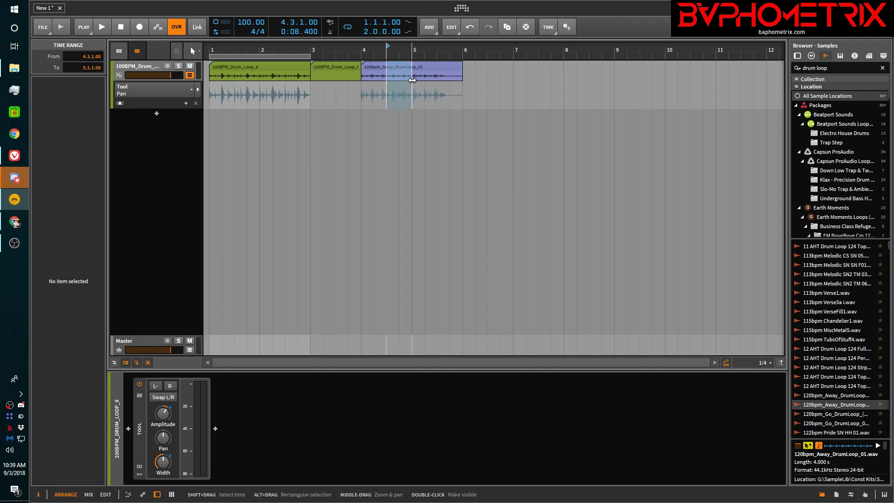
pyautogui.hotkey('ctrl', 'e')
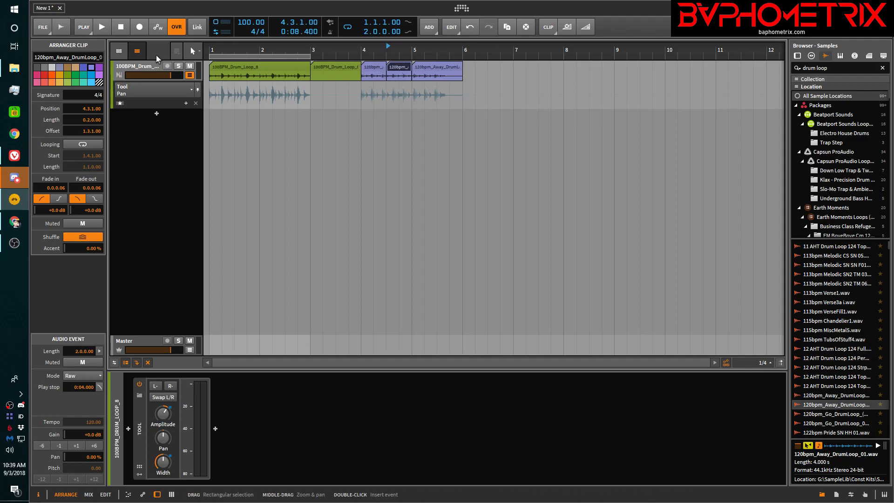
pyautogui.click(197, 51)
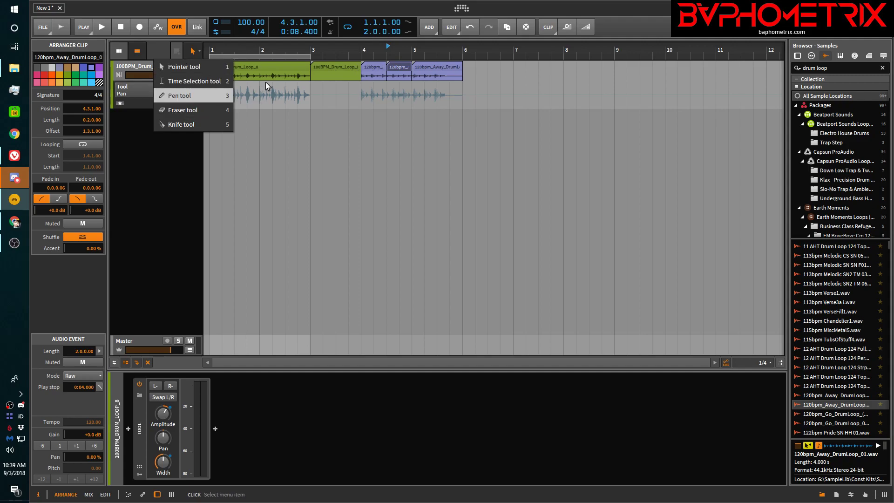
pyautogui.click(255, 140)
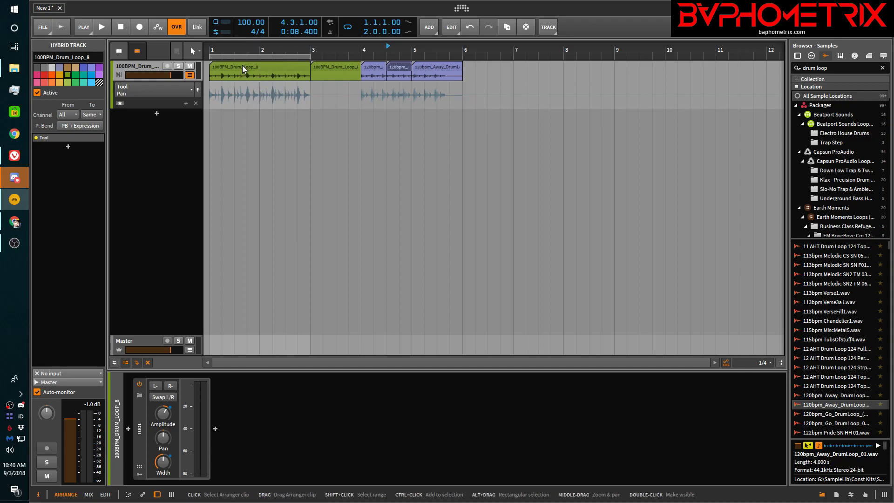
# - Add Pan automation points at 1.4.1.00 and 2.1.1.00 that drop the pan abruptly to -100 % between those positions
pyautogui.scroll(5, 215, 66)
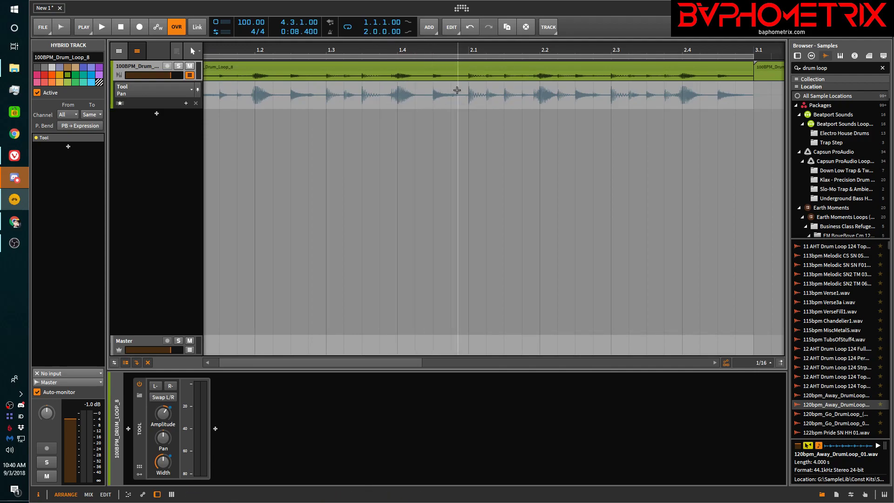
pyautogui.click(397, 96)
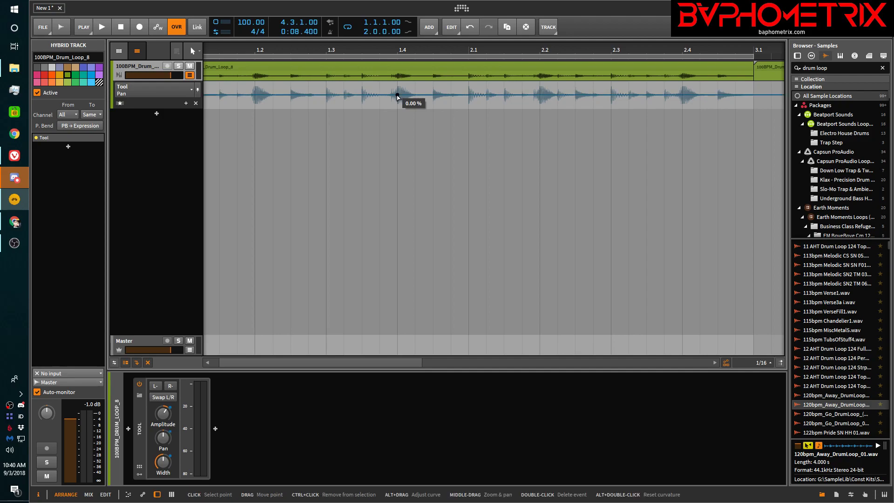
pyautogui.click(469, 96)
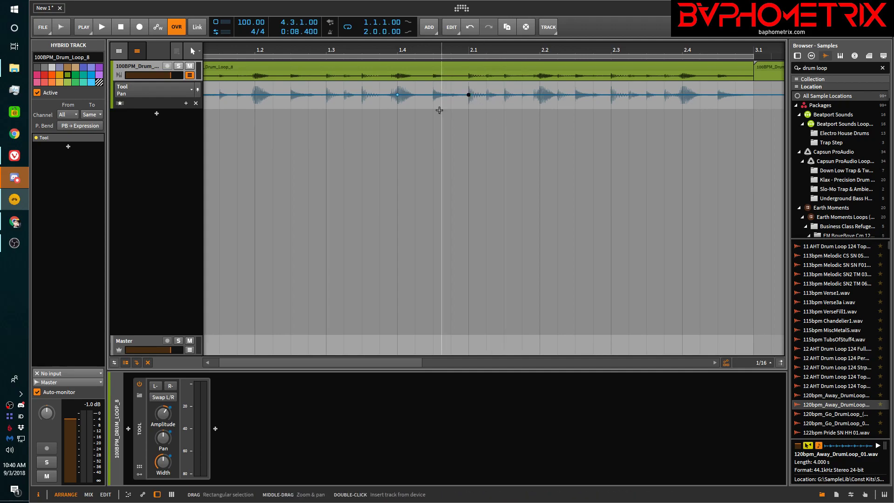
pyautogui.click(415, 95)
pyautogui.moveTo(415, 95); pyautogui.dragTo(398, 107)
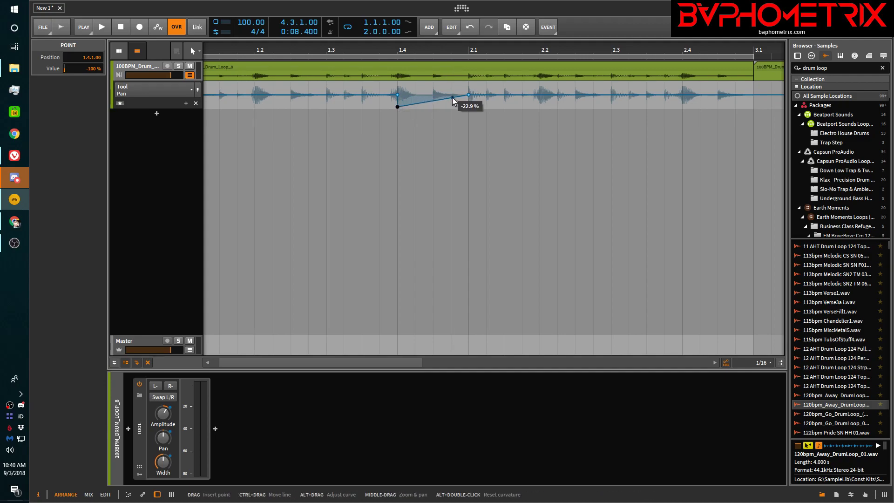
pyautogui.moveTo(453, 100); pyautogui.dragTo(469, 108)
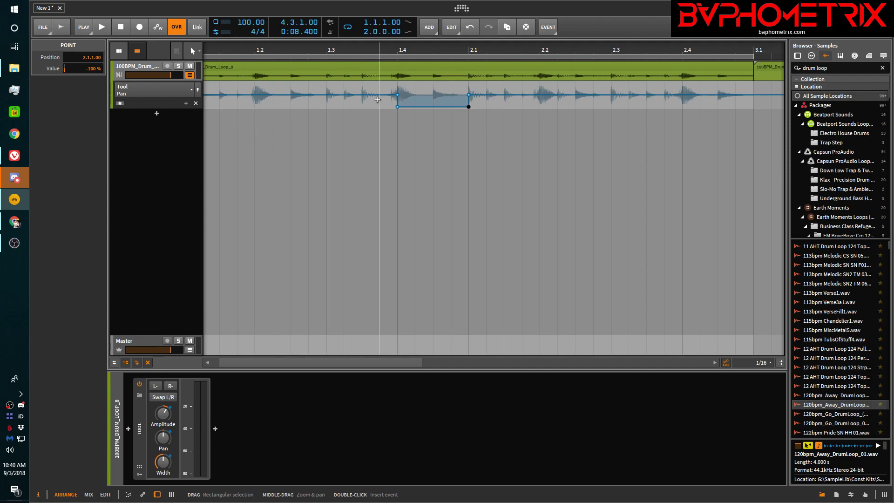
# - Erase the Pan automation points between 1.4.1.00 and 2.1.1.00 with the Eraser tool and switch back to the Pointer tool
pyautogui.press('4')
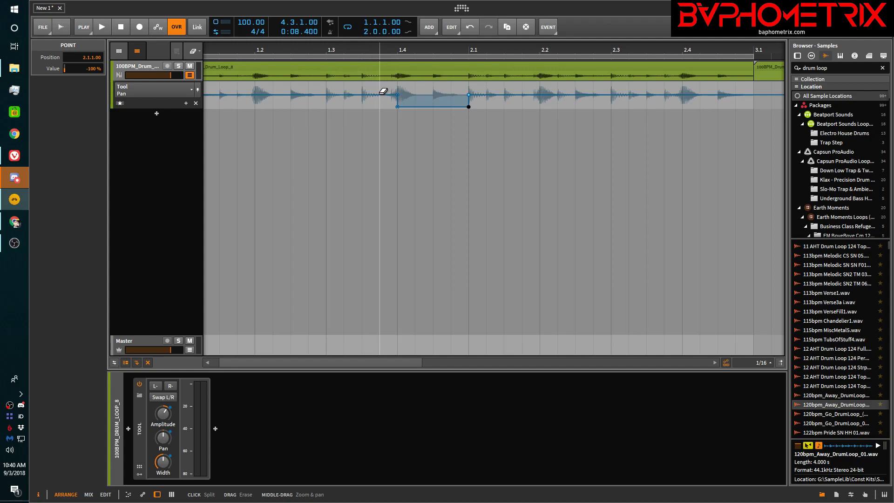
pyautogui.moveTo(383, 93); pyautogui.dragTo(493, 95)
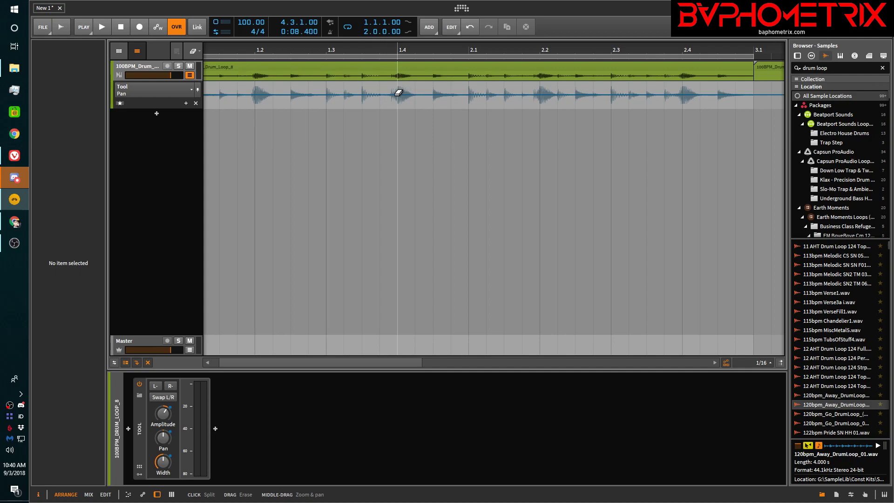
pyautogui.press('1')
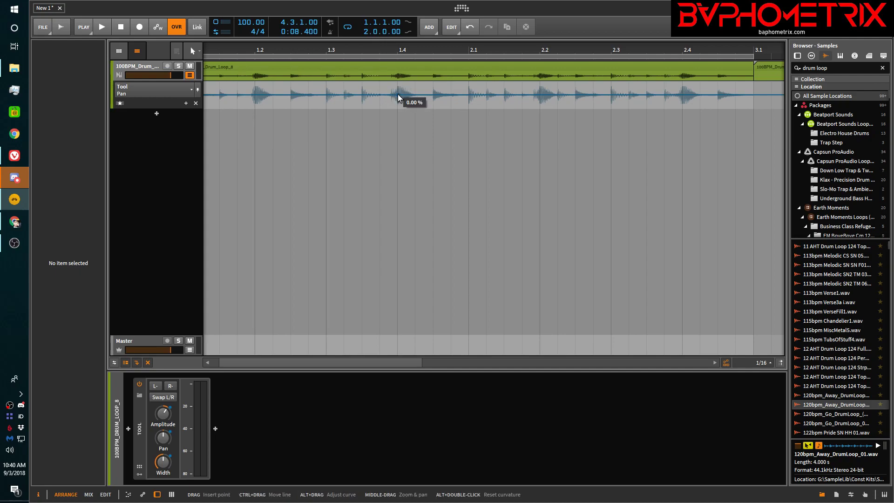
# - Add Pan automation points that drop to -56 % at 1.3.4.99 and ramp up to 88 % at 1.4.4.00
pyautogui.click(398, 96)
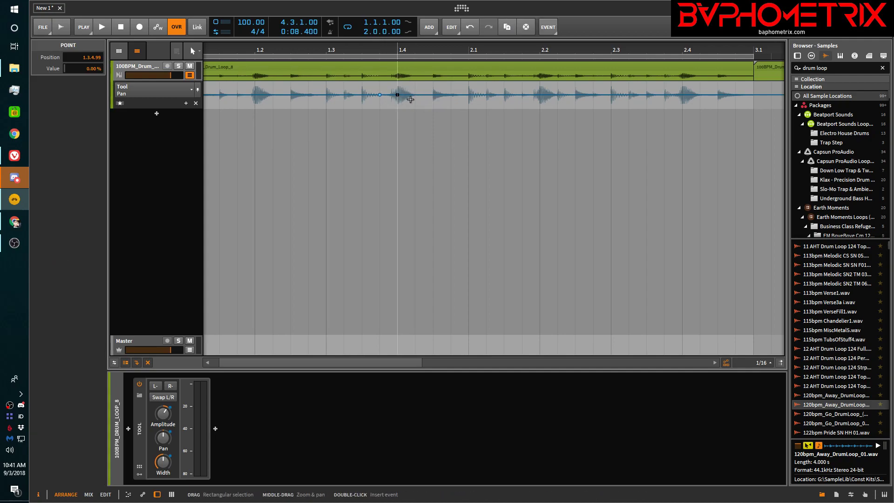
pyautogui.moveTo(417, 95); pyautogui.dragTo(398, 101)
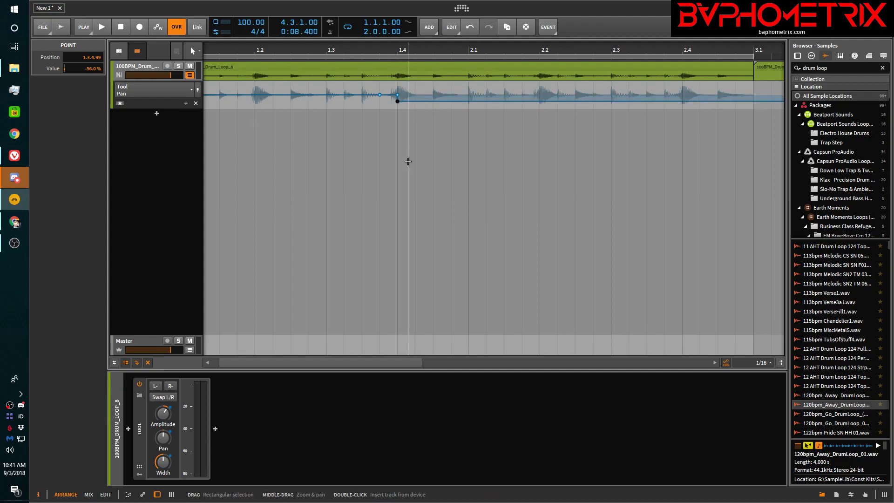
pyautogui.click(452, 100)
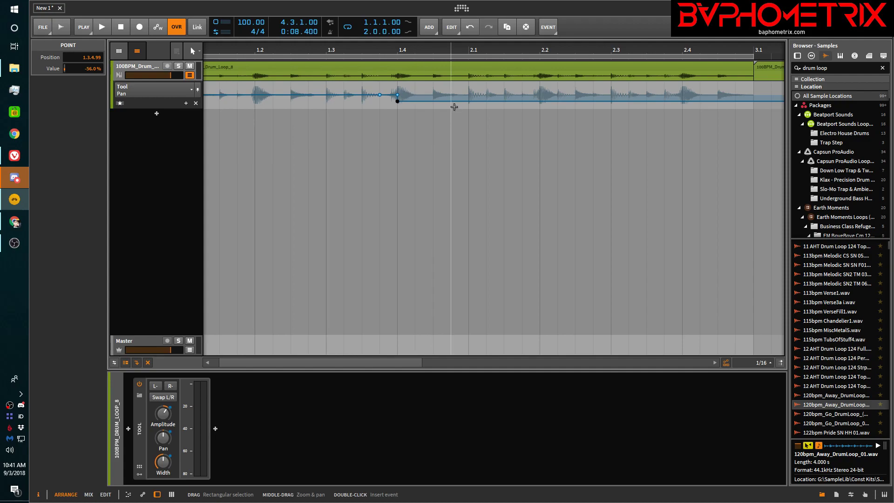
pyautogui.moveTo(451, 101); pyautogui.dragTo(451, 84)
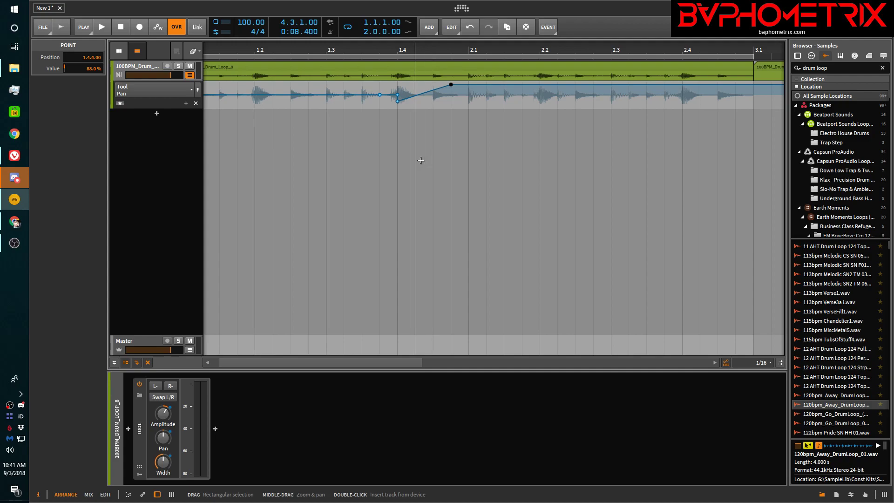
# - Erase the Pan automation from beat 1.4 to about 2.1.3.00 with the Eraser tool and return to the Pointer tool
pyautogui.press('4')
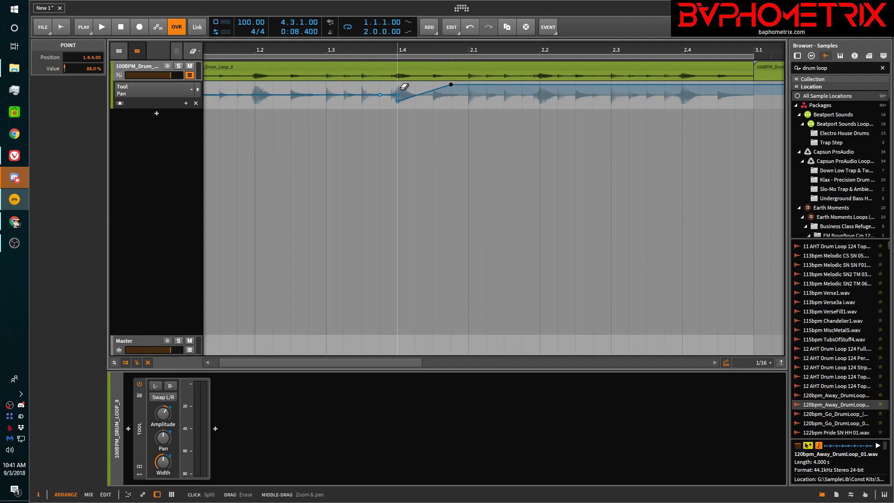
pyautogui.moveTo(400, 85); pyautogui.dragTo(508, 87)
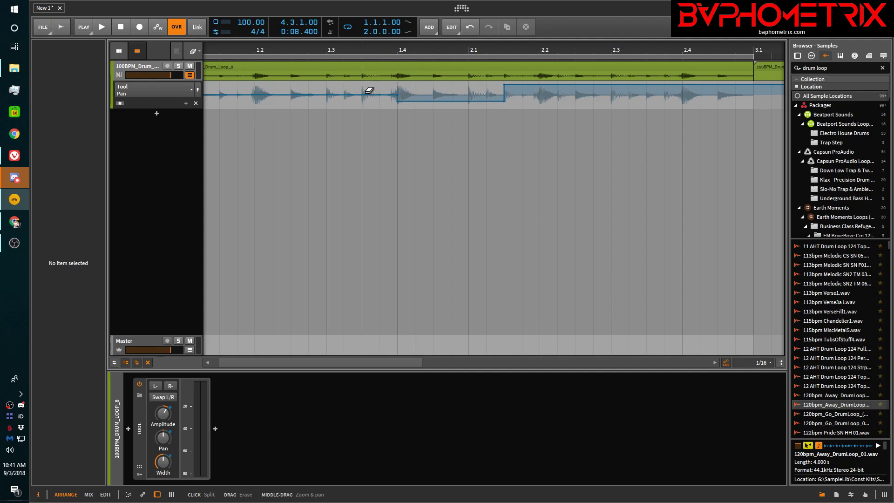
pyautogui.press('1')
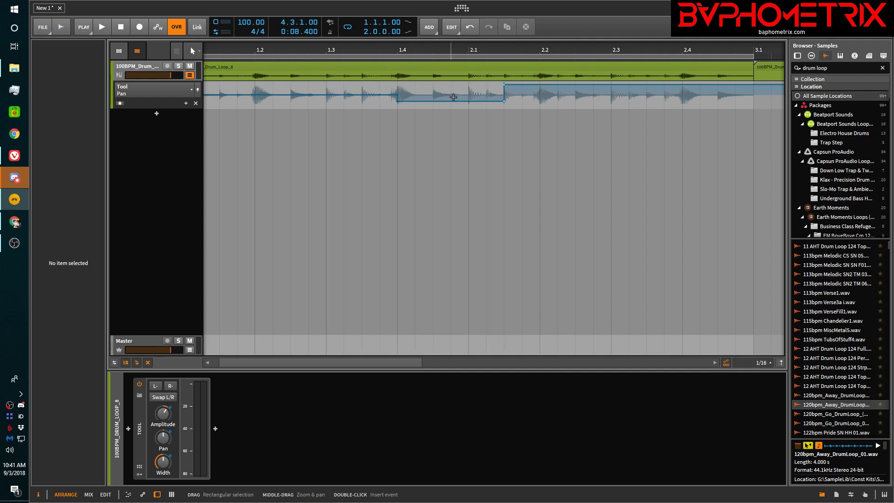
# - Delete four Pan points together: the one at 1.3.4.00, the two stacked at 1.4, and the upper one near 2.1.3.00
pyautogui.click(387, 84)
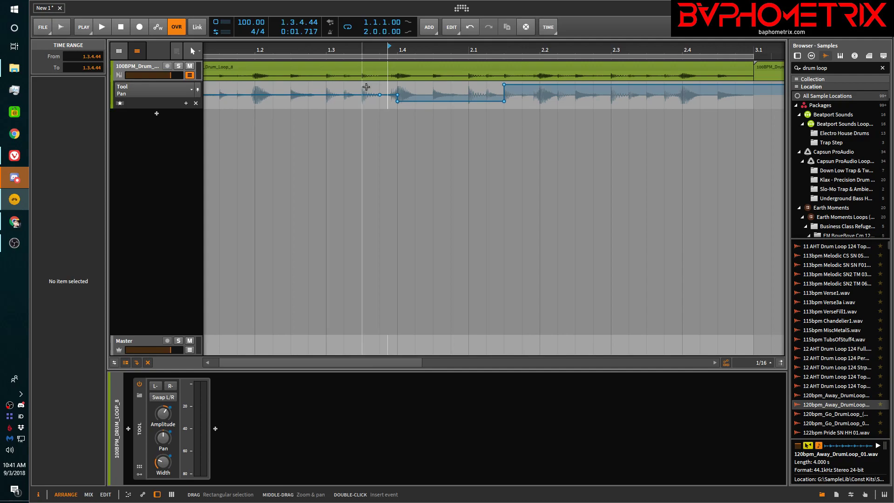
pyautogui.moveTo(369, 83); pyautogui.dragTo(518, 106)
pyautogui.click(541, 100)
pyautogui.click(380, 95)
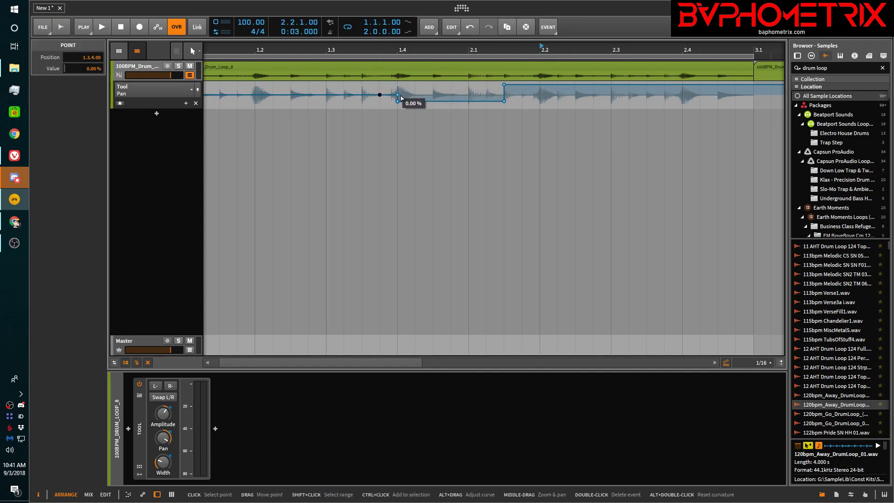
pyautogui.keyDown('ctrl'); pyautogui.click(398, 96); pyautogui.keyUp('ctrl')
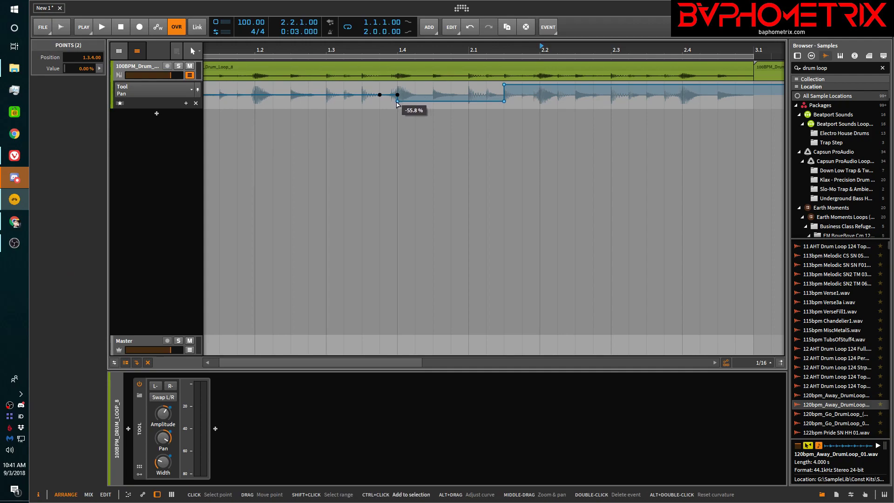
pyautogui.keyDown('ctrl'); pyautogui.click(397, 102); pyautogui.keyUp('ctrl')
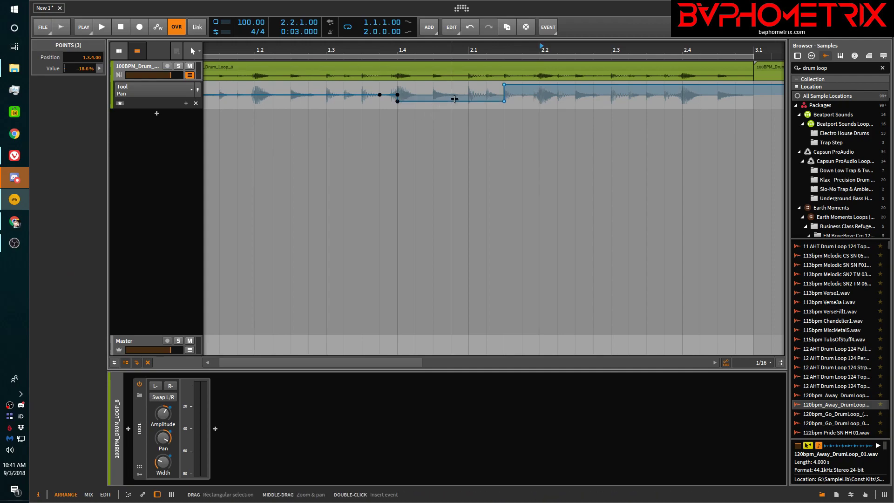
pyautogui.keyDown('ctrl'); pyautogui.click(505, 85); pyautogui.keyUp('ctrl')
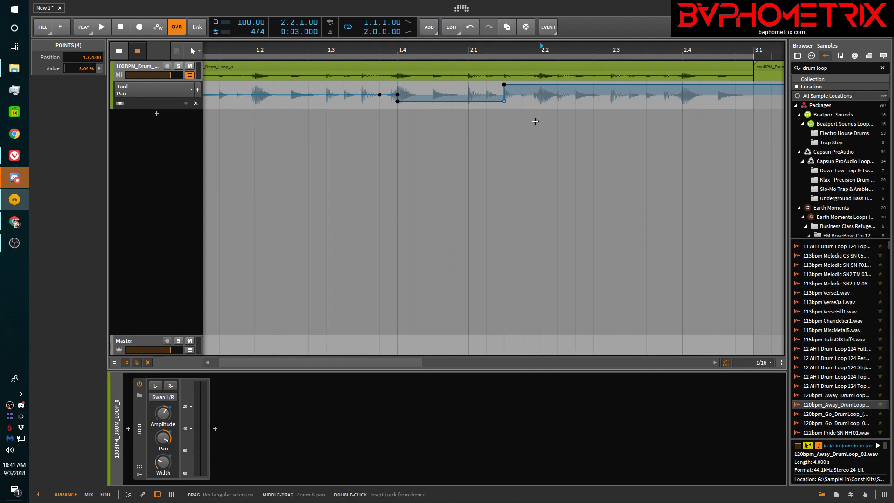
pyautogui.press('Delete')
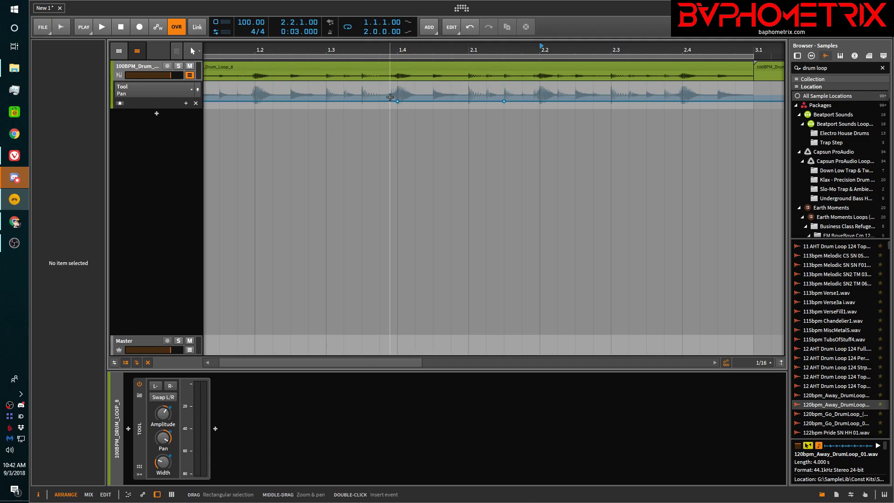
# - Set the two remaining Pan points, near 1.4 and 2.1.3, to 0 % and delete both
pyautogui.moveTo(383, 93); pyautogui.dragTo(518, 108)
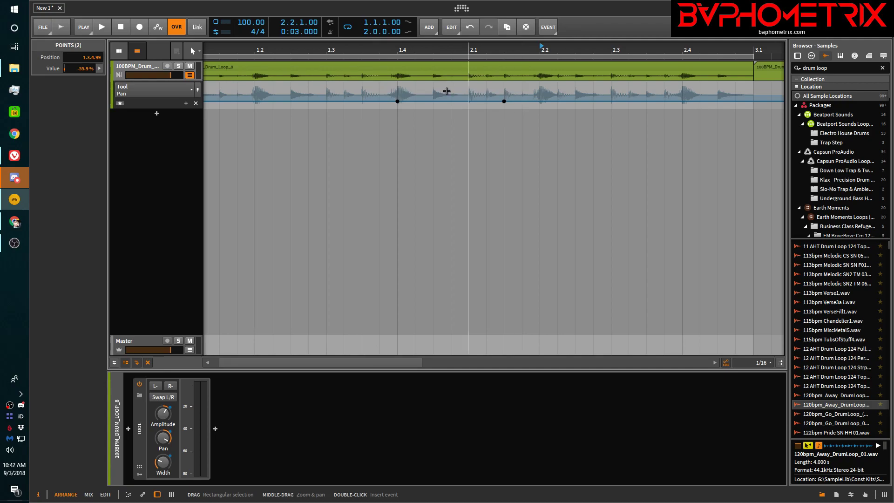
pyautogui.doubleClick(85, 69)
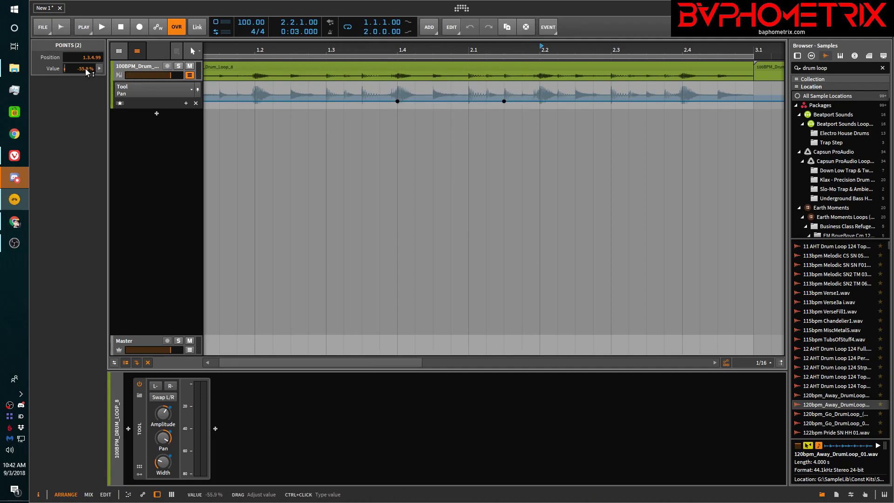
pyautogui.write('0')
pyautogui.press('Return')
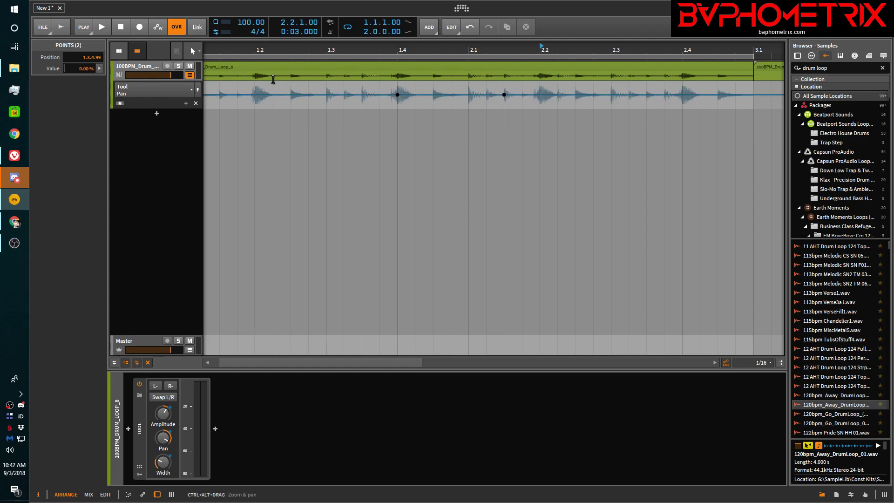
pyautogui.doubleClick(504, 96)
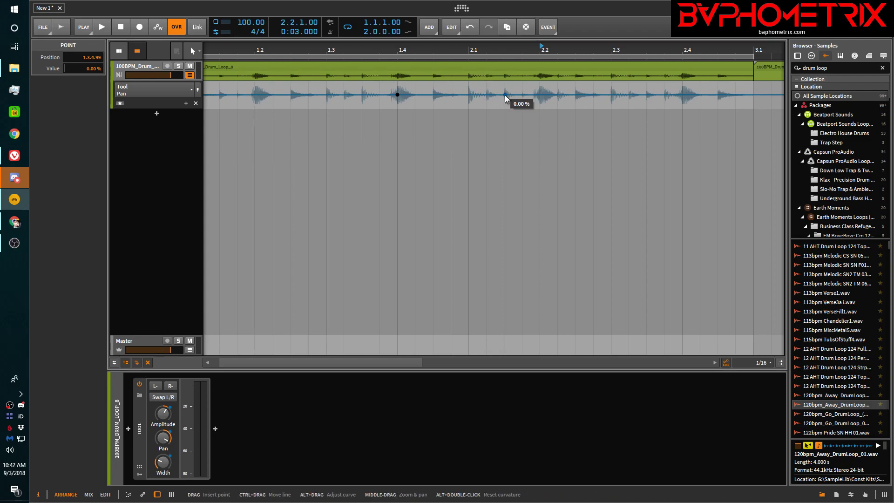
pyautogui.doubleClick(397, 96)
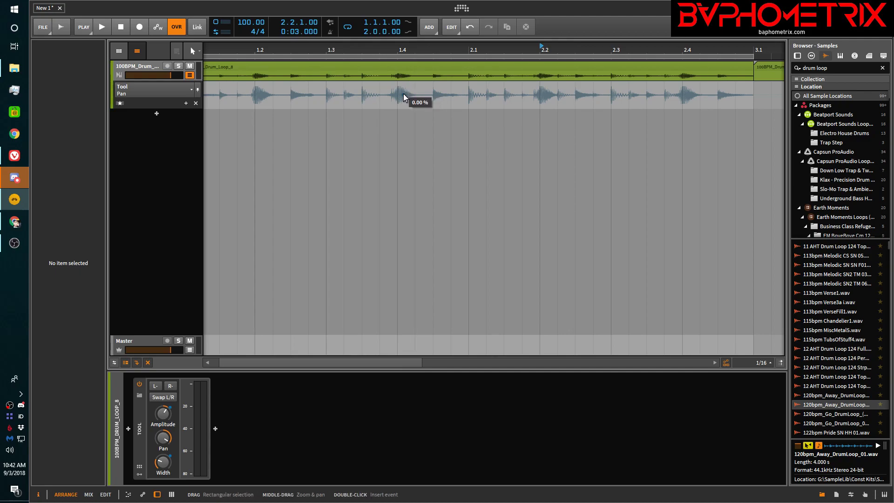
# - Draw a freehand wavy Pan curve from about 1.4 to 2.2 with the Pencil tool and undo it
pyautogui.press('2')
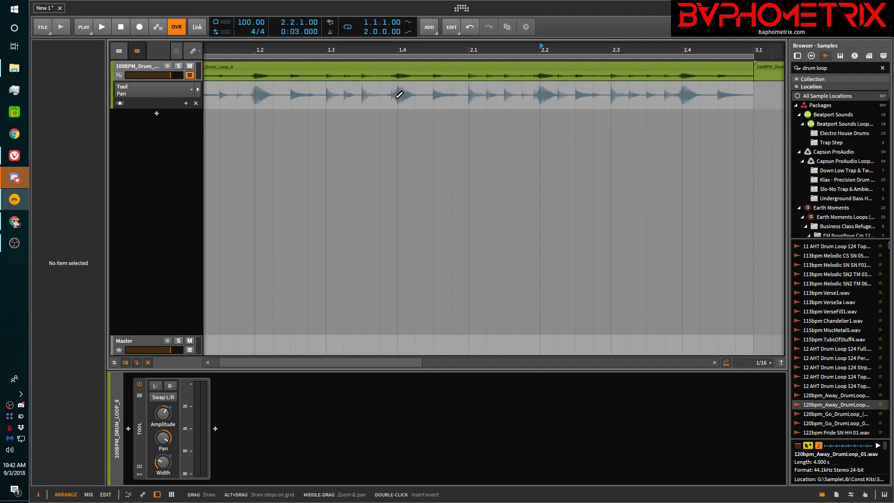
pyautogui.moveTo(398, 101)
pyautogui.mouseDown()
pyautogui.moveTo(464, 91)
pyautogui.moveTo(493, 99)
pyautogui.moveTo(517, 89)
pyautogui.moveTo(546, 99)
pyautogui.mouseUp()
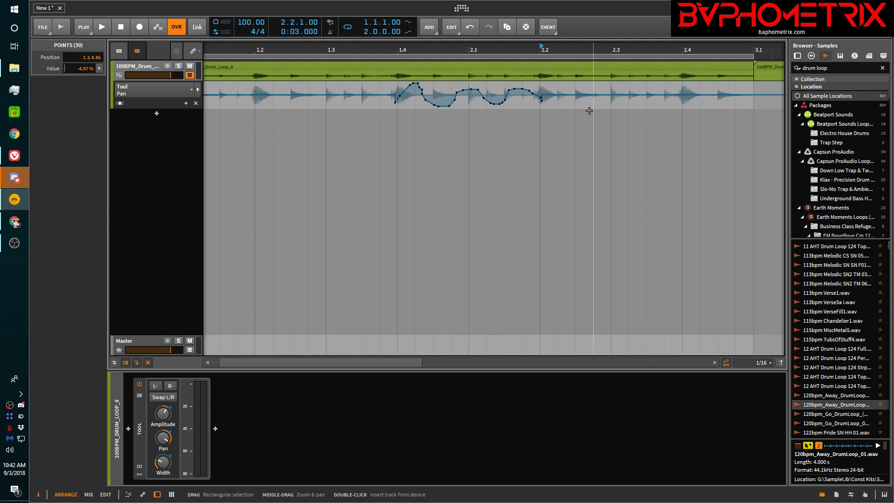
pyautogui.hotkey('ctrl', 'z')
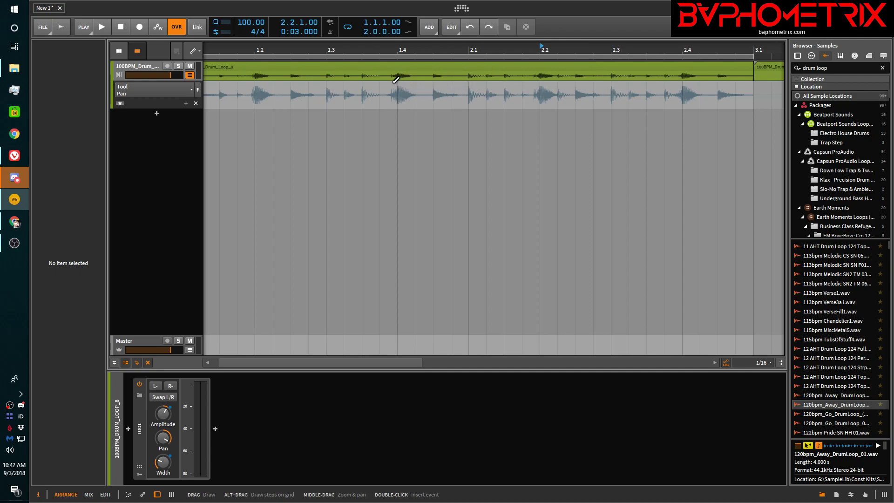
# - Draw grid-snapped Pan steps with the Pencil tool: 100 % from 1.4.1.00 to 2.1.1.00, followed by a one-sixteenth step at the lane's lower limit
pyautogui.press('alt')
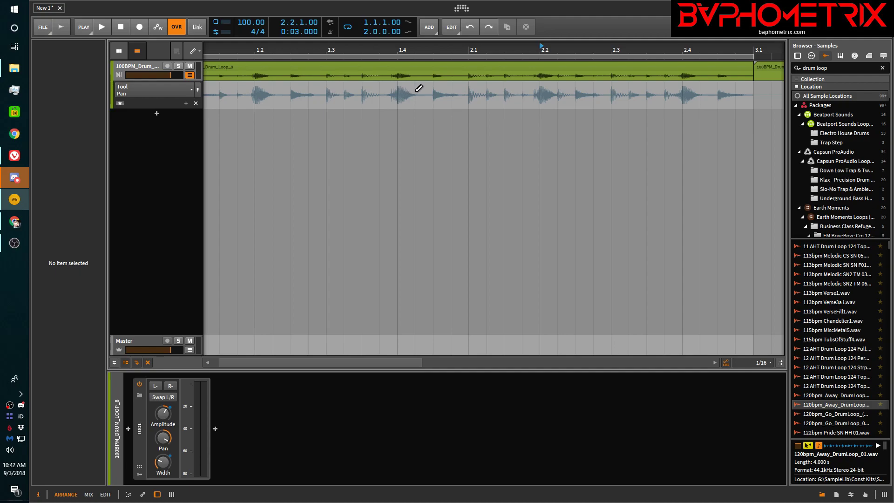
pyautogui.moveTo(409, 82)
pyautogui.mouseDown()
pyautogui.moveTo(411, 105)
pyautogui.moveTo(414, 77)
pyautogui.moveTo(414, 112)
pyautogui.moveTo(409, 66)
pyautogui.moveTo(479, 66)
pyautogui.mouseUp()
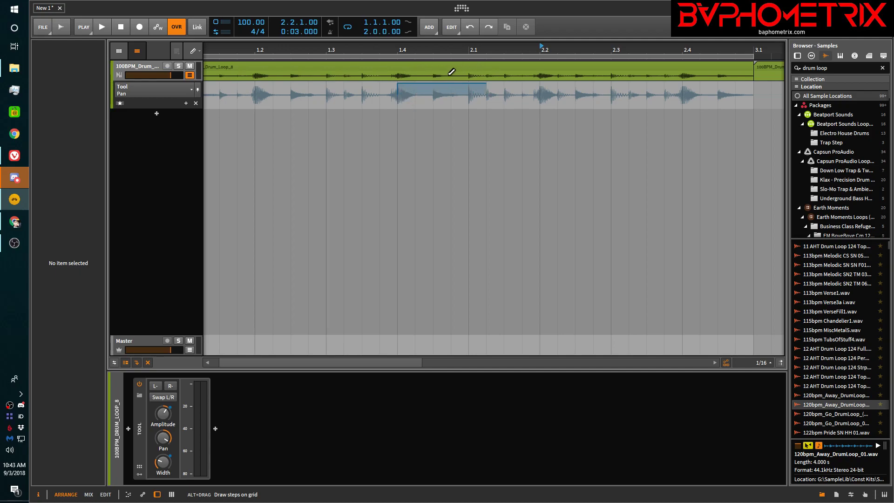
pyautogui.moveTo(486, 81); pyautogui.dragTo(486, 108)
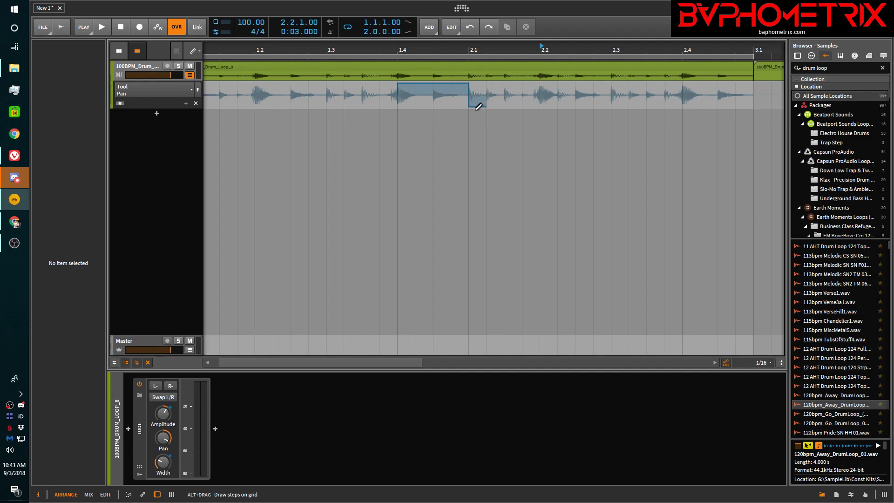
pyautogui.moveTo(479, 107); pyautogui.dragTo(479, 107)
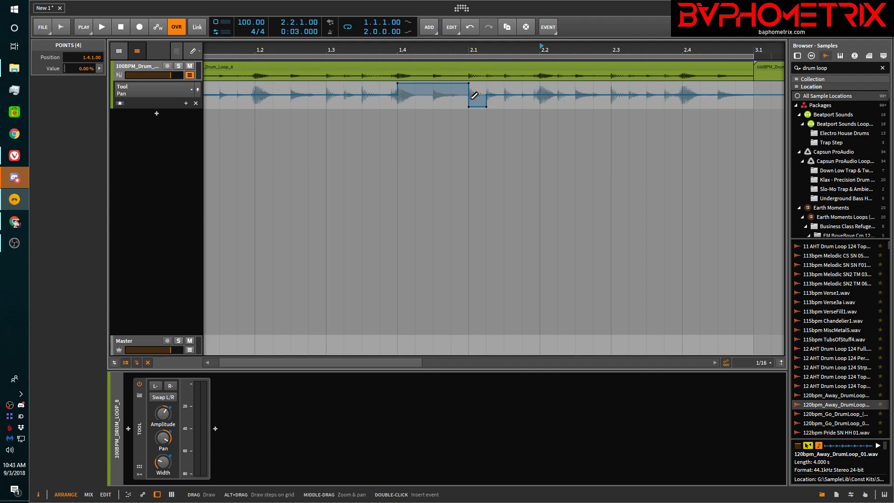
# - Delete the two lower-limit Pan points after beat 2.1 using the Pointer tool
pyautogui.press('1')
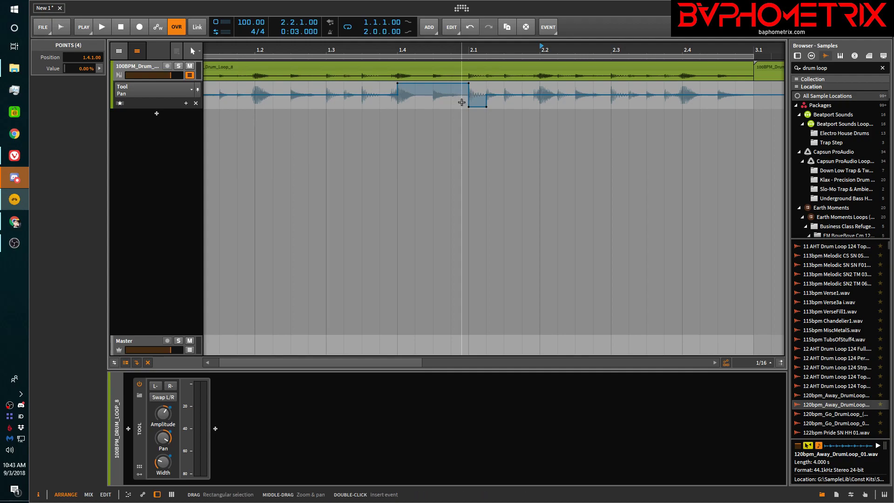
pyautogui.click(467, 107)
pyautogui.moveTo(462, 102); pyautogui.dragTo(497, 110)
pyautogui.press('Delete')
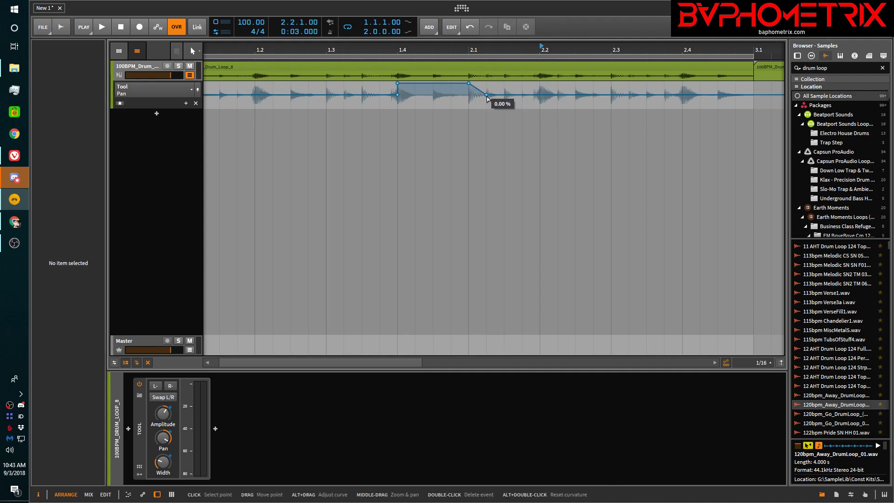
# - Move the Pan step's closing point back to 2.1.1.00, set its value to 0 %, and clear the point selection
pyautogui.moveTo(485, 96); pyautogui.dragTo(468, 96)
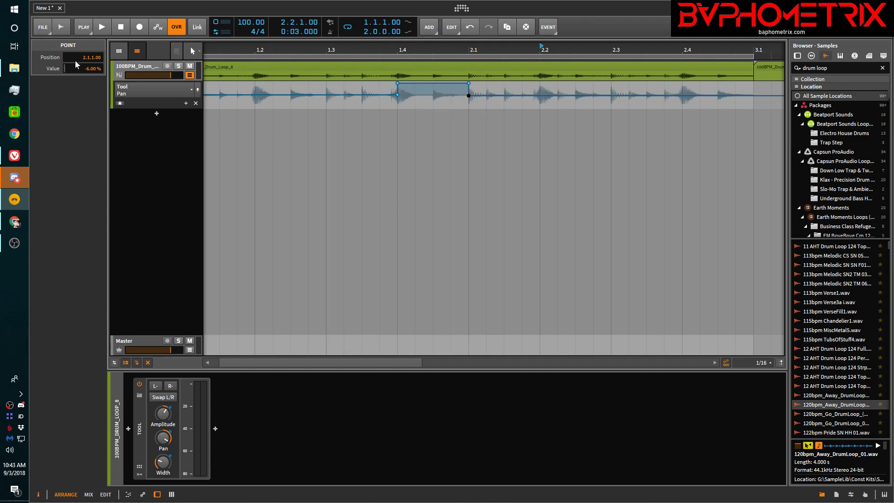
pyautogui.doubleClick(96, 68)
pyautogui.write('0')
pyautogui.press('Return')
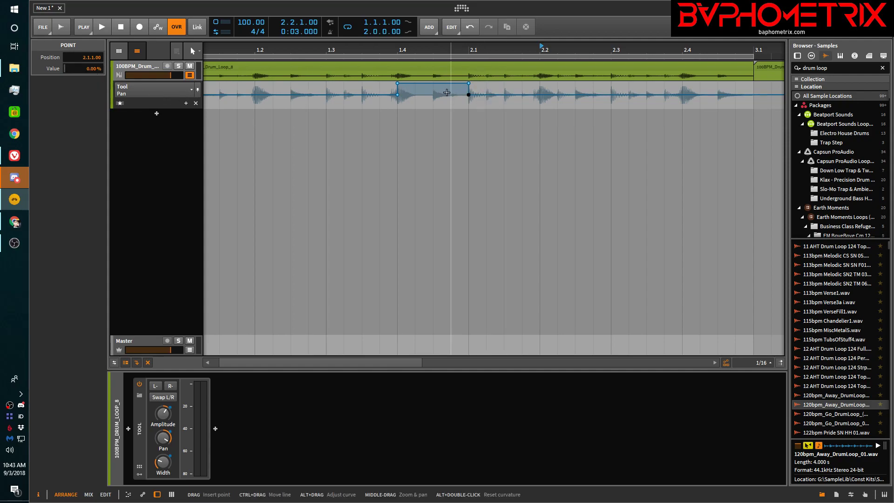
pyautogui.click(380, 78)
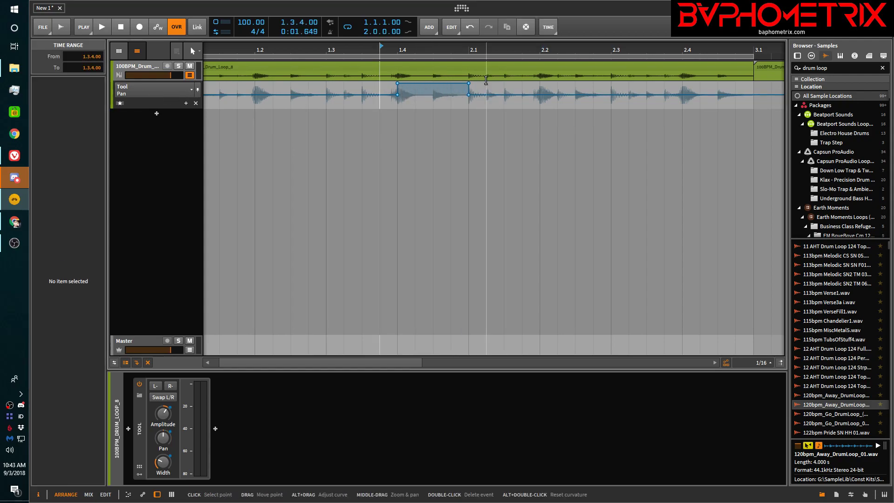
# - Shift the Pan line segment between 1.4 and 2.1 as a whole down to 70 % and back up to 98 %
pyautogui.moveTo(399, 85)
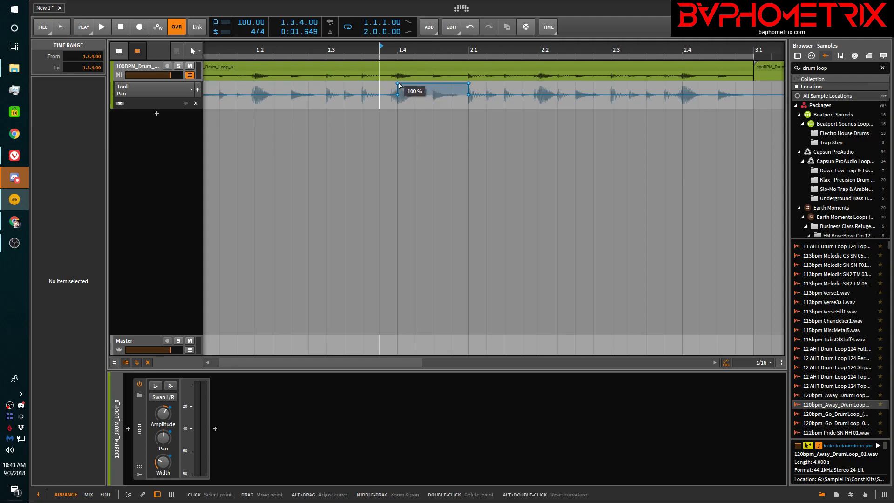
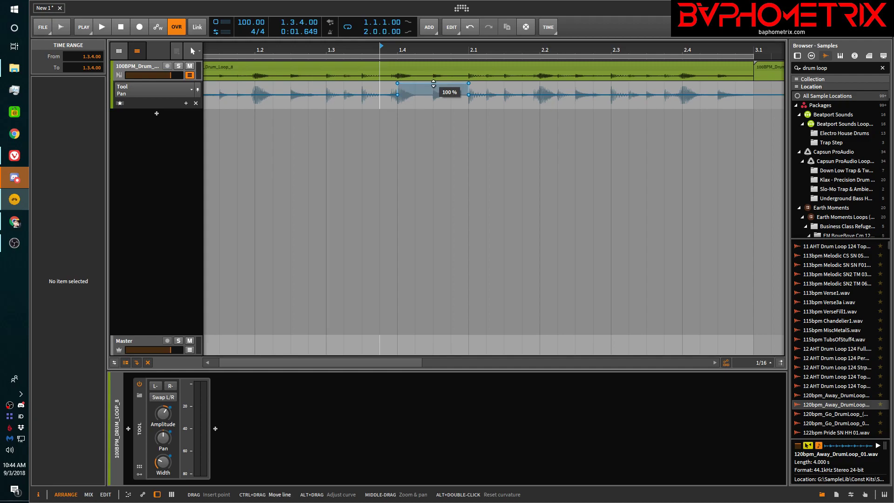
pyautogui.moveTo(433, 84)
pyautogui.mouseDown()
pyautogui.moveTo(434, 104)
pyautogui.moveTo(434, 86)
pyautogui.mouseUp()
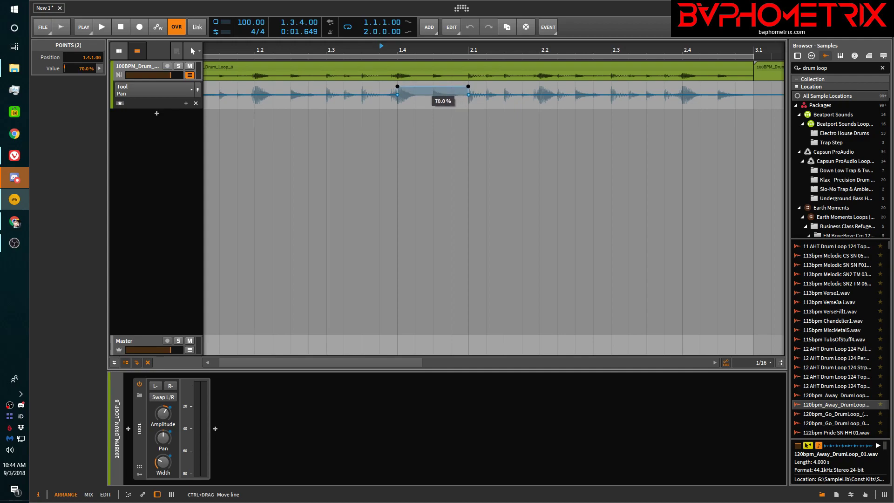
pyautogui.moveTo(434, 86)
pyautogui.mouseDown()
pyautogui.moveTo(434, 107)
pyautogui.moveTo(434, 83)
pyautogui.mouseUp()
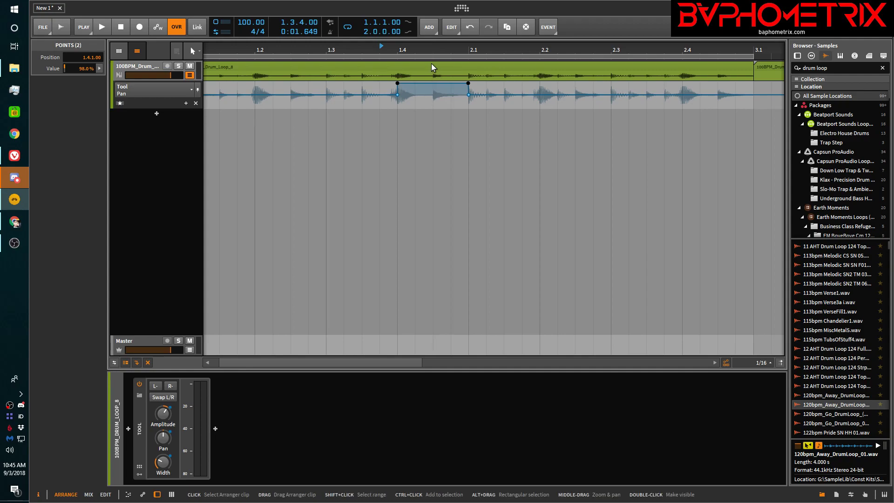
pyautogui.scroll(-3, 433, 70)
pyautogui.scroll(-1, 431, 67)
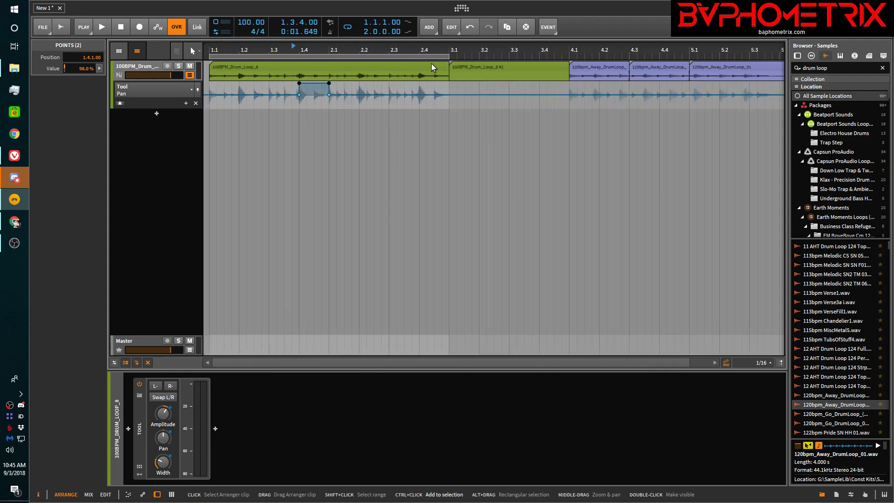
# - Raise the whole Pan line segment between beats 1.4 and 2.1 to 100 %
pyautogui.scroll(-4, 291, 72)
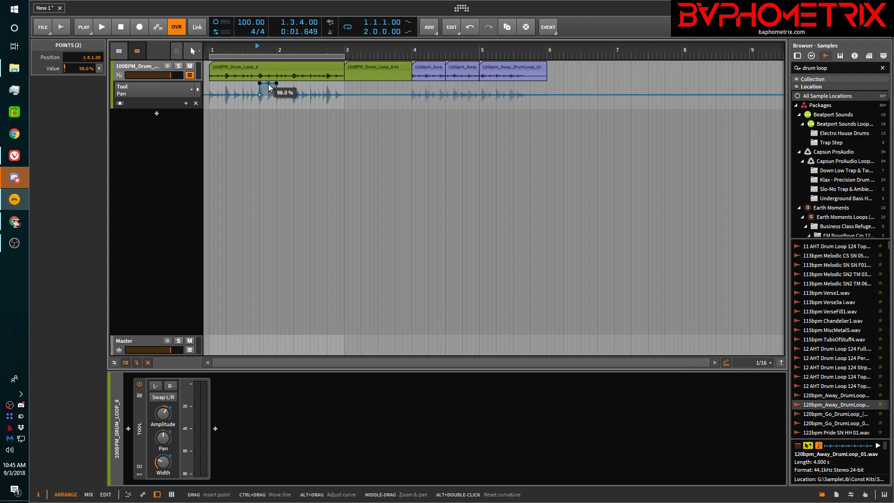
pyautogui.moveTo(269, 84)
pyautogui.mouseDown()
pyautogui.moveTo(263, 107)
pyautogui.moveTo(267, 80)
pyautogui.mouseUp()
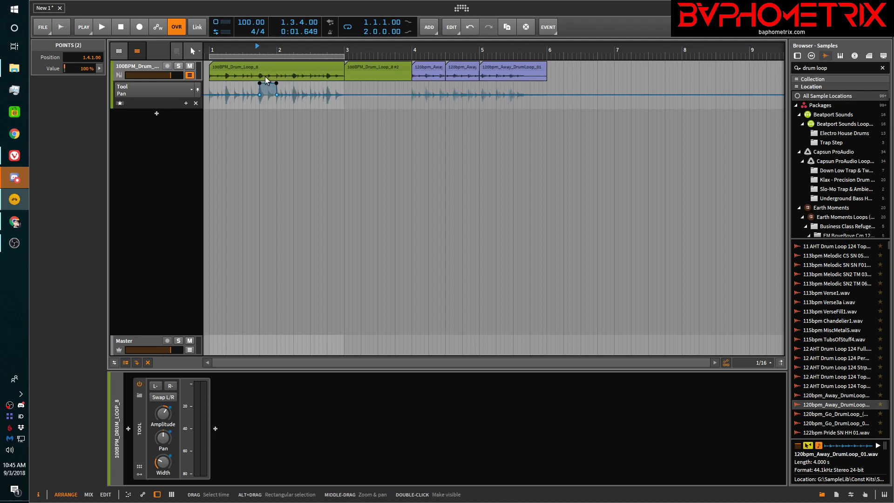
pyautogui.scroll(5, 264, 76)
pyautogui.scroll(2, 264, 76)
pyautogui.hscroll(-5, 347, 109)
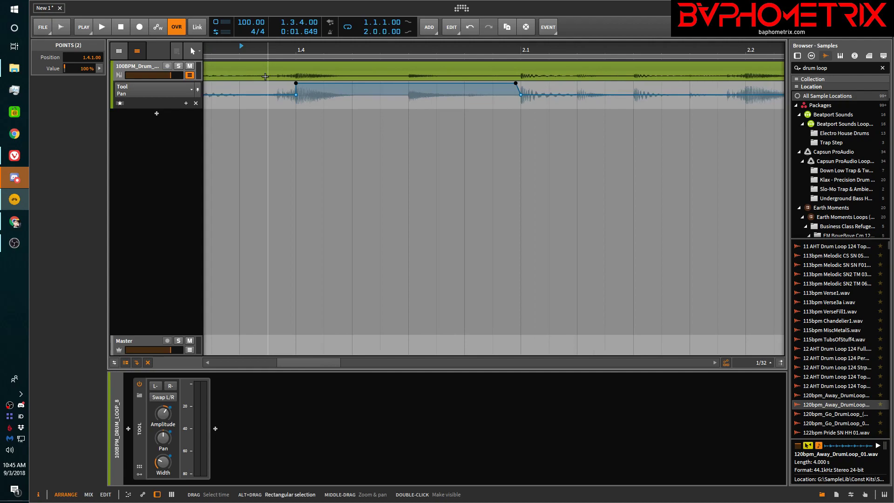
pyautogui.moveTo(618, 86)
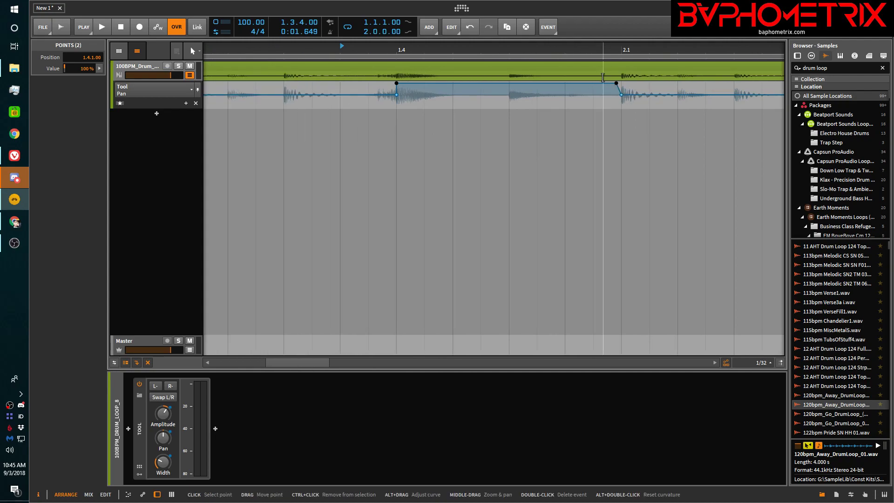
pyautogui.scroll(-4, 583, 68)
pyautogui.scroll(-2, 582, 68)
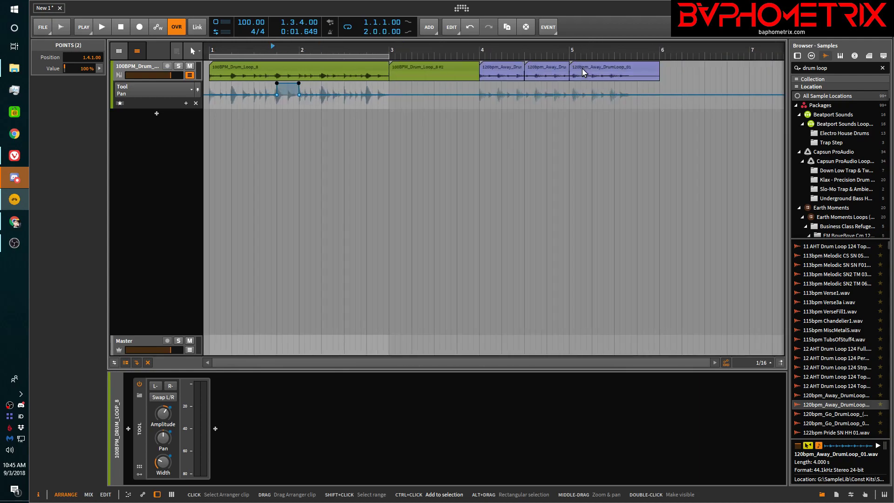
# - Align the Pan step's upper end point with beat 2.1 and its upper start point with 1.4.1.00, making both edges vertical
pyautogui.moveTo(272, 81)
pyautogui.scroll(7, 273, 69)
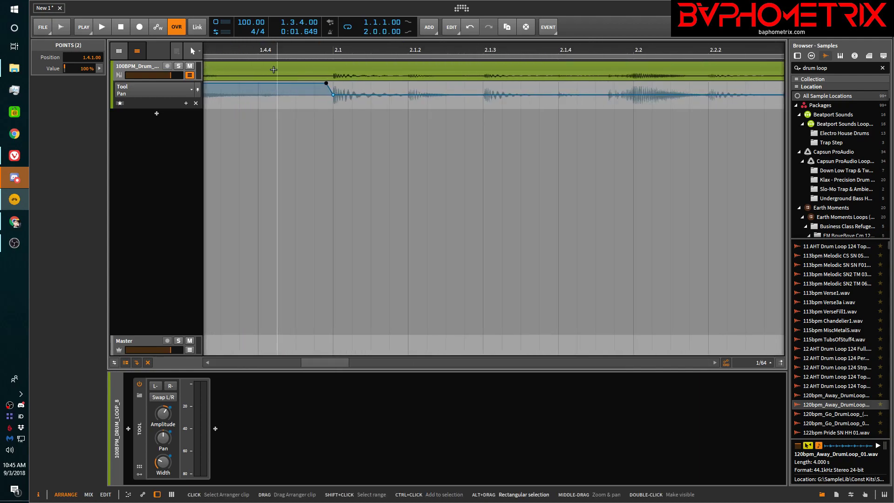
pyautogui.hscroll(-5, 273, 69)
pyautogui.moveTo(561, 85)
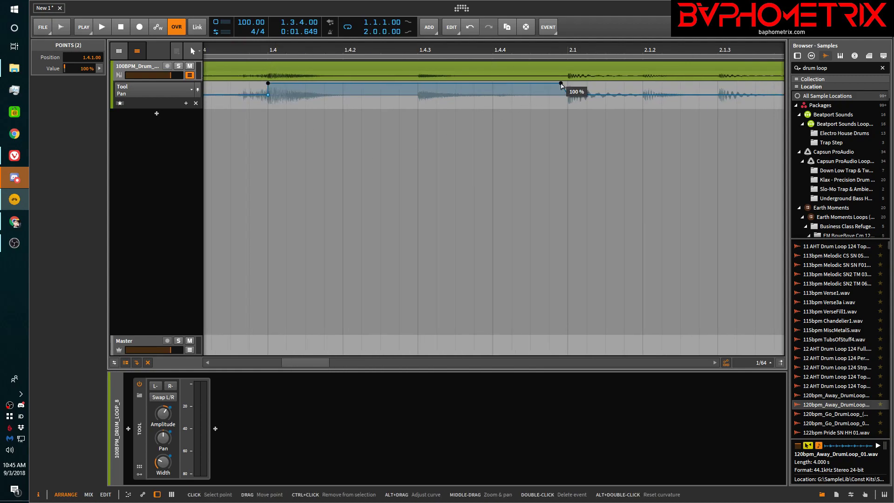
pyautogui.moveTo(561, 85); pyautogui.dragTo(568, 86)
pyautogui.click(579, 89)
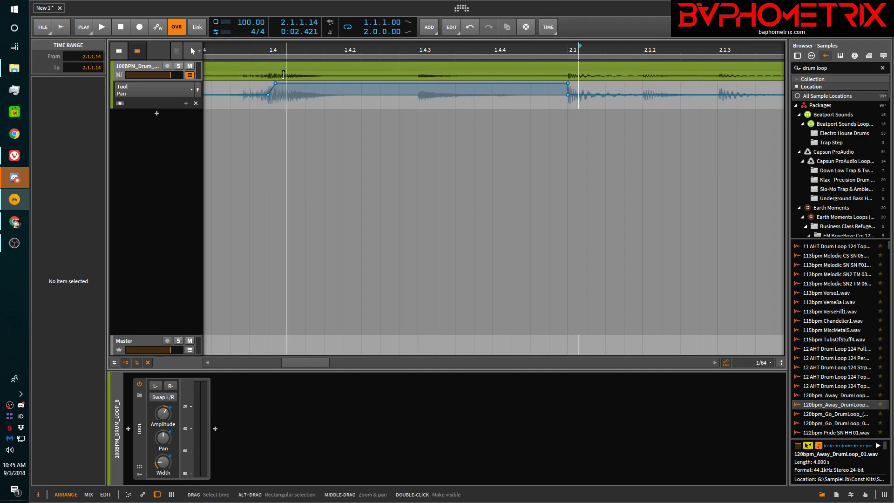
pyautogui.moveTo(276, 85); pyautogui.dragTo(269, 86)
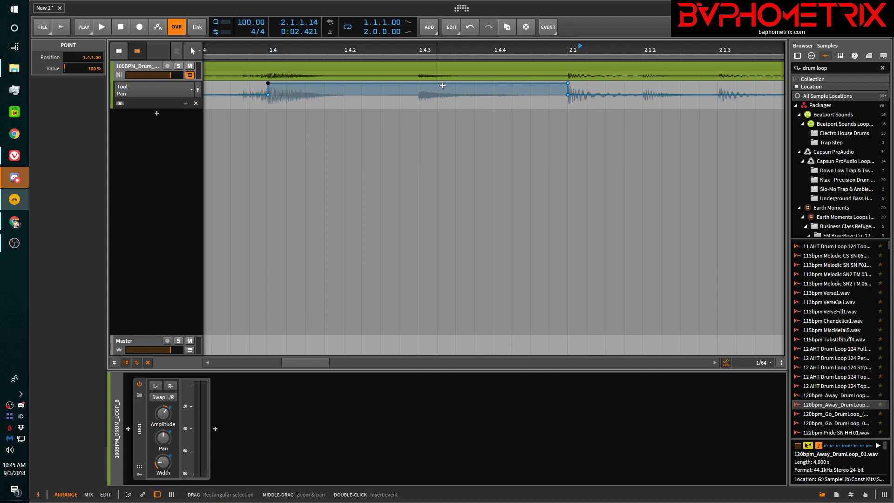
# - Select the Pan step's two upper points together and lower their shared value to 83 %
pyautogui.scroll(-3, 443, 85)
pyautogui.scroll(-4, 443, 85)
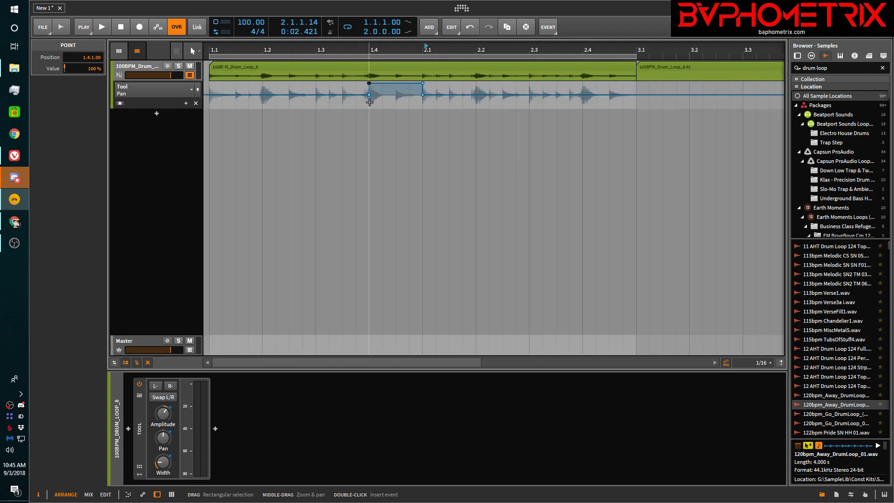
pyautogui.moveTo(362, 87); pyautogui.dragTo(433, 82)
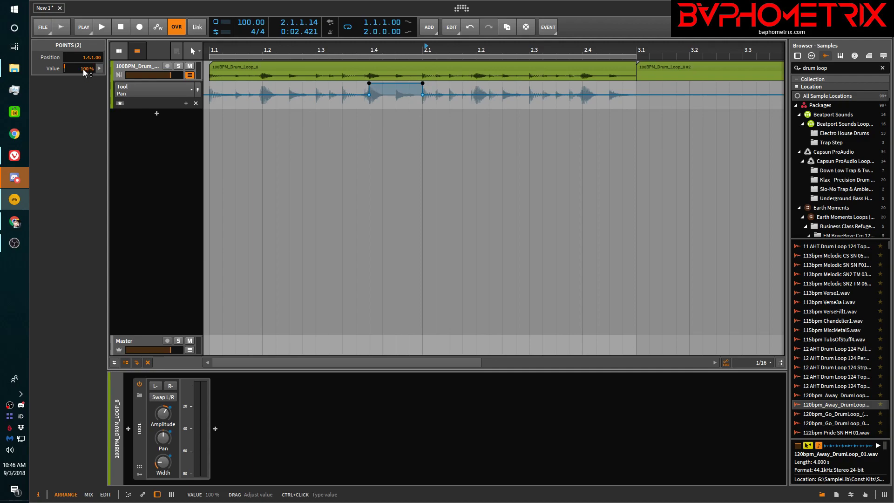
pyautogui.moveTo(87, 71)
pyautogui.mouseDown()
pyautogui.moveTo(87, 102)
pyautogui.moveTo(86, 76)
pyautogui.mouseUp()
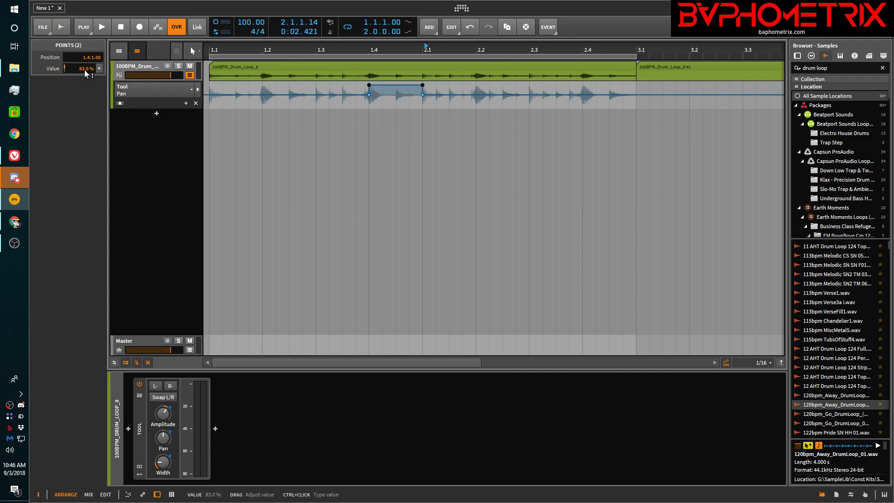
# - Set the two selected Pan points' value to exactly 62 % and back to 100 %
pyautogui.keyDown('ctrl'); pyautogui.click(85, 69); pyautogui.keyUp('ctrl')
pyautogui.write('62')
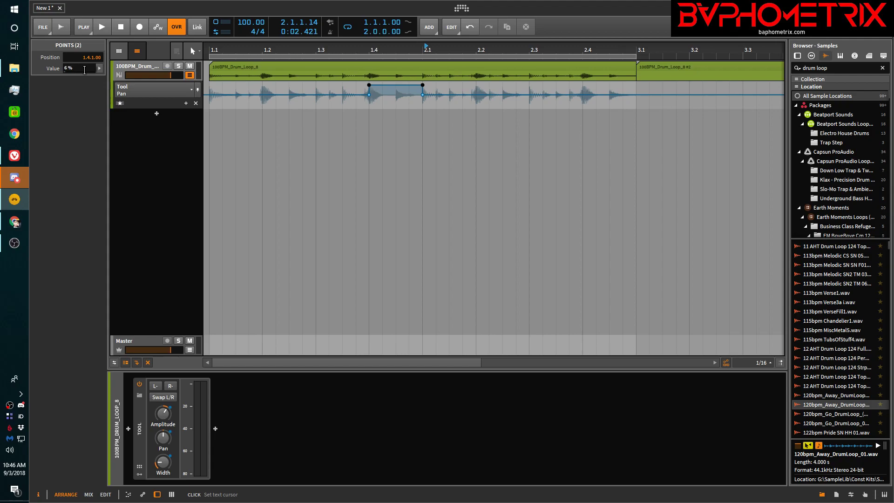
pyautogui.press('Return')
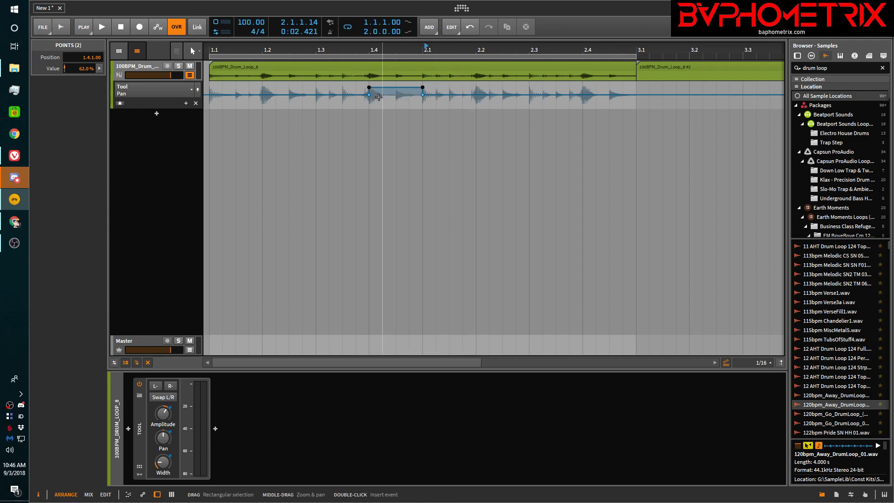
pyautogui.keyDown('ctrl'); pyautogui.click(80, 70); pyautogui.keyUp('ctrl')
pyautogui.write('100')
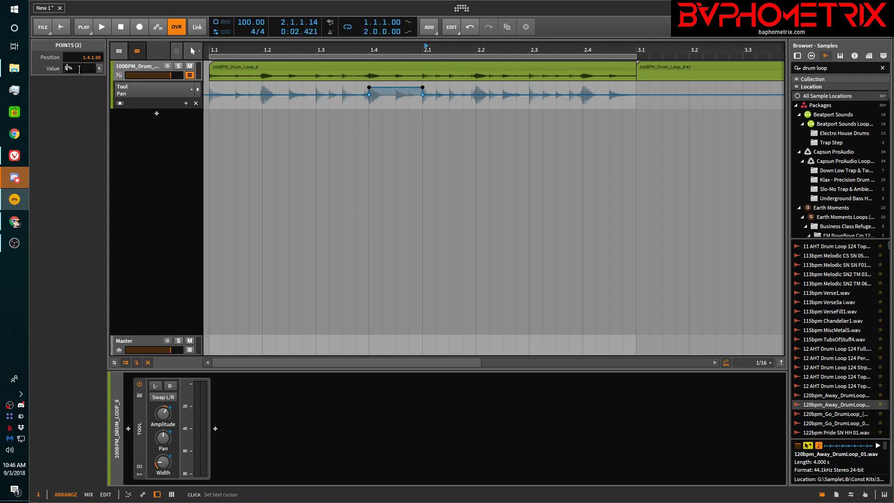
pyautogui.press('Return')
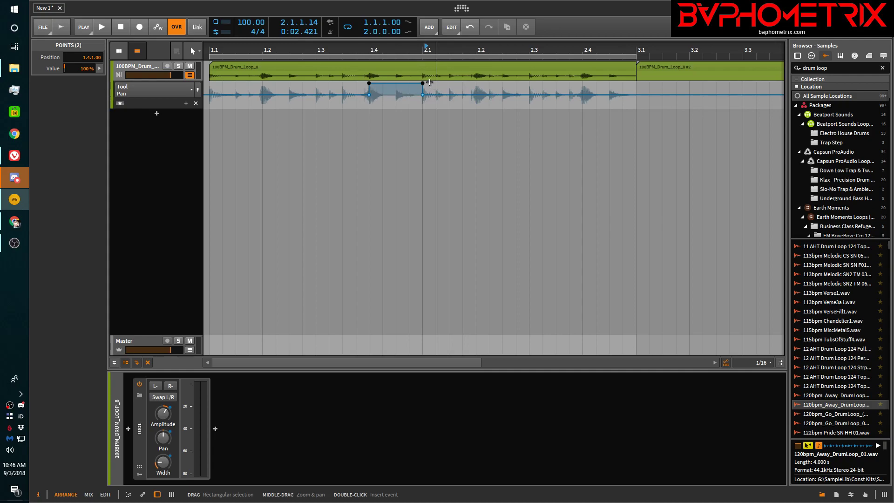
# - Nudge the two selected Pan points down in coarse increments to 50 %
pyautogui.click(423, 86)
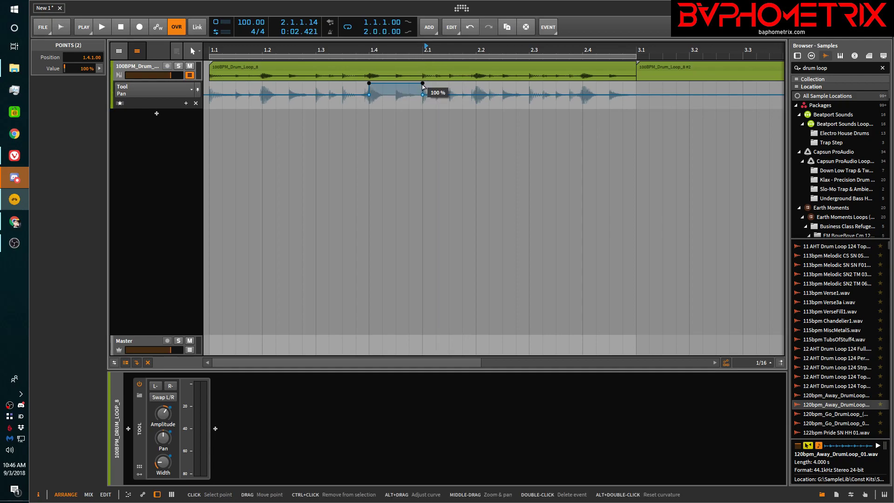
pyautogui.press('Down')
pyautogui.press('Down')
pyautogui.press('Down')
pyautogui.press('Down')
pyautogui.press('Down')
pyautogui.press('Down')
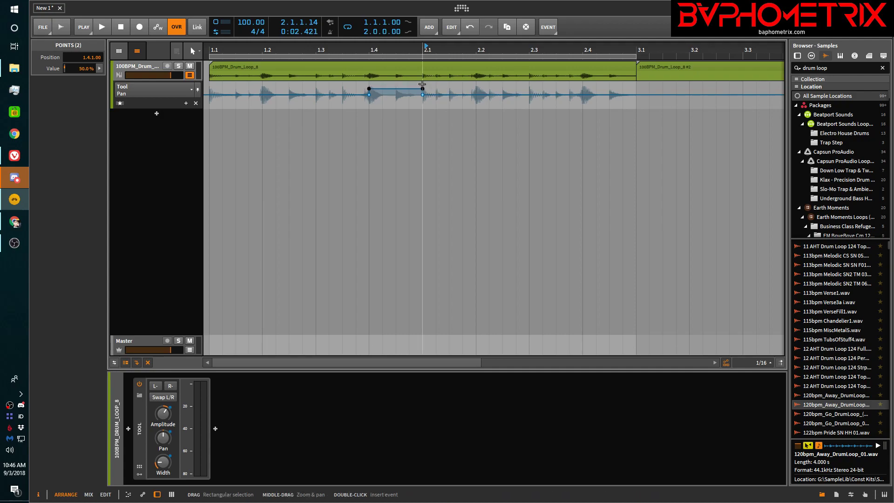
# - Nudge the two selected Pan points back up in coarse increments and fine-tune their value to 84 %
pyautogui.press('Up')
pyautogui.press('Up')
pyautogui.press('Up')
pyautogui.hotkey('shift', 'Up')
pyautogui.hotkey('shift', 'Up')
pyautogui.hotkey('shift', 'Up')
pyautogui.hotkey('shift', 'Up')
pyautogui.hotkey('shift', 'Down')
pyautogui.hotkey('shift', 'Down')
pyautogui.hotkey('shift', 'Down')
pyautogui.hotkey('shift', 'Down')
pyautogui.hotkey('shift', 'Down')
pyautogui.hotkey('shift', 'Down')
pyautogui.hotkey('shift', 'Down')
pyautogui.hotkey('shift', 'Down')
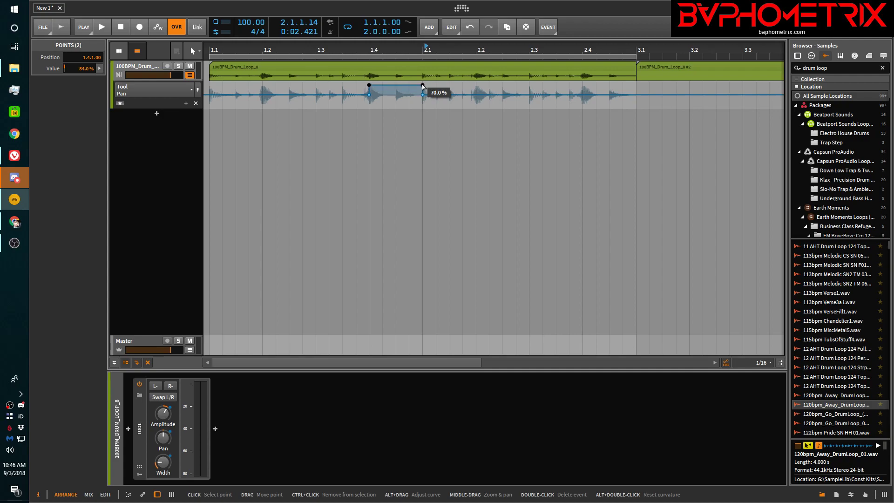
# - Nudge the two selected Pan points up and down in fine increments, ending at -74 %
pyautogui.hotkey('shift', 'Down')
pyautogui.hotkey('shift', 'Down')
pyautogui.hotkey('shift', 'Down')
pyautogui.hotkey('shift', 'Down')
pyautogui.hotkey('shift', 'Up')
pyautogui.hotkey('shift', 'Up')
pyautogui.hotkey('shift', 'Up')
pyautogui.hotkey('shift', 'Up')
pyautogui.hotkey('shift', 'Up')
pyautogui.hotkey('shift', 'Up')
pyautogui.hotkey('shift', 'Up')
pyautogui.hotkey('shift', 'Up')
pyautogui.hotkey('shift', 'Up')
pyautogui.hotkey('shift', 'Up')
pyautogui.hotkey('shift', 'Up')
pyautogui.hotkey('shift', 'Up')
pyautogui.hotkey('shift', 'Up')
pyautogui.hotkey('shift', 'Up')
pyautogui.hotkey('shift', 'Up')
pyautogui.hotkey('shift', 'Up')
pyautogui.hotkey('shift', 'Up')
pyautogui.hotkey('shift', 'Up')
pyautogui.hotkey('shift', 'Up')
pyautogui.hotkey('shift', 'Up')
pyautogui.hotkey('shift', 'Down')
pyautogui.hotkey('shift', 'Down')
pyautogui.hotkey('shift', 'Down')
pyautogui.hotkey('shift', 'Down')
pyautogui.hotkey('shift', 'Down')
pyautogui.hotkey('shift', 'Down')
pyautogui.hotkey('shift', 'Down')
pyautogui.hotkey('shift', 'Down')
pyautogui.hotkey('shift', 'Down')
pyautogui.hotkey('shift', 'Down')
pyautogui.hotkey('shift', 'Down')
pyautogui.hotkey('shift', 'Down')
pyautogui.hotkey('shift', 'Down')
pyautogui.hotkey('shift', 'Down')
pyautogui.hotkey('shift', 'Down')
pyautogui.hotkey('shift', 'Down')
pyautogui.hotkey('shift', 'Down')
pyautogui.hotkey('shift', 'Down')
pyautogui.hotkey('shift', 'Down')
pyautogui.hotkey('shift', 'Down')
pyautogui.hotkey('shift', 'Down')
pyautogui.hotkey('shift', 'Down')
pyautogui.hotkey('shift', 'Down')
pyautogui.hotkey('shift', 'Down')
pyautogui.hotkey('shift', 'Down')
pyautogui.hotkey('shift', 'Down')
pyautogui.hotkey('shift', 'Down')
pyautogui.hotkey('shift', 'Down')
pyautogui.hotkey('shift', 'Down')
pyautogui.hotkey('shift', 'Down')
pyautogui.hotkey('shift', 'Down')
pyautogui.hotkey('shift', 'Down')
pyautogui.hotkey('shift', 'Down')
pyautogui.hotkey('shift', 'Down')
pyautogui.hotkey('shift', 'Down')
pyautogui.hotkey('shift', 'Down')
pyautogui.hotkey('shift', 'Down')
pyautogui.hotkey('shift', 'Down')
pyautogui.hotkey('shift', 'Down')
pyautogui.hotkey('shift', 'Down')
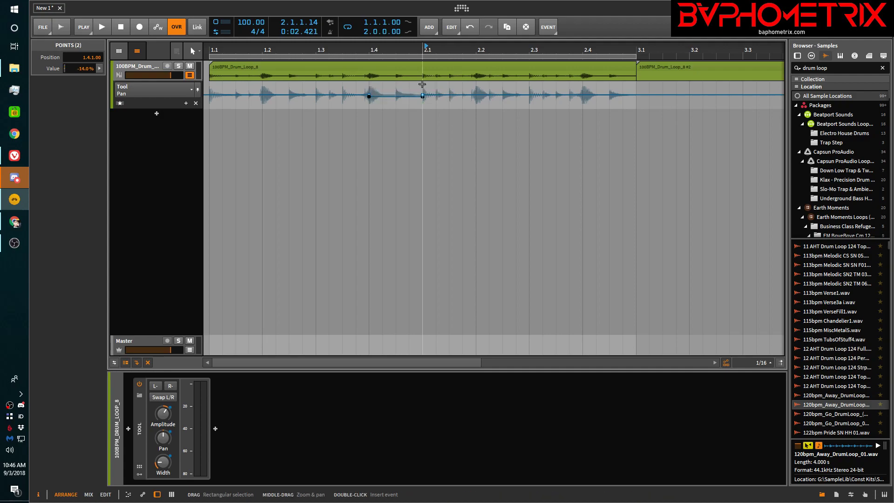
pyautogui.hotkey('shift', 'Down')
pyautogui.hotkey('shift', 'Down')
pyautogui.hotkey('shift', 'Down')
pyautogui.hotkey('shift', 'Down')
pyautogui.hotkey('shift', 'Down')
pyautogui.hotkey('shift', 'Down')
pyautogui.hotkey('shift', 'Down')
pyautogui.hotkey('shift', 'Down')
pyautogui.hotkey('shift', 'Down')
pyautogui.hotkey('shift', 'Down')
pyautogui.hotkey('shift', 'Down')
pyautogui.hotkey('shift', 'Down')
pyautogui.hotkey('shift', 'Down')
pyautogui.hotkey('shift', 'Down')
pyautogui.hotkey('shift', 'Down')
pyautogui.hotkey('shift', 'Down')
pyautogui.hotkey('shift', 'Down')
pyautogui.hotkey('shift', 'Down')
pyautogui.hotkey('shift', 'Down')
pyautogui.hotkey('shift', 'Down')
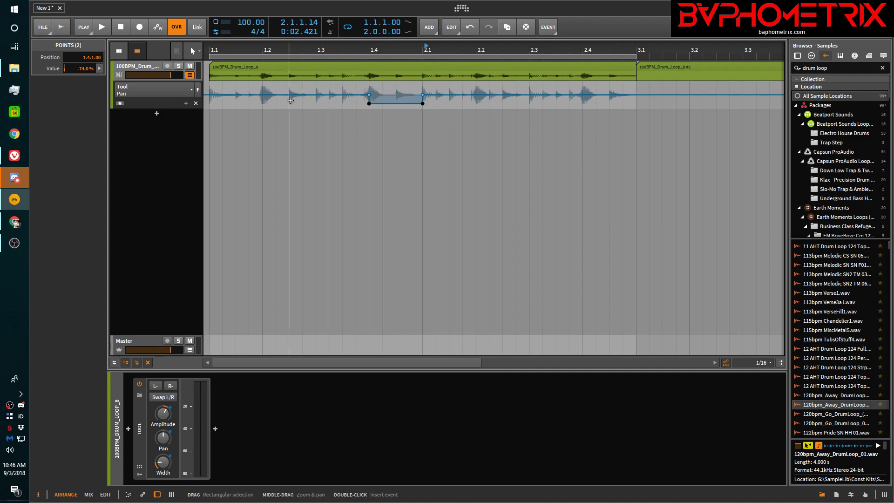
# - In the Edit view, insert Pan points on the 0 % line near beats 2.2 and 2.4, placing the first at 2.2.1.00
pyautogui.hotkey('alt', '3')
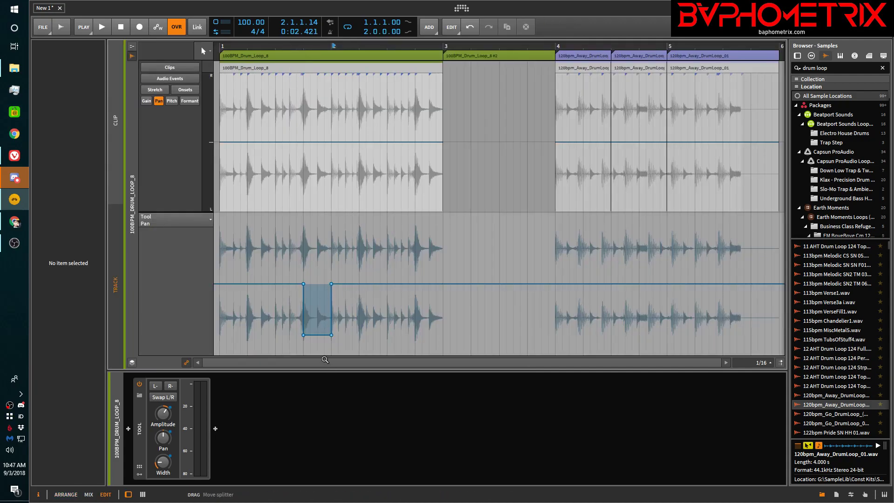
pyautogui.click(360, 284)
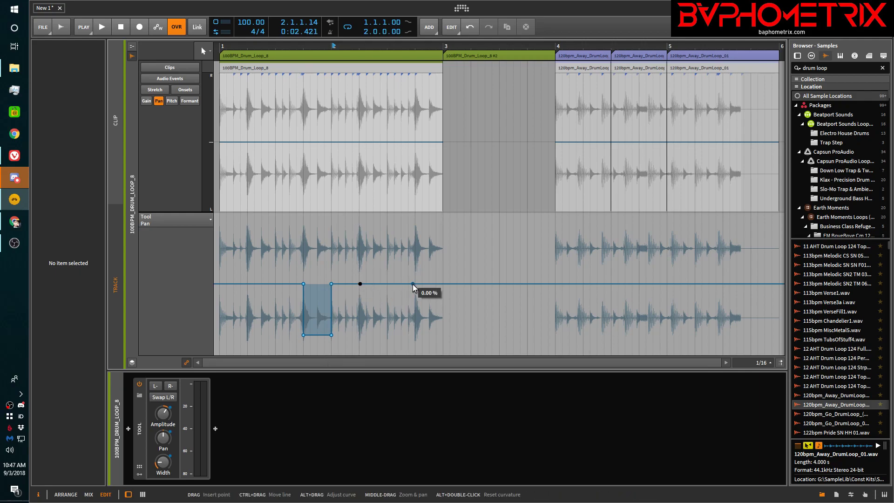
pyautogui.click(414, 284)
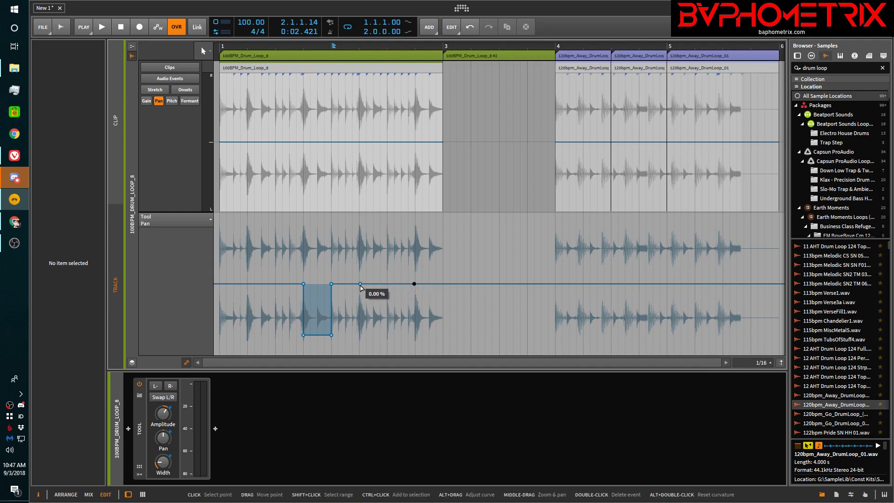
pyautogui.moveTo(360, 284); pyautogui.dragTo(359, 283)
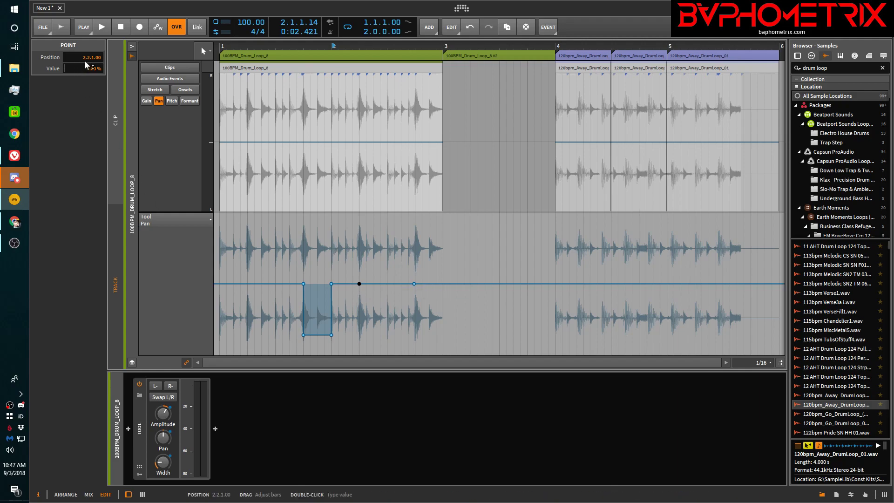
# - Set the second new Pan point's position to 2.3.4.00 to clear its tick remainder, and advance it to 2.4.1.00
pyautogui.click(414, 284)
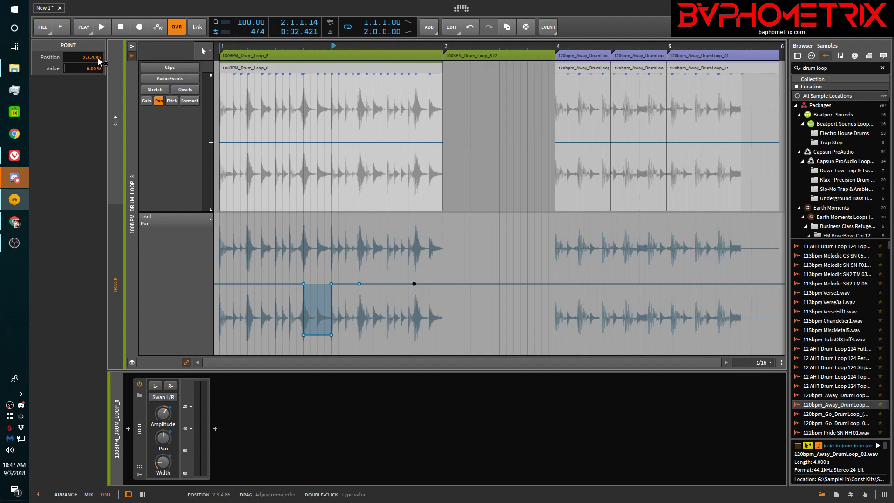
pyautogui.doubleClick(98, 57)
pyautogui.press('Return')
pyautogui.press('BackSpace')
pyautogui.press('BackSpace')
pyautogui.write('00')
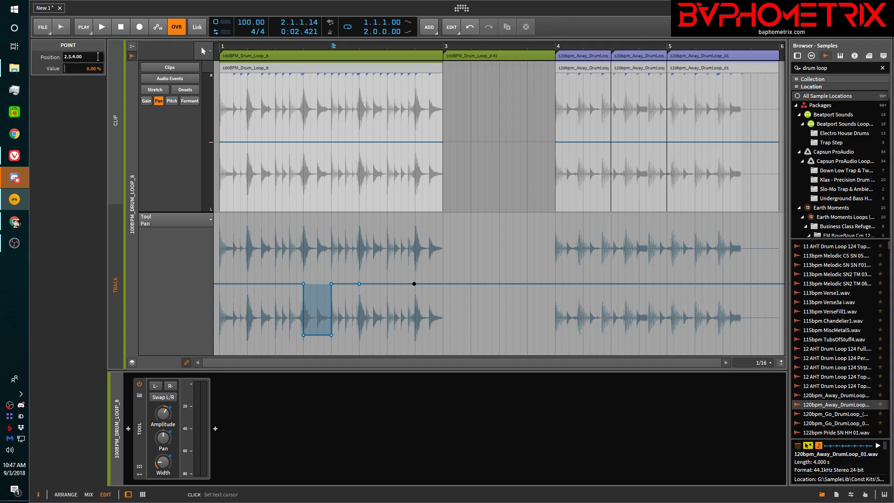
pyautogui.press('Return')
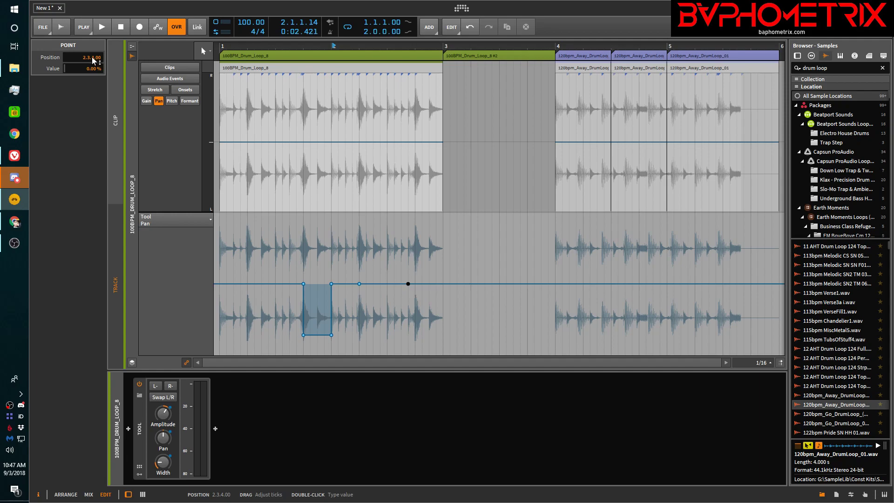
pyautogui.moveTo(93, 60); pyautogui.dragTo(93, 59)
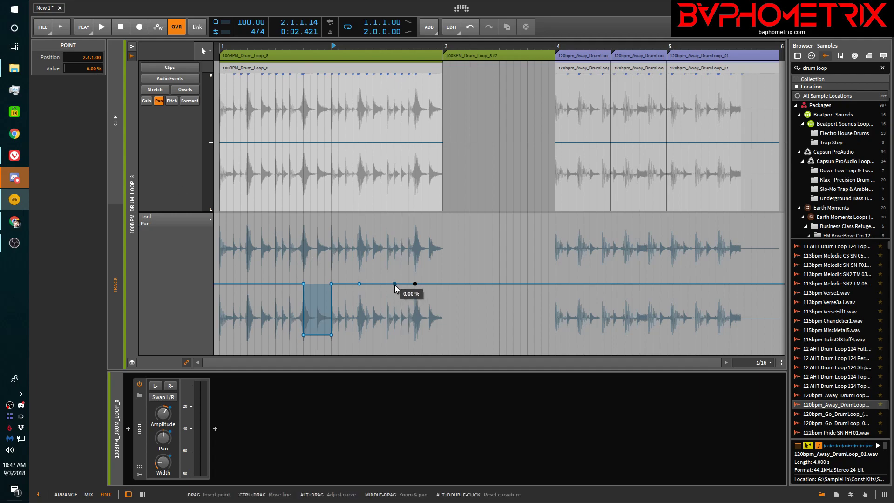
# - Raise the Pan point at 2.4.1.00 to 36.3 % and bend the rising segment before it into an upward-bulging curve
pyautogui.moveTo(416, 285); pyautogui.dragTo(415, 259)
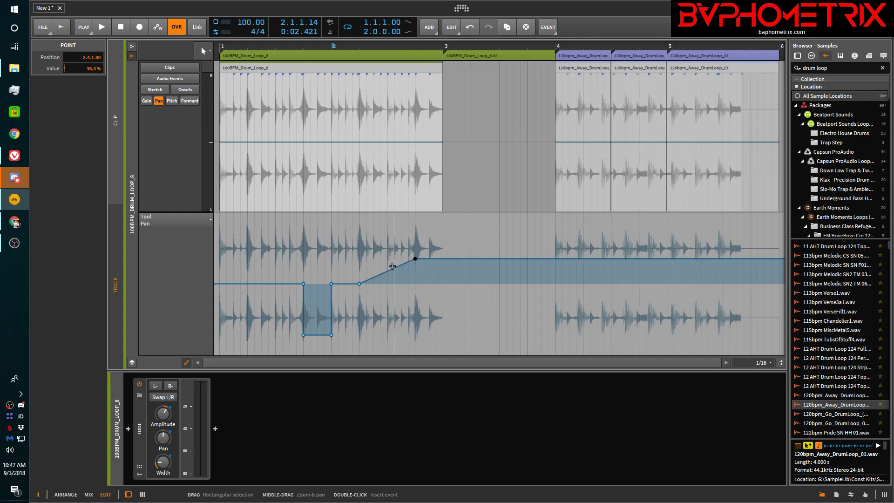
pyautogui.moveTo(391, 266); pyautogui.dragTo(392, 275)
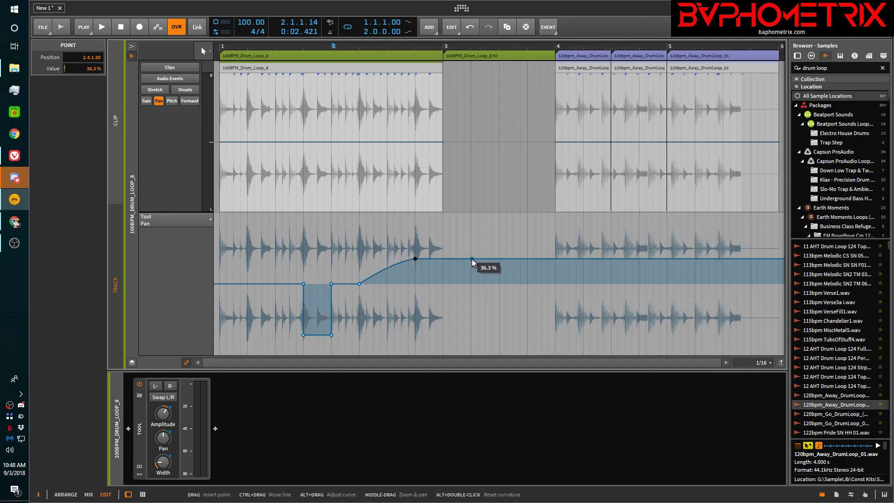
# - Insert a Pan point at 3.2.1.00 after the peak and set its value to 0 %
pyautogui.moveTo(472, 259); pyautogui.dragTo(471, 283)
pyautogui.doubleClick(88, 68)
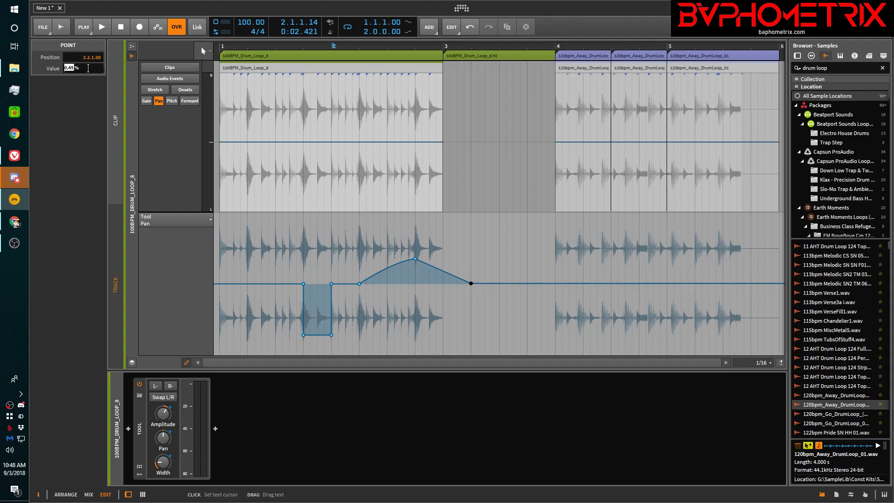
pyautogui.write('0')
pyautogui.press('Return')
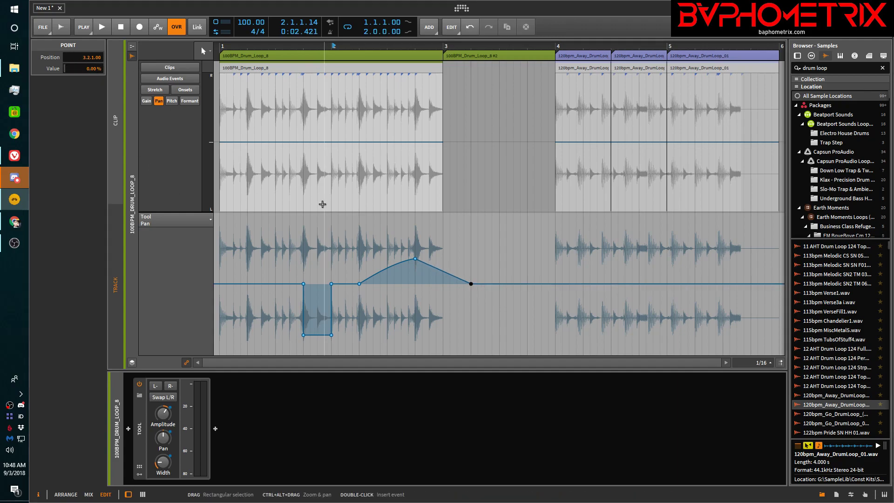
# - Bend the falling Pan segment after the 2.4.1.00 peak into an upward bulge, and add a 31.4 % Pan point at 2.1.1.00
pyautogui.moveTo(416, 262)
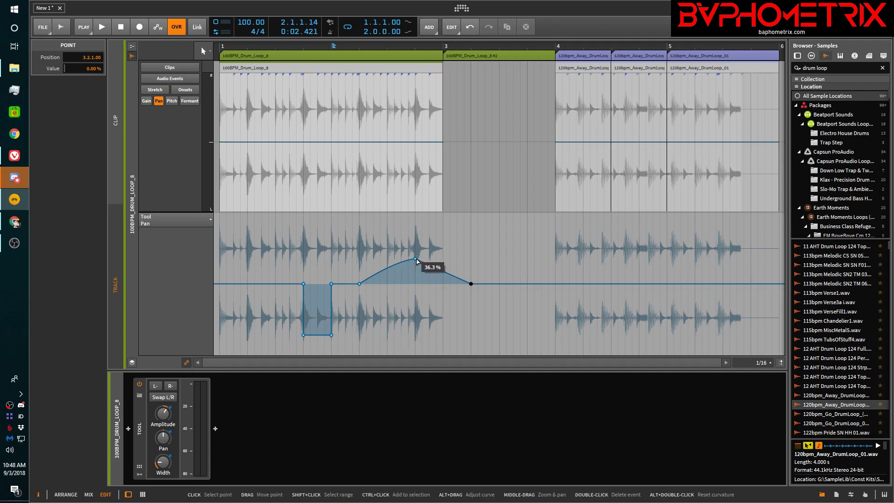
pyautogui.press('ctrl')
pyautogui.press('alt')
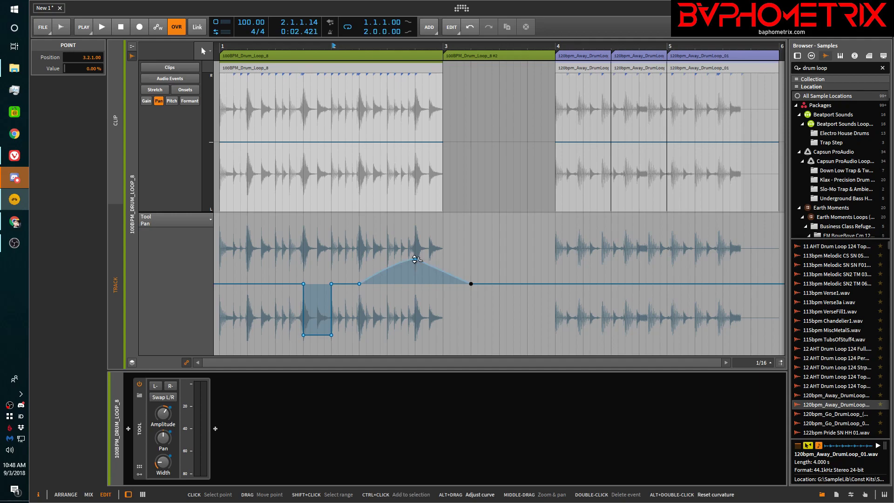
pyautogui.moveTo(415, 260)
pyautogui.mouseDown()
pyautogui.moveTo(415, 246)
pyautogui.moveTo(415, 287)
pyautogui.moveTo(415, 242)
pyautogui.mouseUp()
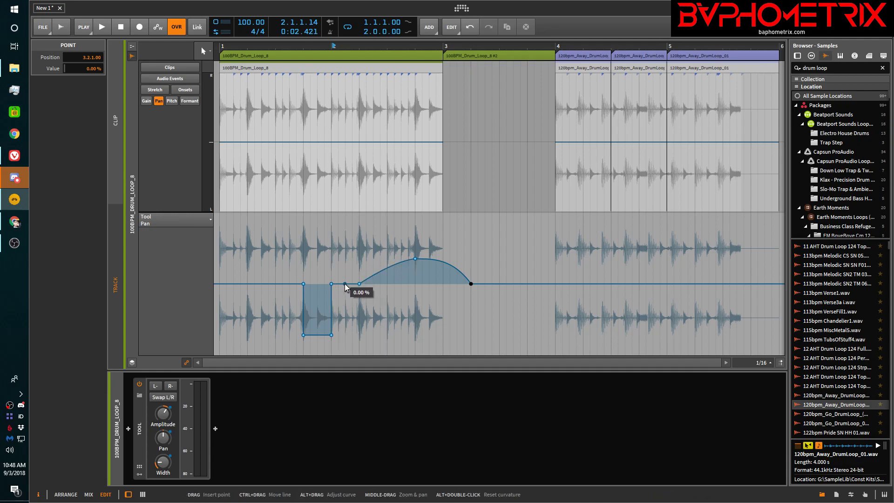
pyautogui.moveTo(331, 284); pyautogui.dragTo(359, 286)
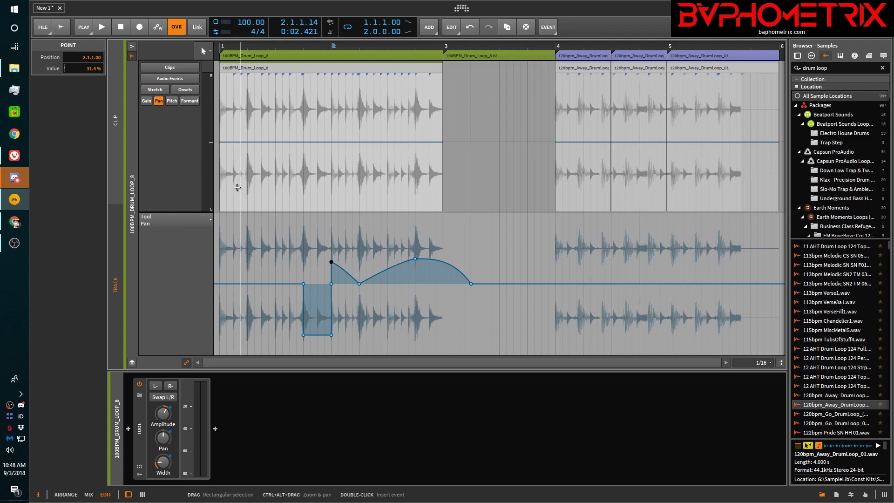
# - Switch to the Arrange view and look through the parameter choices of the drum loop track's automation lane
pyautogui.press('m')
pyautogui.press('m')
pyautogui.hotkey('alt', '1')
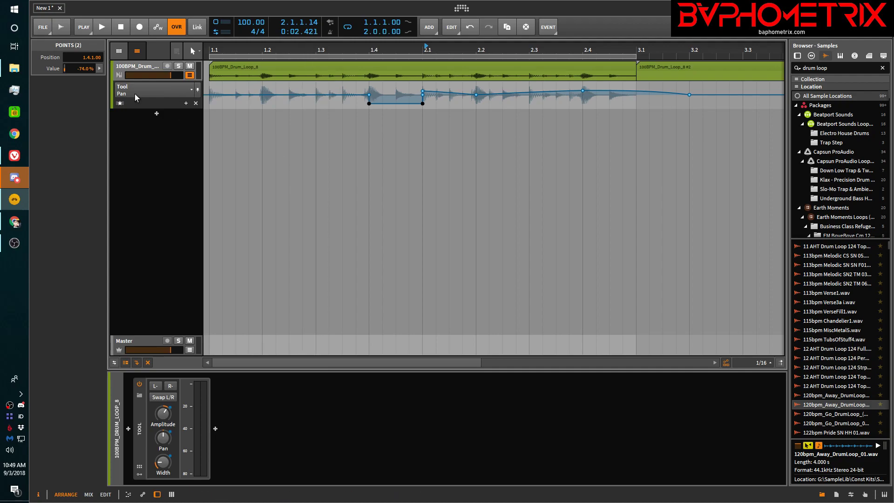
pyautogui.click(192, 91)
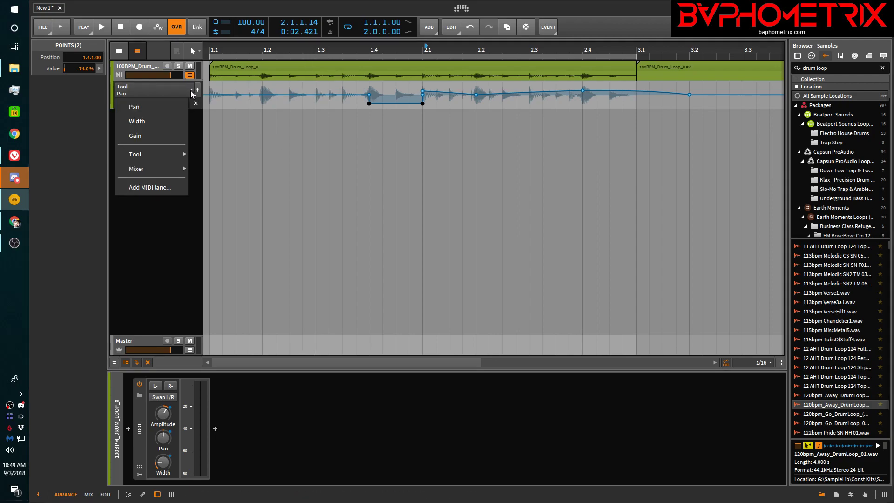
pyautogui.moveTo(173, 155)
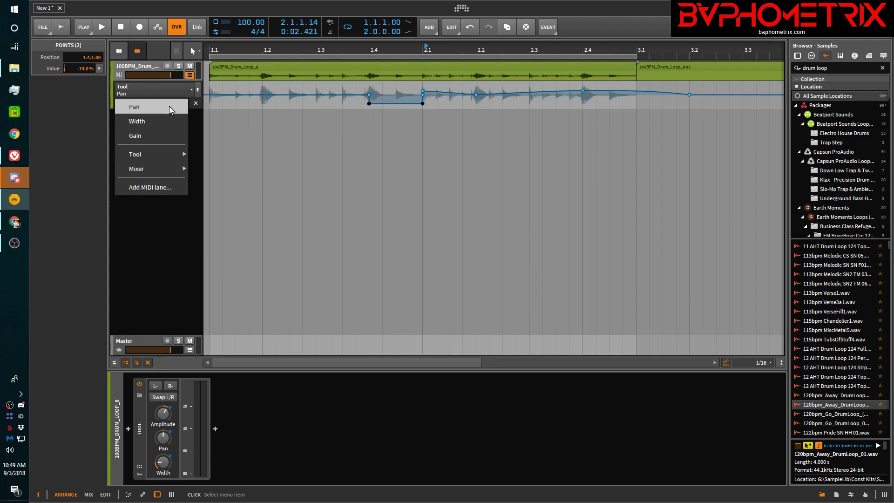
pyautogui.click(262, 131)
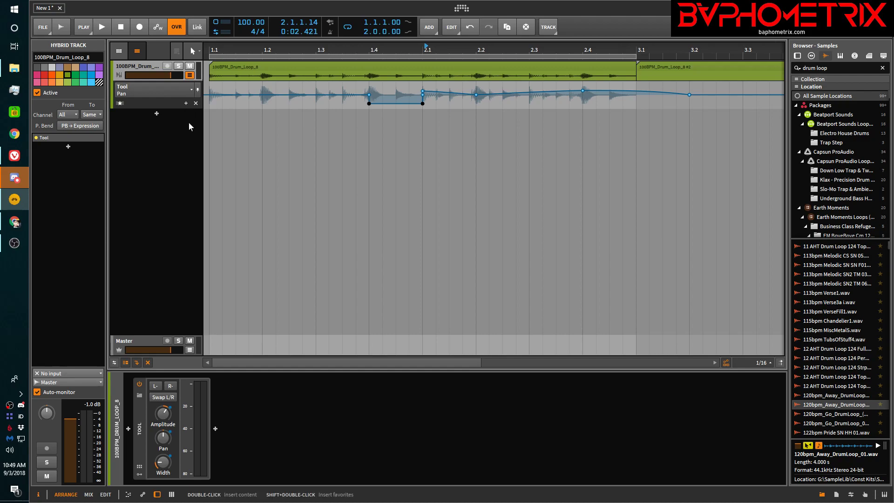
pyautogui.moveTo(367, 105)
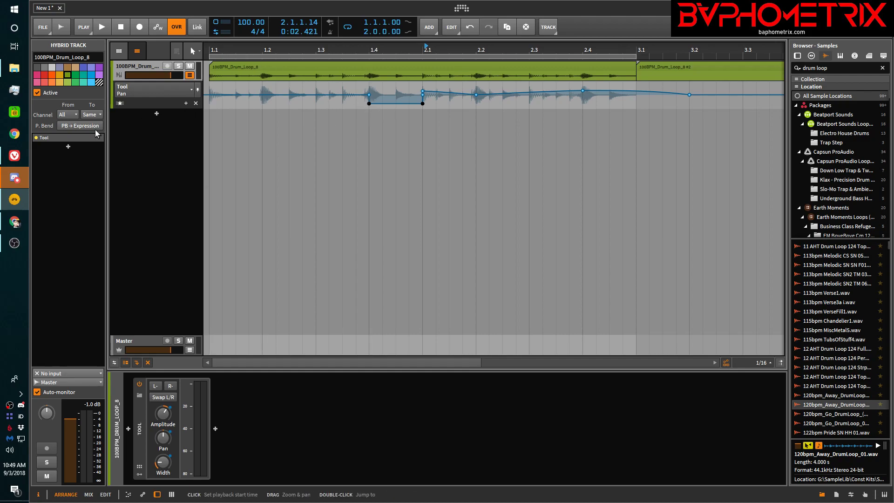
# - Expand the track's automation to show all automated parameters (Pan, Width and Gain), toggling the lanes' visibility and leaving them shown
pyautogui.click(120, 103)
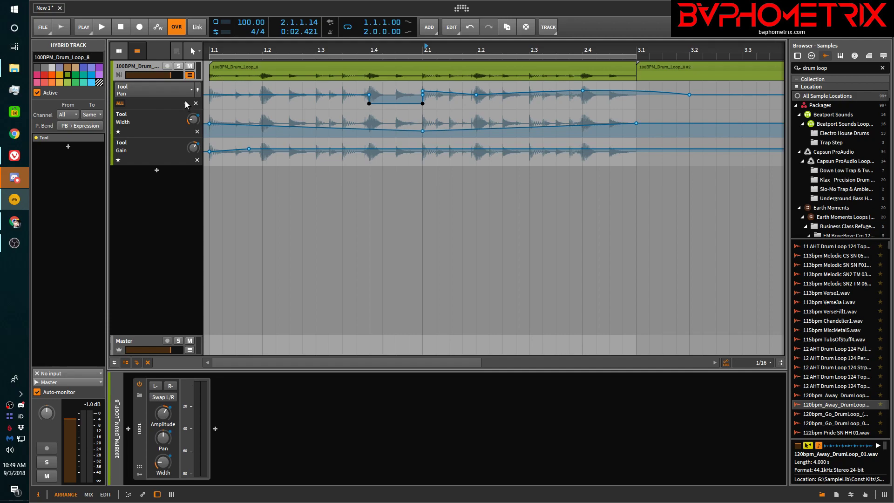
pyautogui.click(122, 104)
pyautogui.click(121, 105)
pyautogui.click(122, 104)
pyautogui.click(121, 105)
pyautogui.click(189, 75)
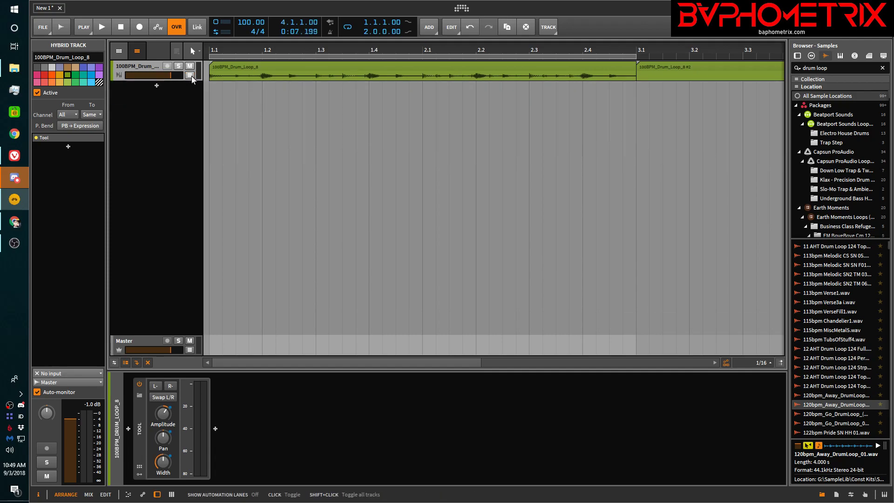
pyautogui.click(190, 75)
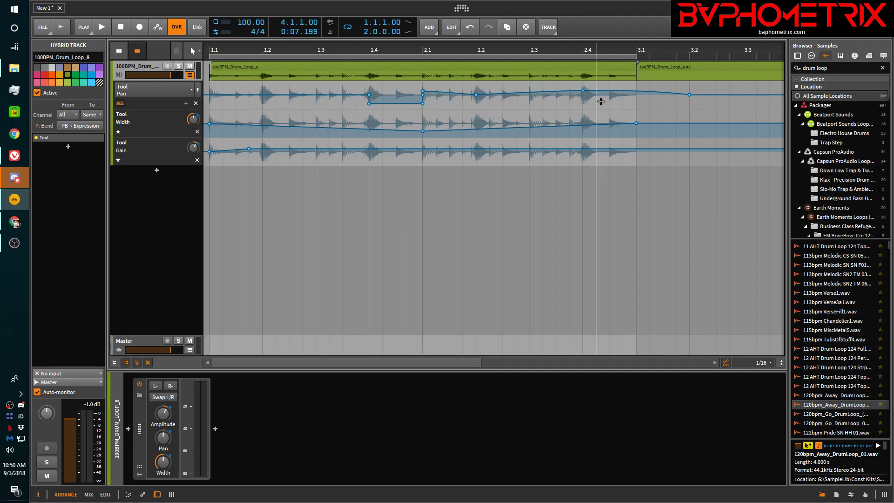
# - Show the clip launcher in place of the arranger timeline and hide the drum loop track's automation lanes
pyautogui.click(119, 52)
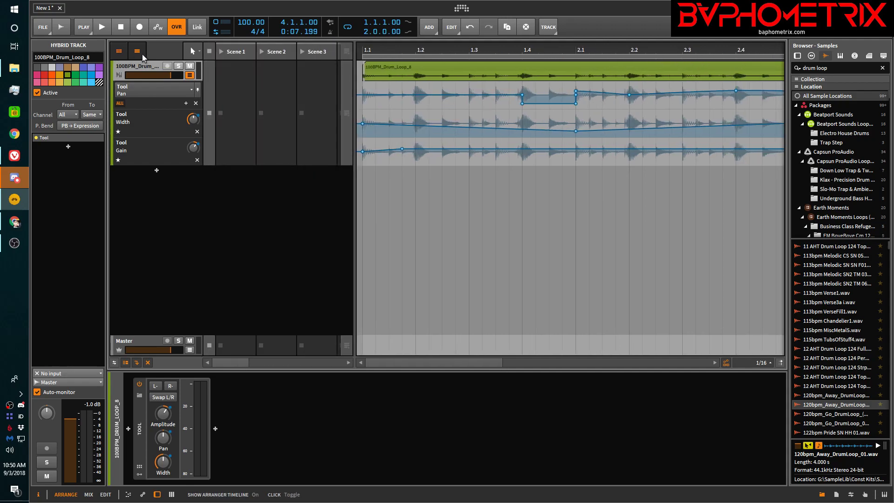
pyautogui.click(142, 54)
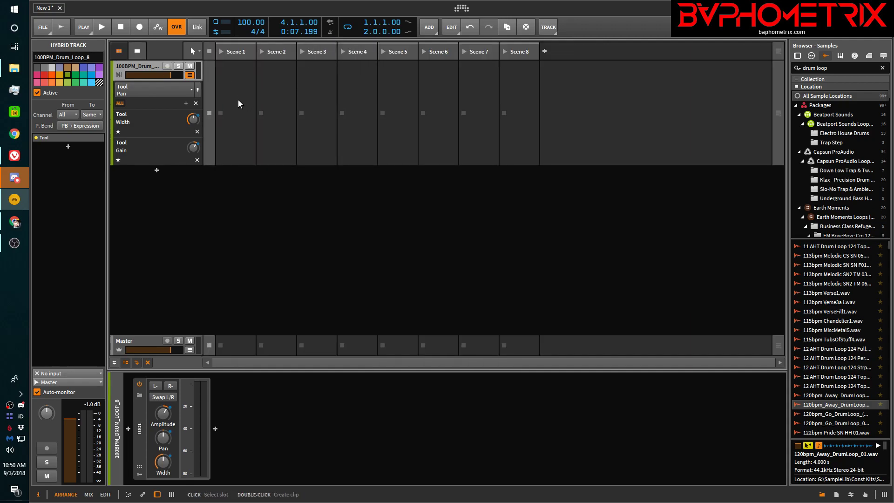
pyautogui.click(190, 76)
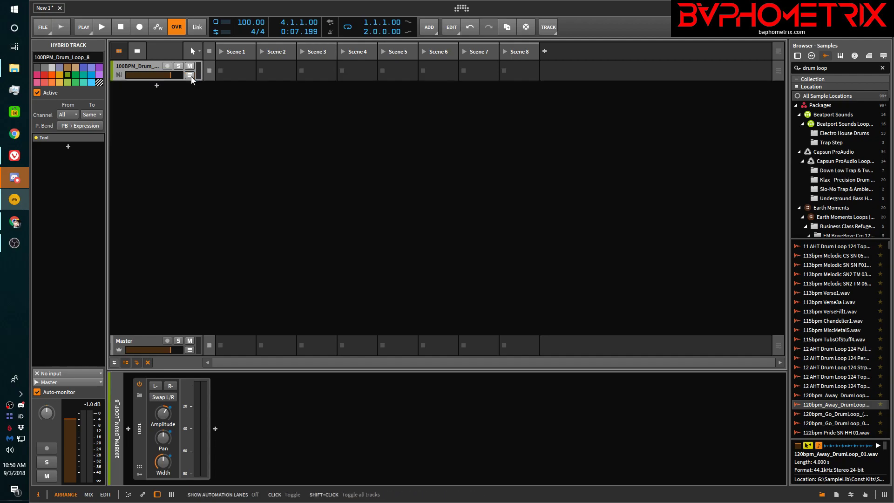
# - Create a clip in the track's Scene 1 slot from the sample 12 AHT Drum Loop 124 Perc.wav, and audition it
pyautogui.doubleClick(236, 71)
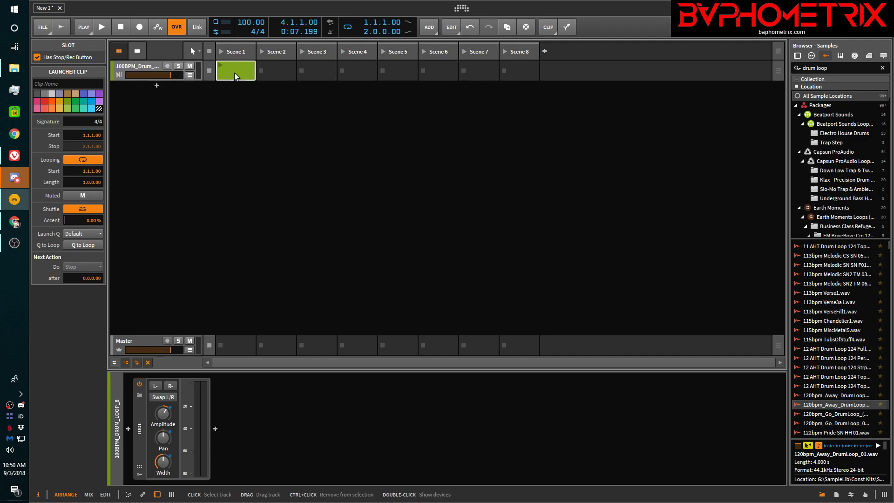
pyautogui.moveTo(843, 357); pyautogui.dragTo(244, 72)
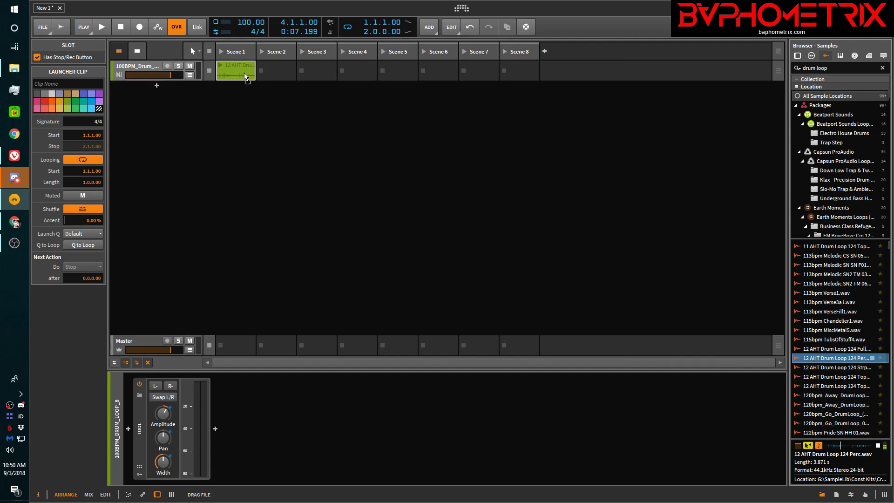
pyautogui.click(219, 65)
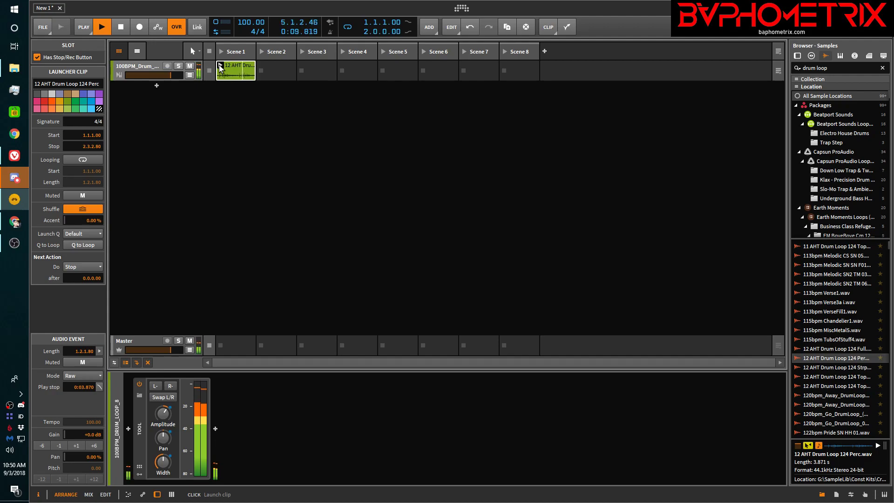
pyautogui.click(210, 72)
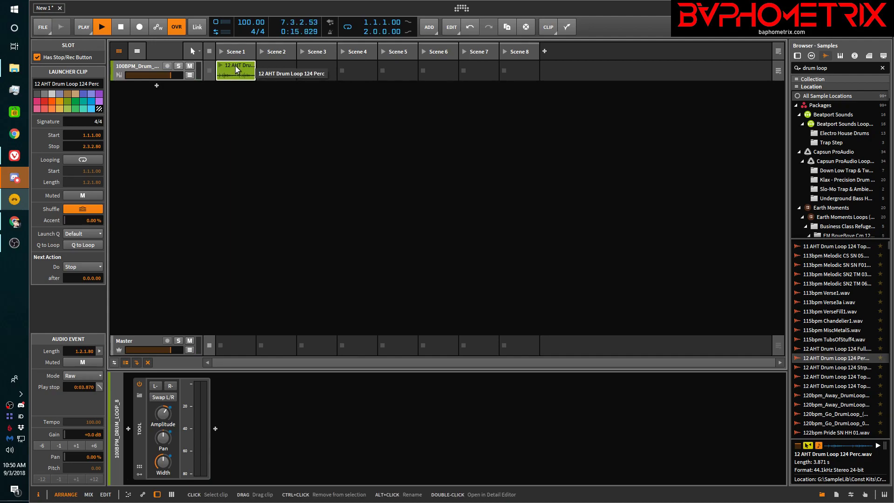
# - Open the launcher clip in the detail editor and examine its Onsets, Stretch, Gain, Pan, Pitch and Formant displays, ending on Audio Events
pyautogui.doubleClick(239, 68)
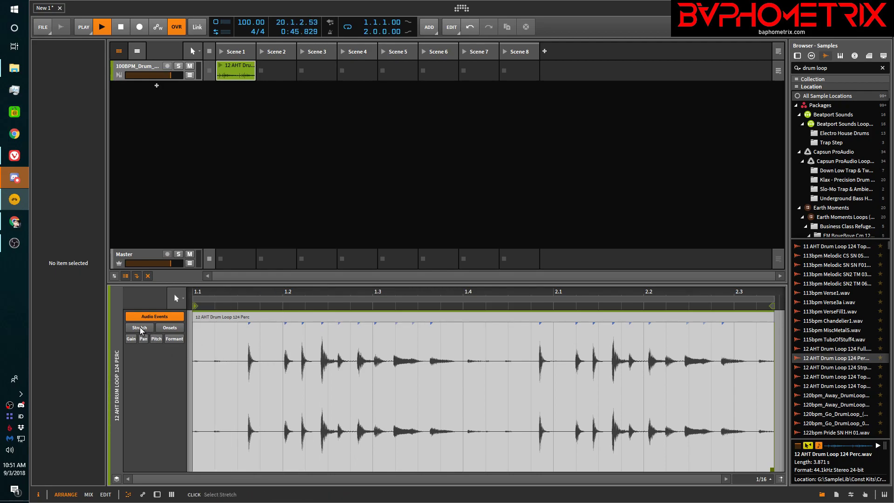
pyautogui.click(169, 329)
pyautogui.click(147, 330)
pyautogui.click(132, 340)
pyautogui.click(144, 339)
pyautogui.click(156, 339)
pyautogui.click(177, 342)
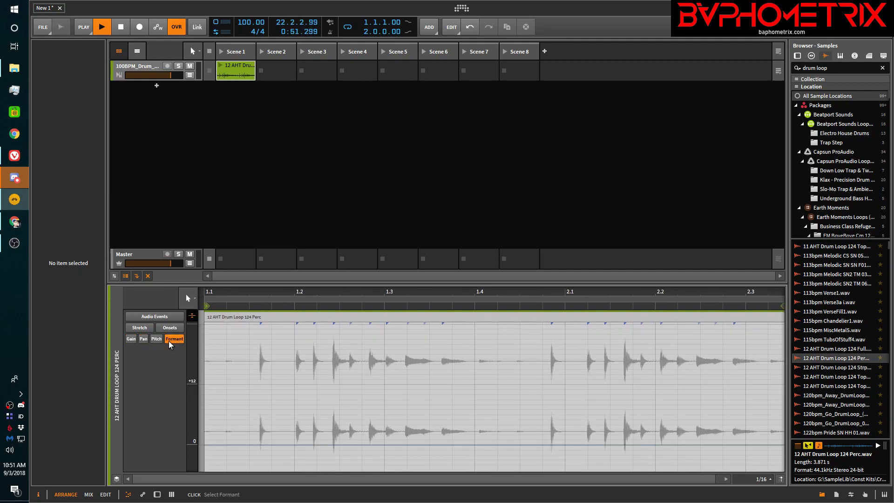
pyautogui.click(131, 339)
pyautogui.click(144, 317)
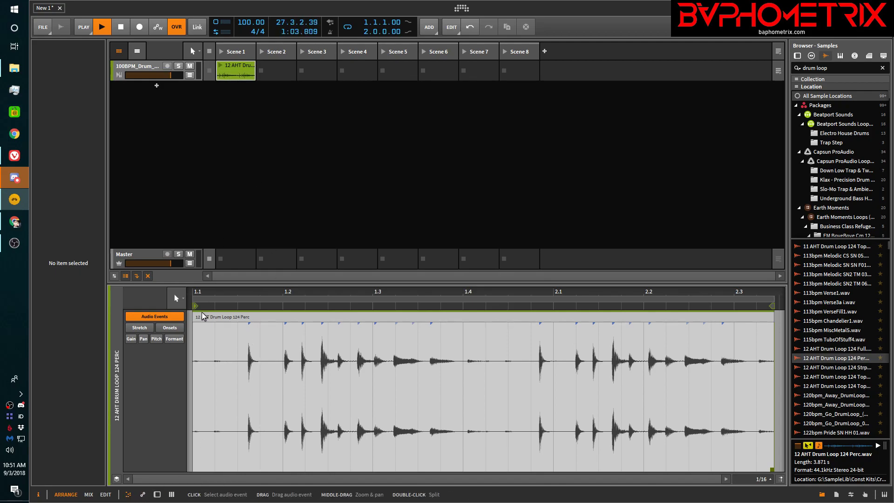
# - Show the launcher clip's automation editor and raise the Tool device's Amplitude to +8.6 dB to target Gain there
pyautogui.click(142, 496)
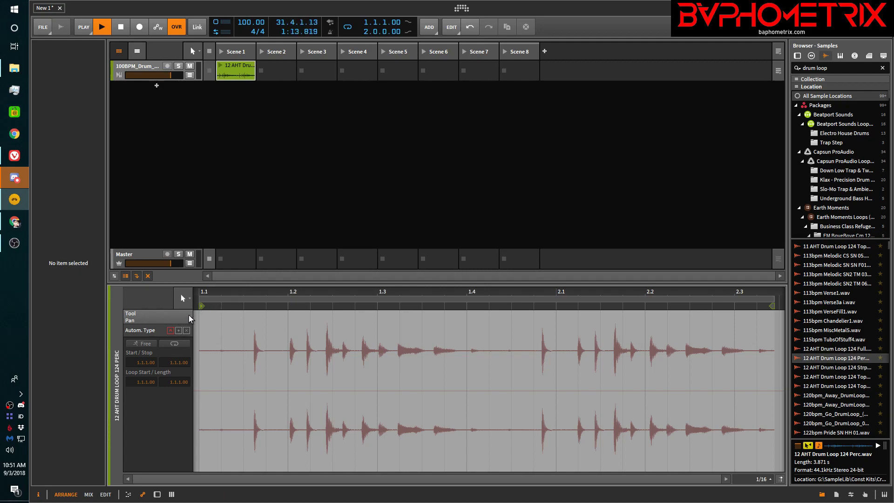
pyautogui.click(189, 315)
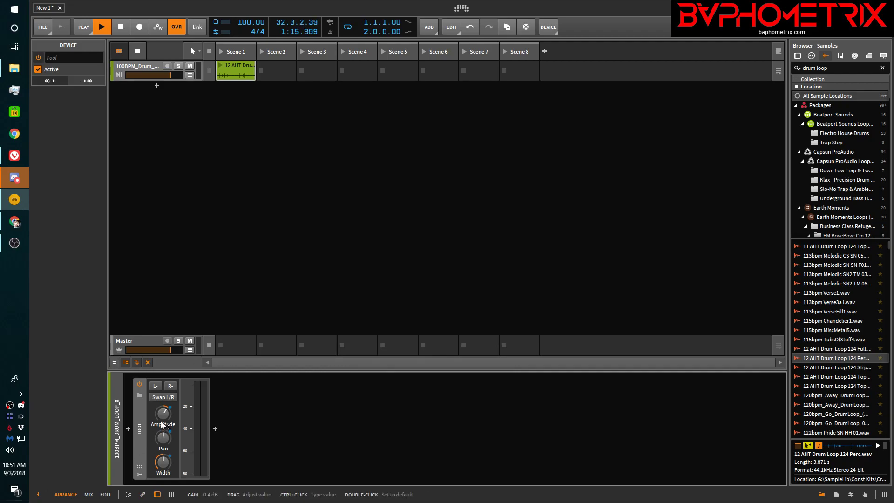
pyautogui.scroll(5, 163, 414)
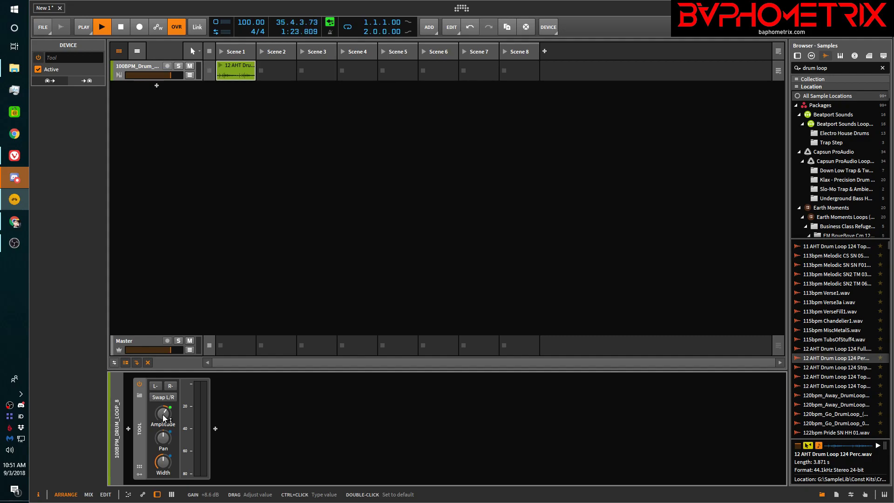
pyautogui.press('e')
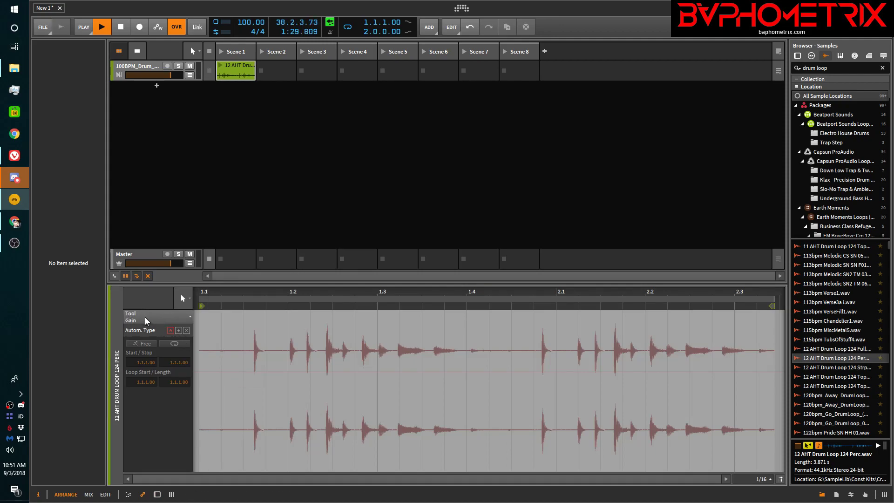
# - Target the Tool device's Pan in the launcher clip's automation editor again, and stop playback
pyautogui.press('d')
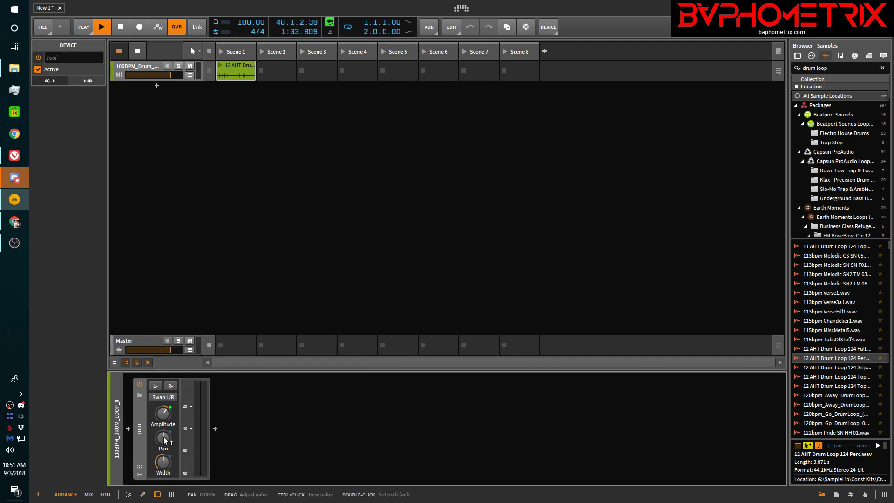
pyautogui.press('a')
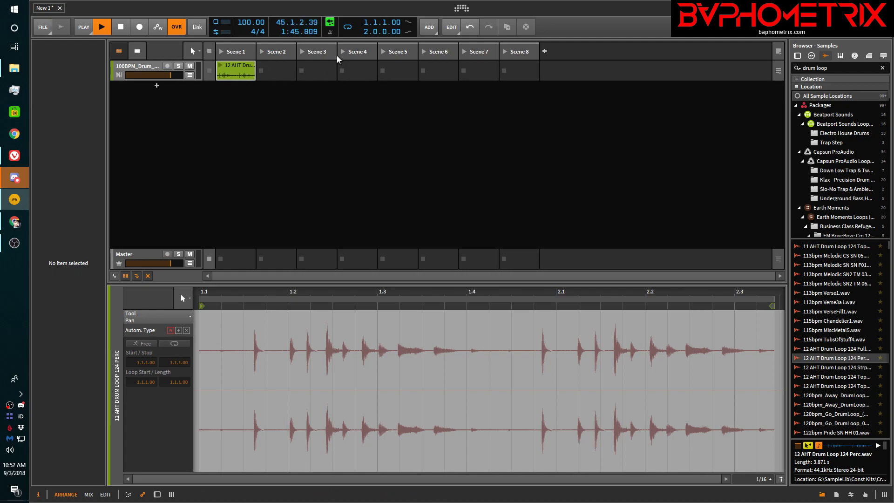
pyautogui.press('space')
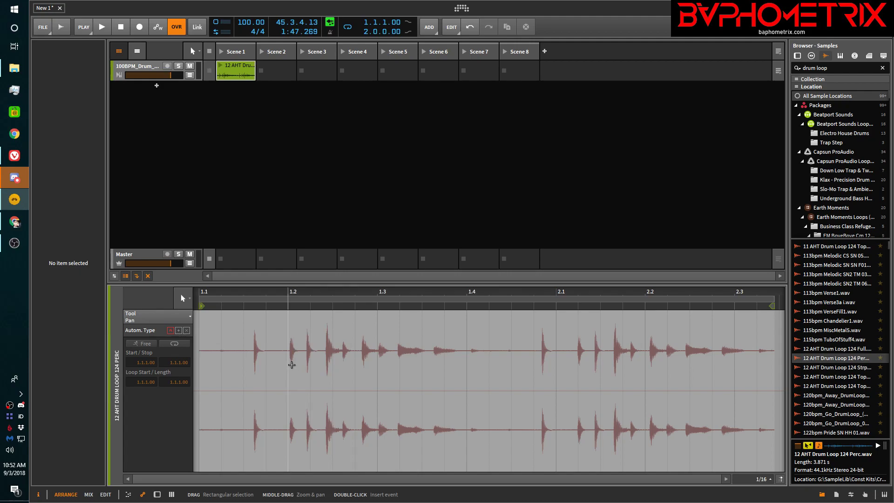
# - Show the arranger timeline beside the launcher, select the first 100BPM_Drum_Loop_8 clip, and return the track's playback to the arranger
pyautogui.click(137, 50)
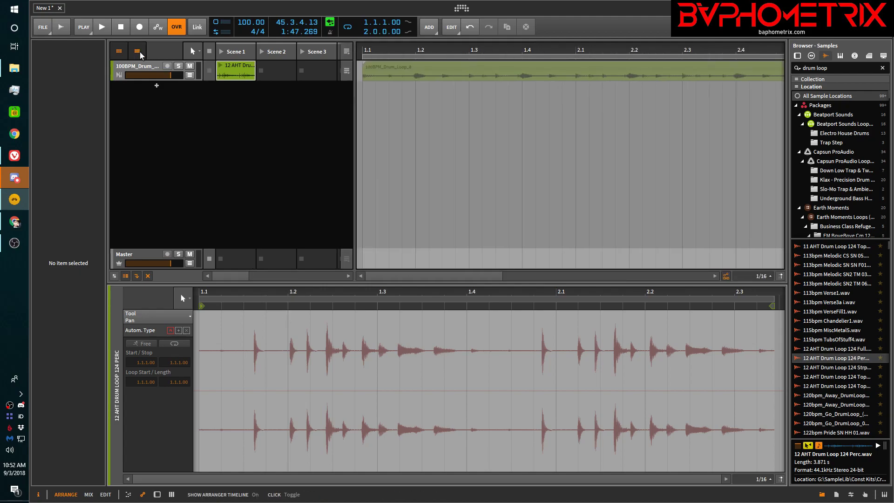
pyautogui.click(414, 70)
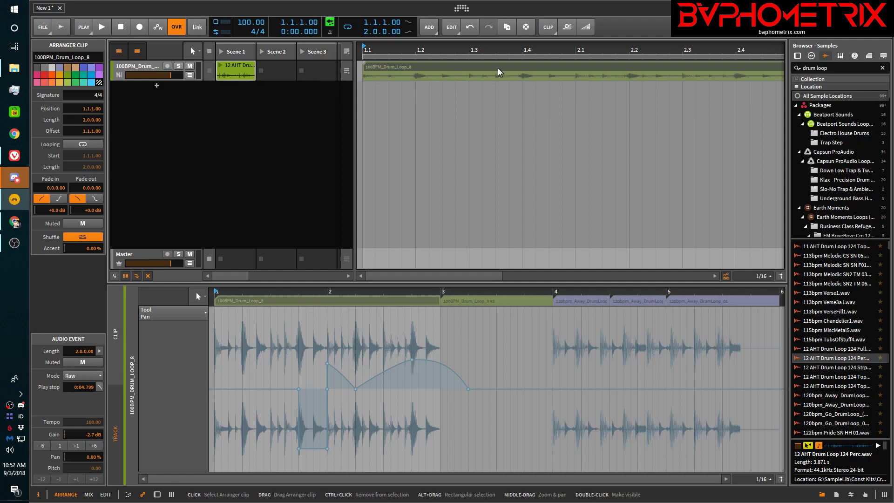
pyautogui.click(347, 69)
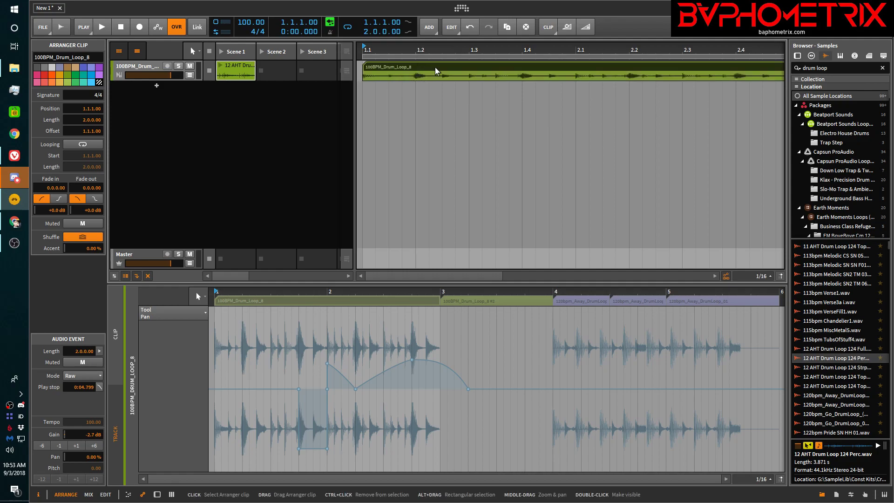
# - Compare the arranger clip's own Pan automation with the track-level Pan automation
pyautogui.click(116, 343)
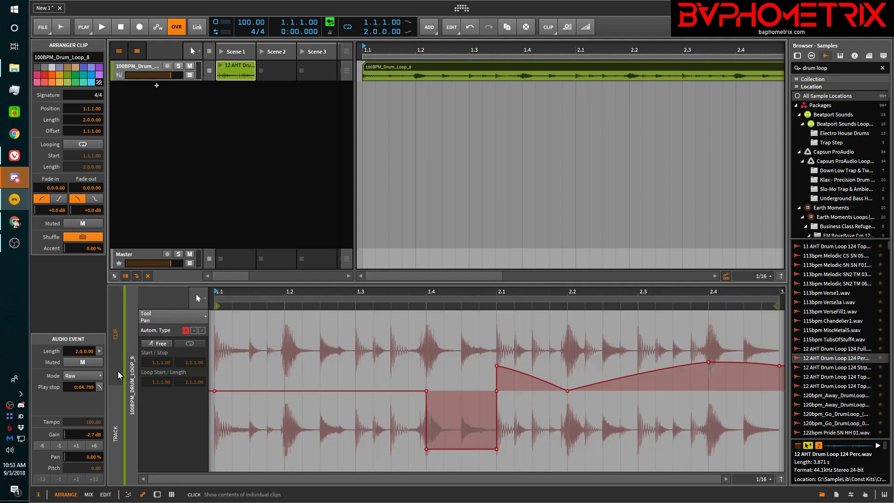
pyautogui.click(118, 409)
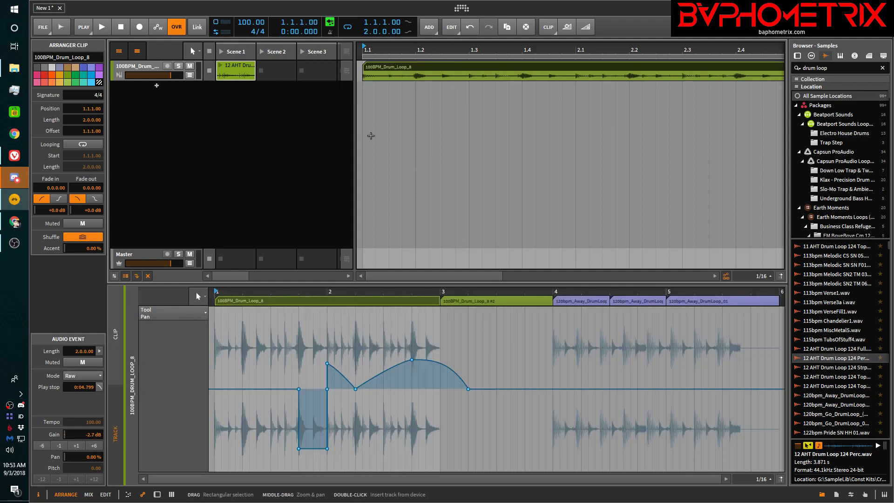
# - Launch the 12 AHT Drum Loop 124 Perc clip in Scene 1 and select it for editing
pyautogui.click(220, 64)
pyautogui.click(237, 68)
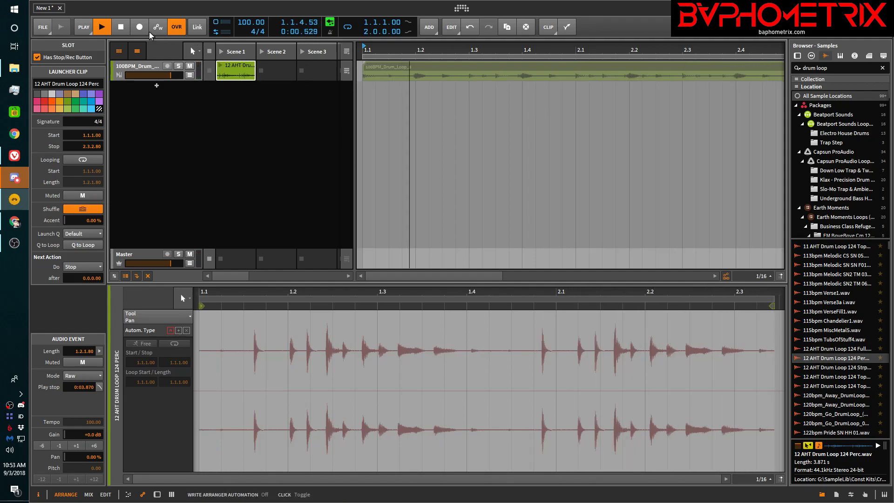
# - Stop playback and check the Tool device in the track's device chain before returning to the launcher clip's automation editor
pyautogui.click(121, 27)
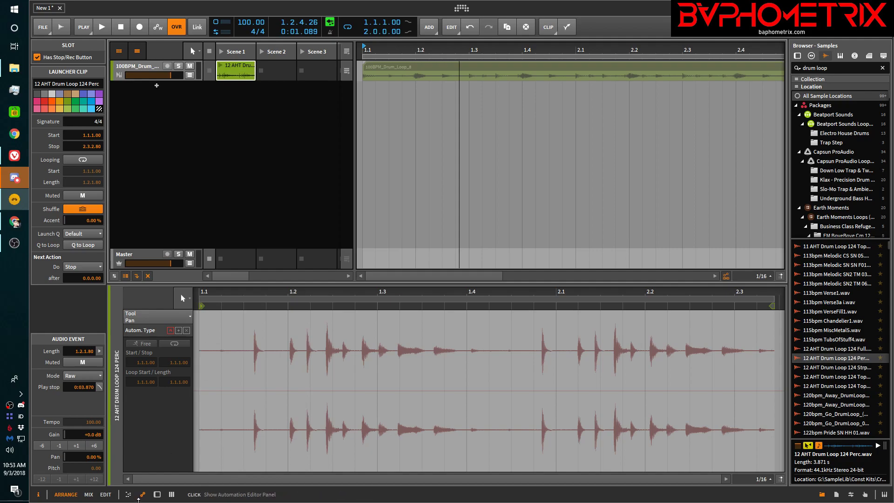
pyautogui.click(157, 495)
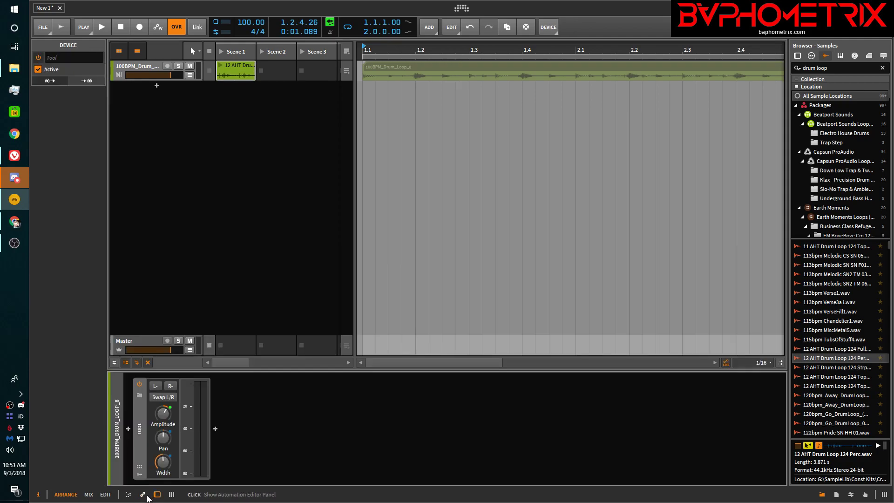
pyautogui.click(157, 495)
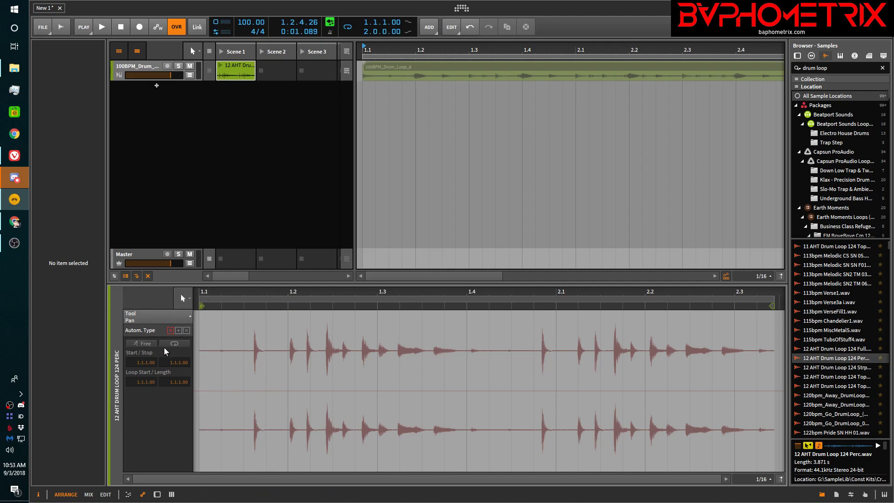
# - Compare clip and track Pan automation for the arranger's 100BPM_Drum_Loop_8 clip, and check the track's automation lanes
pyautogui.click(424, 63)
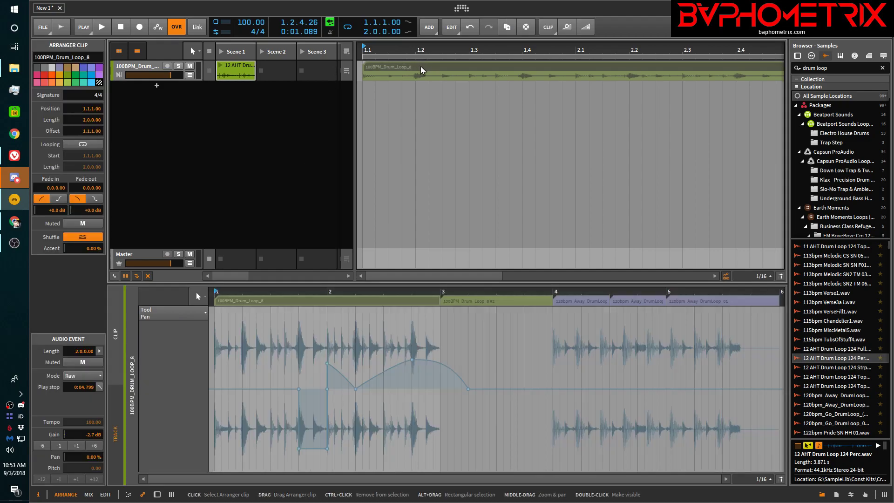
pyautogui.click(116, 336)
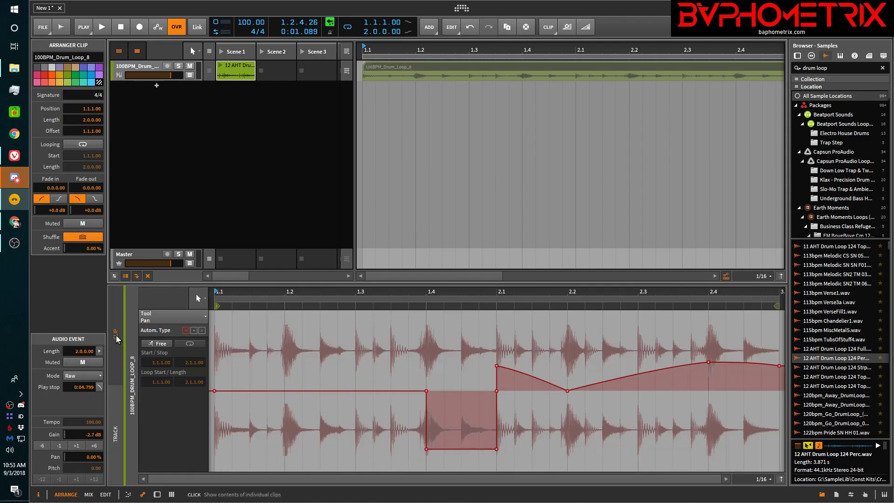
pyautogui.click(114, 439)
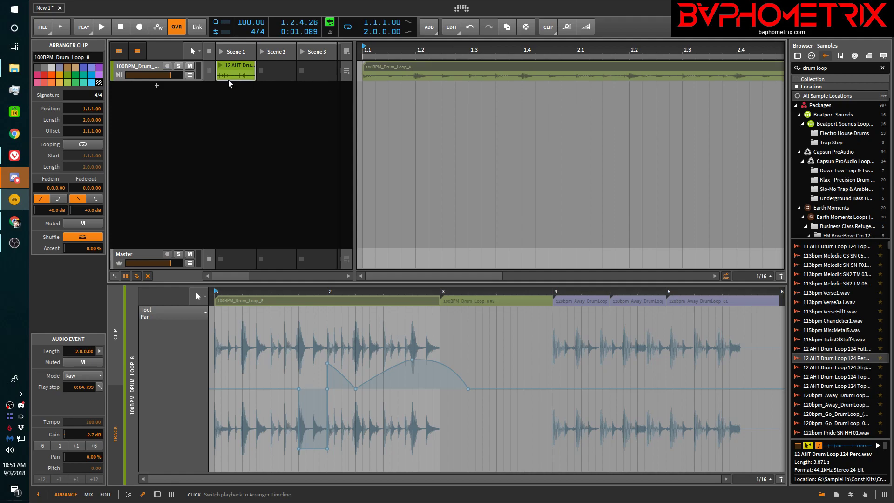
pyautogui.click(189, 75)
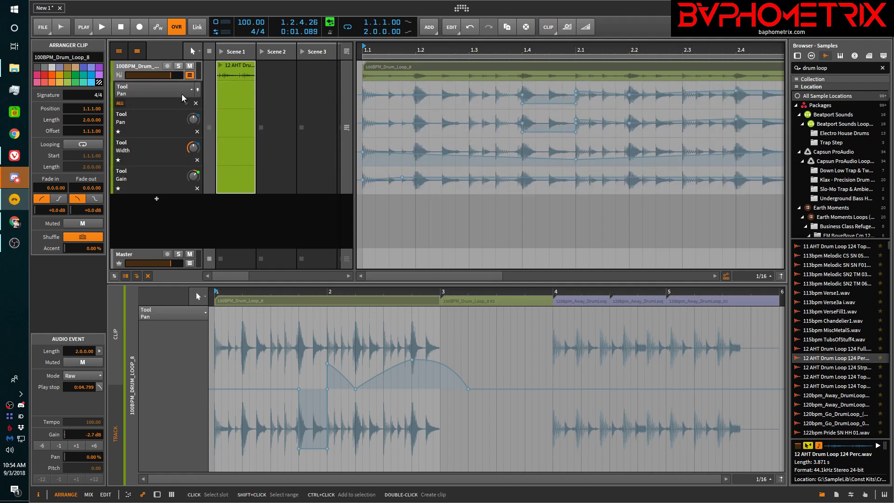
pyautogui.click(189, 75)
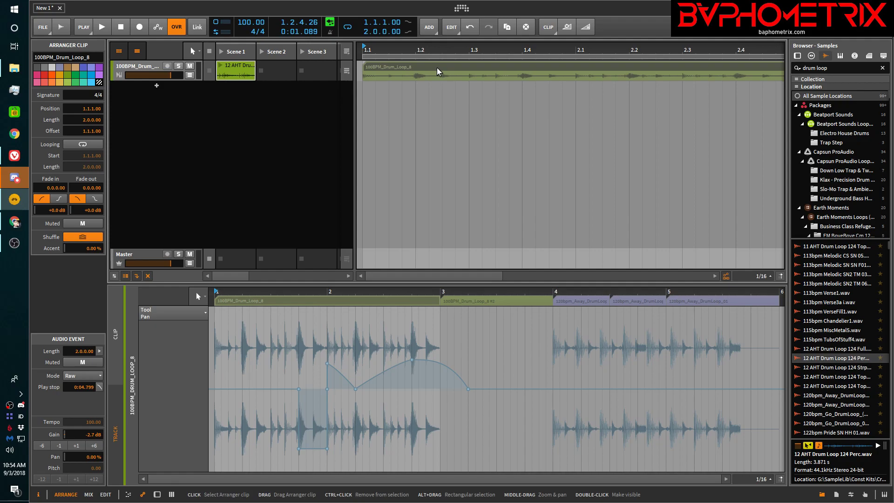
# - Reset the playhead to the start, return the track's playback to the arranger, and show the 100BPM_Drum_Loop_8 clip's own Pan automation
pyautogui.press('Home')
pyautogui.click(347, 76)
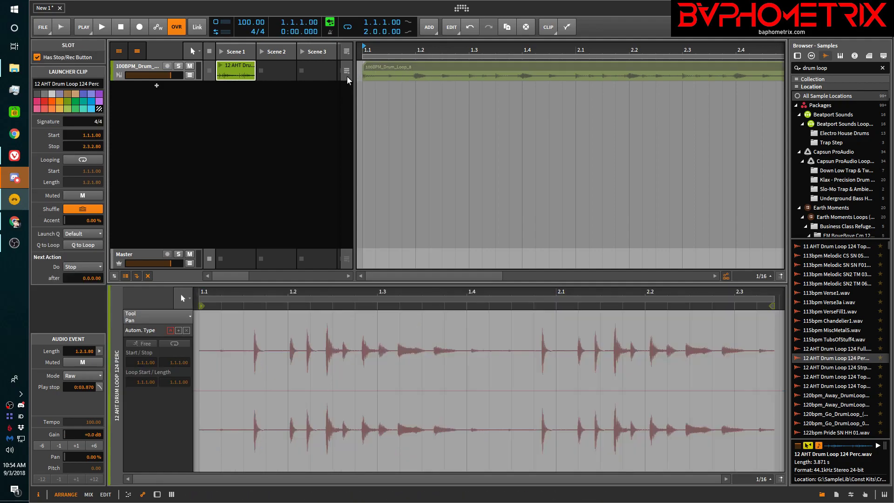
pyautogui.click(401, 65)
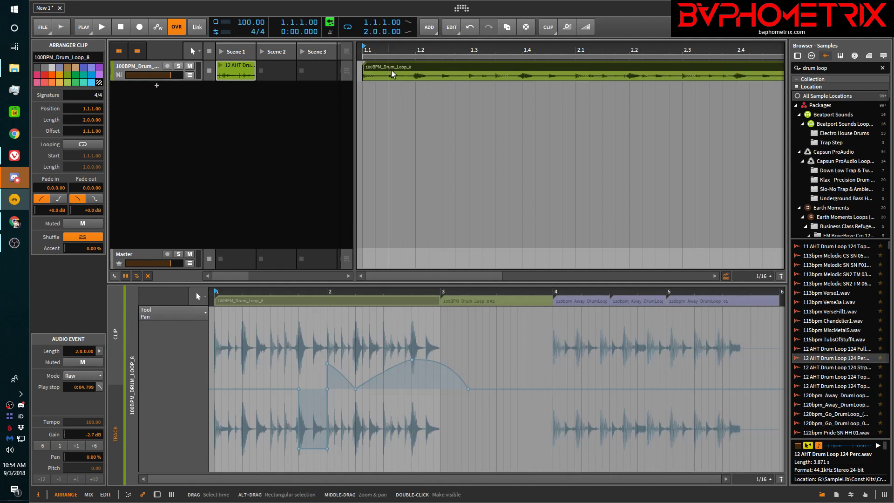
pyautogui.click(115, 353)
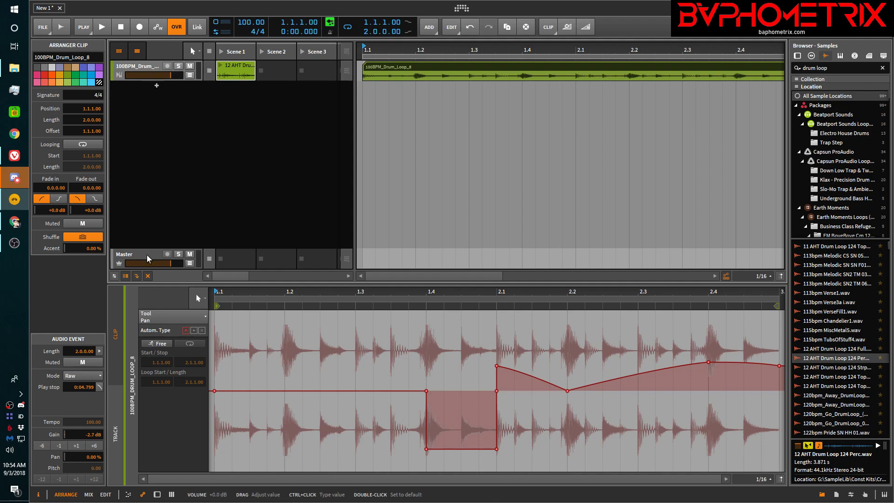
# - Set the 12 AHT Drum Loop 124 Perc launcher clip's Pan automation to the relative additive type and add a 0% point at its start
pyautogui.click(239, 63)
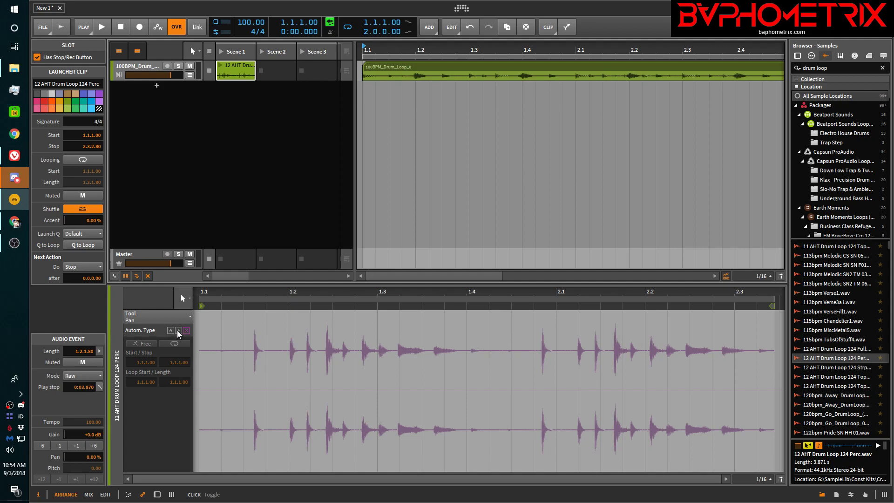
pyautogui.click(177, 330)
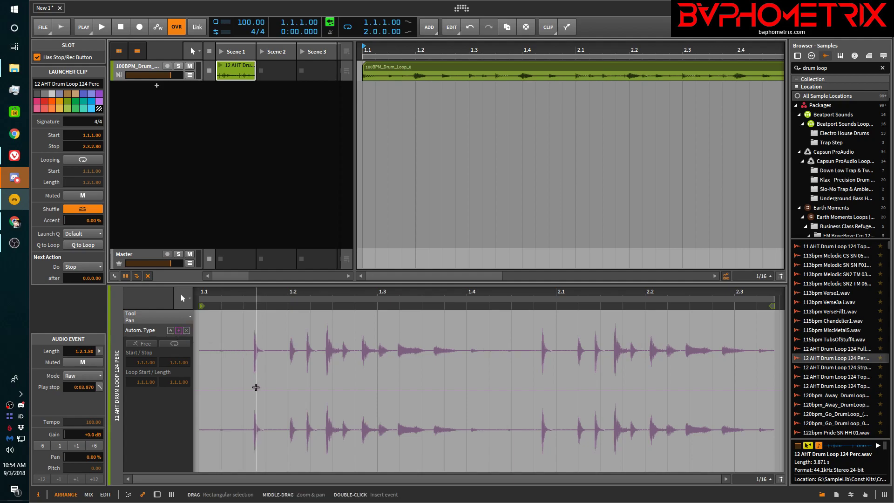
pyautogui.click(200, 392)
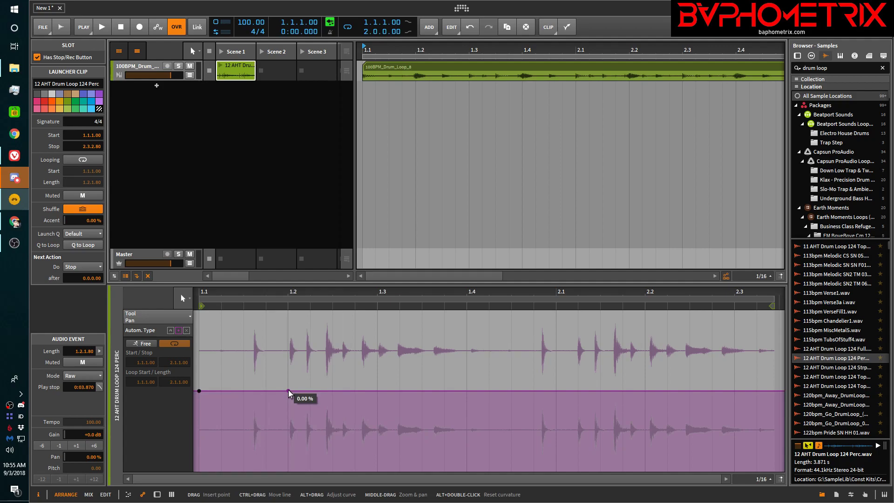
# - Draw a zigzag of additive Pan points alternating between about 25% and -25% at 1.2, 1.3, 1.4, 2.1, 2.2 and 2.2.4
pyautogui.click(289, 367)
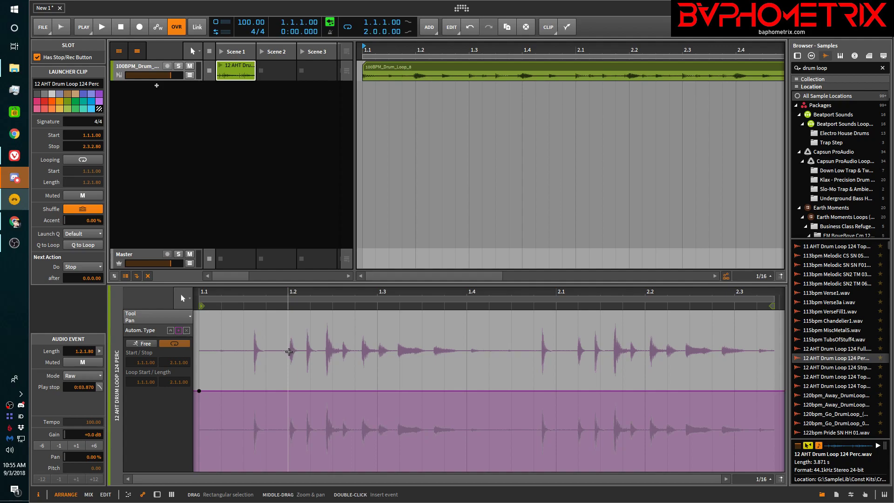
pyautogui.doubleClick(289, 351)
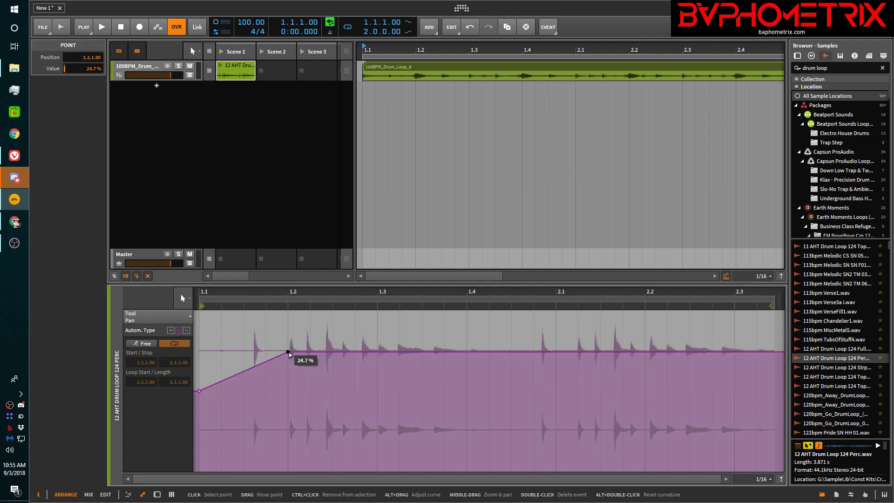
pyautogui.doubleClick(378, 430)
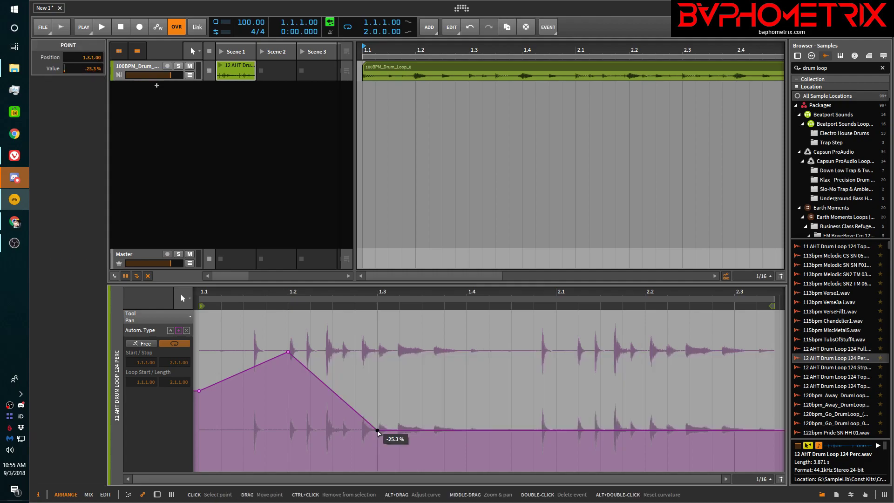
pyautogui.doubleClick(467, 351)
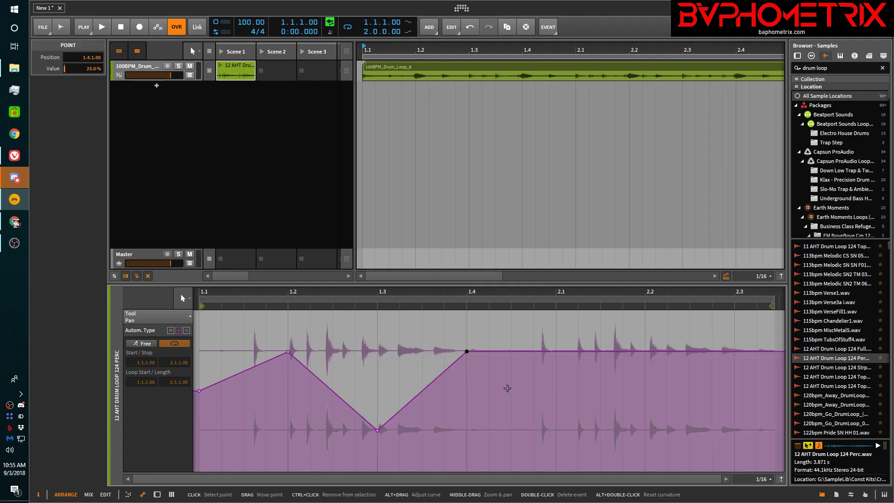
pyautogui.doubleClick(558, 430)
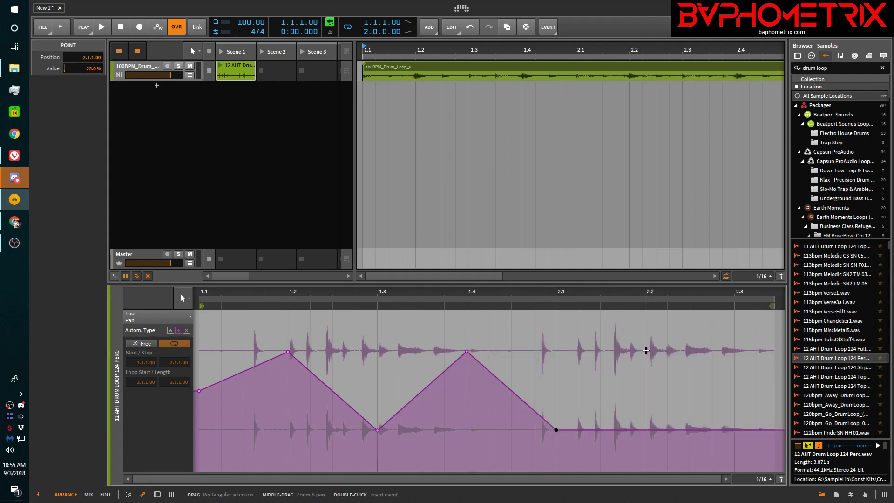
pyautogui.doubleClick(645, 350)
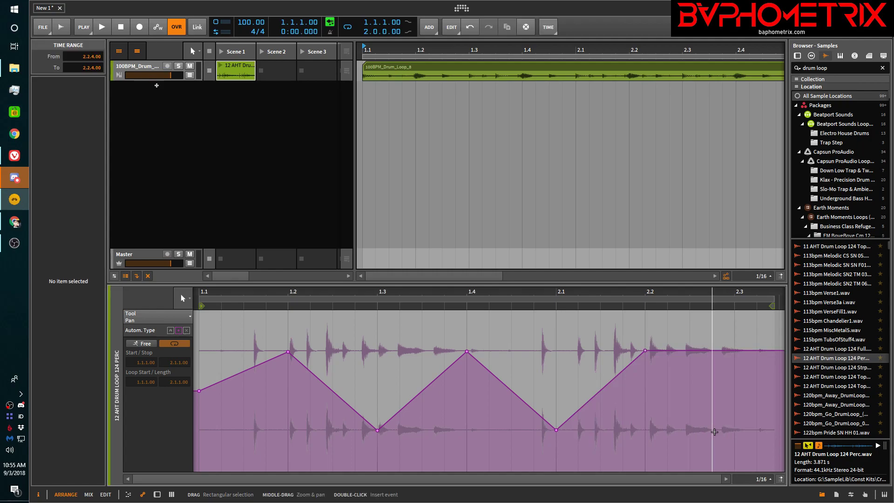
pyautogui.doubleClick(713, 432)
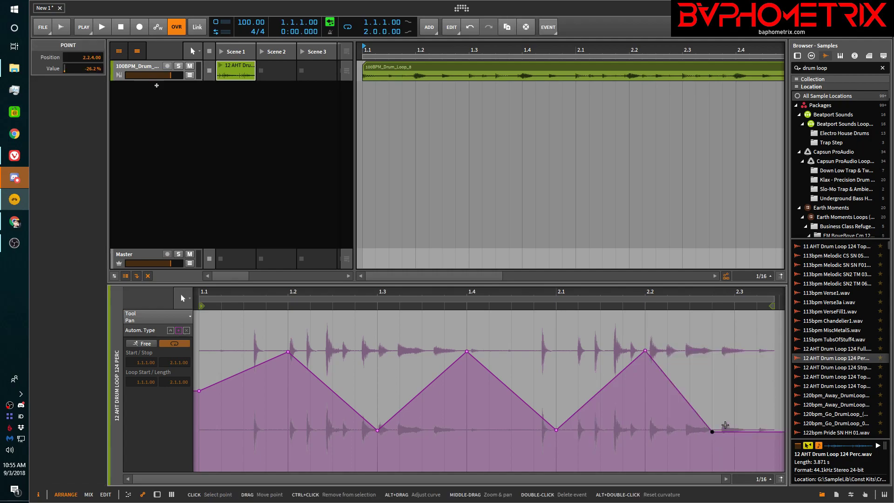
# - Add a final additive Pan point near the clip's end at 2.3.2.62 and set its value to 0%
pyautogui.doubleClick(780, 389)
pyautogui.moveTo(780, 388); pyautogui.dragTo(771, 385)
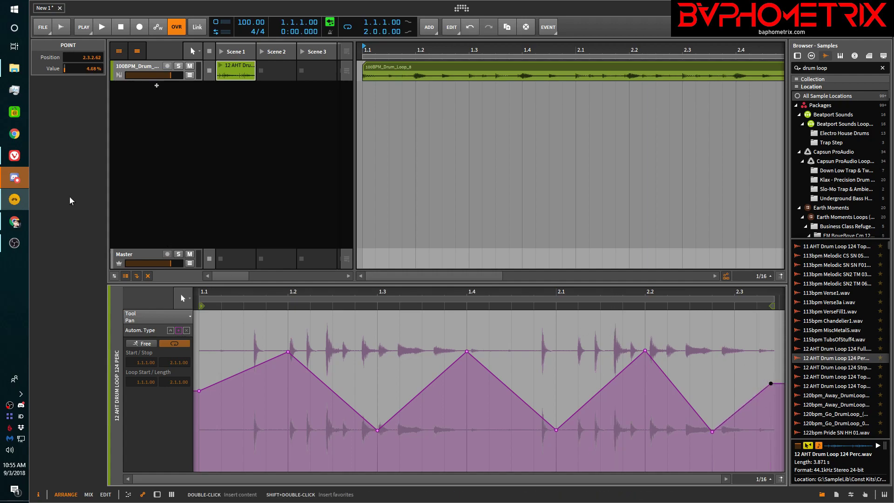
pyautogui.keyDown('ctrl'); pyautogui.click(90, 69); pyautogui.keyUp('ctrl')
pyautogui.write('0')
pyautogui.press('Return')
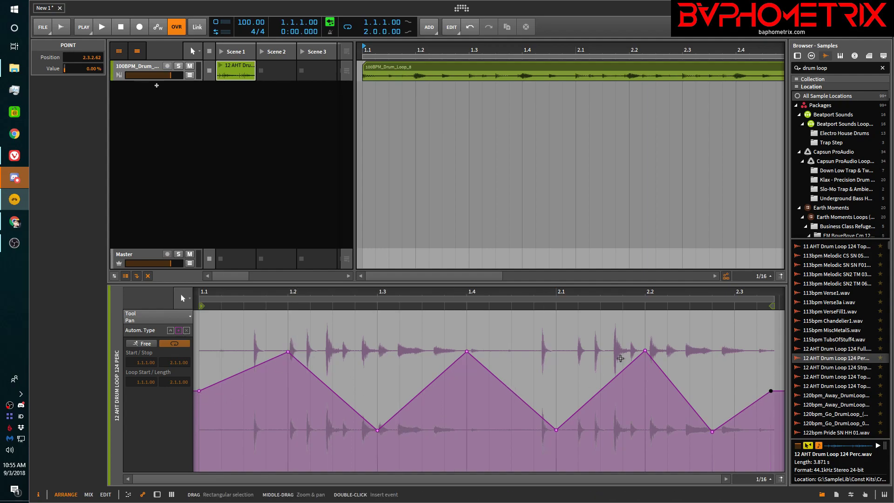
# - Switch the clip's Pan automation to the absolute type and add points at the clip's start, 1.4 and end at about -1.73%
pyautogui.moveTo(768, 395)
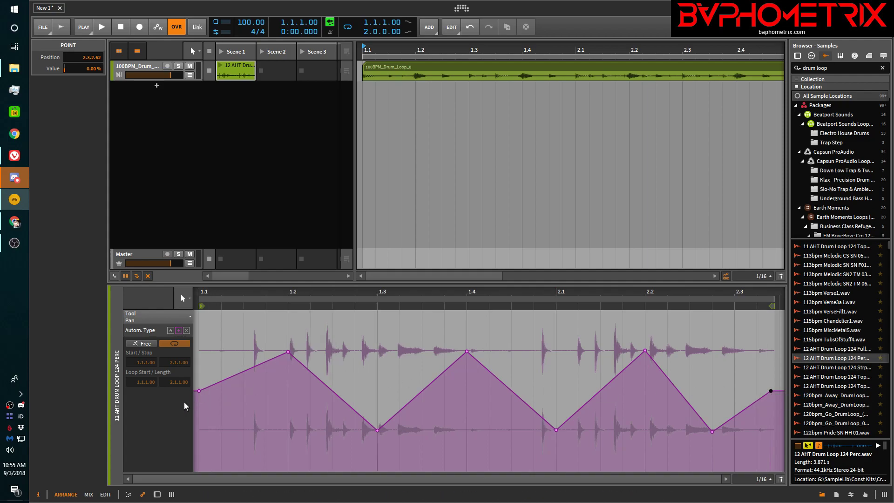
pyautogui.moveTo(199, 392)
pyautogui.click(171, 331)
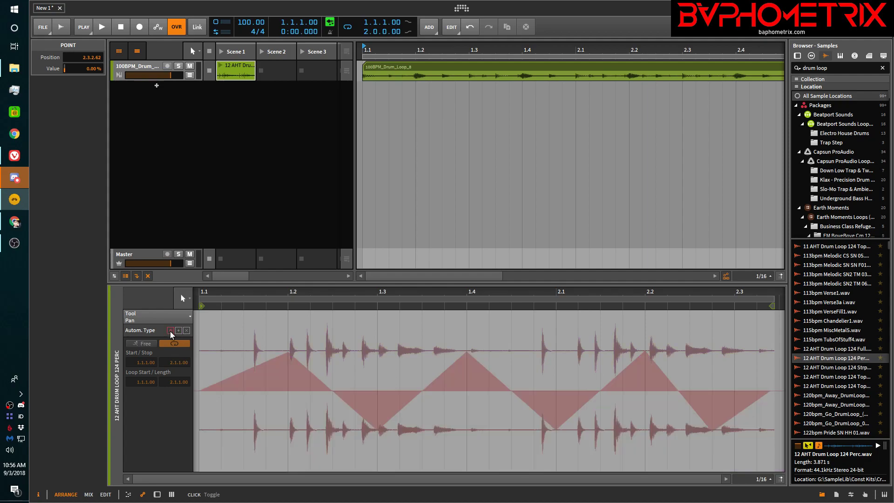
pyautogui.doubleClick(200, 392)
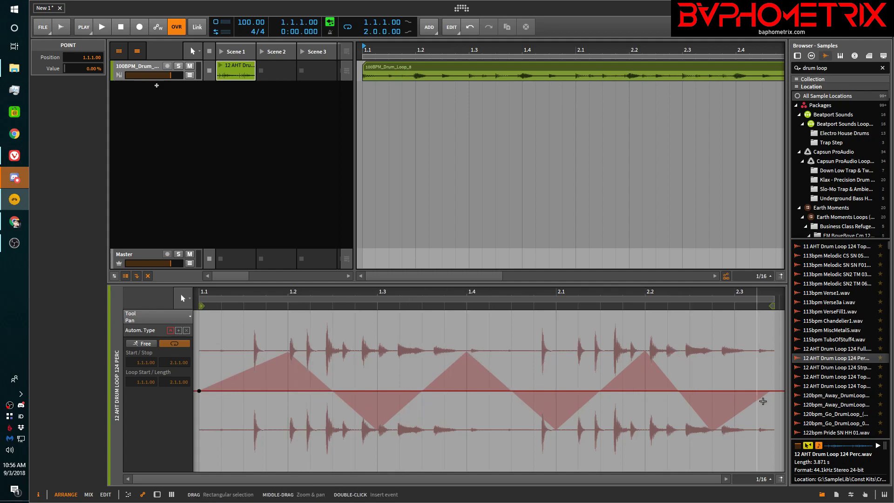
pyautogui.moveTo(199, 392)
pyautogui.mouseDown()
pyautogui.moveTo(199, 357)
pyautogui.moveTo(199, 434)
pyautogui.moveTo(199, 354)
pyautogui.moveTo(198, 420)
pyautogui.moveTo(199, 355)
pyautogui.moveTo(199, 392)
pyautogui.mouseUp()
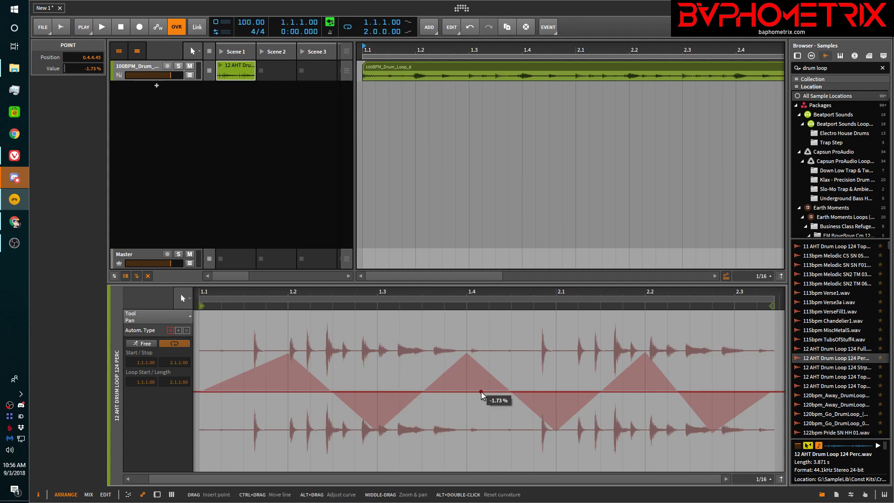
pyautogui.click(468, 391)
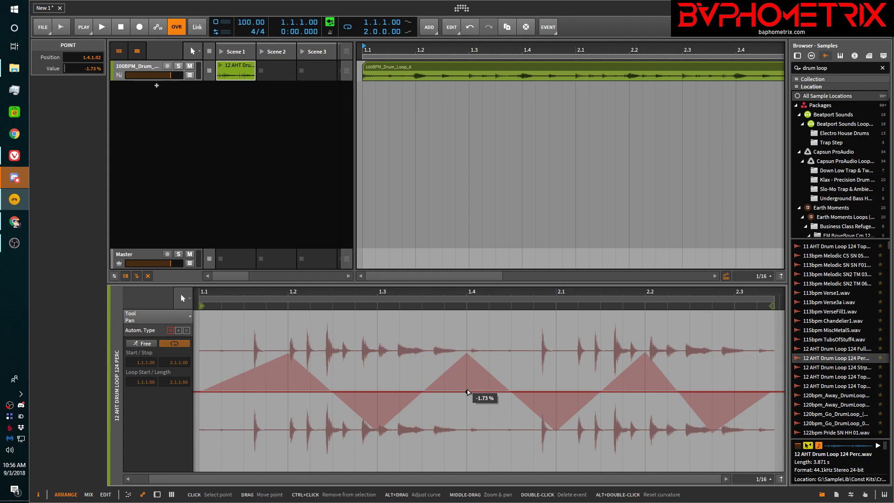
pyautogui.click(198, 393)
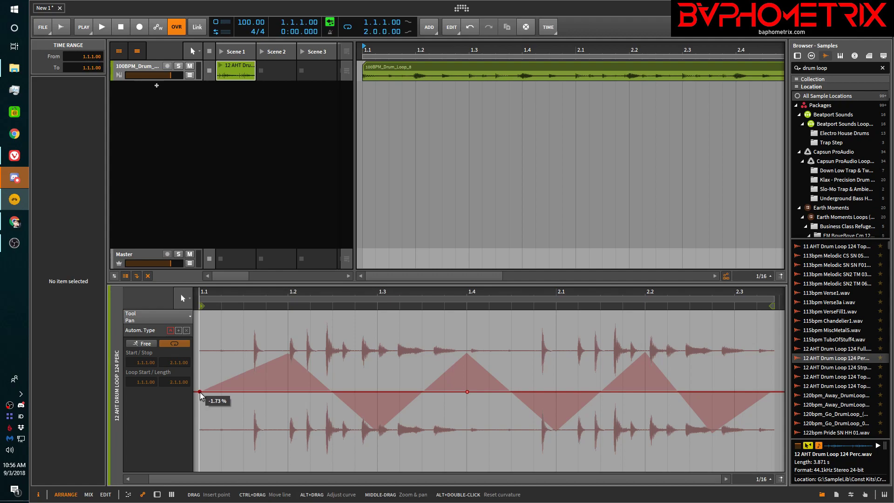
pyautogui.click(200, 392)
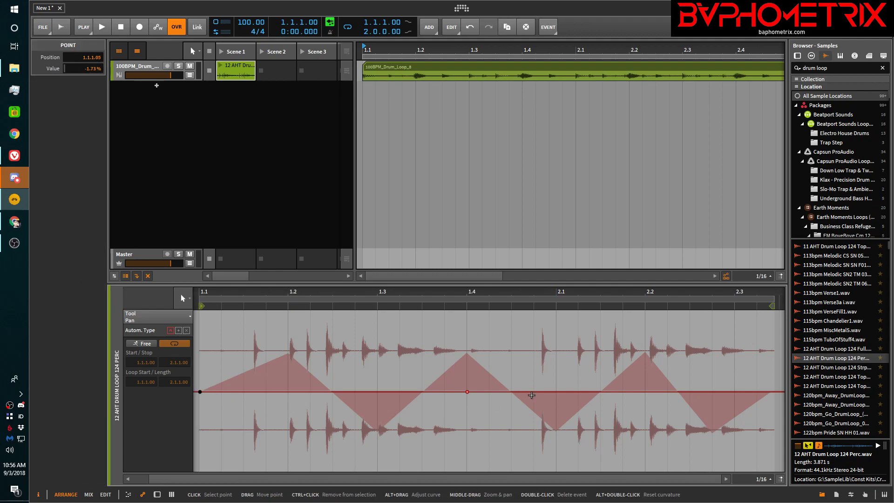
pyautogui.click(773, 392)
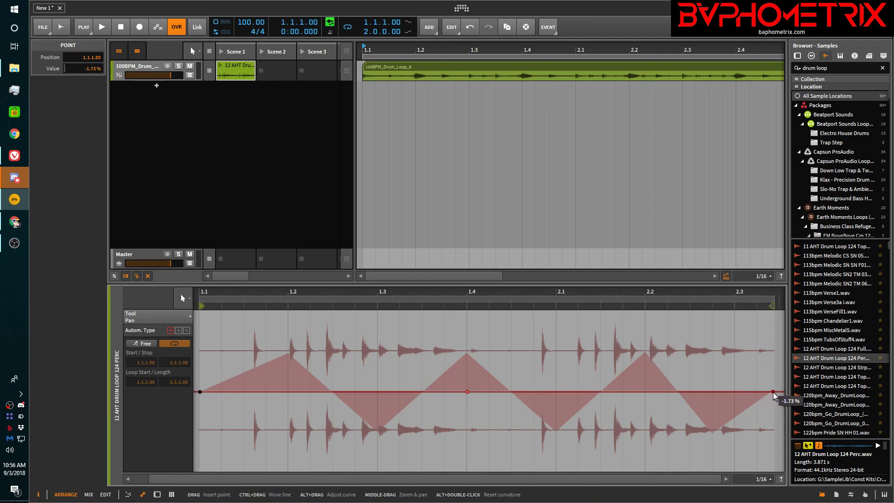
# - Raise the absolute Pan point at 1.4 to about 36.3% and bend the segments on both sides into an upward arc
pyautogui.moveTo(467, 392); pyautogui.dragTo(467, 362)
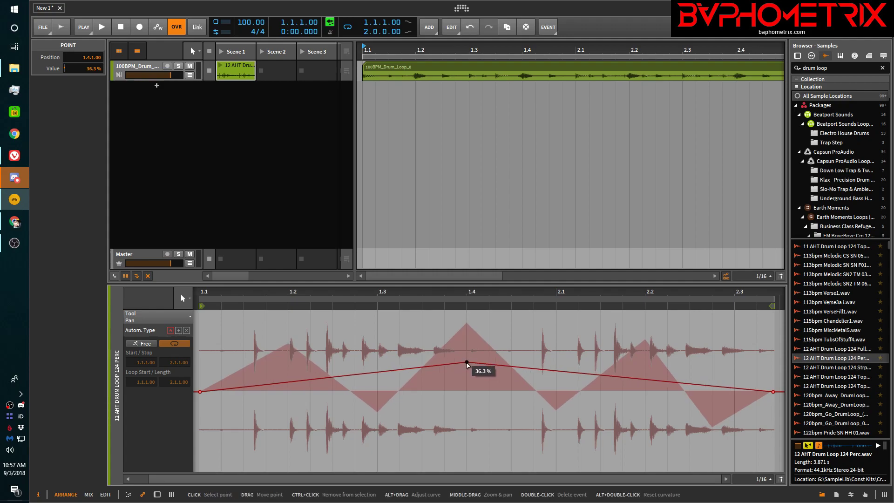
pyautogui.press('alt')
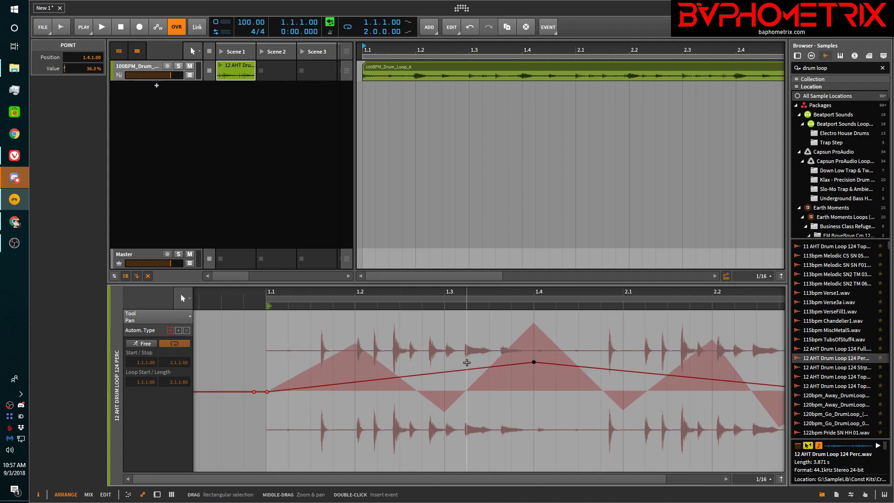
pyautogui.press('alt')
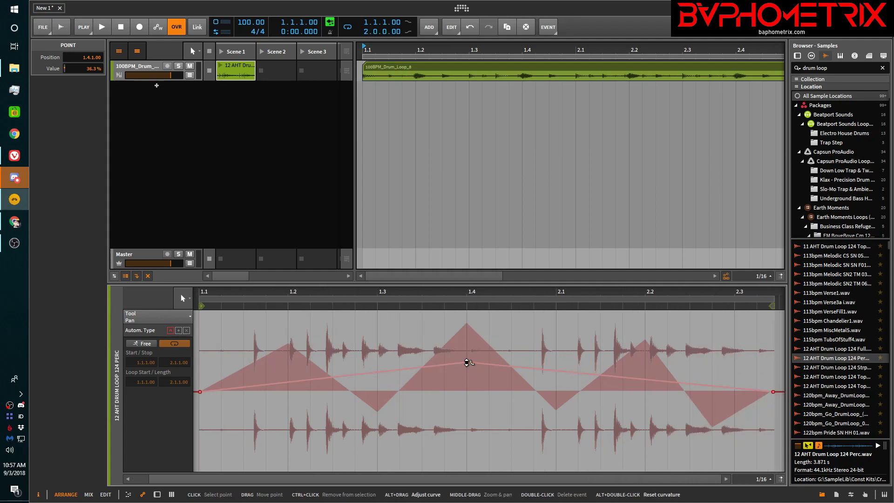
pyautogui.moveTo(468, 362)
pyautogui.mouseDown()
pyautogui.moveTo(468, 341)
pyautogui.moveTo(467, 372)
pyautogui.moveTo(468, 353)
pyautogui.mouseUp()
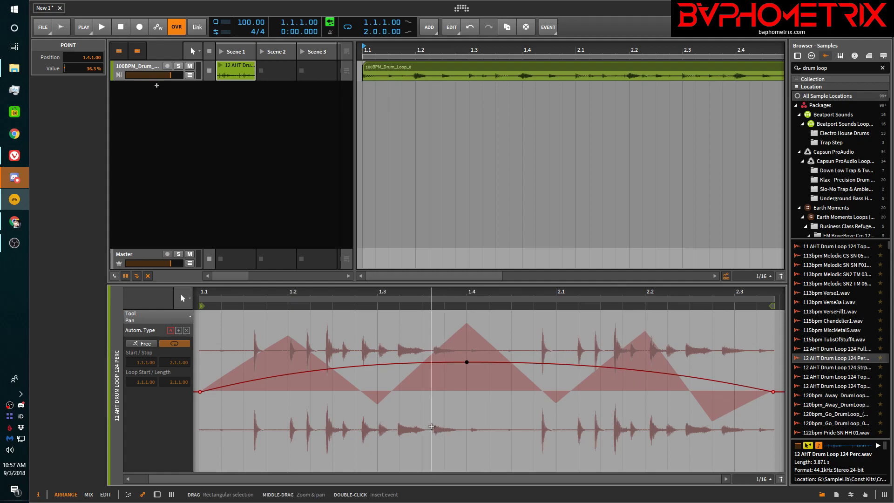
# - Switch the clip's Pan automation to multiplicative, add a 50% point at 2.1, and draw a flat minimum-level section from 1.1 up to it
pyautogui.click(186, 331)
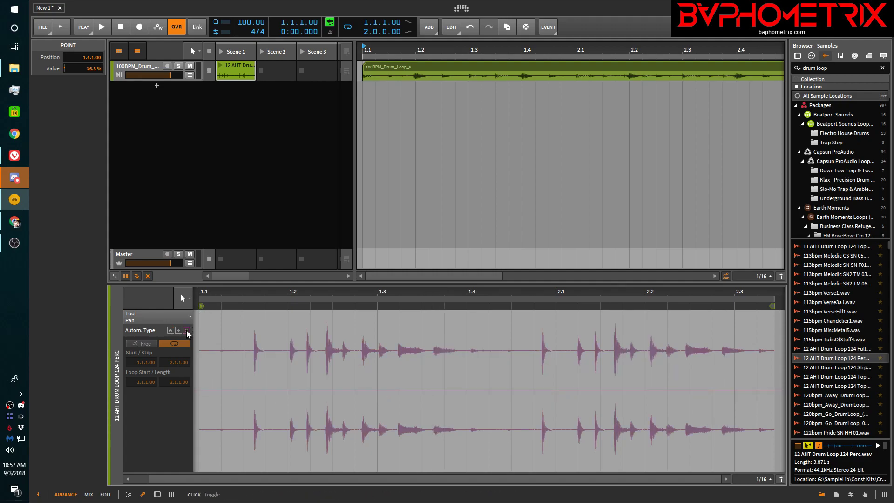
pyautogui.doubleClick(556, 391)
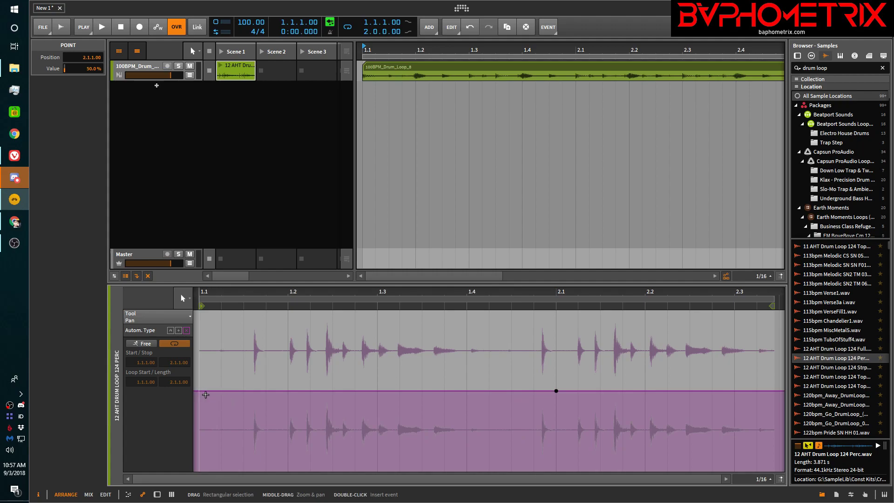
pyautogui.press('3')
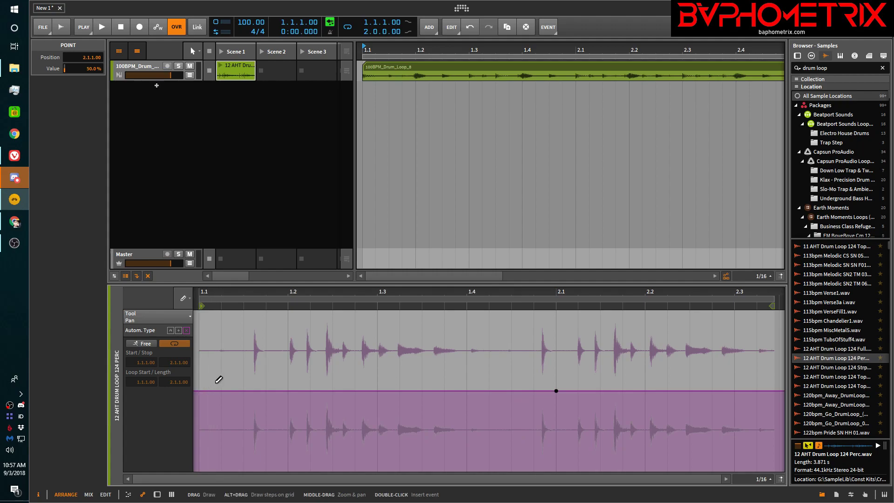
pyautogui.press('alt')
pyautogui.moveTo(210, 386)
pyautogui.mouseDown()
pyautogui.moveTo(213, 475)
pyautogui.moveTo(372, 497)
pyautogui.moveTo(536, 501)
pyautogui.mouseUp()
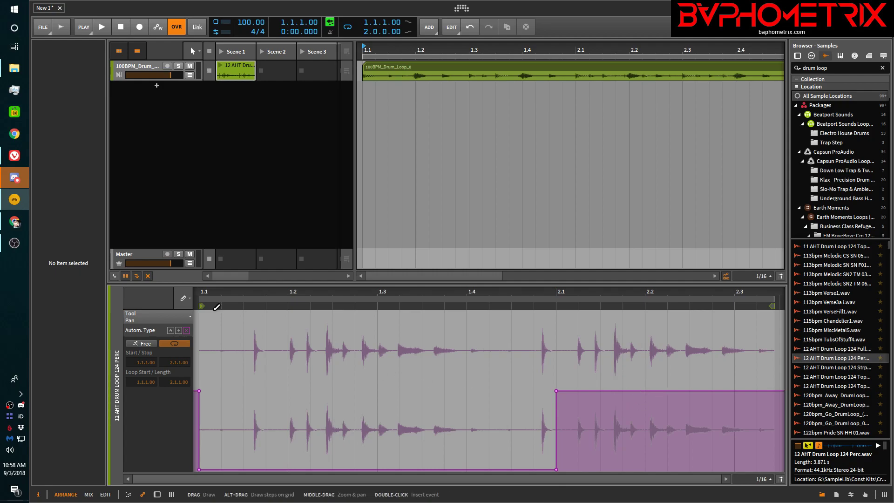
pyautogui.click(171, 331)
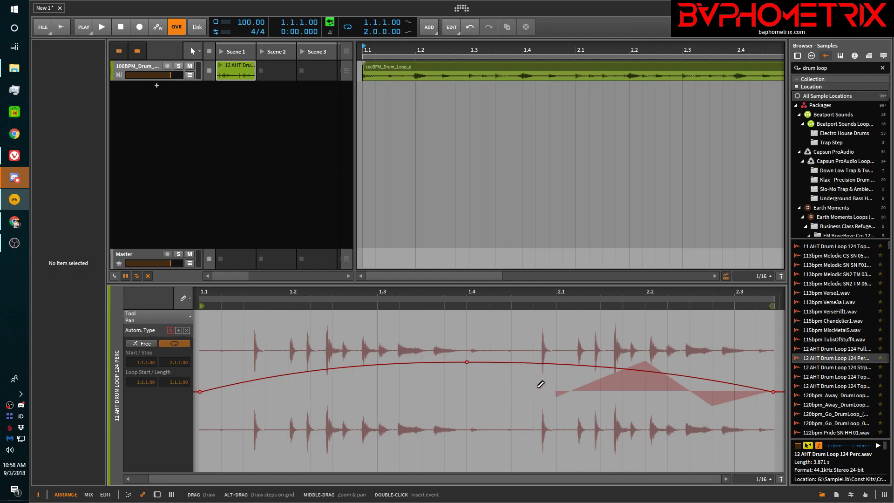
pyautogui.click(186, 330)
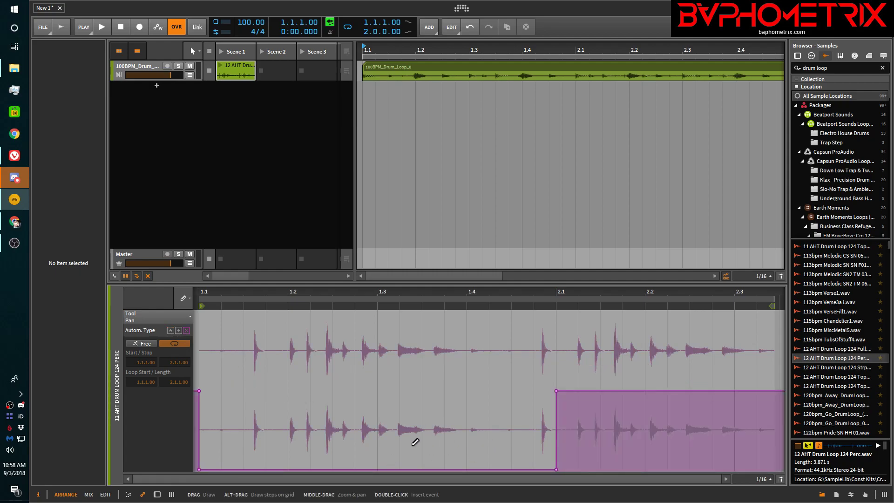
# - Raise the two minimum-level multiplicative Pan points at 1.1 and 2.1 to 50%
pyautogui.press('1')
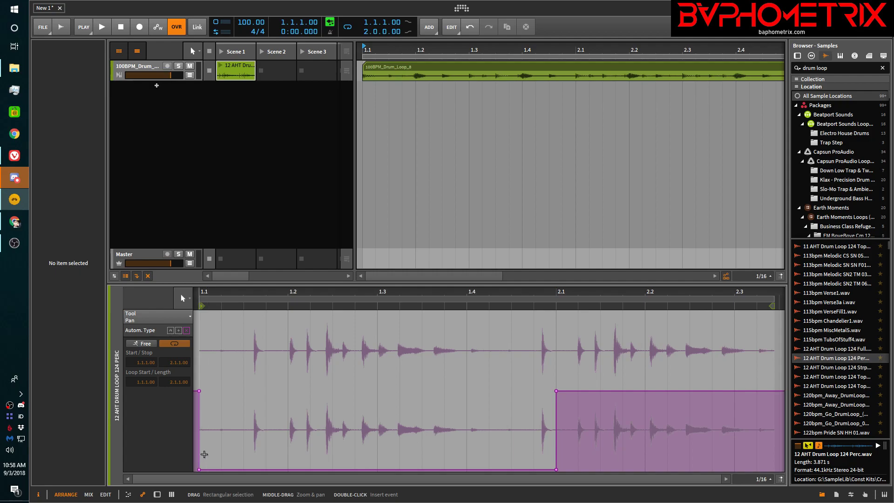
pyautogui.moveTo(195, 460); pyautogui.dragTo(576, 478)
pyautogui.press('Up')
pyautogui.press('Up')
pyautogui.press('Up')
pyautogui.press('Up')
pyautogui.press('Up')
pyautogui.press('Up')
pyautogui.press('Up')
pyautogui.press('Up')
pyautogui.press('Up')
pyautogui.press('Up')
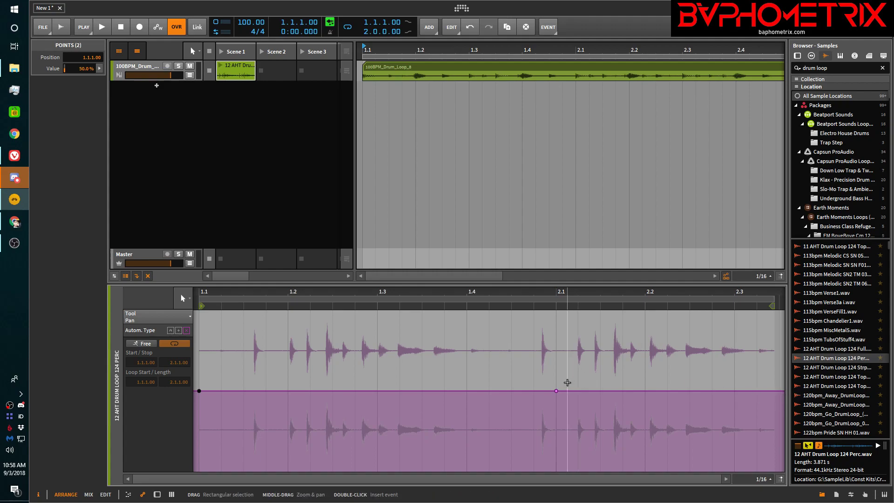
# - Draw a raised multiplicative Pan section from 2.1 to just past the clip's end and set its upper points to 60%
pyautogui.press('3')
pyautogui.moveTo(568, 382)
pyautogui.mouseDown()
pyautogui.moveTo(566, 300)
pyautogui.moveTo(769, 288)
pyautogui.mouseUp()
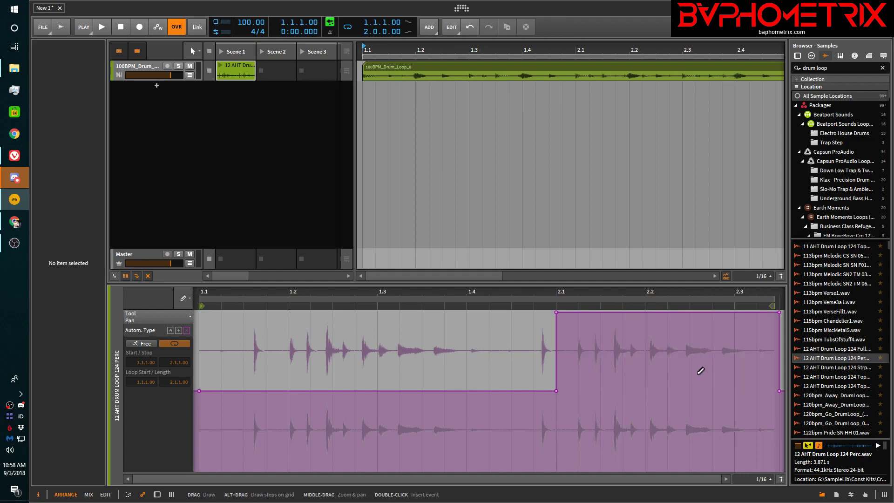
pyautogui.press('1')
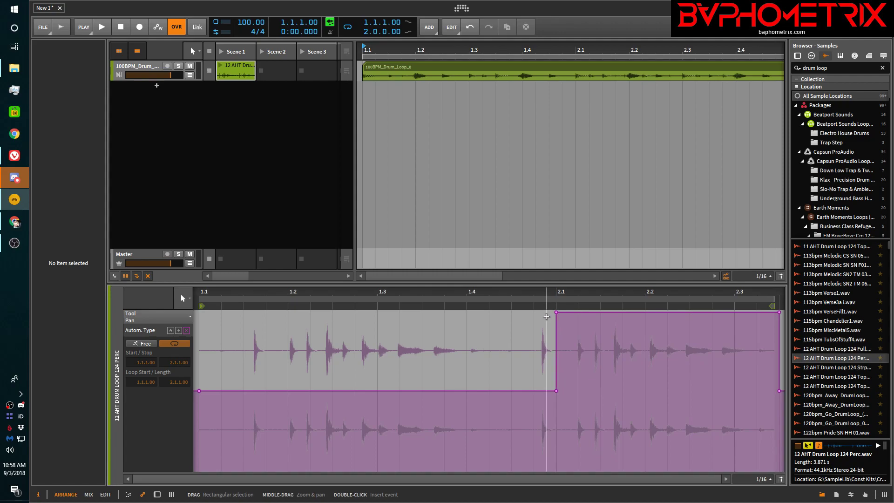
pyautogui.moveTo(548, 318)
pyautogui.mouseDown()
pyautogui.moveTo(776, 312)
pyautogui.moveTo(762, 310)
pyautogui.mouseUp()
pyautogui.press('Down')
pyautogui.press('Down')
pyautogui.press('Down')
pyautogui.press('Down')
pyautogui.press('Down')
pyautogui.press('Down')
pyautogui.press('Down')
pyautogui.press('Down')
pyautogui.press('Down')
pyautogui.press('Down')
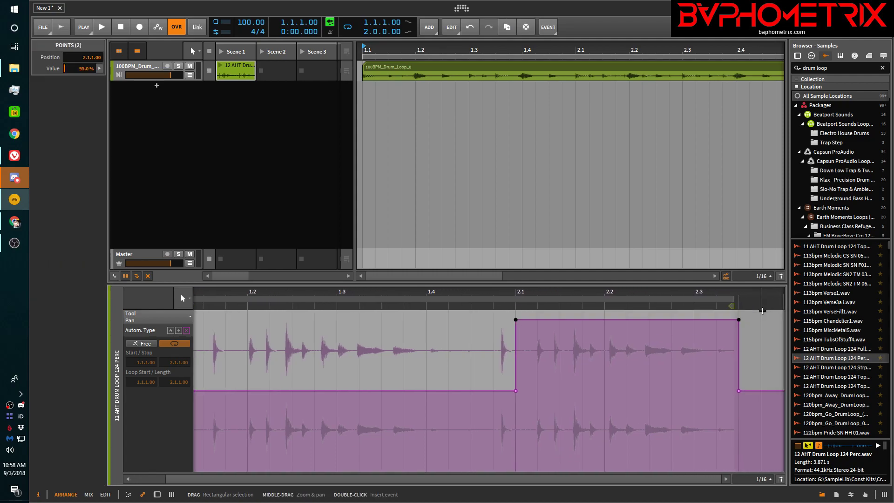
pyautogui.press('Down')
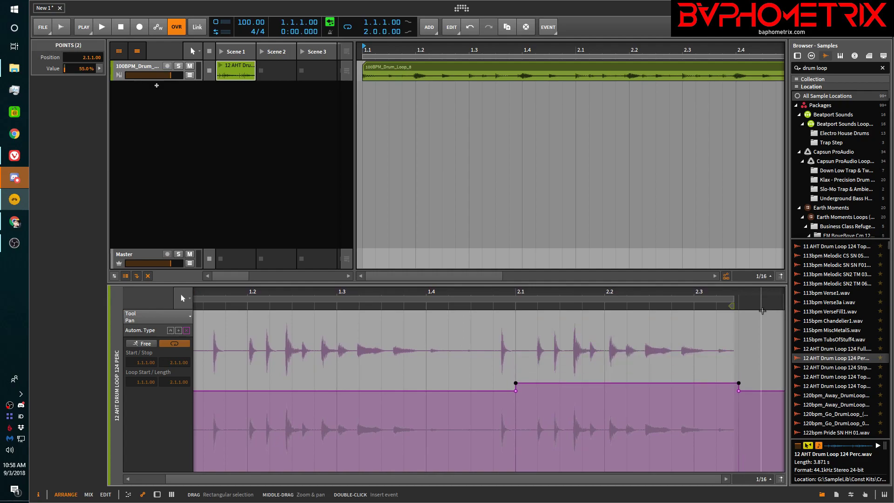
pyautogui.press('Up')
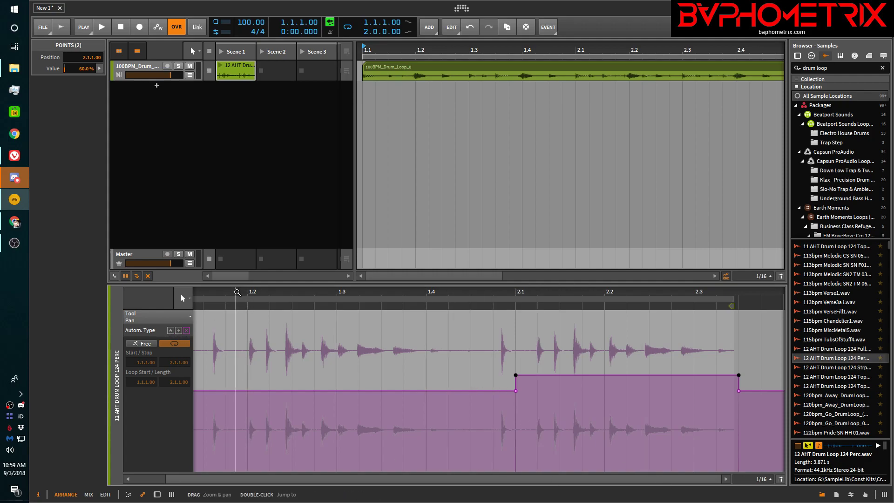
# - Raise the multiplicative Pan section after 2.1 to 75%, comparing its effect on the absolute automation display before and after
pyautogui.scroll(-2, 237, 293)
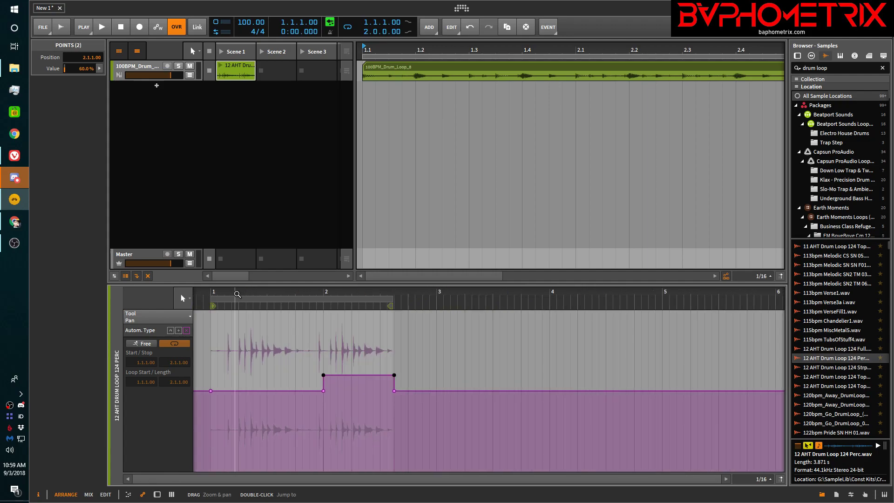
pyautogui.click(171, 330)
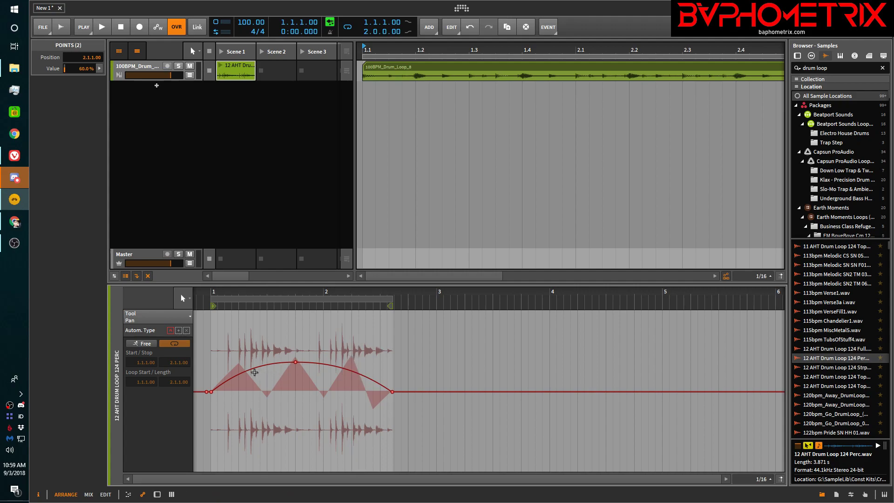
pyautogui.click(186, 331)
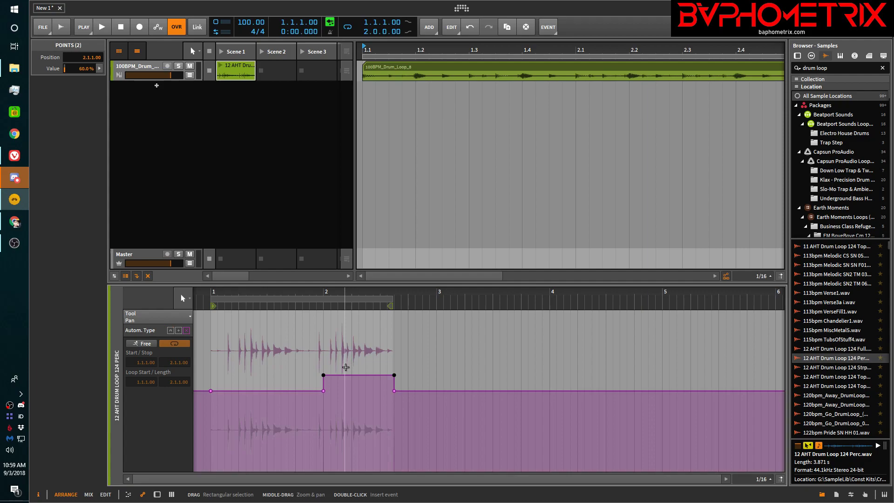
pyautogui.moveTo(317, 367); pyautogui.dragTo(317, 367)
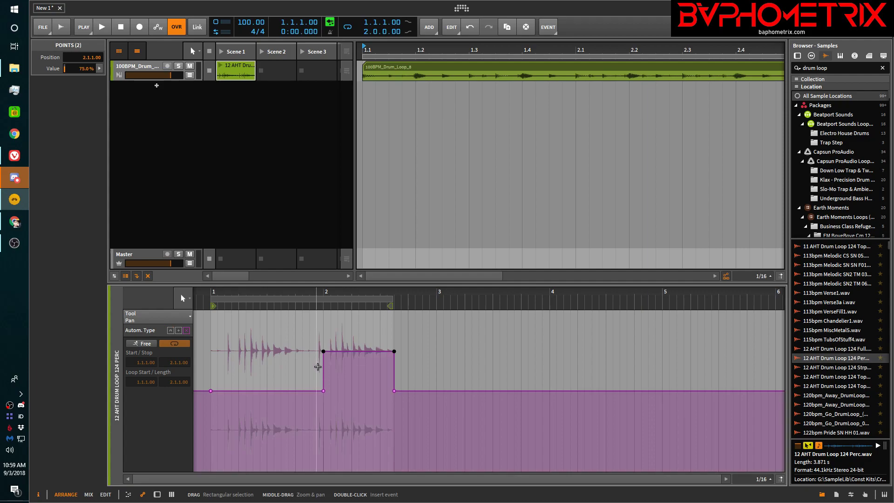
pyautogui.click(170, 330)
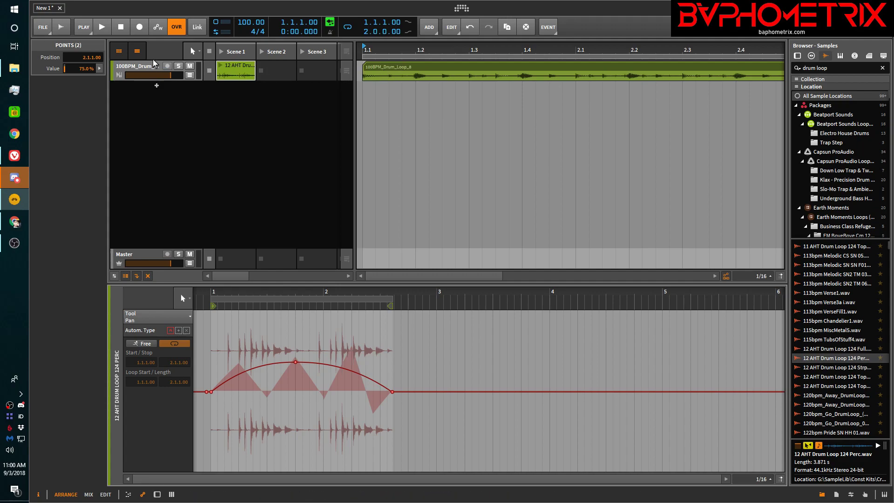
# - Copy the 12 AHT Drum Loop launcher clip onto a new arranger track at 1.1 and hide the clip launcher
pyautogui.click(231, 65)
pyautogui.moveTo(231, 65); pyautogui.dragTo(364, 107)
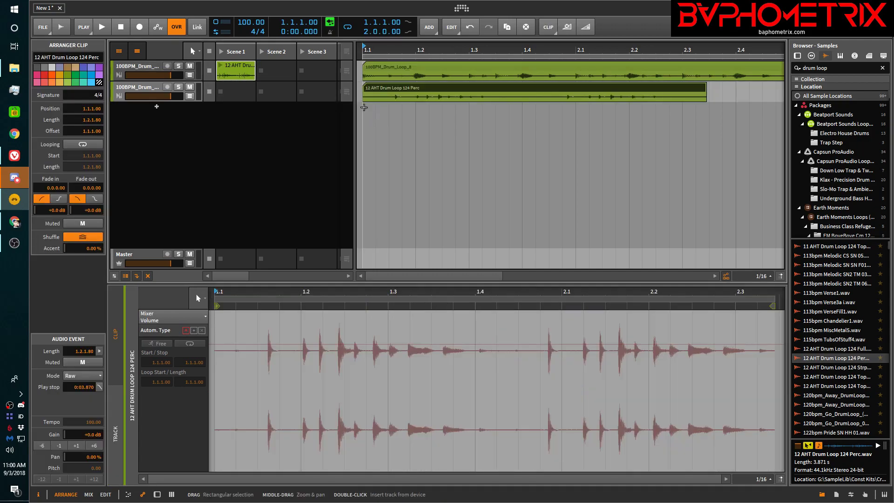
pyautogui.click(126, 52)
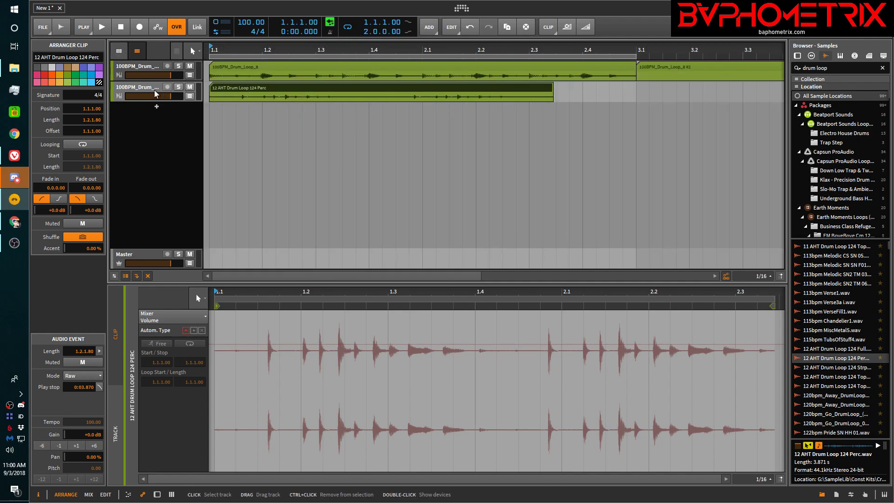
# - Show the new track's automation lane and check its available parameters and the all-lanes display
pyautogui.click(141, 88)
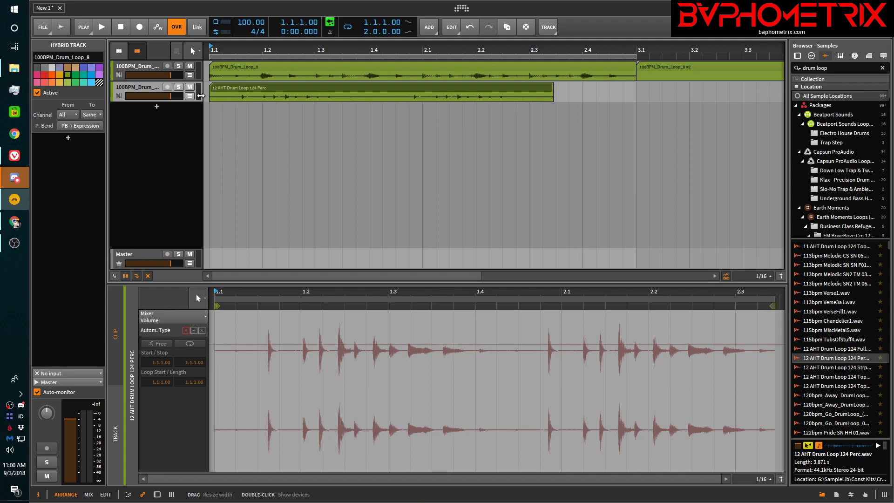
pyautogui.click(190, 96)
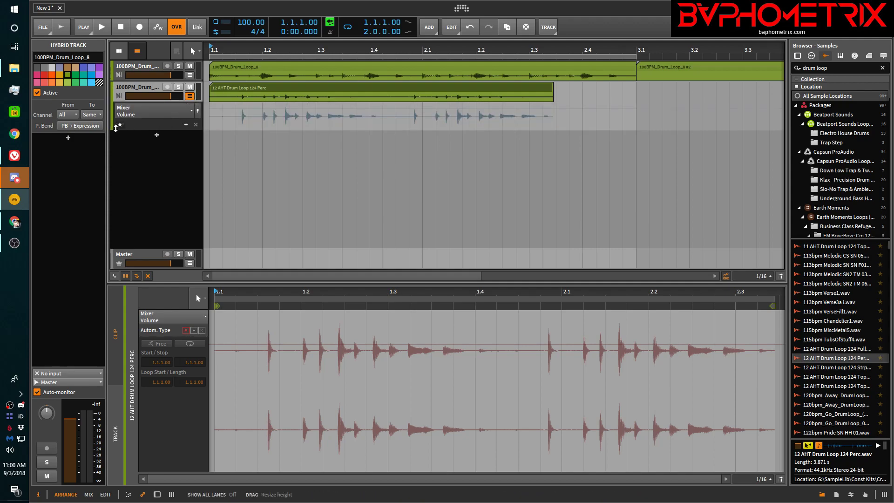
pyautogui.click(121, 125)
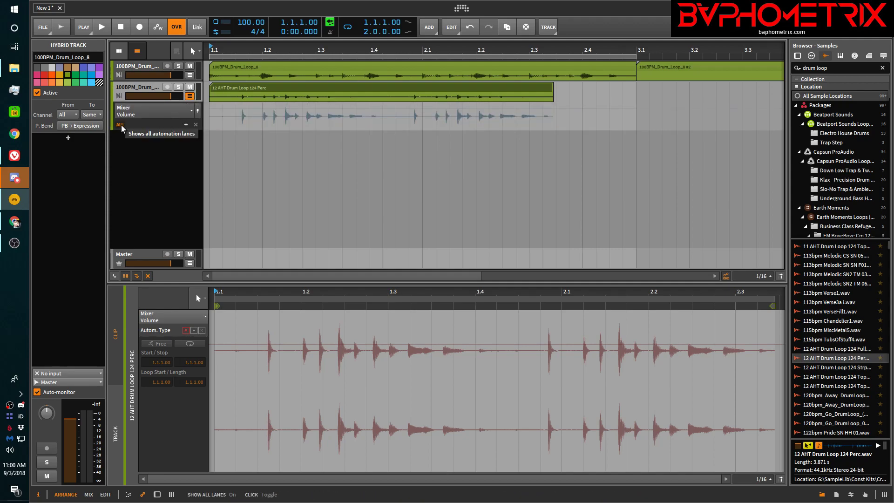
pyautogui.click(192, 112)
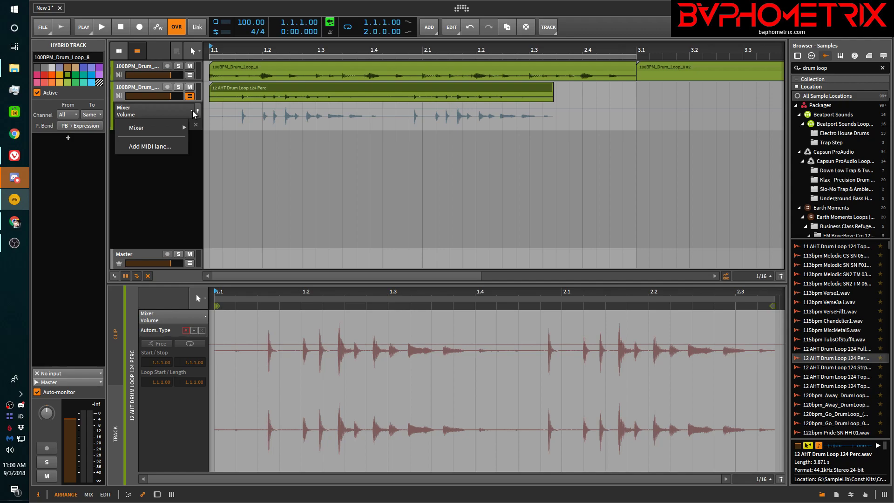
pyautogui.click(193, 113)
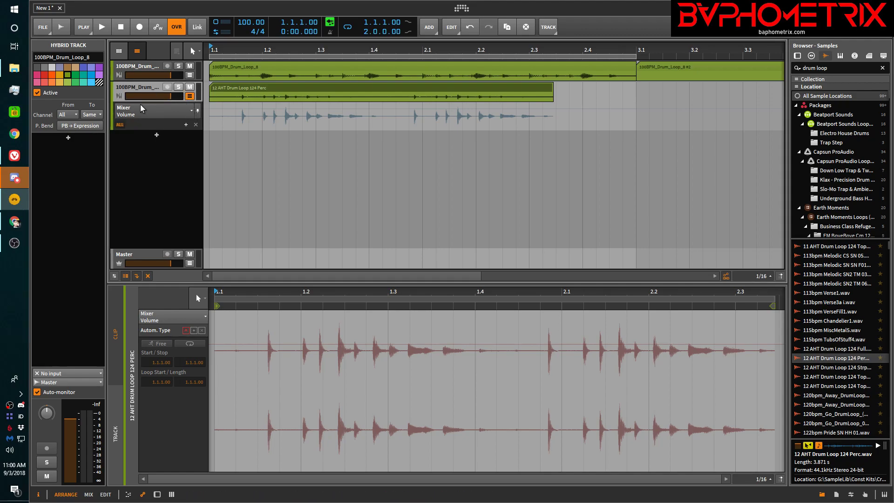
pyautogui.click(120, 125)
pyautogui.click(120, 125)
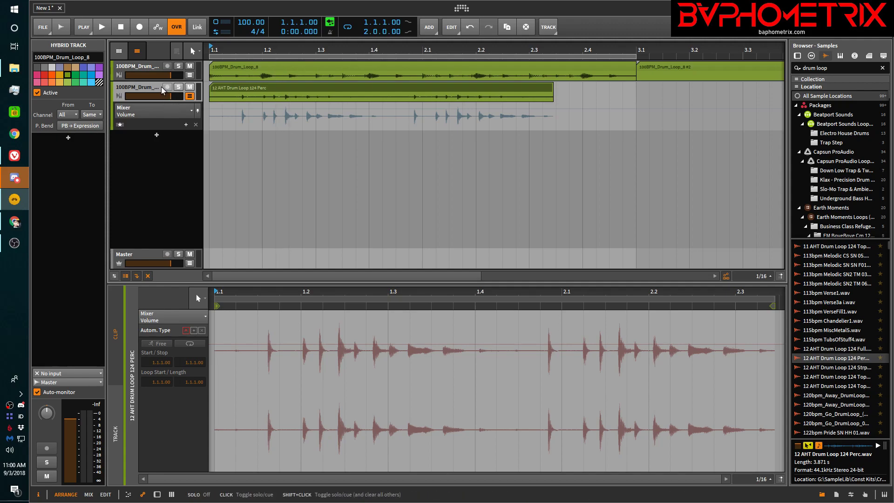
# - Set the new track's automation lane to the mixer's Pan parameter
pyautogui.click(238, 92)
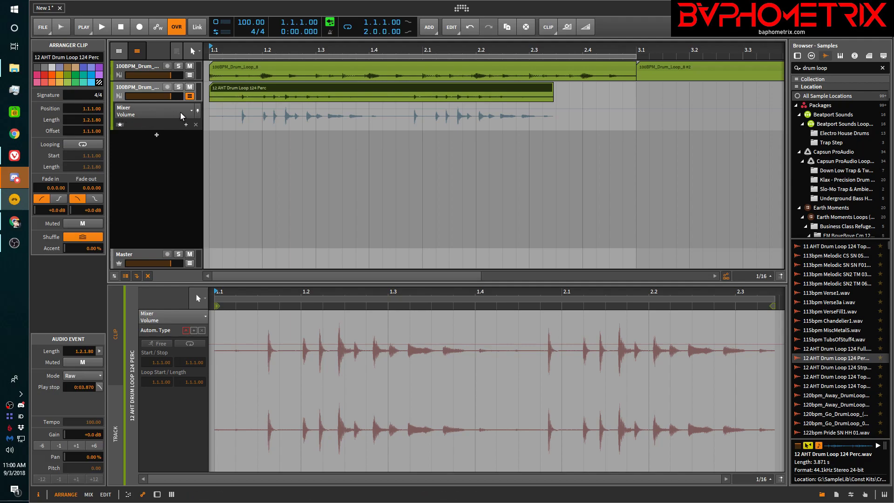
pyautogui.click(192, 111)
pyautogui.moveTo(172, 132)
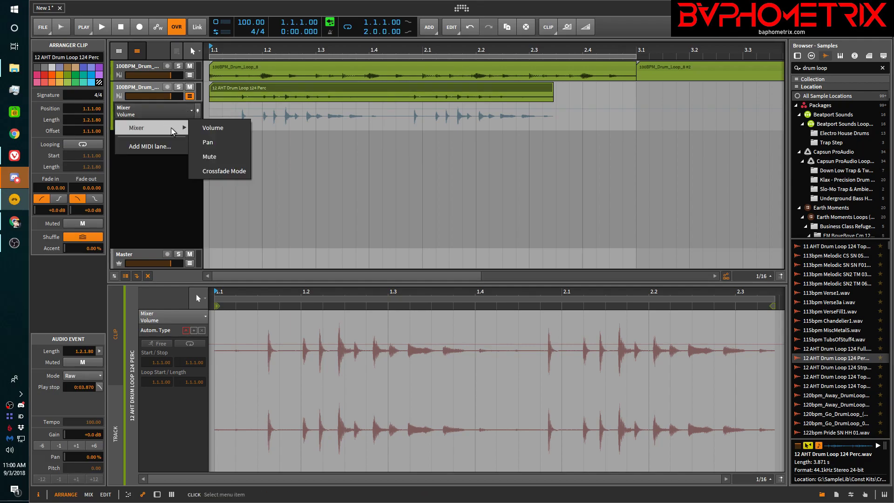
pyautogui.click(207, 142)
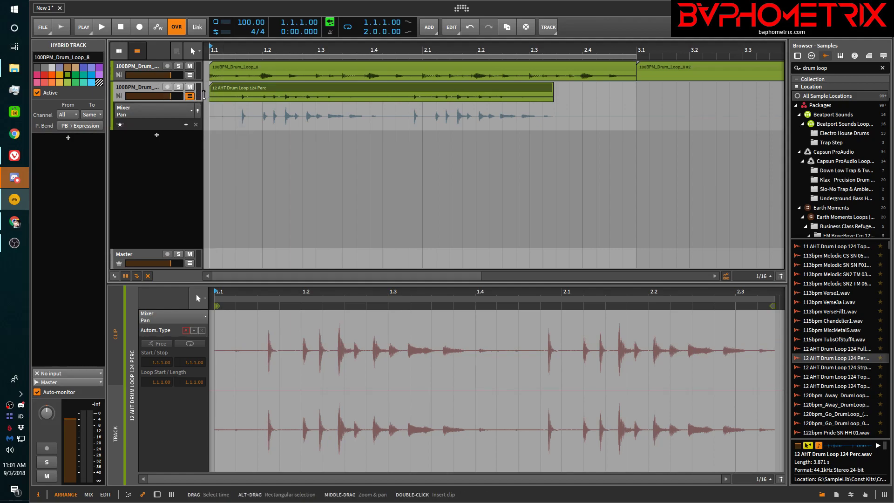
# - Show the clip launcher again and compare the launcher clip's Pan automation target with the devices on both tracks
pyautogui.click(119, 51)
pyautogui.click(237, 69)
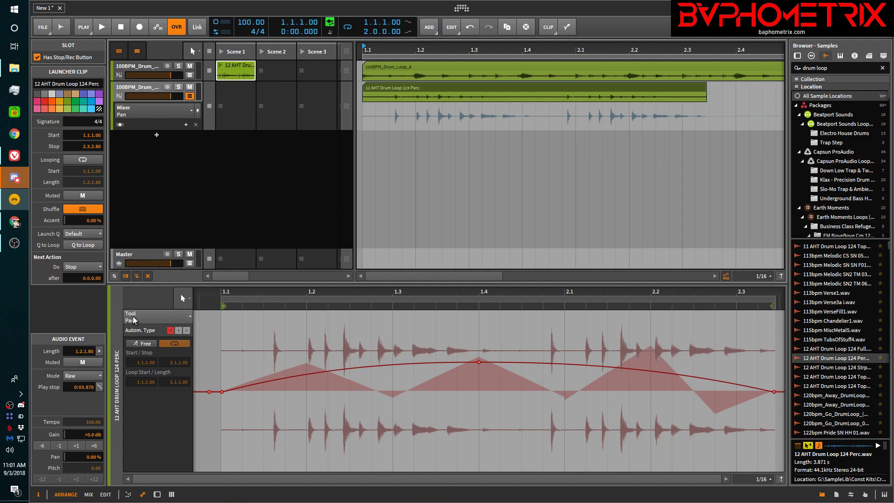
pyautogui.click(141, 65)
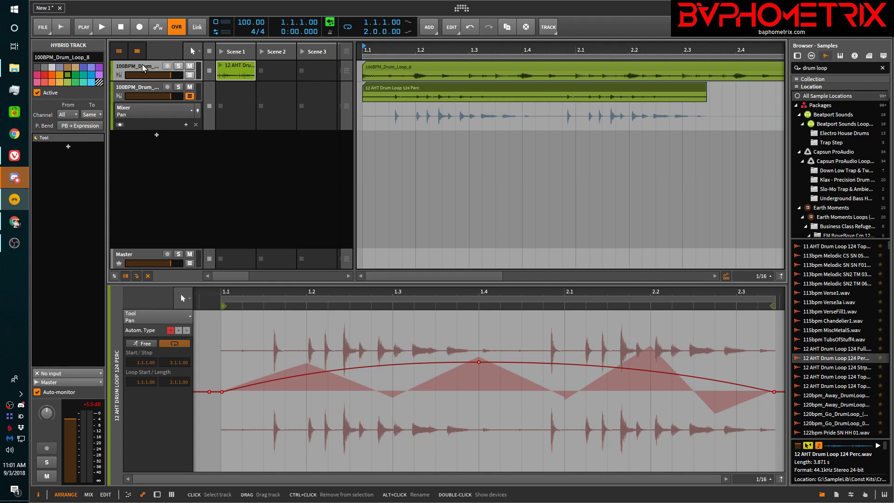
pyautogui.doubleClick(142, 64)
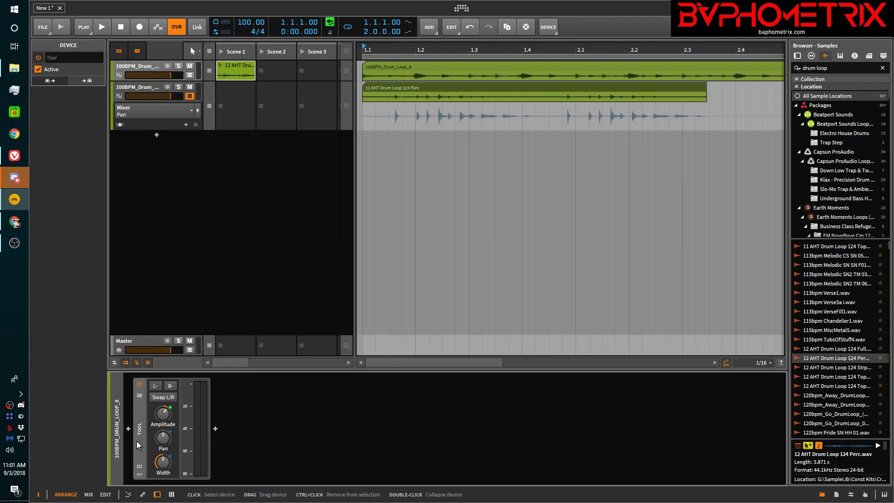
pyautogui.click(144, 90)
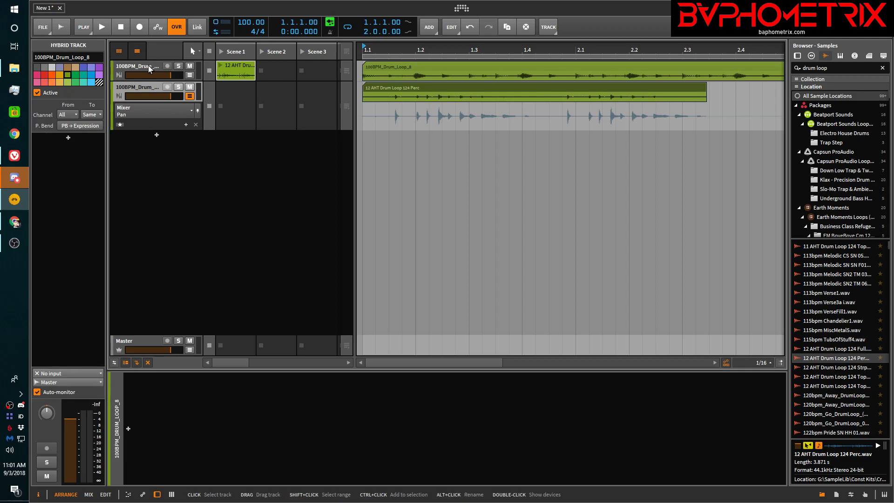
pyautogui.click(148, 65)
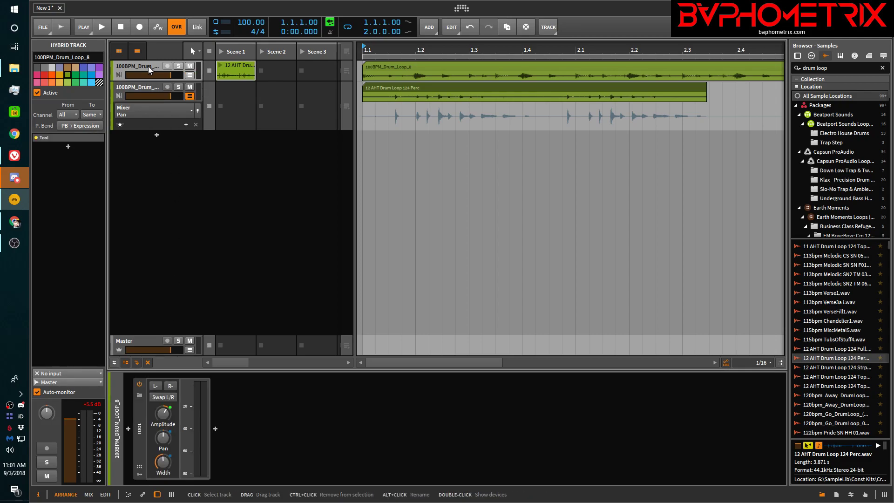
# - Copy the Tool device from the first track to the new track and show all of the new track's automation lanes
pyautogui.click(140, 428)
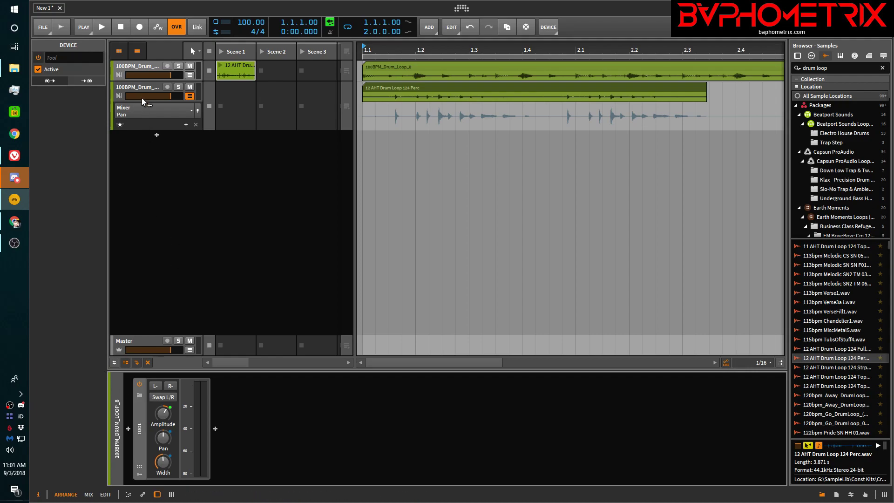
pyautogui.press('Delete')
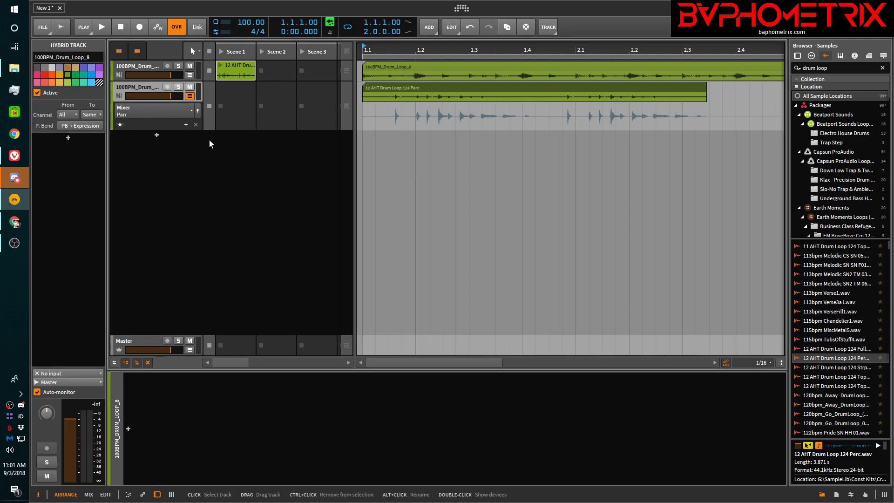
pyautogui.click(173, 426)
pyautogui.hotkey('ctrl', 'v')
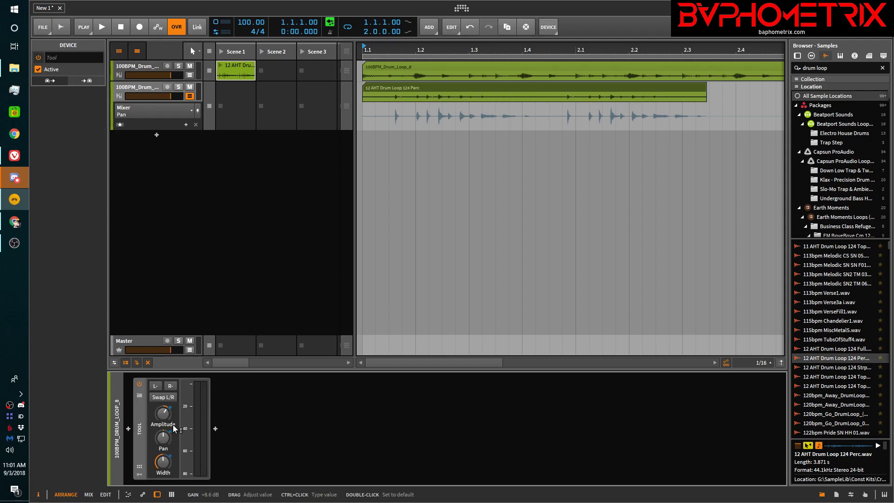
pyautogui.click(121, 124)
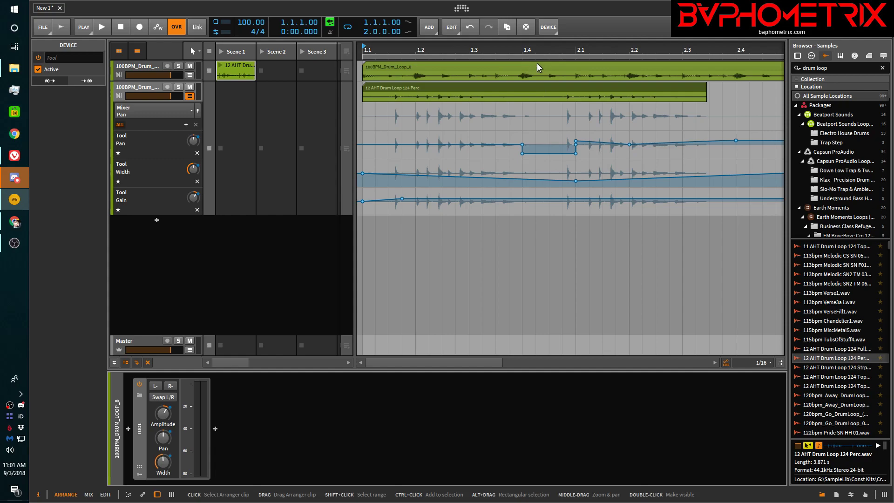
pyautogui.click(518, 65)
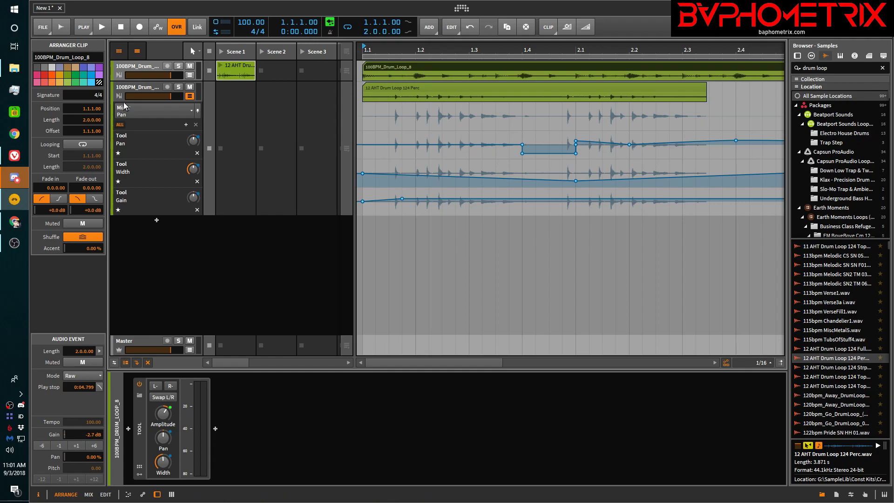
# - Delete the second drum loop track together with its automation lanes
pyautogui.click(133, 86)
pyautogui.press('Delete')
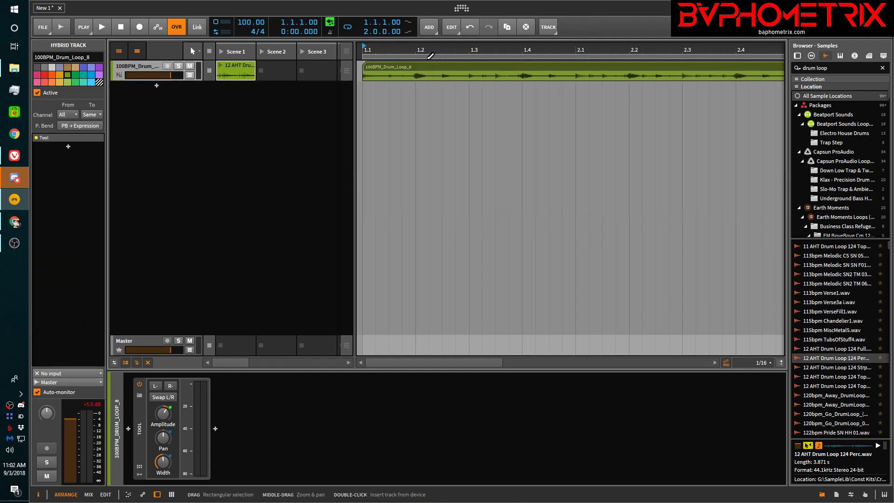
# - Copy the 12 AHT Drum Loop 124 Perc launcher clip to bar 7 of the arrangement and hide the clip launcher
pyautogui.scroll(-5, 410, 77)
pyautogui.scroll(-1, 410, 77)
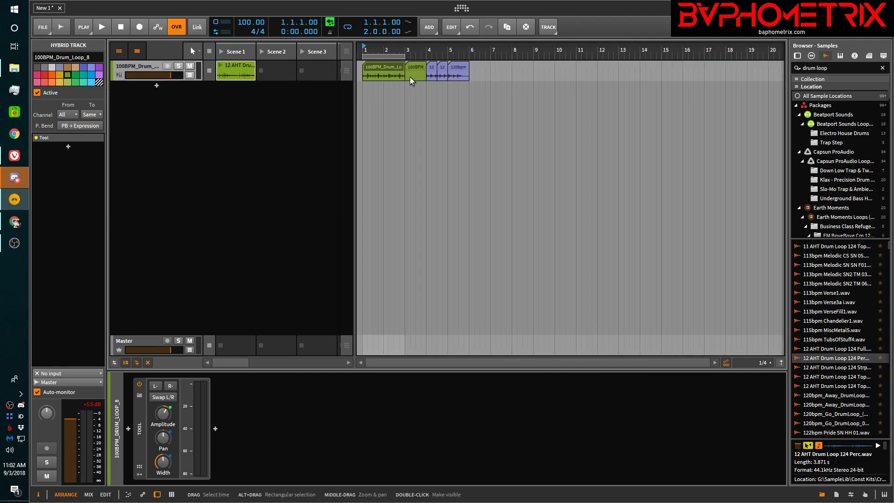
pyautogui.click(238, 64)
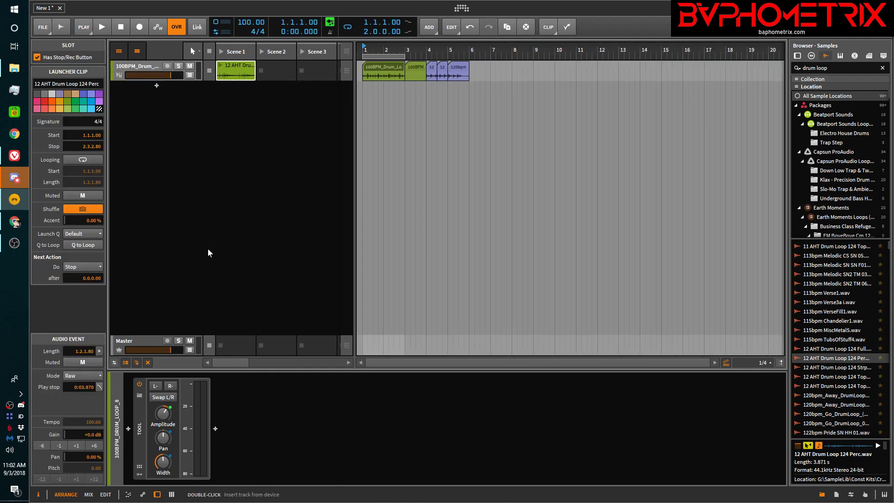
pyautogui.press('e')
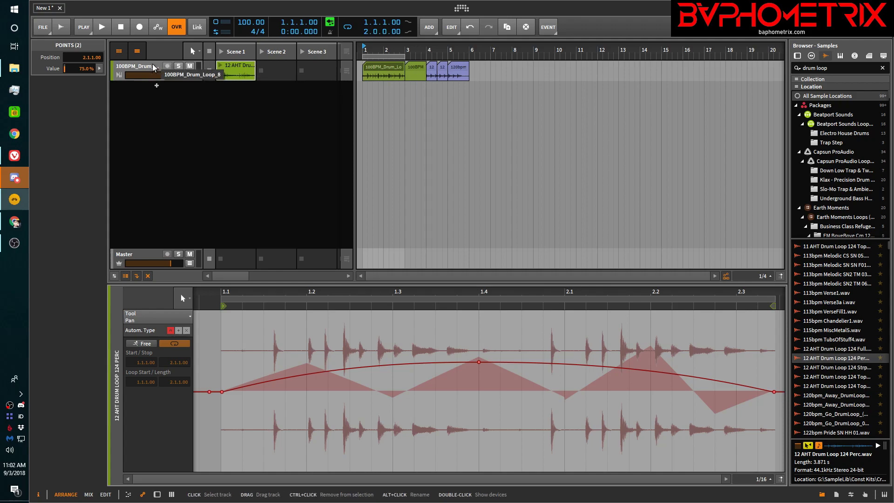
pyautogui.moveTo(236, 66); pyautogui.dragTo(493, 77)
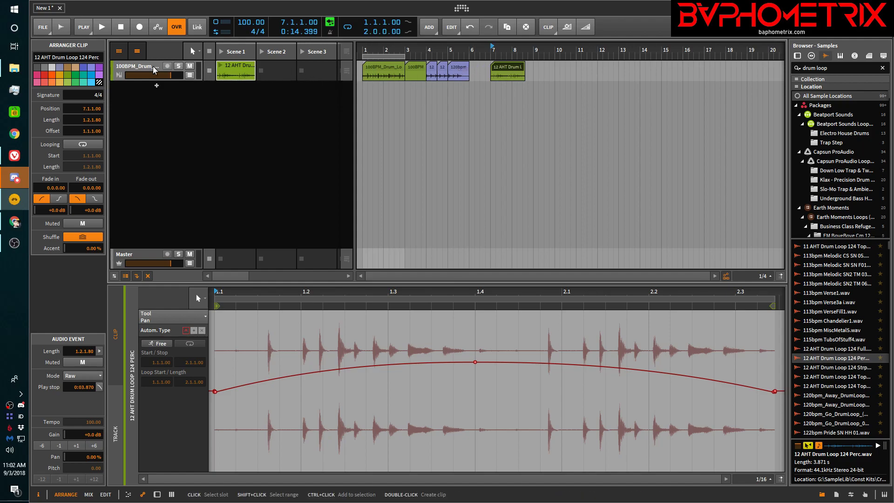
pyautogui.click(119, 52)
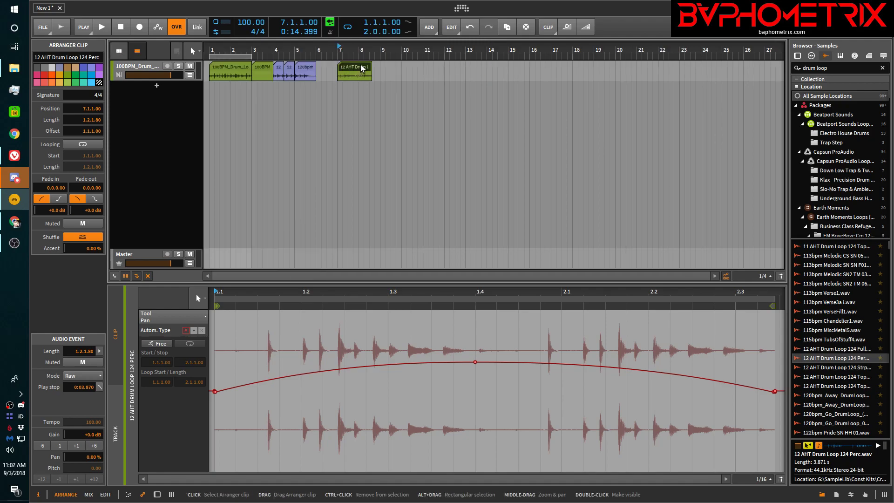
# - Compare the three Tool Pan automation types of the 12 AHT Drum Loop 124 Perc arranger clip, ending on the absolute type
pyautogui.press('Left')
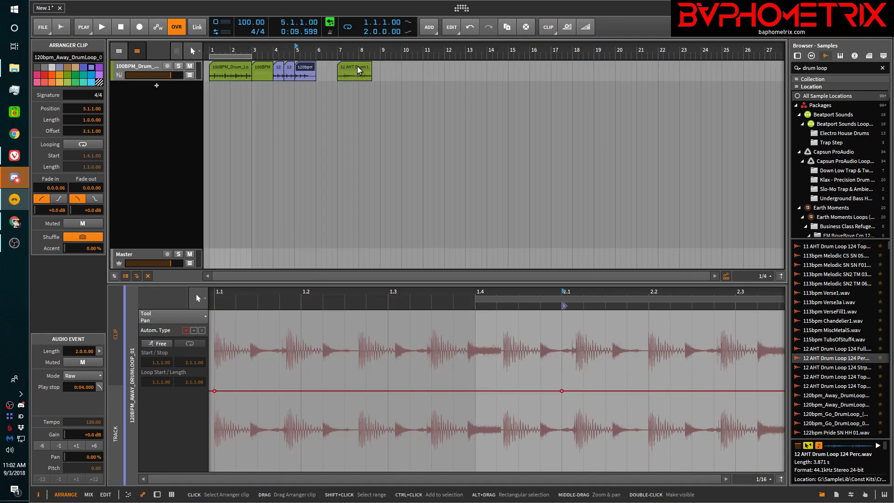
pyautogui.press('Right')
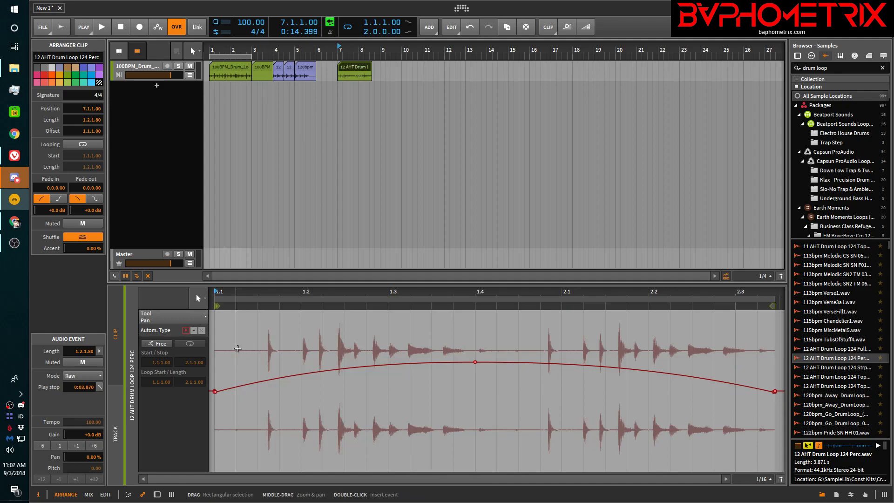
pyautogui.click(196, 331)
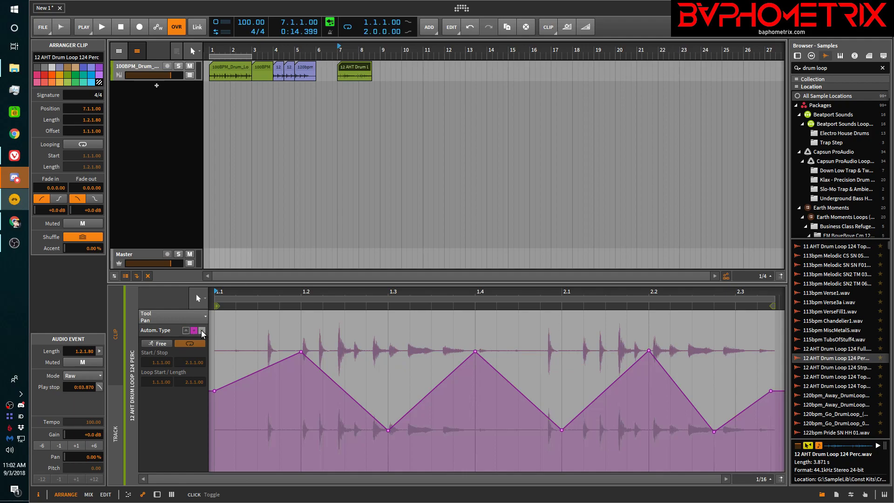
pyautogui.click(202, 331)
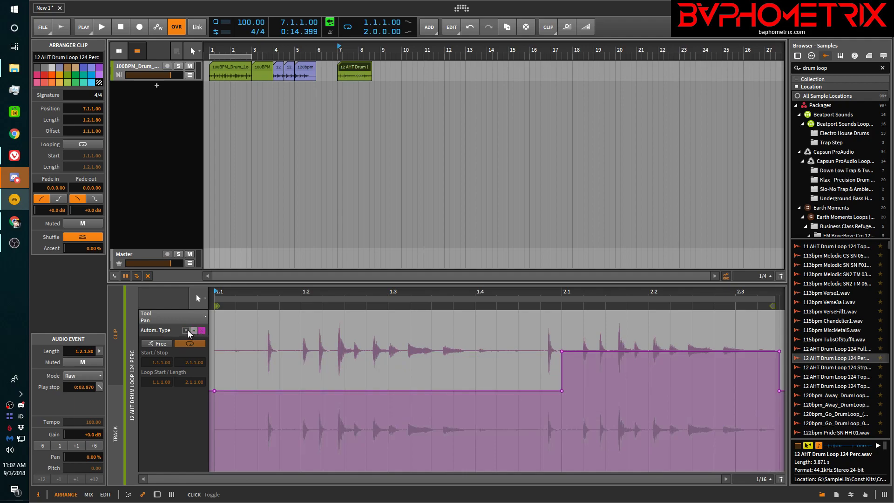
pyautogui.click(186, 330)
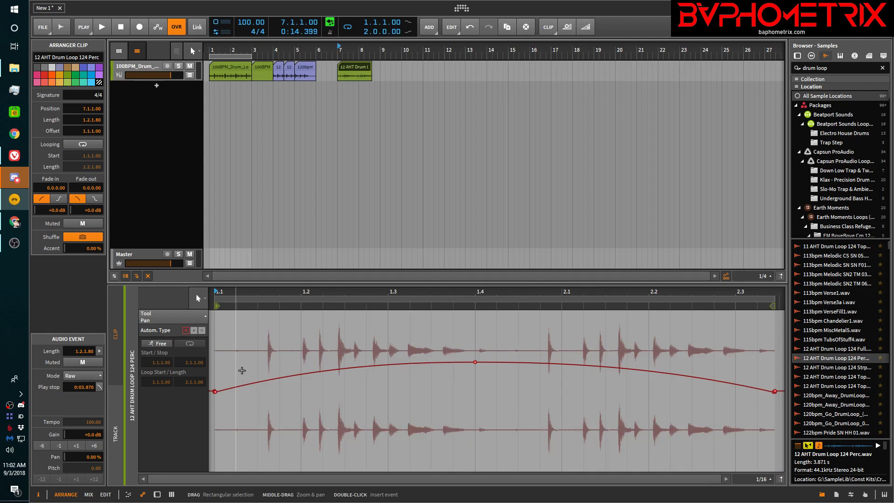
pyautogui.click(201, 331)
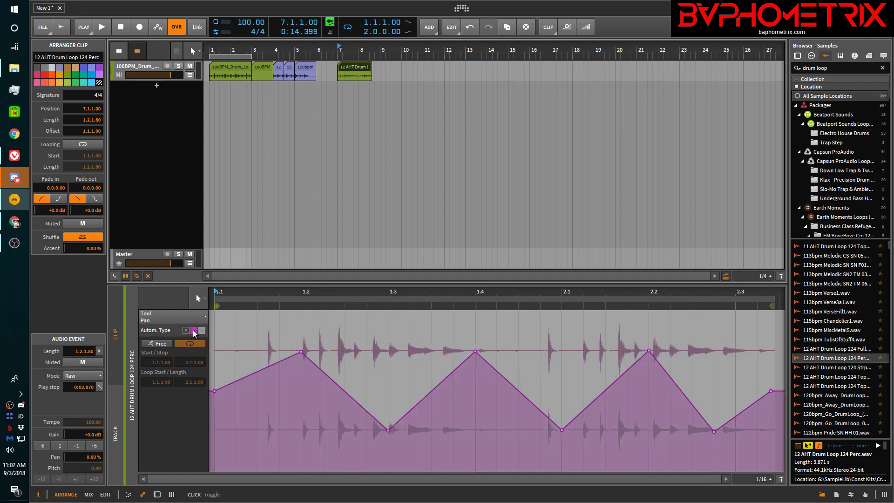
pyautogui.click(203, 331)
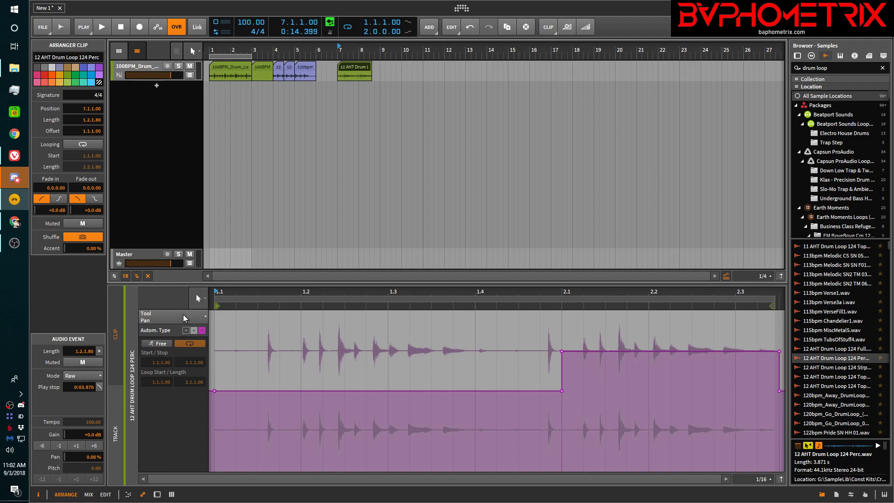
pyautogui.click(187, 331)
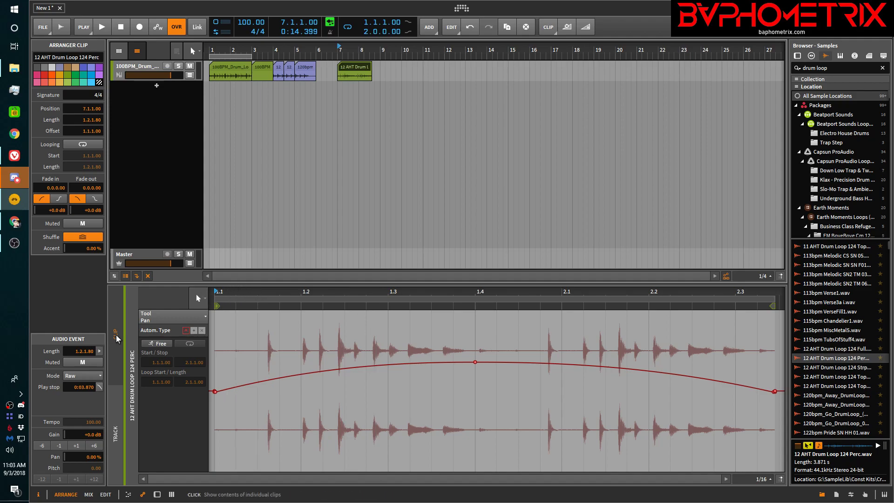
# - Show the whole track's Tool Pan automation in the detail editor instead of the single clip's contents
pyautogui.doubleClick(353, 66)
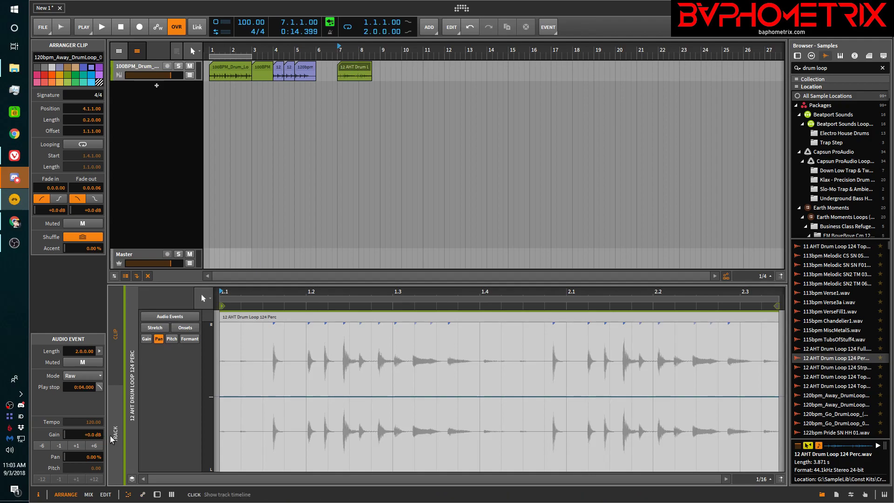
pyautogui.click(370, 141)
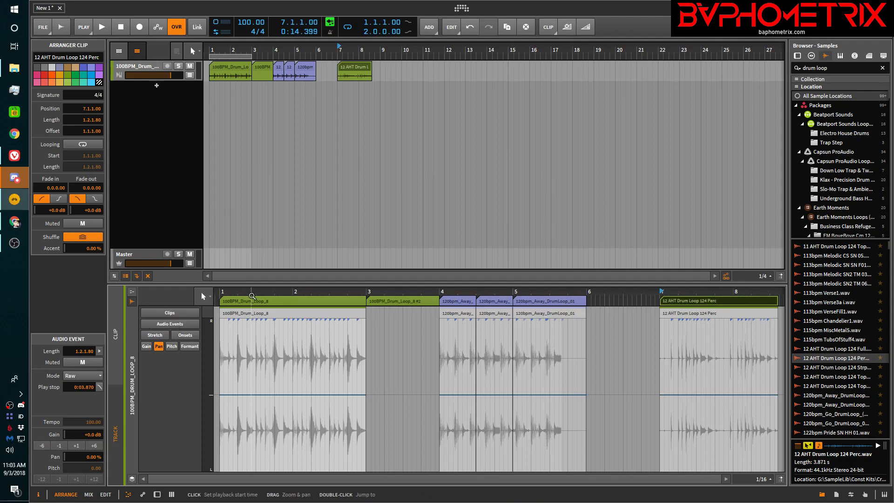
pyautogui.click(143, 495)
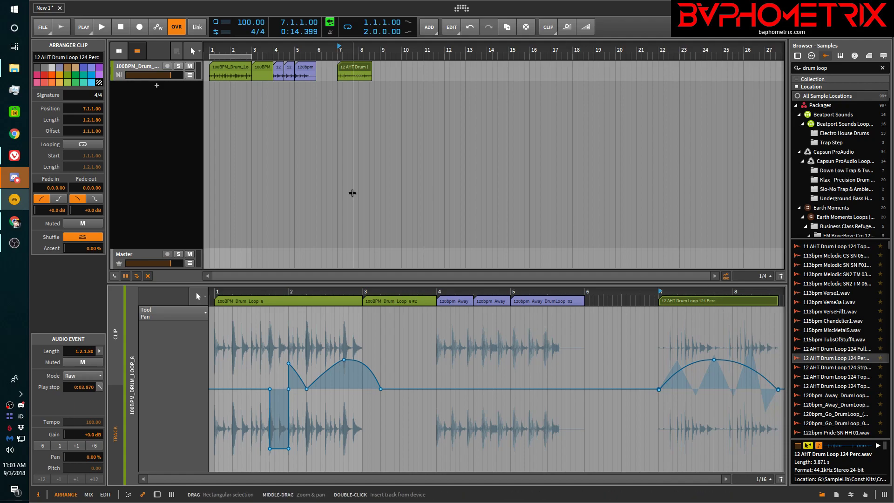
pyautogui.doubleClick(355, 68)
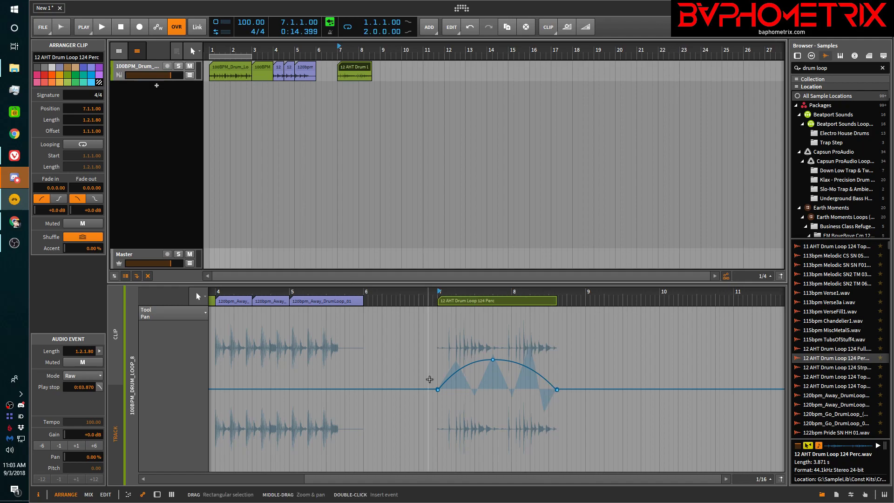
pyautogui.hscroll(-5, 429, 379)
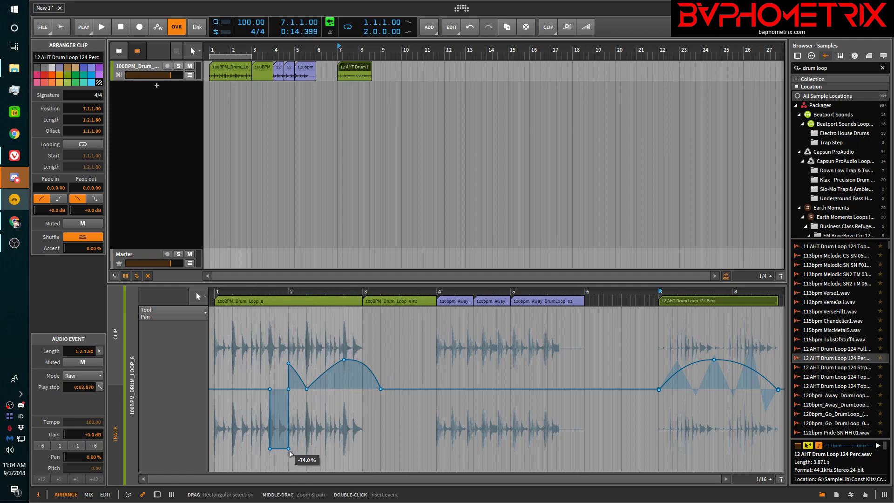
# - Select the left vertical pair of points of the Pan cutout and set their position to 1.3.3.00
pyautogui.moveTo(264, 384); pyautogui.dragTo(279, 453)
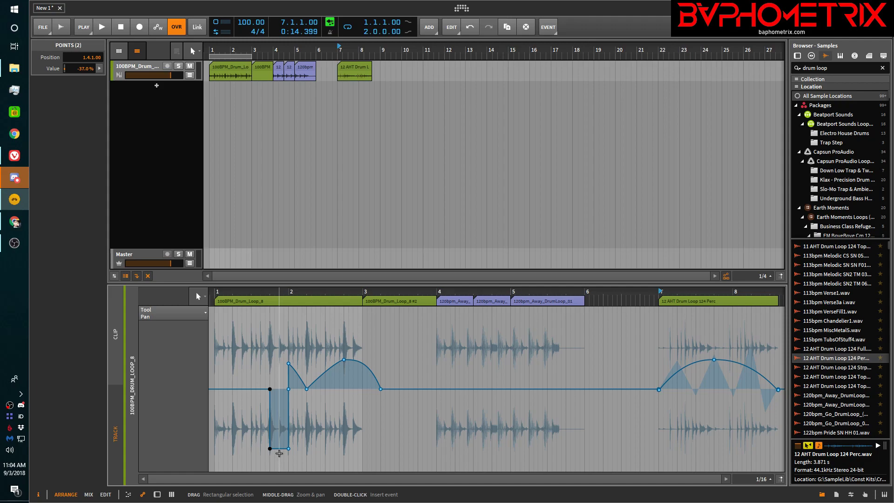
pyautogui.press('Left')
pyautogui.press('Left')
pyautogui.moveTo(265, 378); pyautogui.dragTo(275, 451)
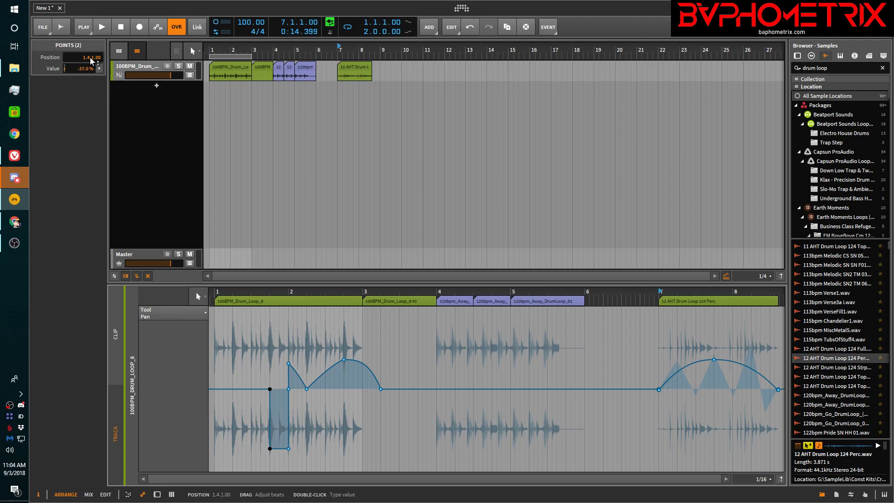
pyautogui.moveTo(91, 61); pyautogui.dragTo(95, 69)
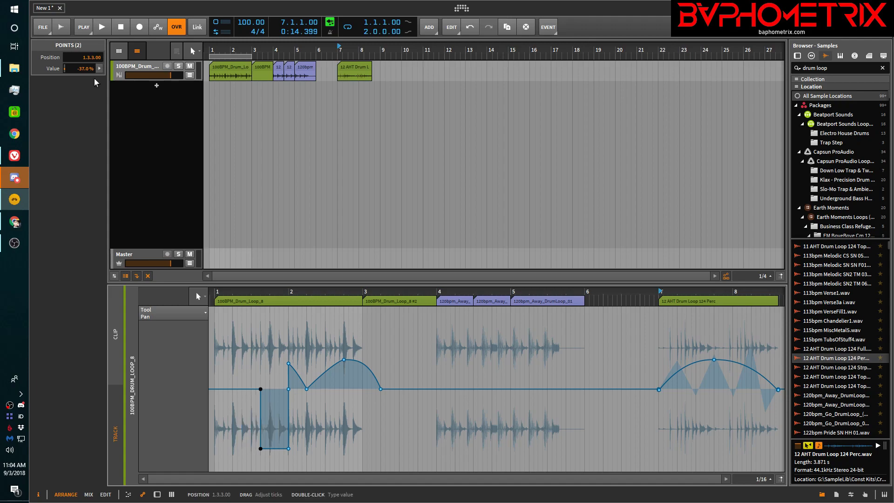
# - Select the bottom horizontal pair of points of the Pan cutout and raise their value to make the cutout shallower
pyautogui.click(238, 450)
pyautogui.moveTo(254, 438); pyautogui.dragTo(319, 461)
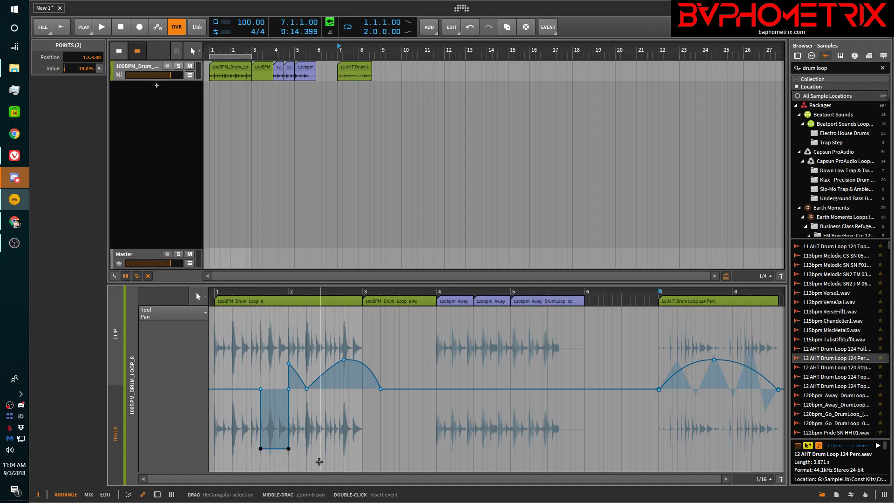
pyautogui.press('Up')
pyautogui.press('Up')
pyautogui.press('Up')
pyautogui.press('Down')
pyautogui.press('Down')
pyautogui.press('Up')
pyautogui.press('Up')
pyautogui.press('Up')
pyautogui.press('Up')
# - Select the four Pan points from bar 2 to the curve's peak and shift them to position 2.1.4.00 and value 35.5%
pyautogui.moveTo(285, 352); pyautogui.dragTo(361, 397)
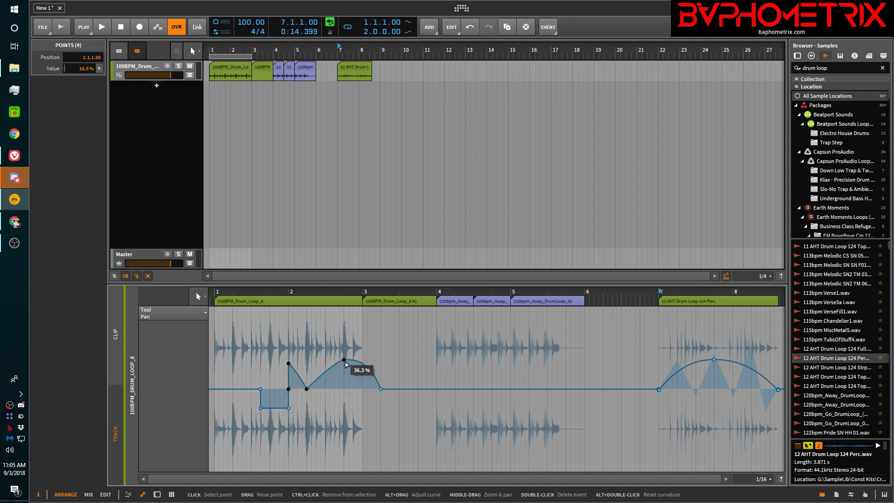
pyautogui.moveTo(345, 361)
pyautogui.moveTo(344, 361)
pyautogui.mouseDown()
pyautogui.moveTo(340, 331)
pyautogui.moveTo(320, 345)
pyautogui.moveTo(336, 361)
pyautogui.moveTo(380, 356)
pyautogui.moveTo(358, 360)
pyautogui.mouseUp()
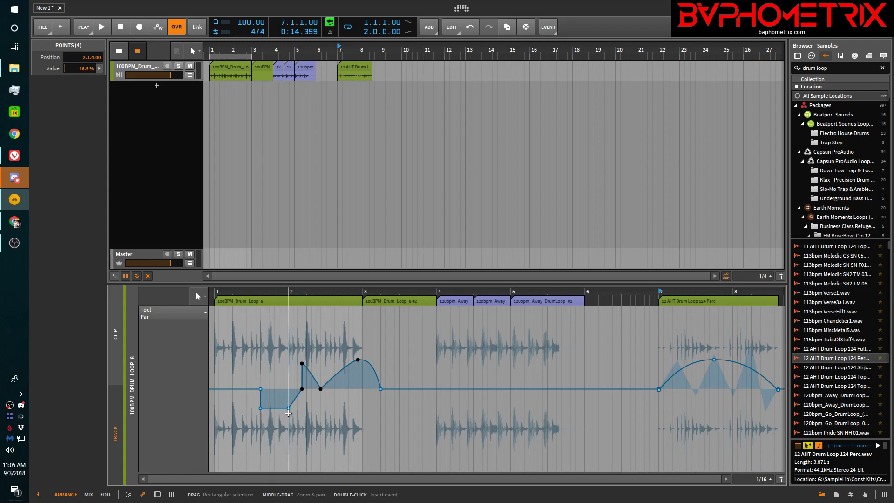
pyautogui.moveTo(356, 361)
pyautogui.moveTo(359, 363)
pyautogui.mouseDown()
pyautogui.moveTo(360, 434)
pyautogui.moveTo(359, 332)
pyautogui.moveTo(358, 350)
pyautogui.mouseUp()
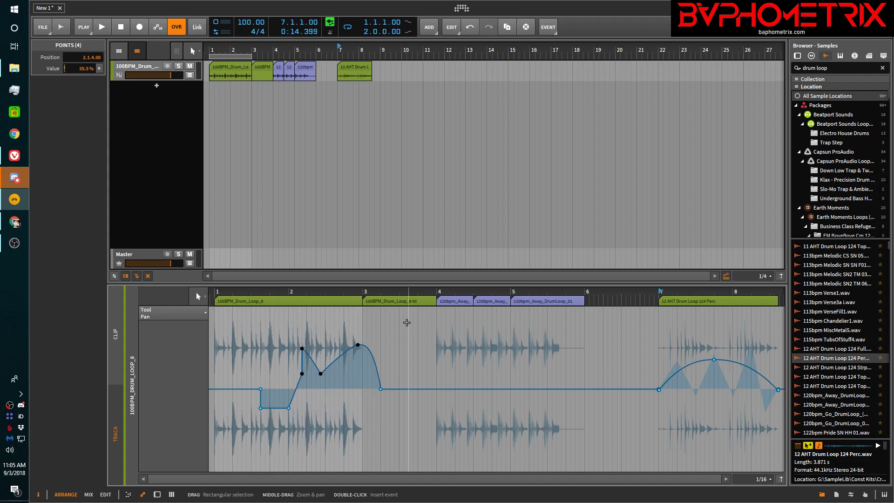
# - Nudge the four selected Pan points down and back up, and set their position to 2.2.2.00
pyautogui.press('Down')
pyautogui.press('Down')
pyautogui.press('Down')
pyautogui.press('Down')
pyautogui.press('Up')
pyautogui.press('Up')
pyautogui.press('Up')
pyautogui.press('Up')
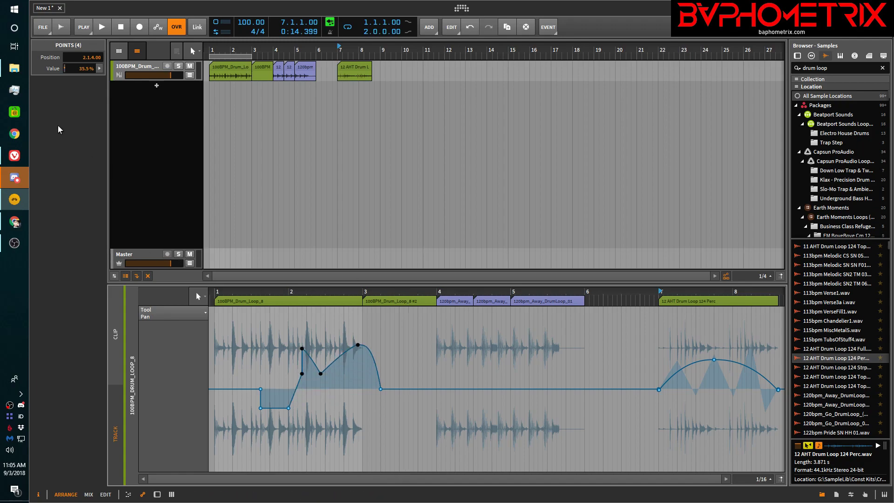
pyautogui.moveTo(93, 57); pyautogui.dragTo(93, 52)
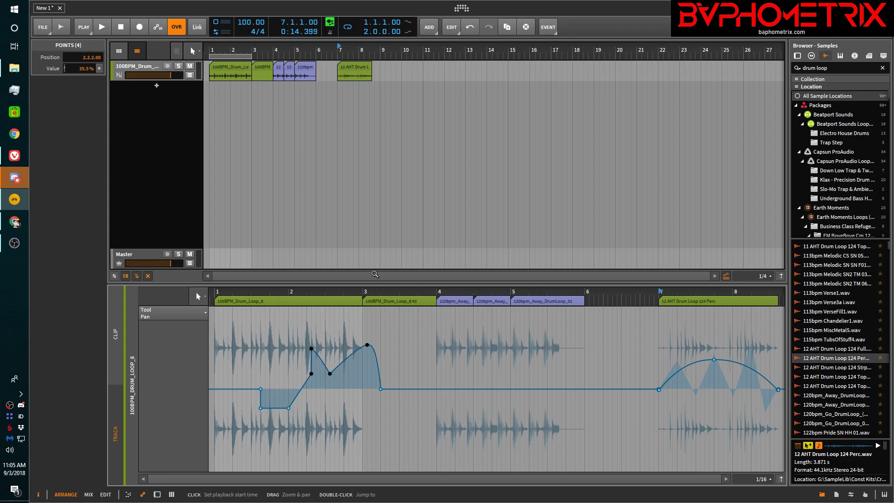
# - Switch to the Vivaldi browser, review the Automation section of The Bitwig Handbook about adjusting cutout points, and return to Bitwig Studio
pyautogui.click(14, 156)
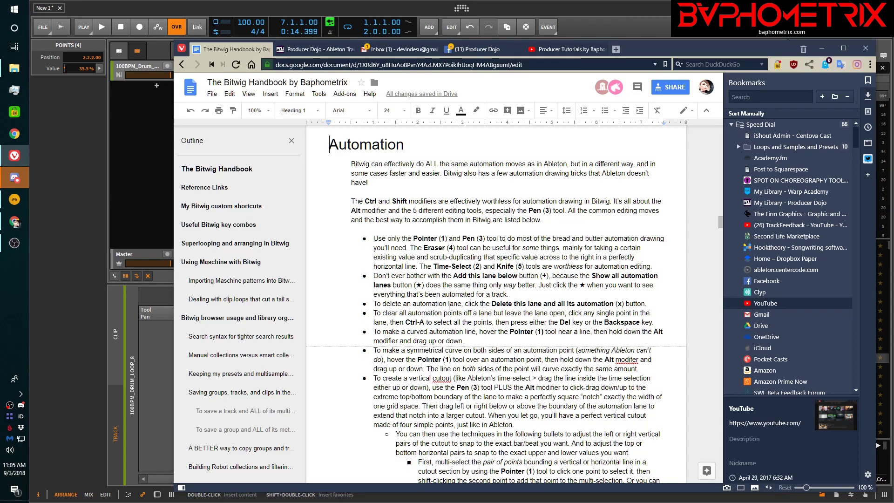
pyautogui.scroll(-6, 407, 403)
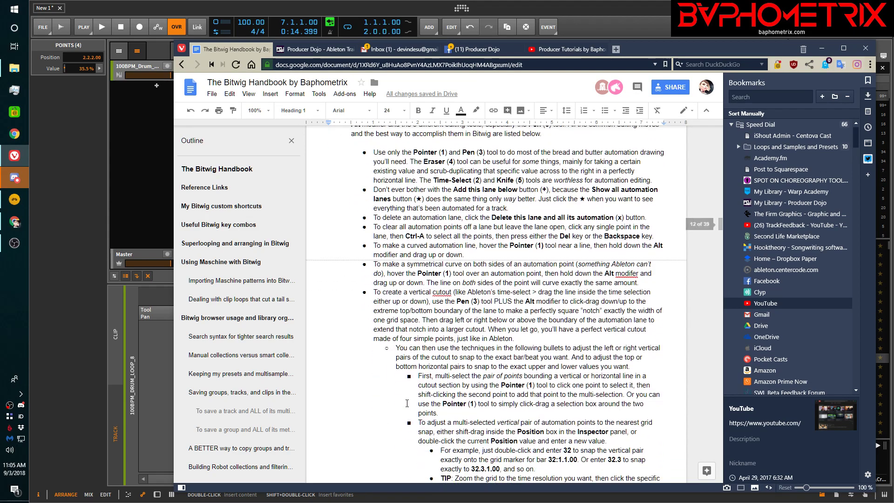
pyautogui.scroll(1, 407, 403)
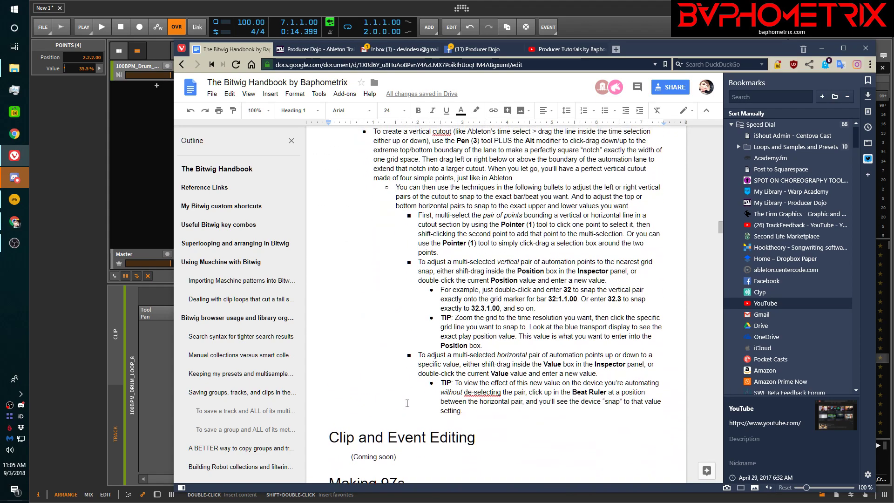
pyautogui.click(621, 9)
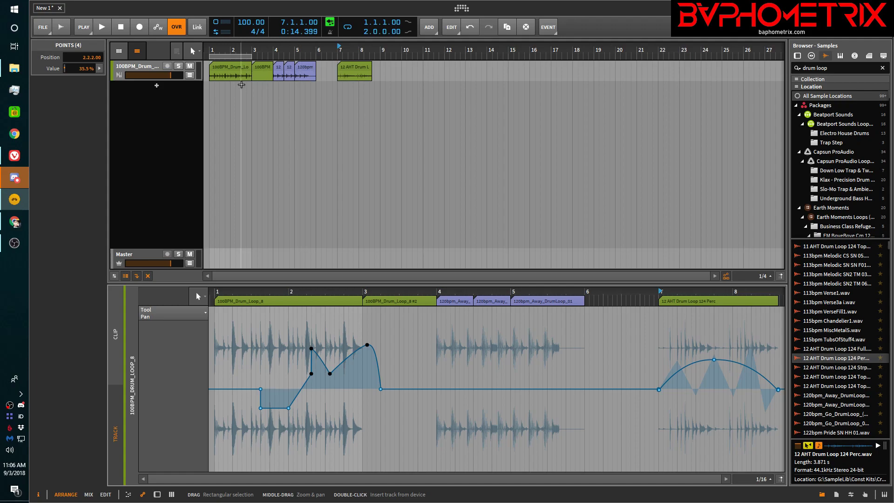
# - Switch the track's detail editor from automation to audio events and look over the clips along the timeline
pyautogui.click(128, 495)
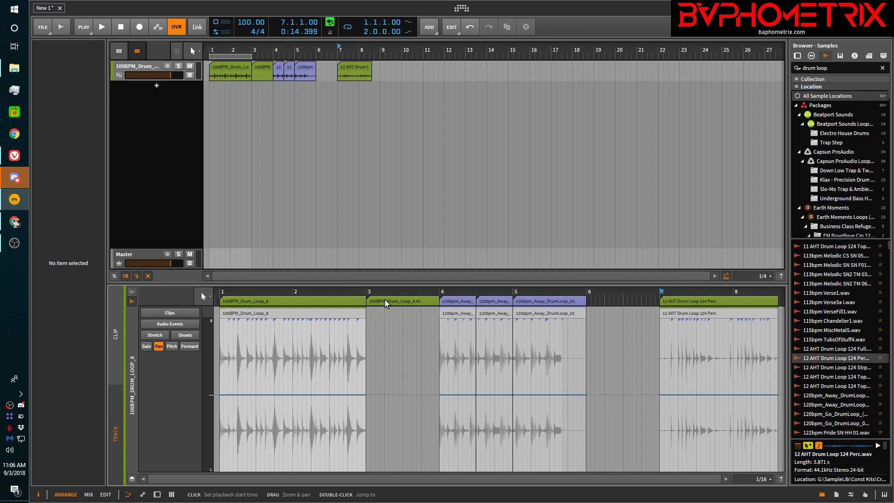
pyautogui.hscroll(4, 329, 330)
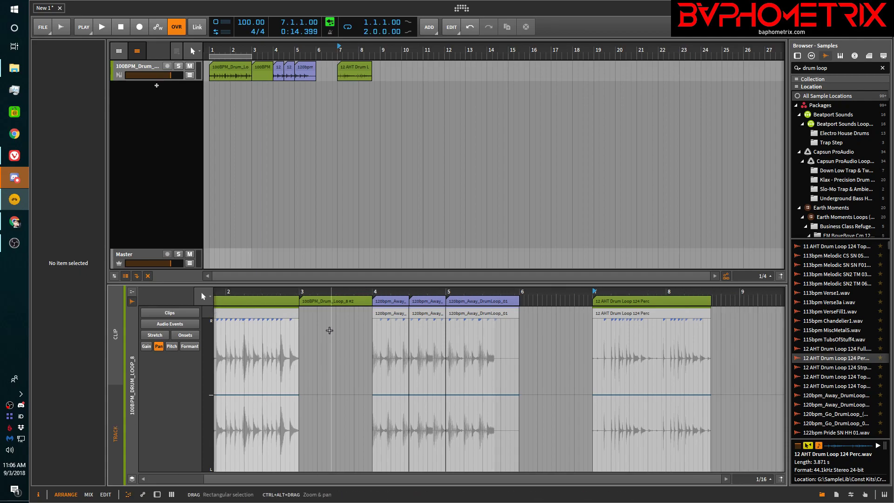
pyautogui.hscroll(-3, 329, 330)
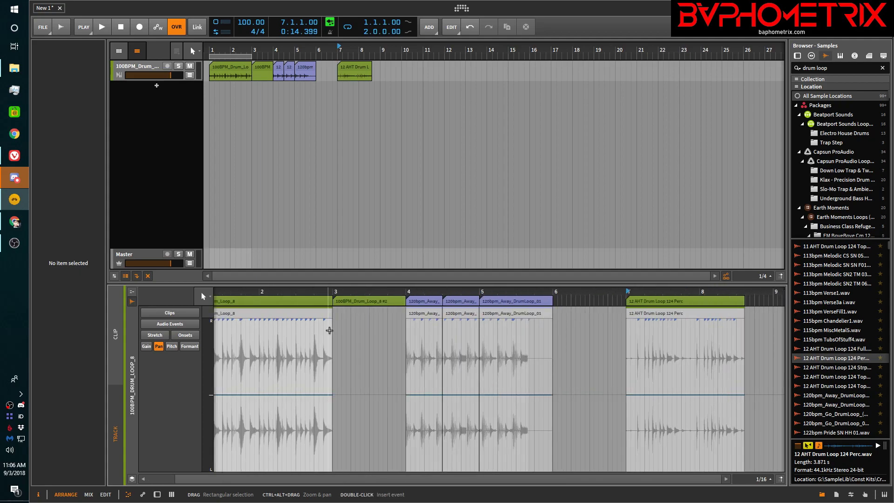
# - Switch the detail editor to clip view and show the 120bpm_Away_DrumLoop_01 clip at bar 5, 12 AHT Drum Loop 124 Perc, and 100BPM_Drum_Loop_8 in turn
pyautogui.scroll(3, 329, 330)
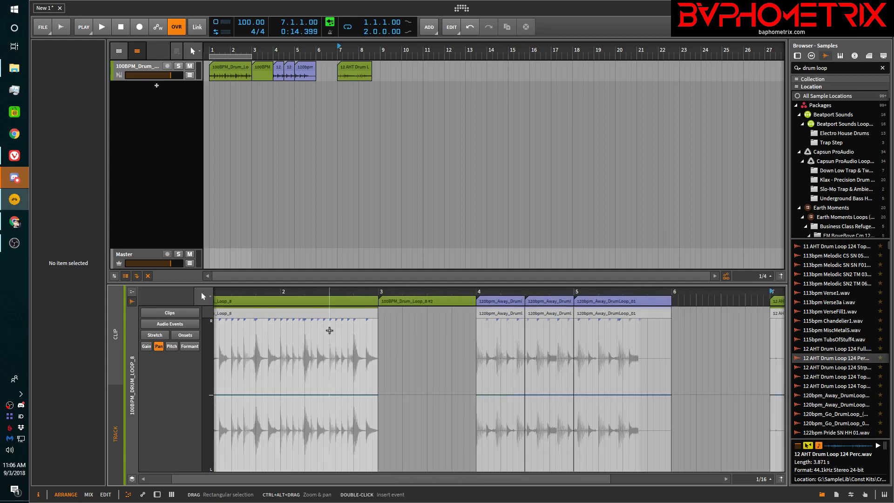
pyautogui.scroll(-3, 389, 315)
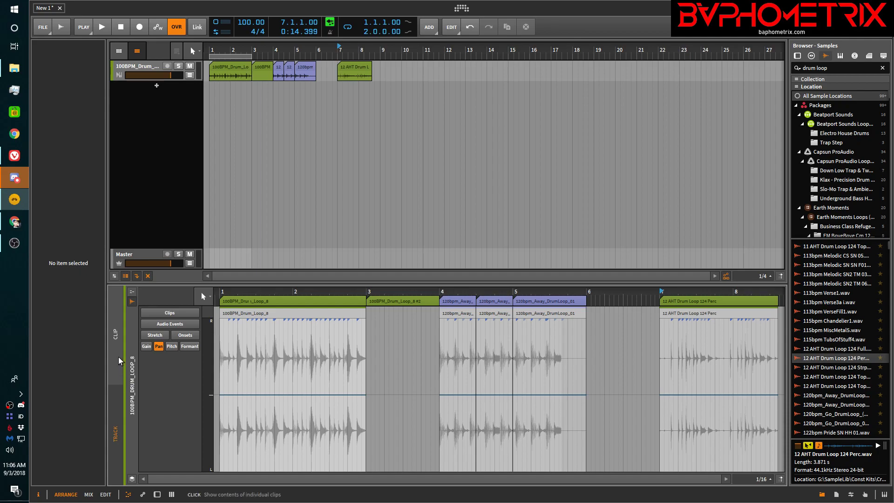
pyautogui.click(113, 342)
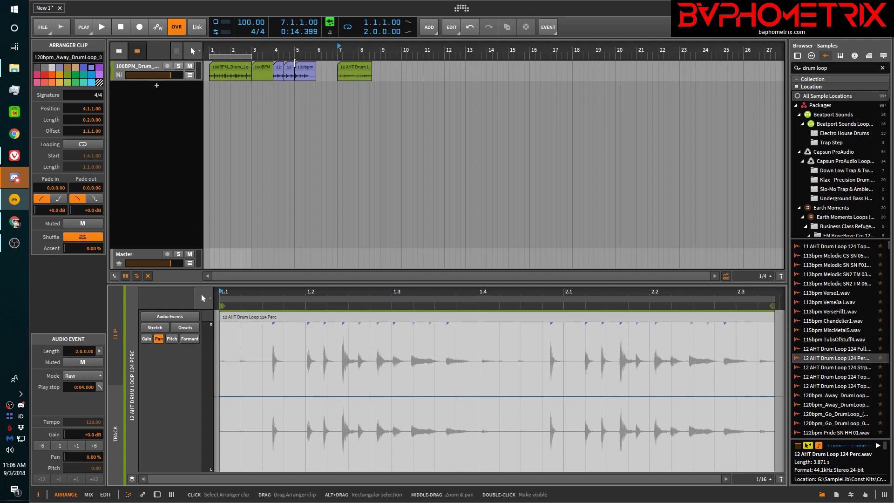
pyautogui.click(307, 69)
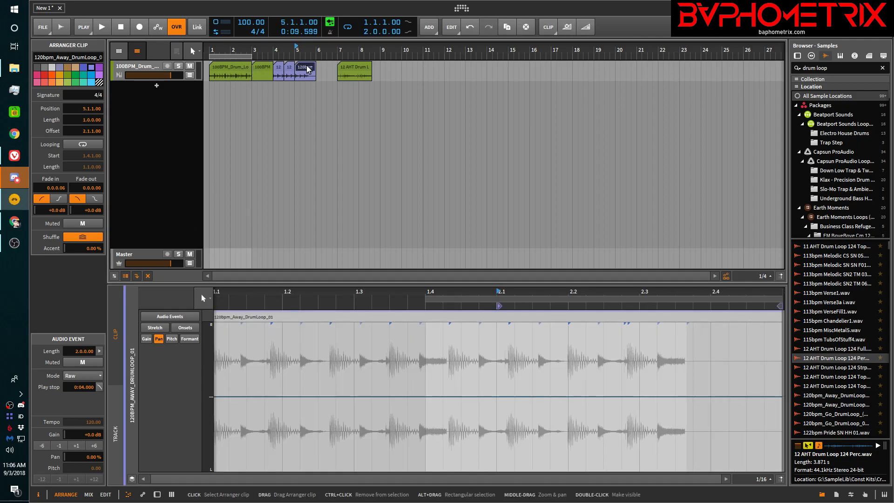
pyautogui.click(353, 66)
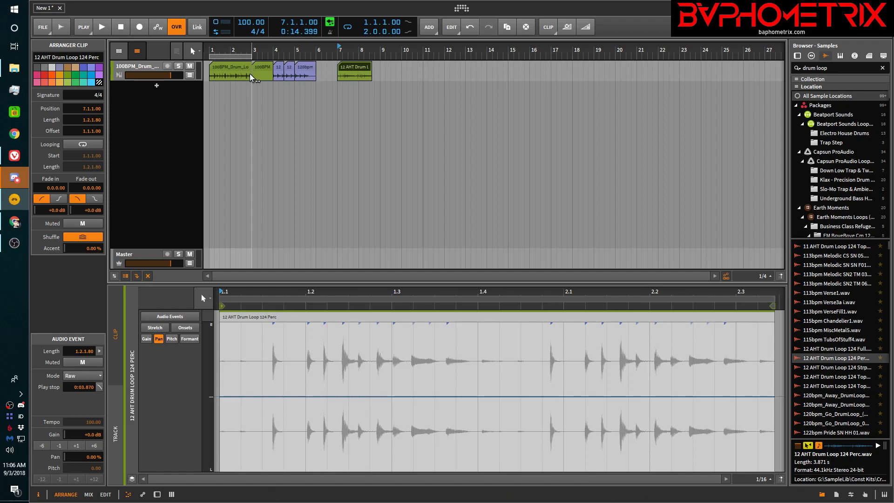
pyautogui.click(237, 63)
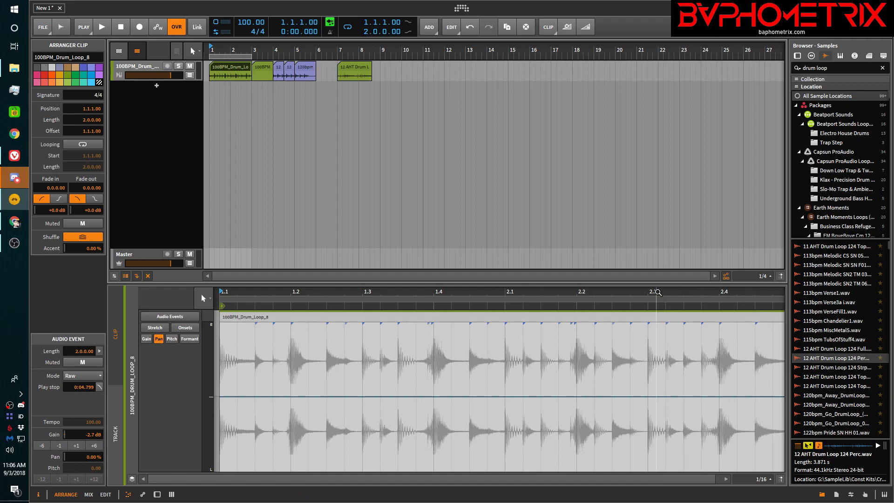
# - Zoom and pan through the 100BPM_Drum_Loop_8 waveform in clip view, finishing with the whole clip fitted in the editor
pyautogui.moveTo(657, 292); pyautogui.dragTo(617, 317)
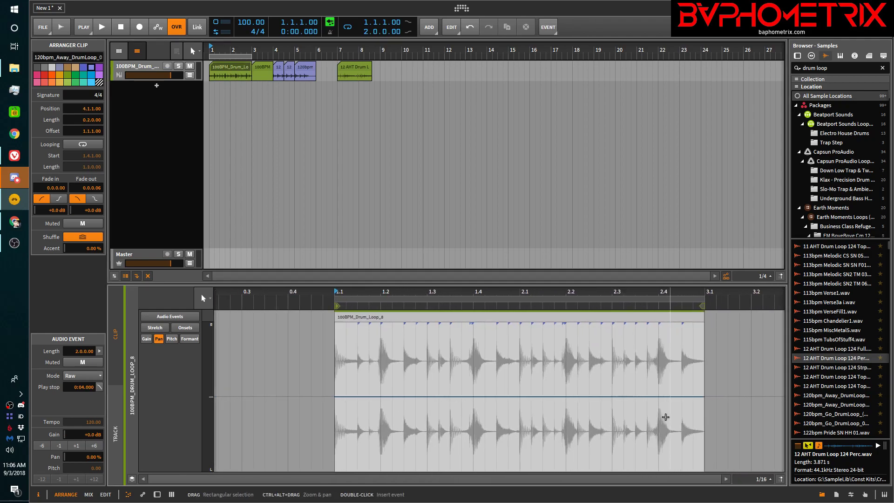
pyautogui.moveTo(559, 293); pyautogui.dragTo(518, 413)
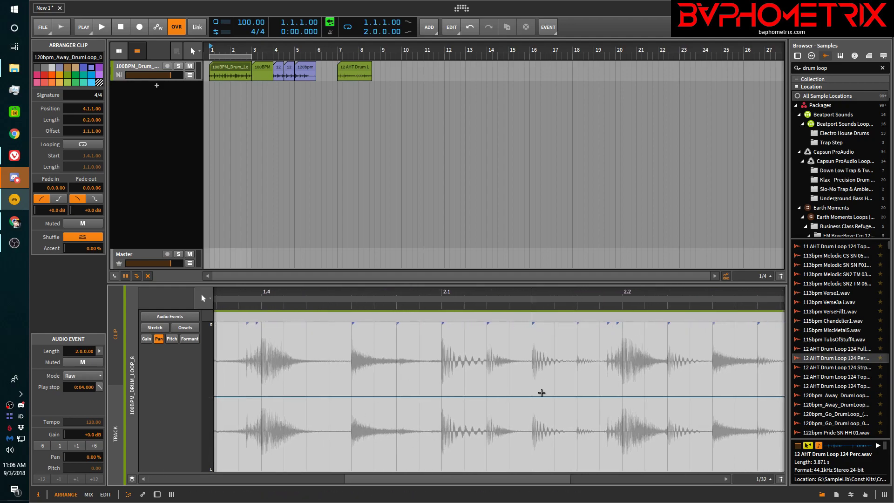
pyautogui.doubleClick(230, 66)
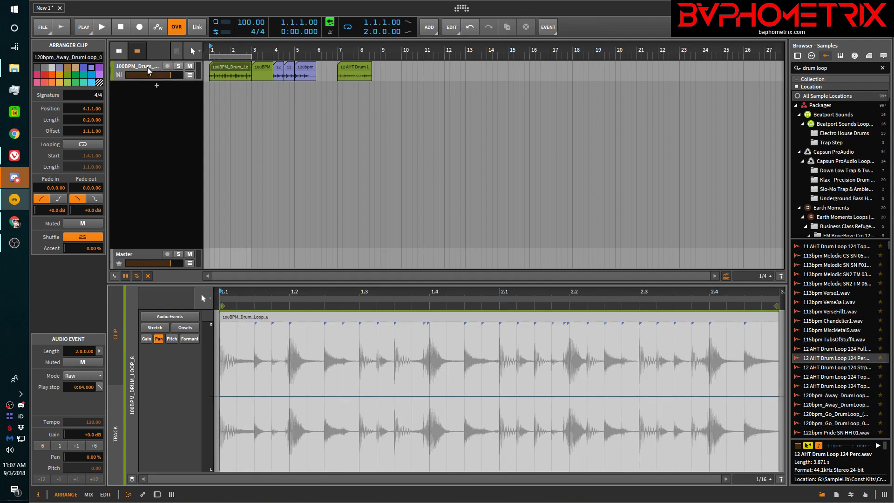
# - Show the drum loop track's device chain, and return to the detail editor
pyautogui.click(135, 63)
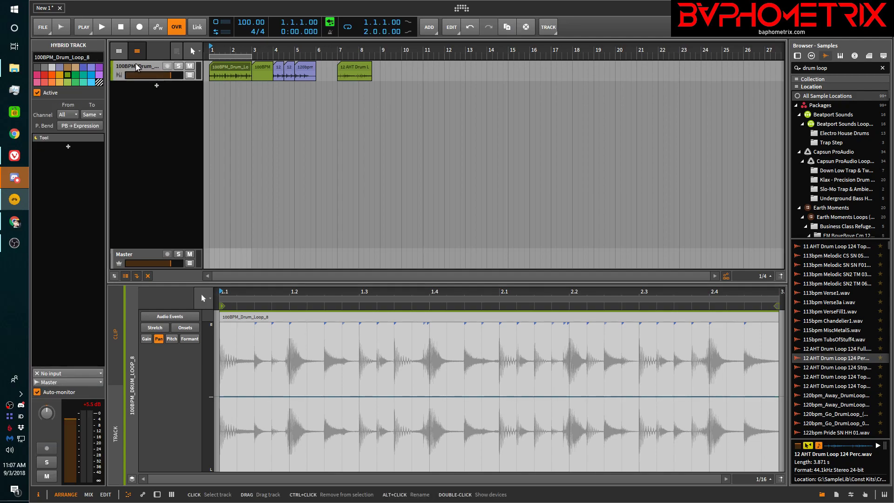
pyautogui.doubleClick(136, 64)
pyautogui.click(135, 64)
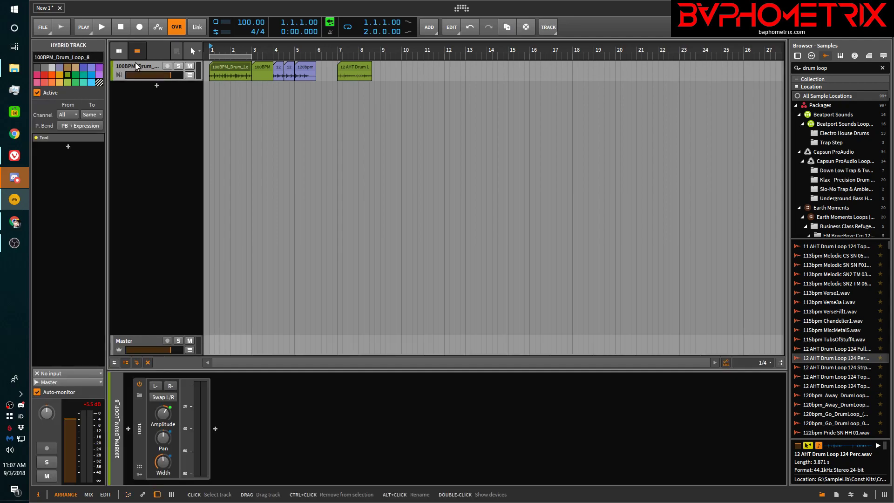
pyautogui.click(127, 495)
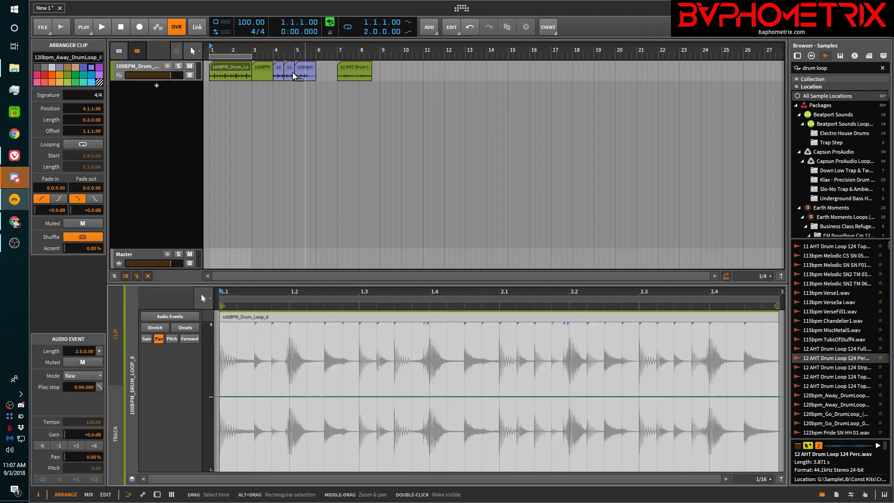
# - Show the contents of the clips at bars 3 and 4, and fit all clips in the arranger timeline
pyautogui.click(263, 66)
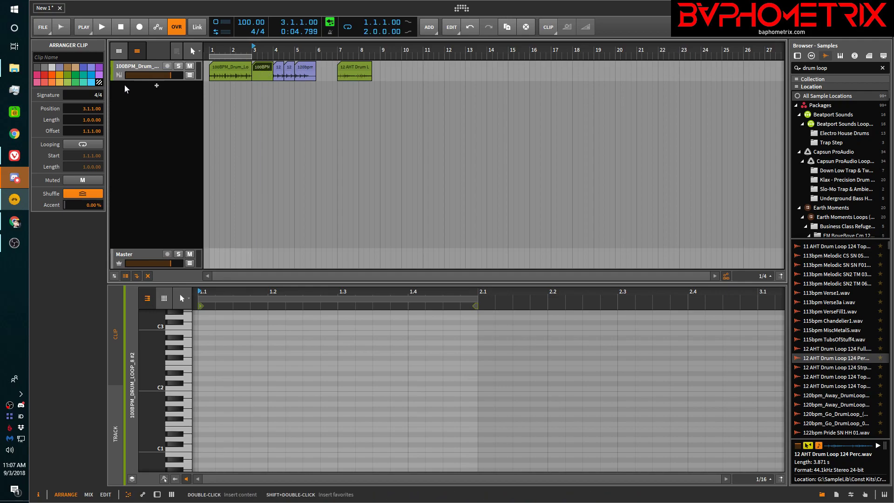
pyautogui.click(279, 67)
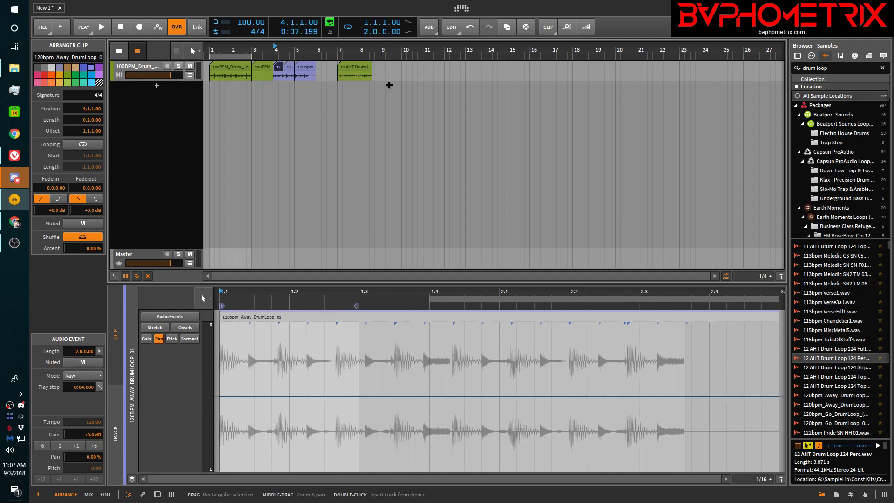
pyautogui.press('z')
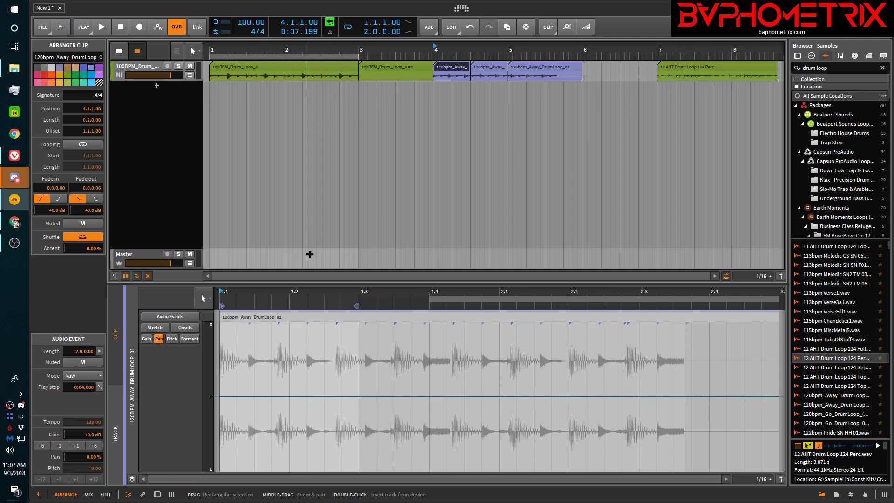
# - Switch the detail editor to track view, examine the waveform around bar 2 closely, and fit all clips back in view
pyautogui.click(284, 314)
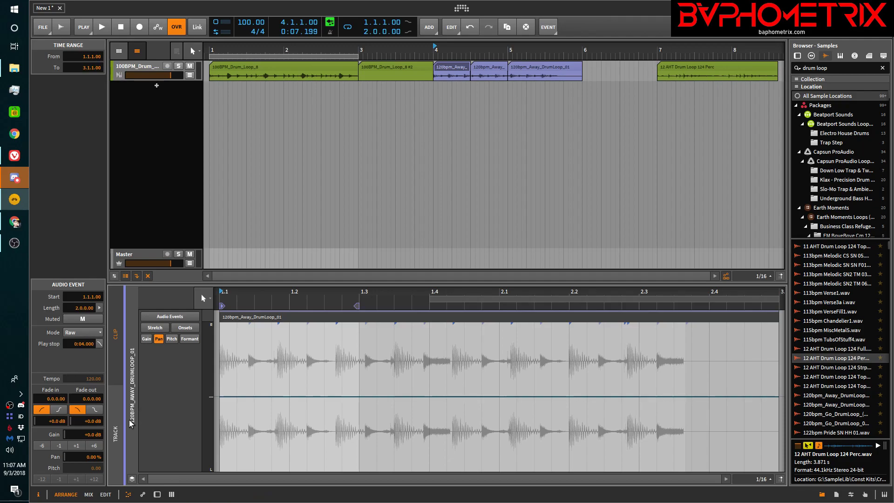
pyautogui.click(119, 431)
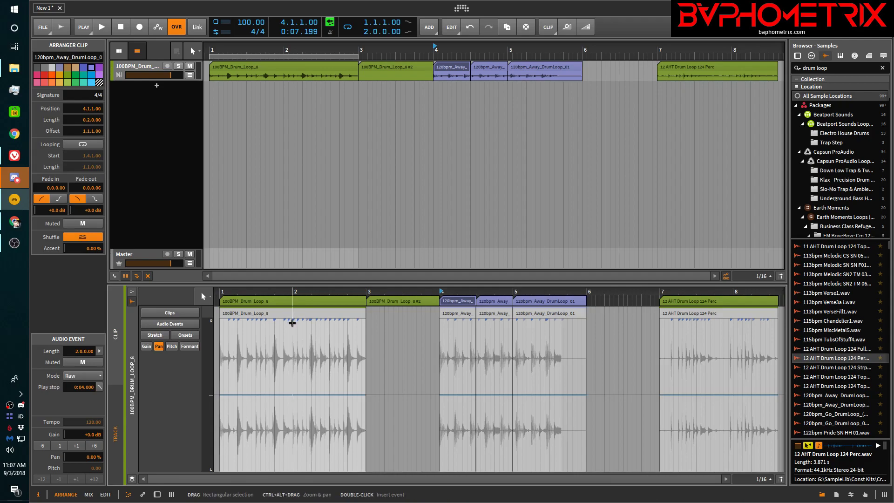
pyautogui.scroll(10, 292, 323)
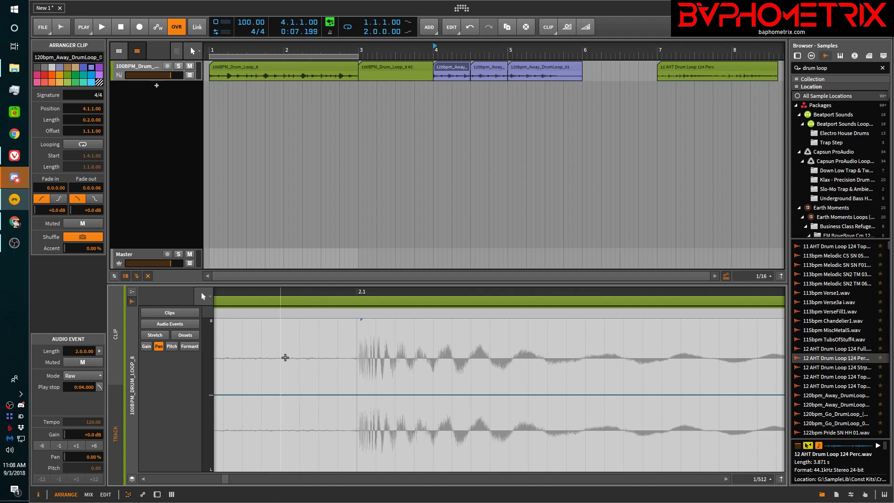
pyautogui.click(339, 349)
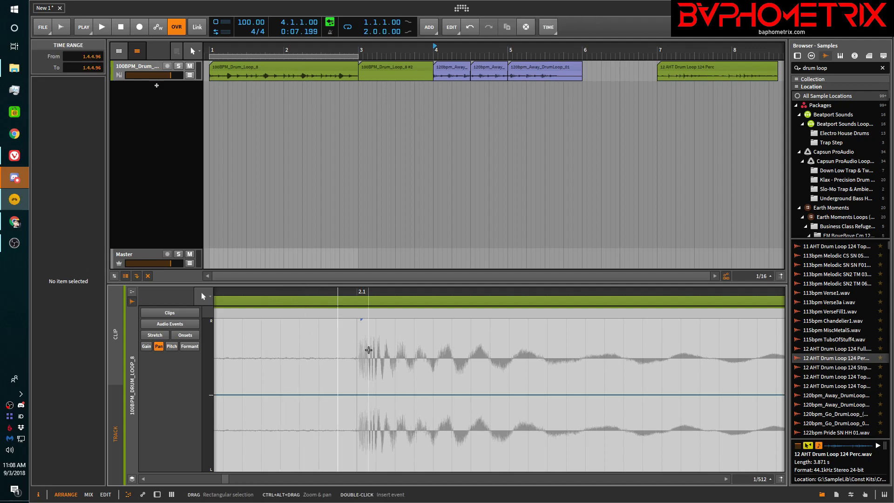
pyautogui.press('z')
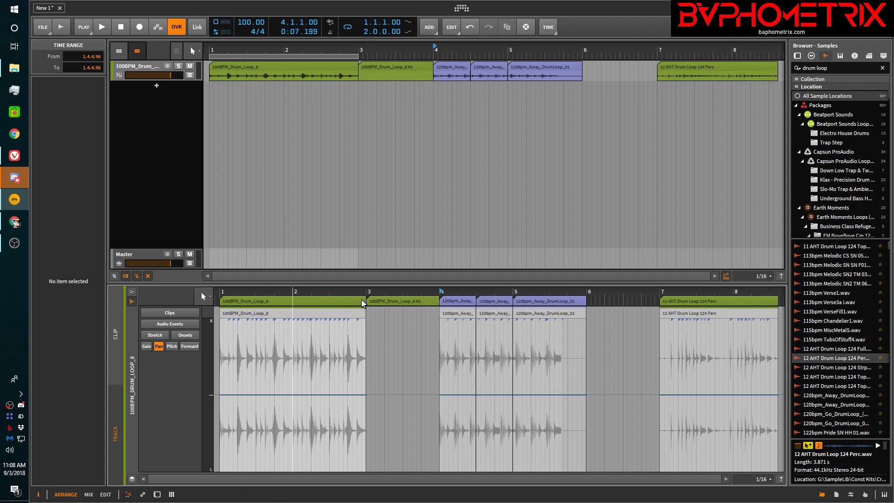
# - In track view, zoom to the 100BPM_Drum_Loop_8 clip and the bar 5 drum loop clip in turn, fitting all clips after each
pyautogui.doubleClick(338, 301)
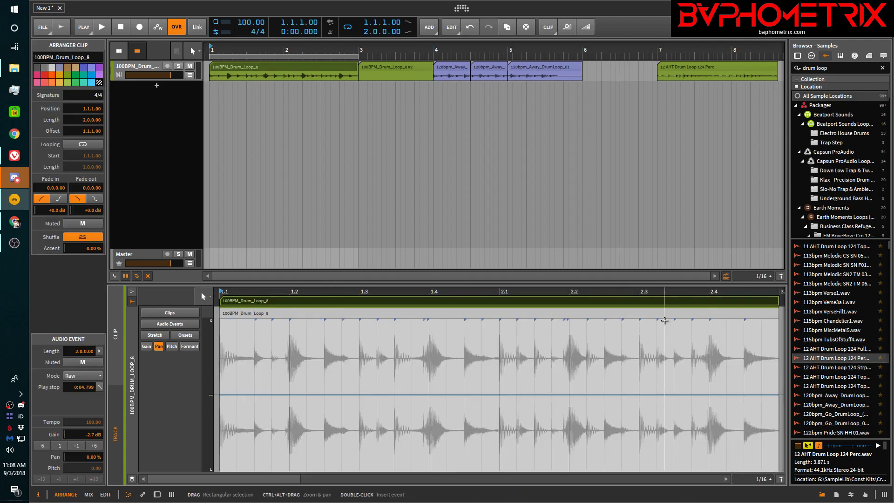
pyautogui.press('z')
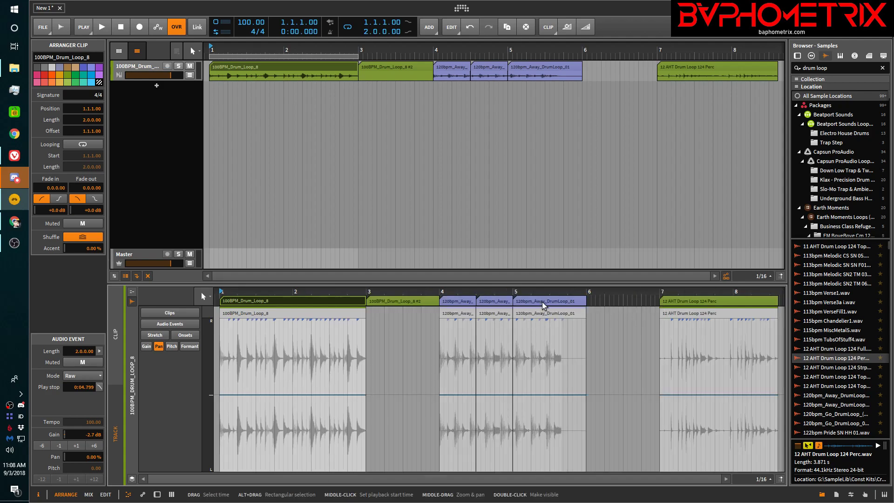
pyautogui.click(543, 301)
pyautogui.doubleClick(543, 300)
pyautogui.press('z')
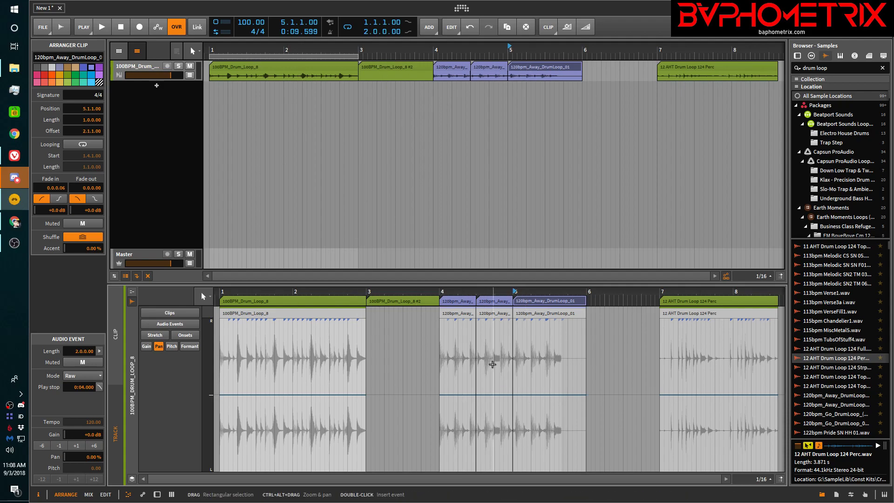
# - Examine the waveform around 4.4 in track view, and bring the 100BPM_Drum_Loop_8 clip fully into view from the arranger
pyautogui.scroll(10, 492, 364)
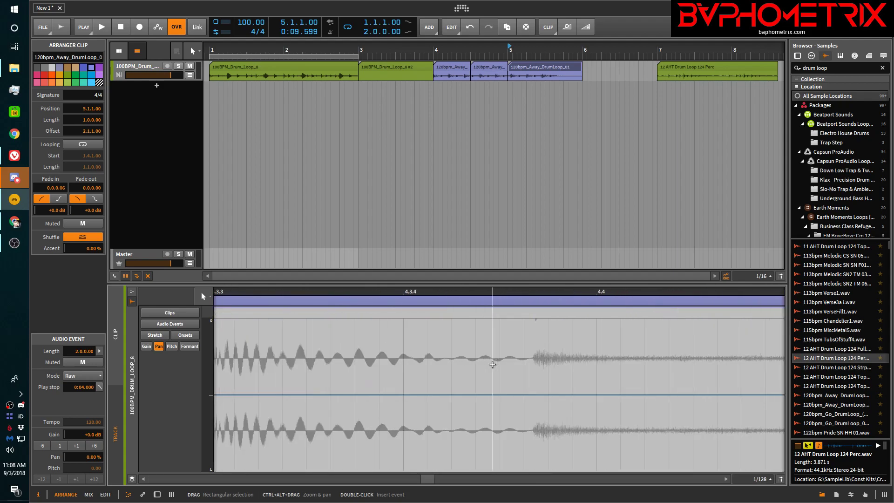
pyautogui.hscroll(5, 493, 364)
pyautogui.hscroll(-5, 493, 364)
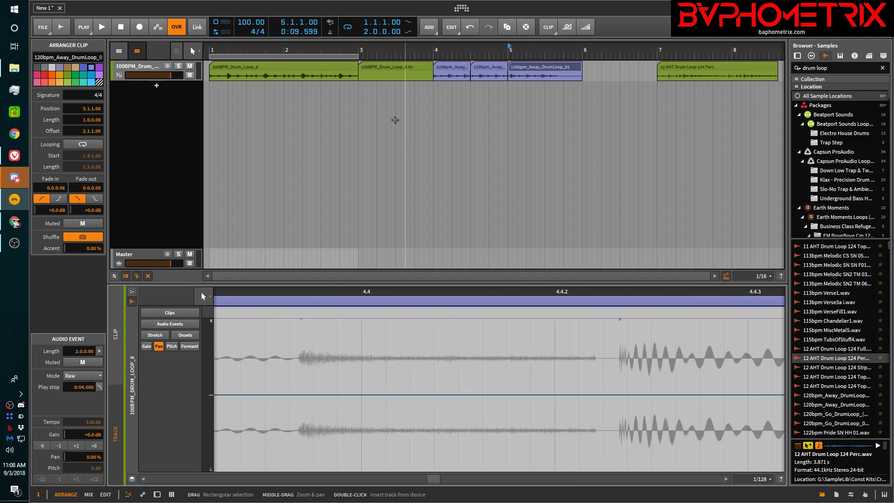
pyautogui.click(284, 68)
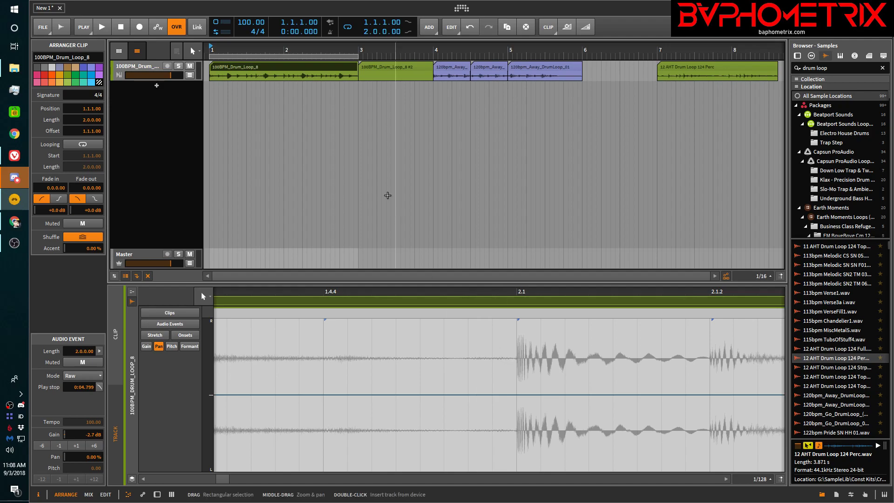
pyautogui.doubleClick(303, 66)
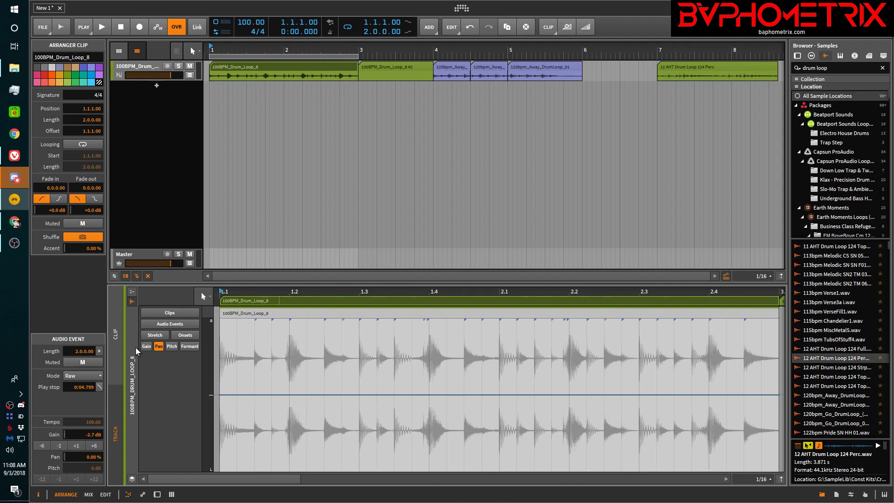
# - Toggle the detail editor between clip and track views, ending in clip view
pyautogui.click(116, 342)
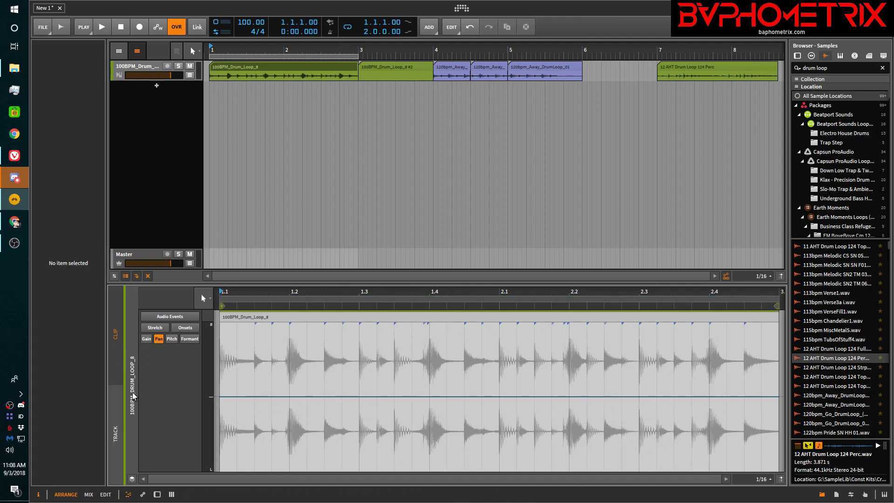
pyautogui.click(121, 424)
pyautogui.click(117, 353)
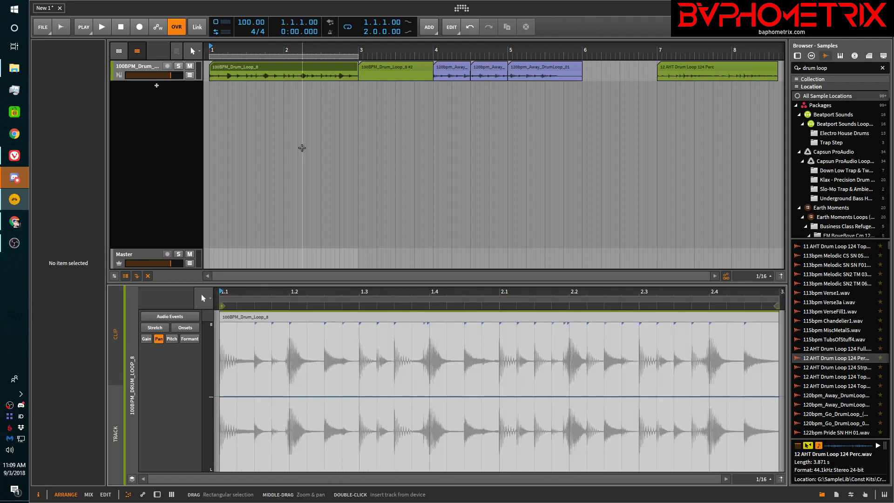
# - Show the drum loop clips at bars 4, 5 and 7 in clip view, ending with 100BPM_Drum_Loop_8
pyautogui.click(457, 66)
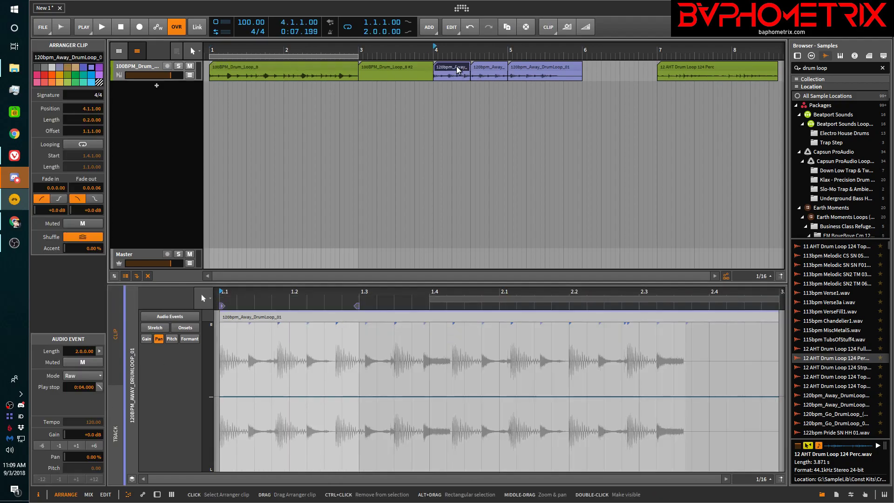
pyautogui.click(540, 68)
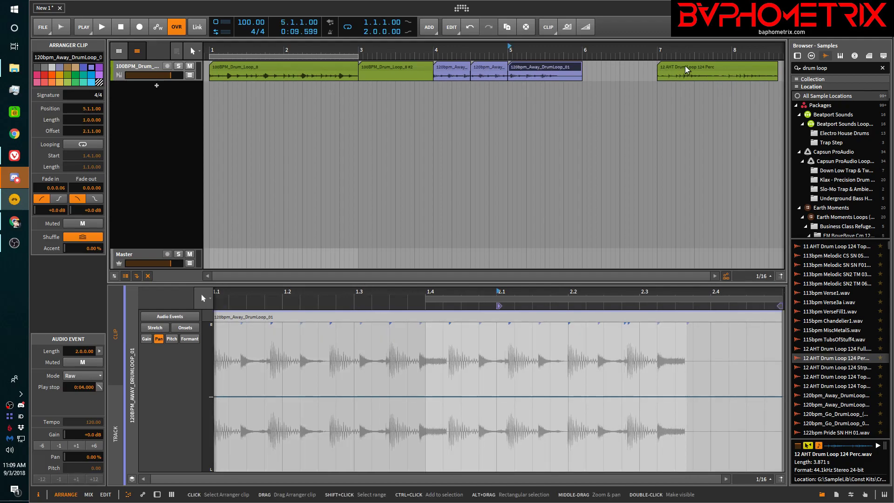
pyautogui.click(700, 65)
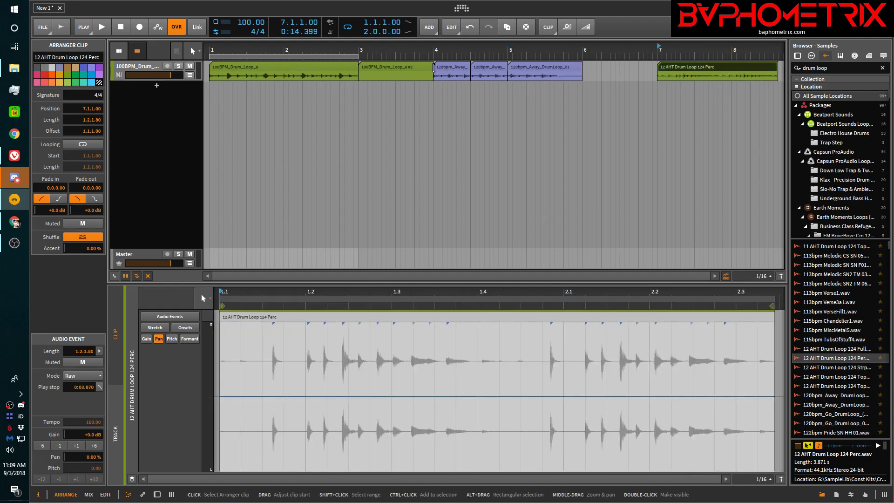
pyautogui.click(459, 65)
pyautogui.click(265, 68)
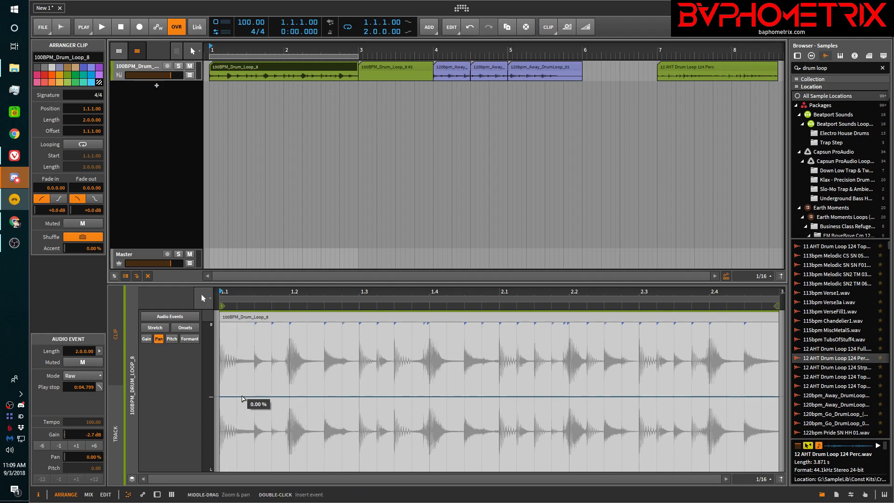
# - Show the Gain expression of 100BPM_Drum_Loop_8 and raise its point at 1.1.3.00 to +0.1 dB
pyautogui.click(146, 339)
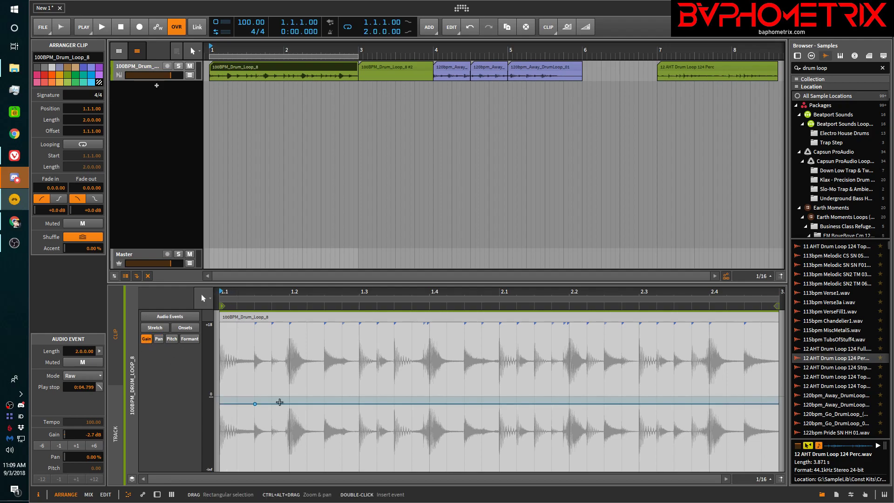
pyautogui.moveTo(255, 404); pyautogui.dragTo(254, 396)
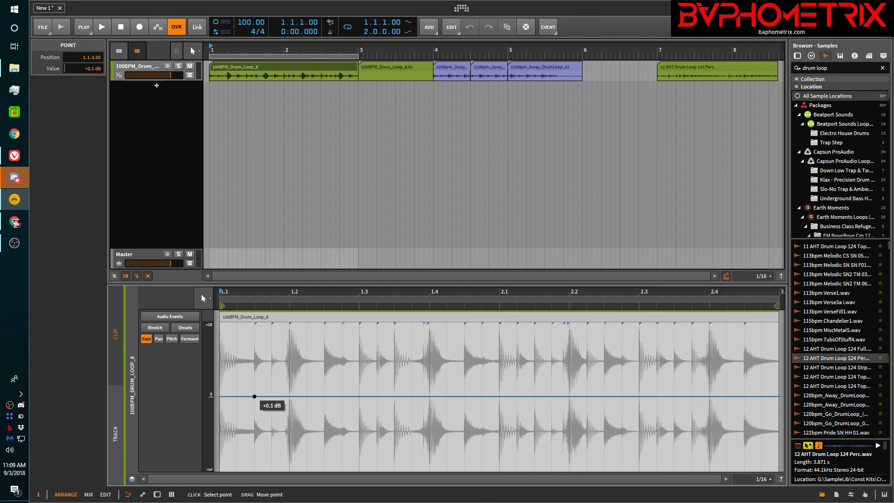
# - Delete the Gain point at 1.1.3.00, and show the clip's Stretch and Onsets layers before returning to Audio Events
pyautogui.doubleClick(254, 396)
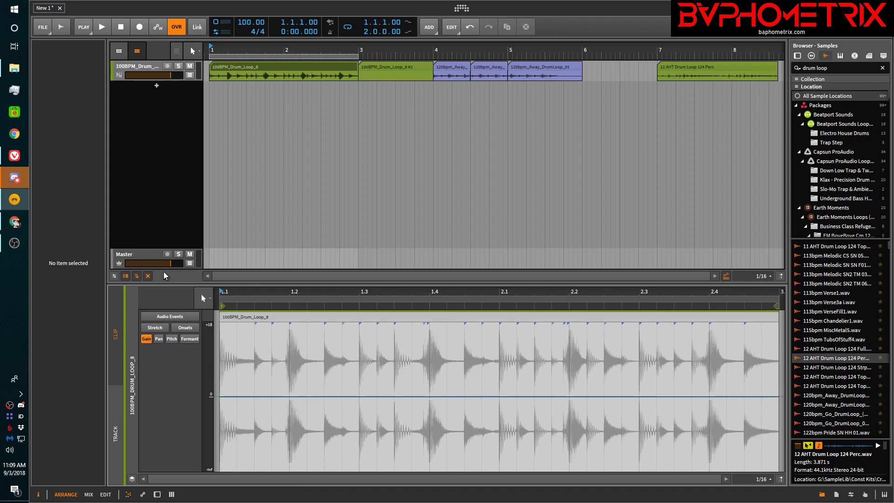
pyautogui.click(173, 317)
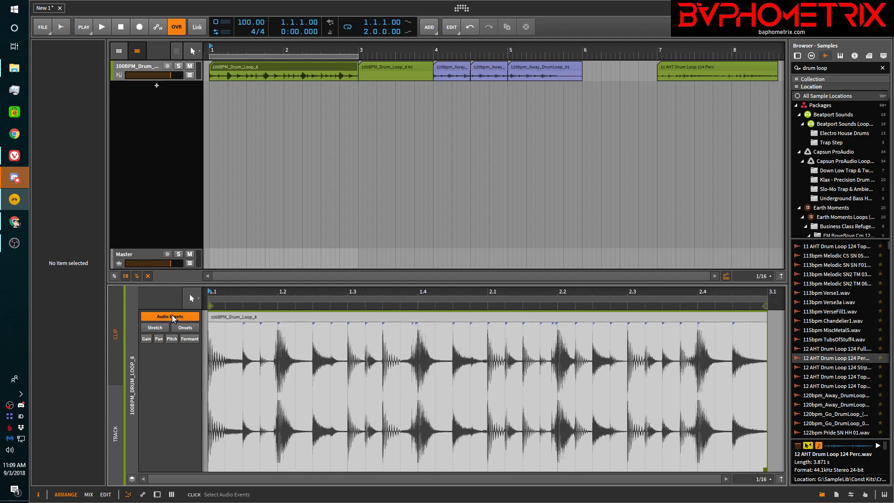
pyautogui.click(158, 327)
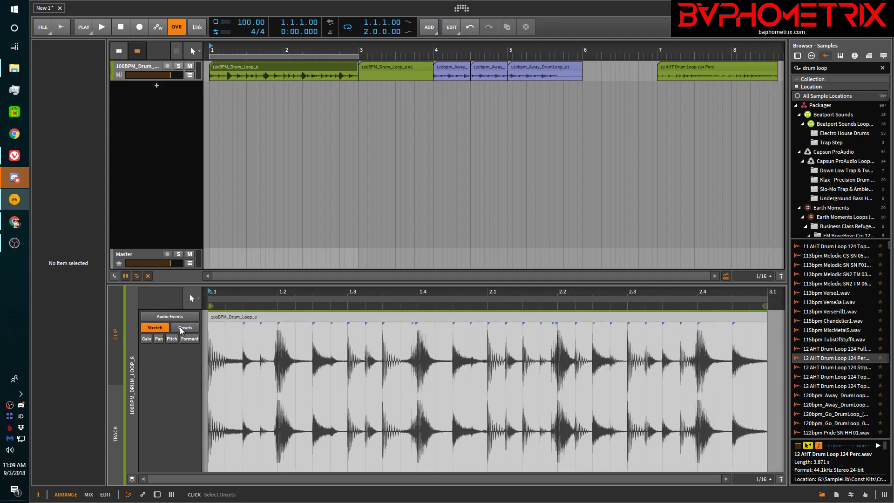
pyautogui.click(180, 327)
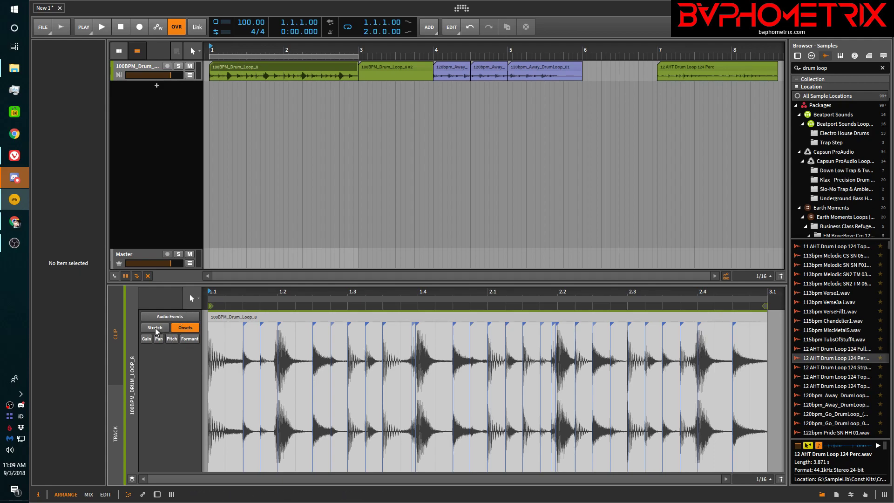
pyautogui.click(164, 317)
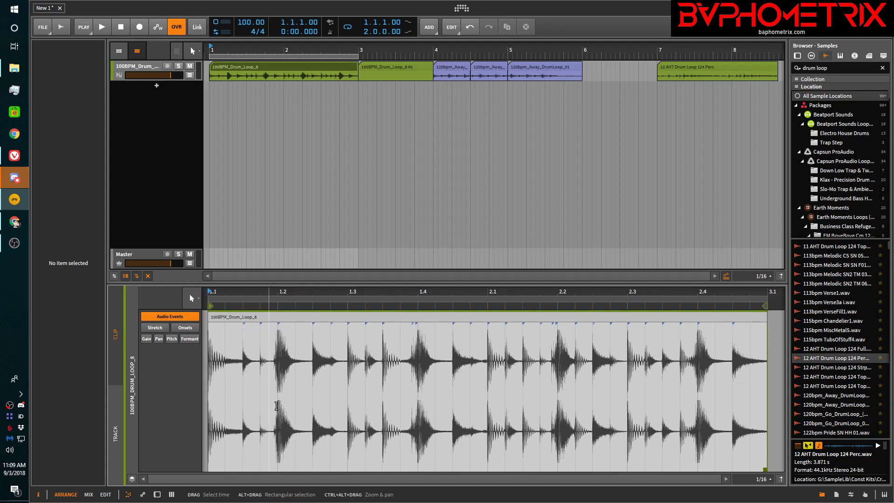
# - Split the 100BPM_Drum_Loop_8 audio event at 1.2.3 and 2.1, and mute the middle event
pyautogui.click(312, 342)
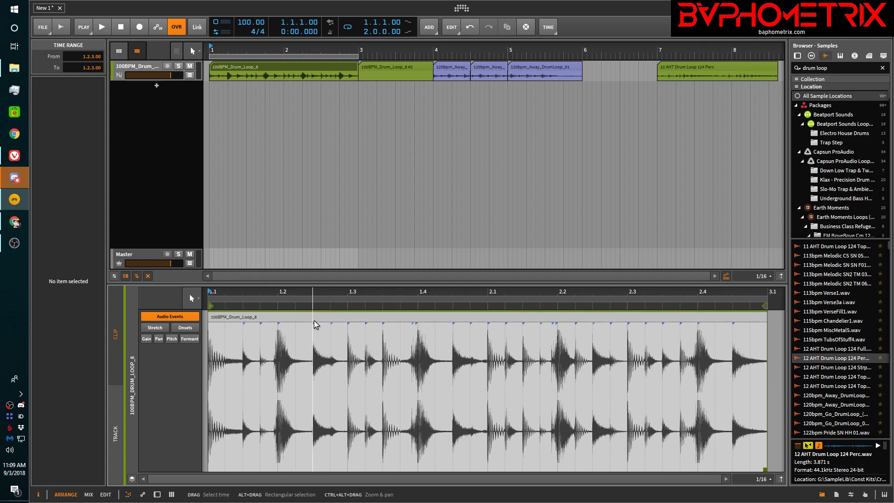
pyautogui.doubleClick(312, 315)
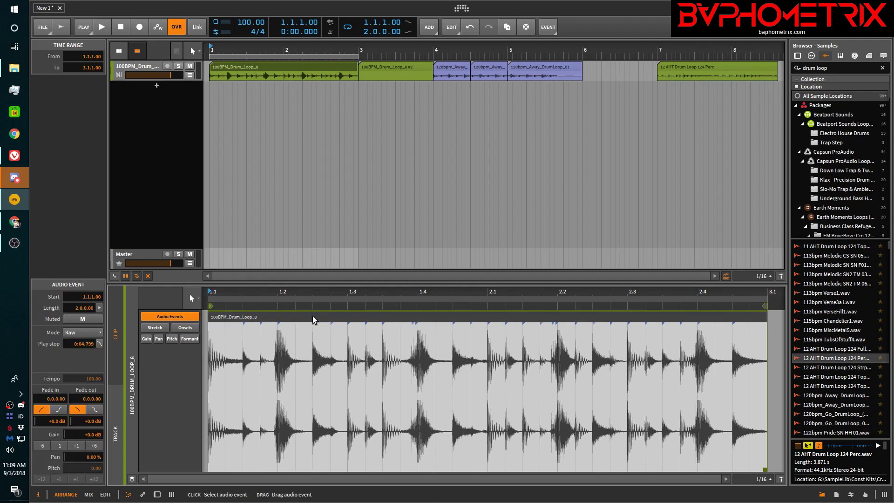
pyautogui.doubleClick(488, 316)
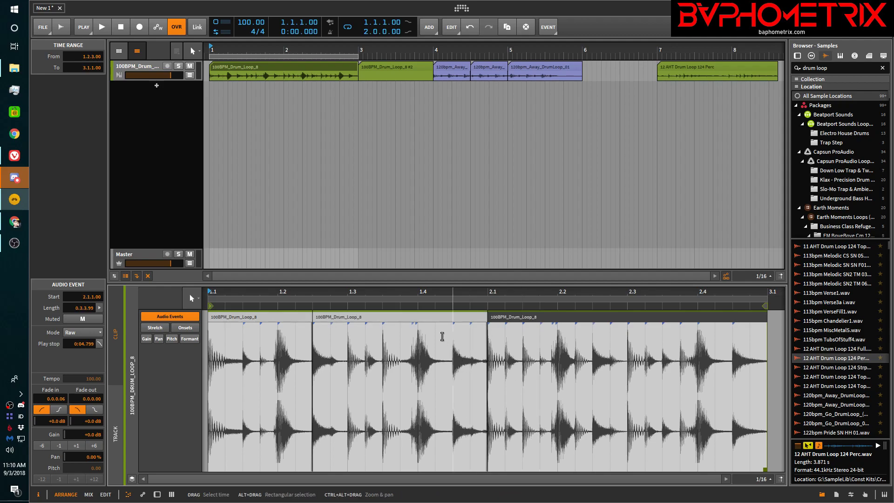
pyautogui.click(426, 318)
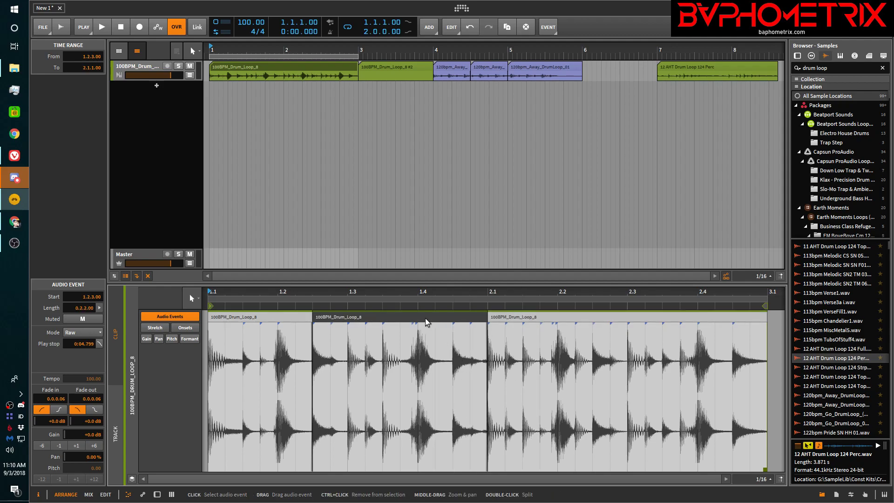
pyautogui.press('m')
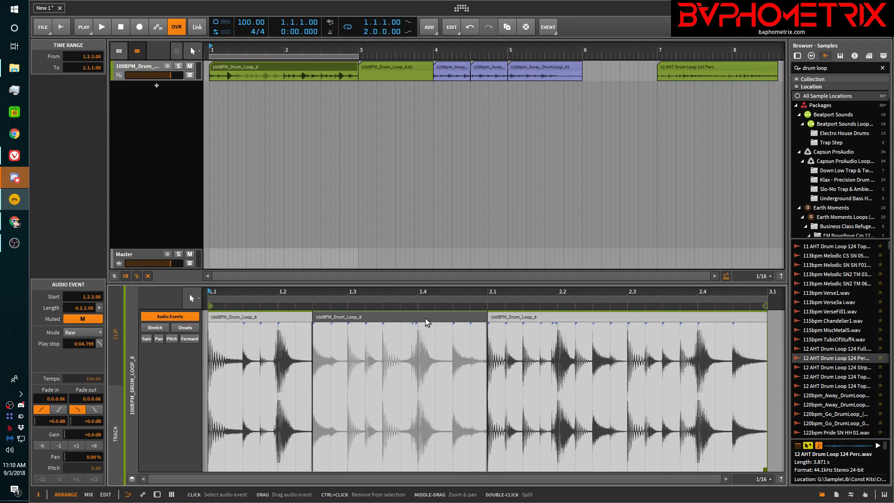
# - Select the 100BPM_Drum_Loop_8 arranger clip and examine the crossfades at its event splits at 1.2.3 and 2.1 up close
pyautogui.click(246, 67)
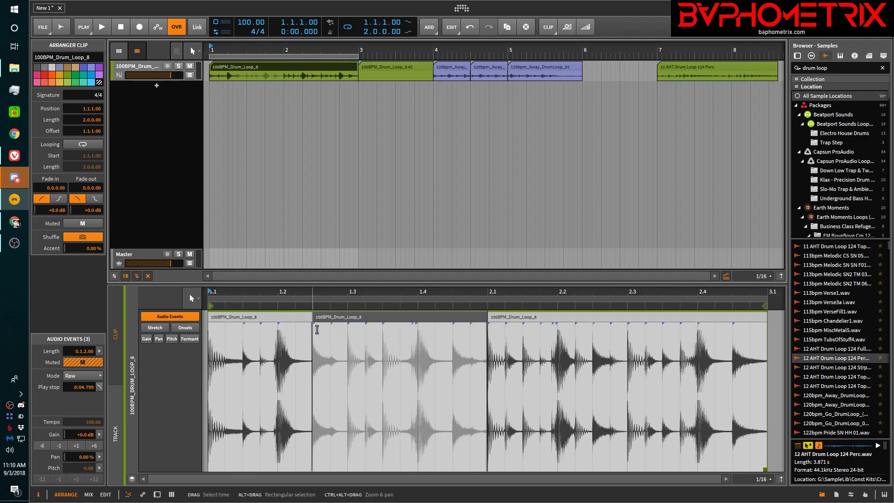
pyautogui.scroll(10, 316, 329)
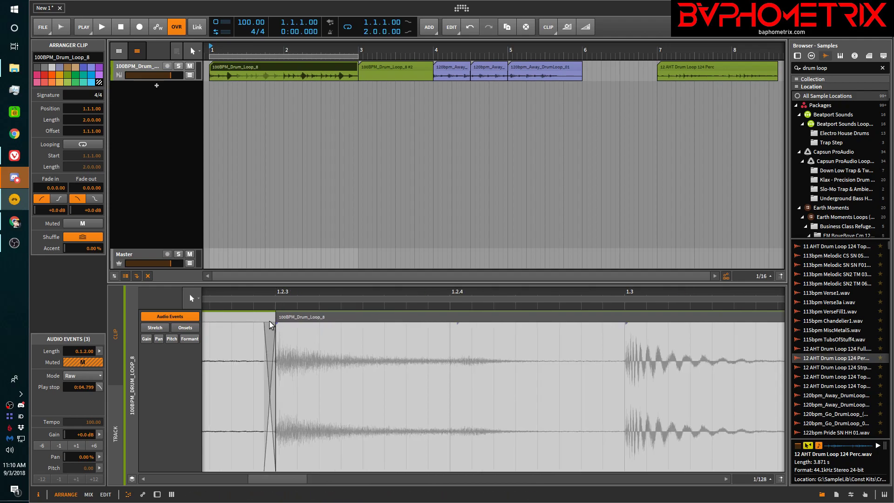
pyautogui.scroll(-4, 295, 329)
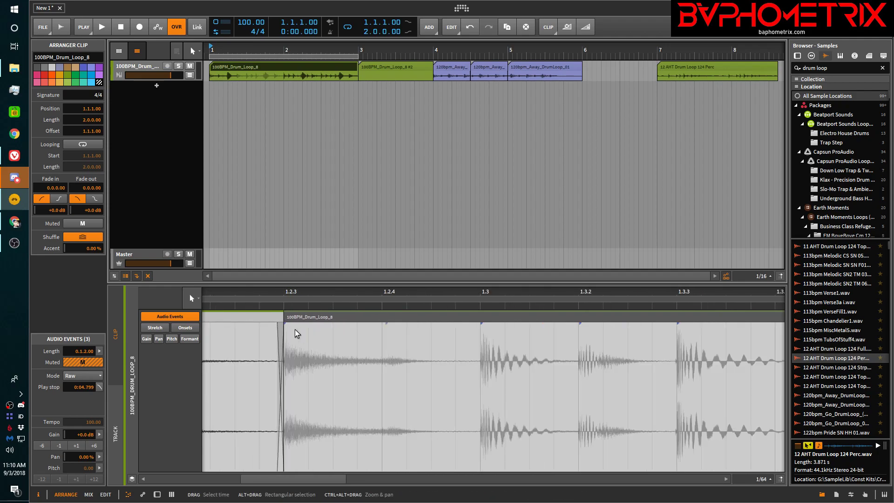
pyautogui.scroll(-3, 295, 329)
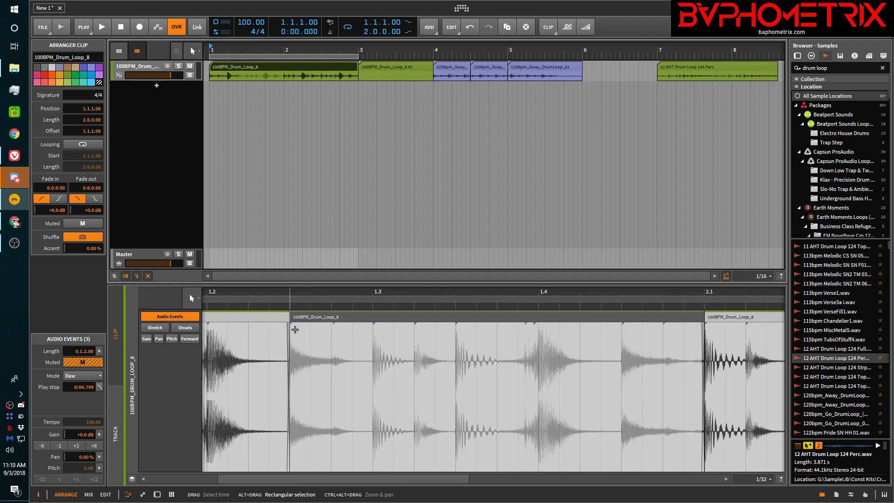
pyautogui.hscroll(7, 295, 329)
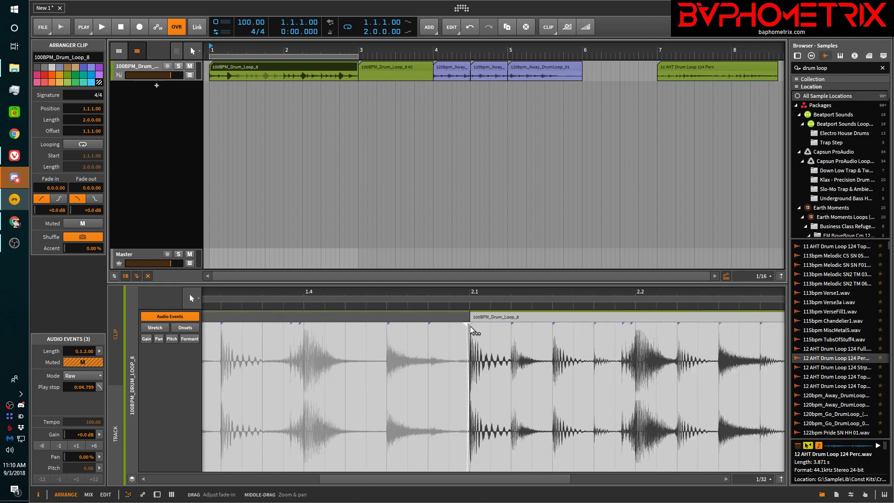
pyautogui.scroll(10, 468, 323)
pyautogui.scroll(4, 469, 324)
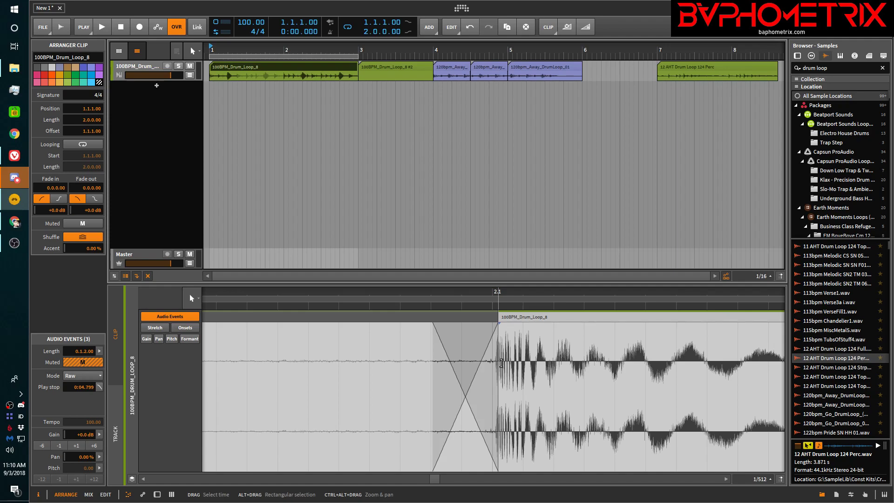
pyautogui.scroll(12, 501, 362)
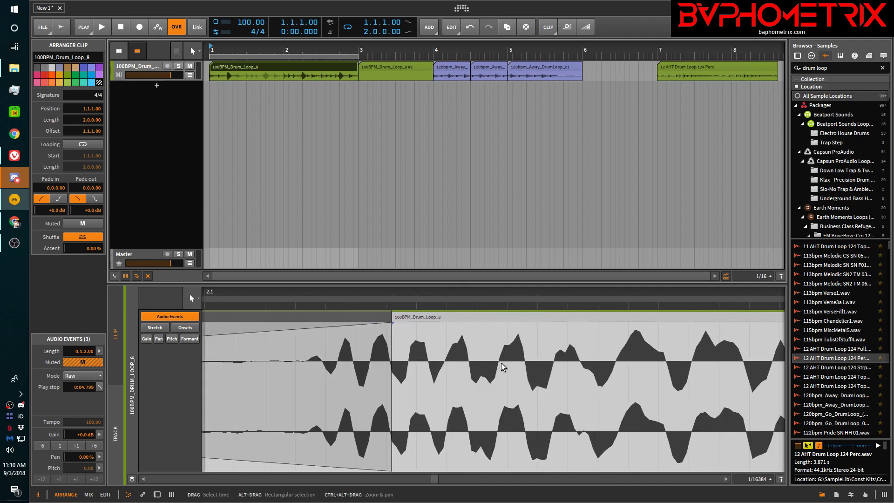
pyautogui.scroll(5, 392, 361)
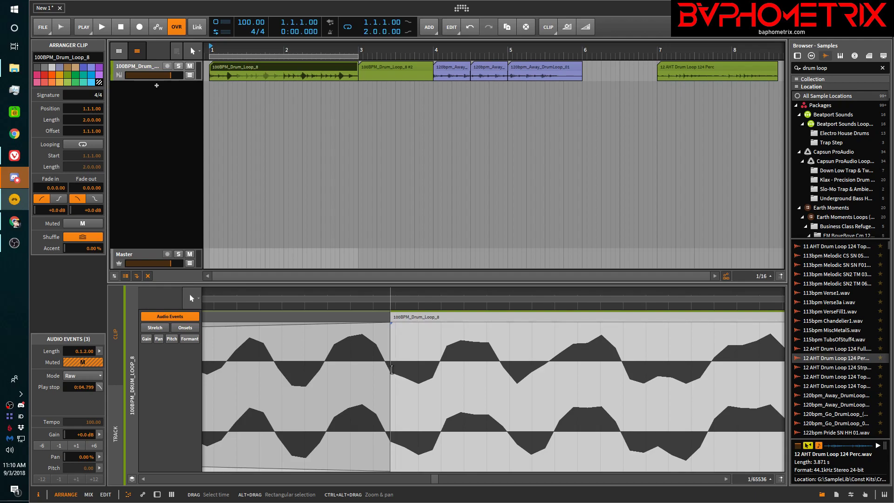
pyautogui.scroll(-8, 392, 368)
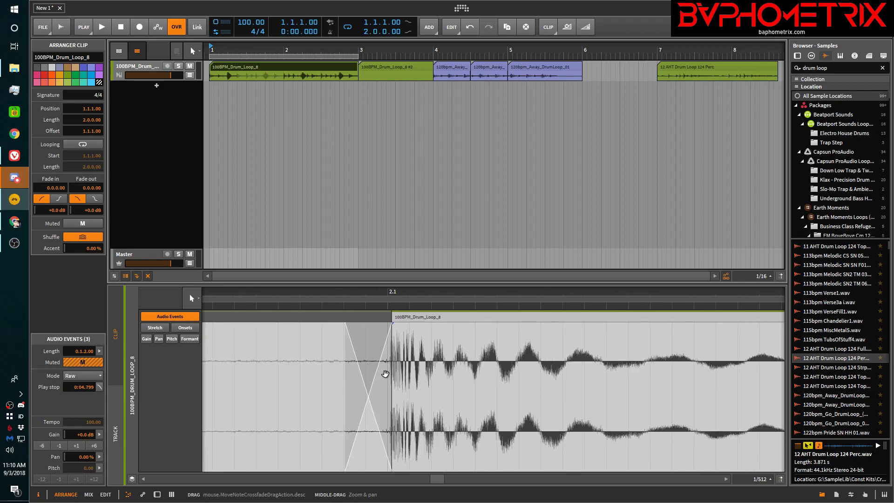
pyautogui.scroll(-3, 384, 368)
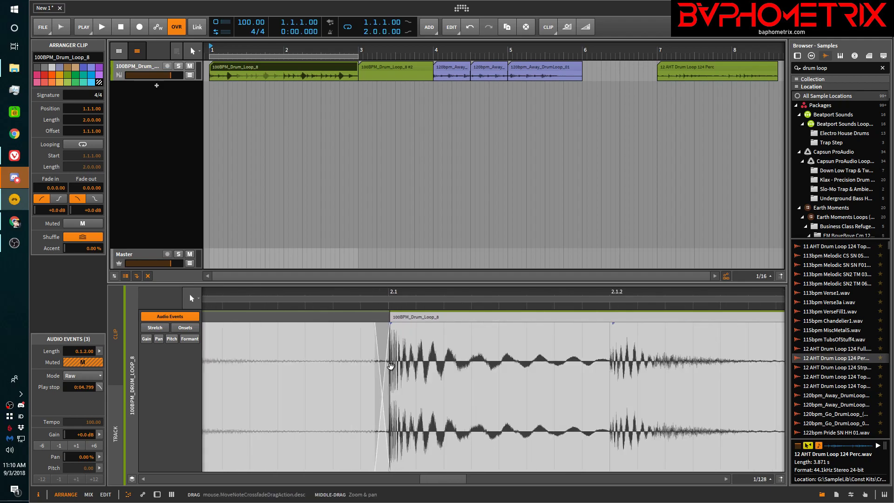
pyautogui.scroll(-1, 390, 366)
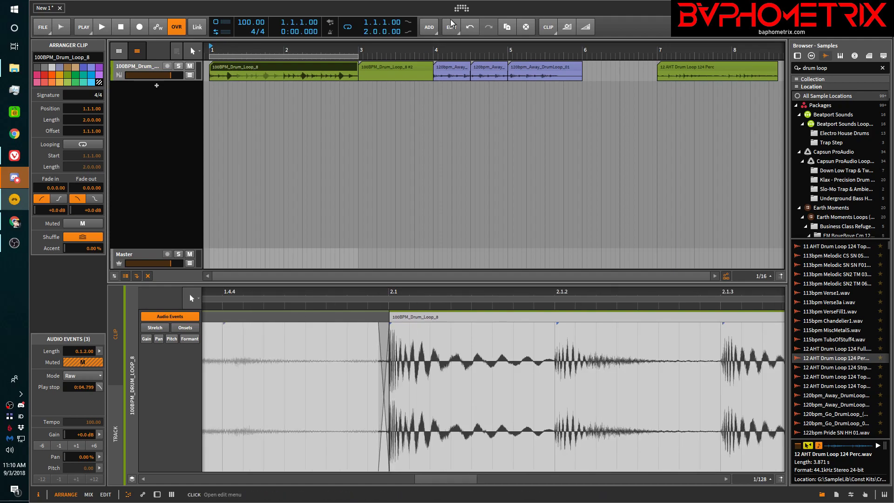
# - Open the application settings, review the User Interface and Behavior pages for the fade options, and close the settings
pyautogui.click(464, 7)
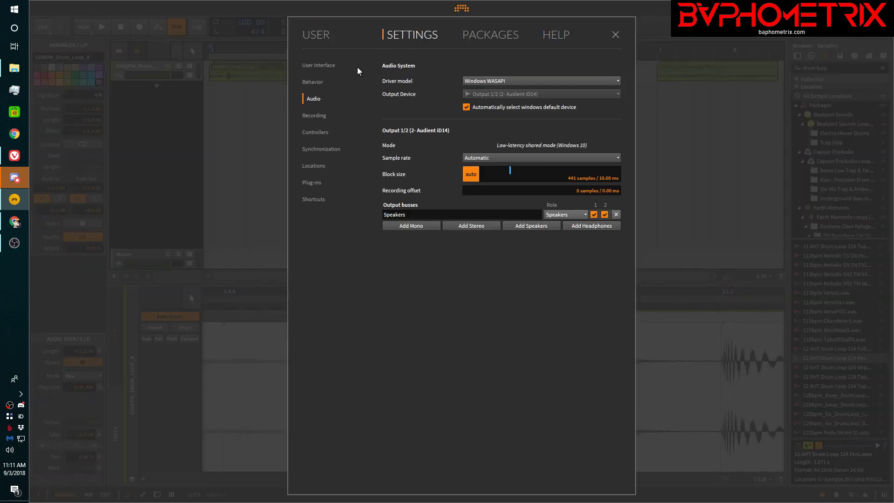
pyautogui.click(318, 66)
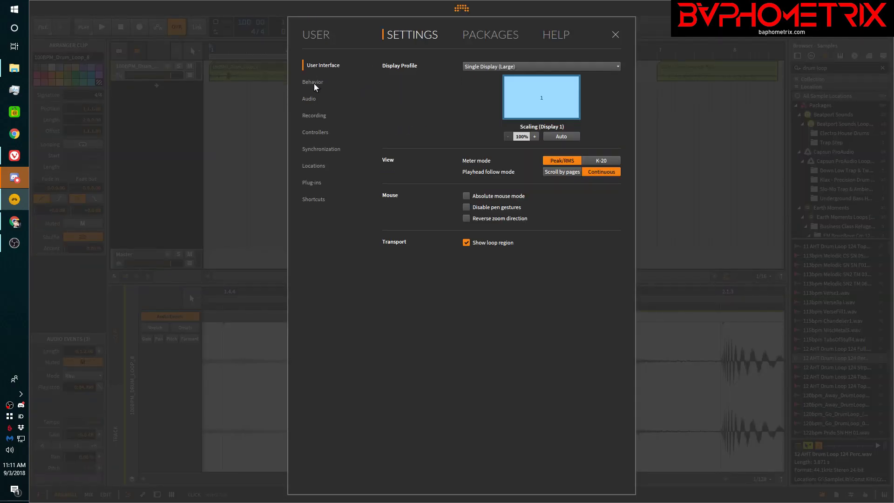
pyautogui.click(314, 83)
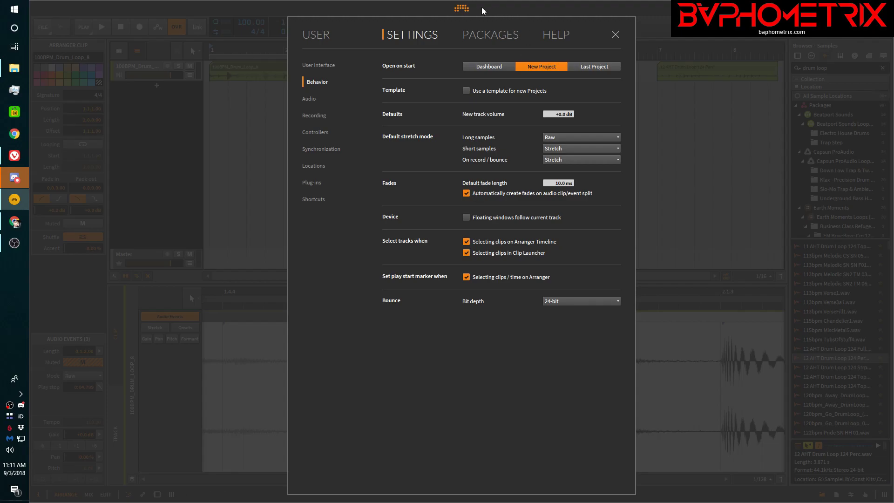
pyautogui.click(463, 10)
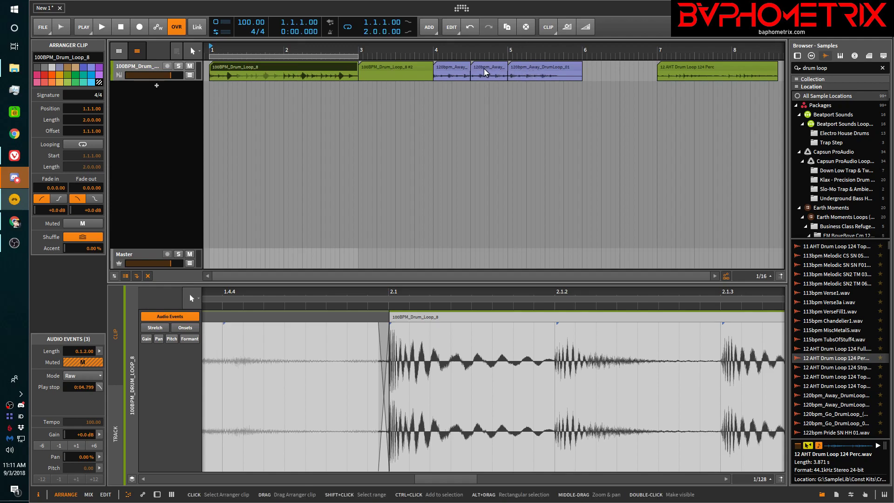
# - Split the 120bpm_Away_DrumLoop_01 arranger clip that starts at 4.3 at position 4.4
pyautogui.scroll(8, 487, 68)
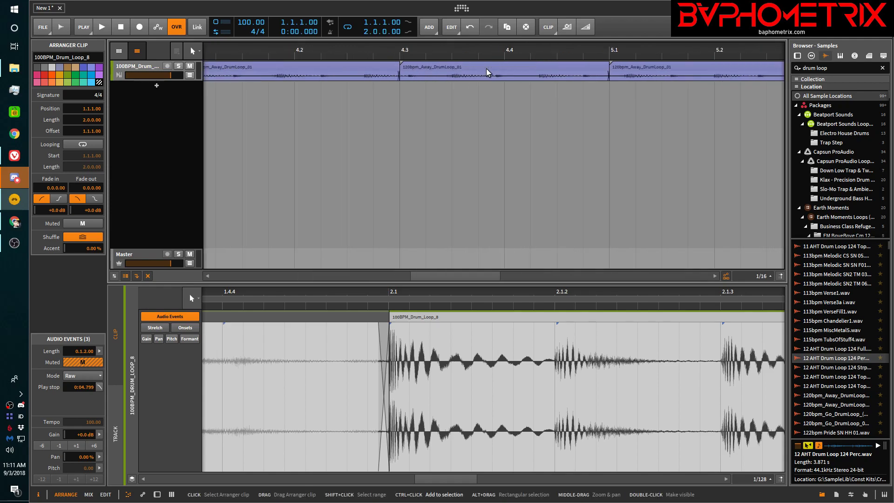
pyautogui.scroll(1, 486, 69)
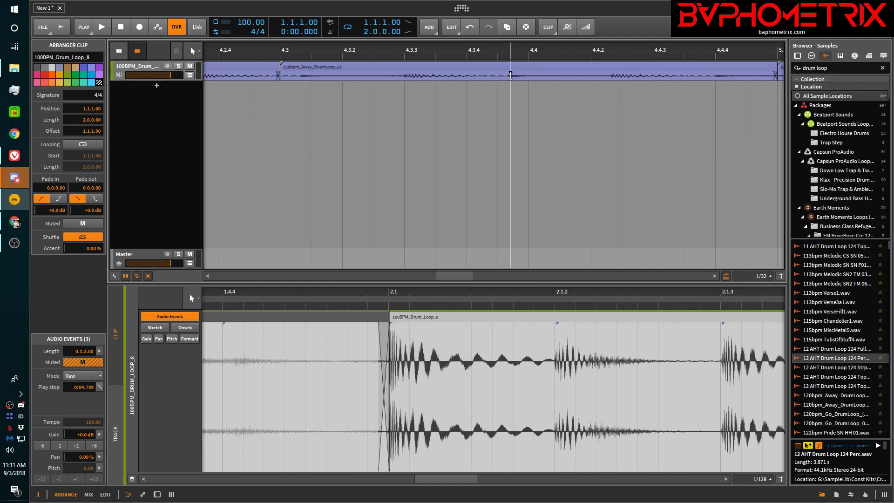
pyautogui.click(530, 76)
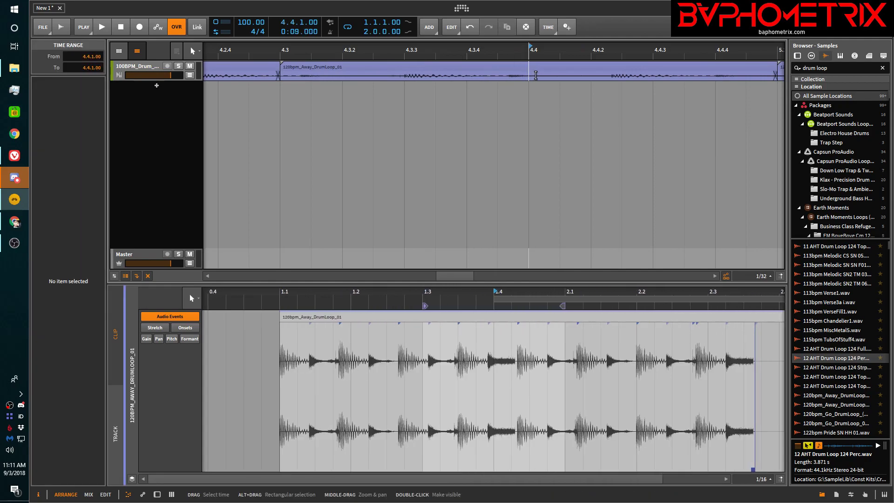
pyautogui.hotkey('ctrl', 'e')
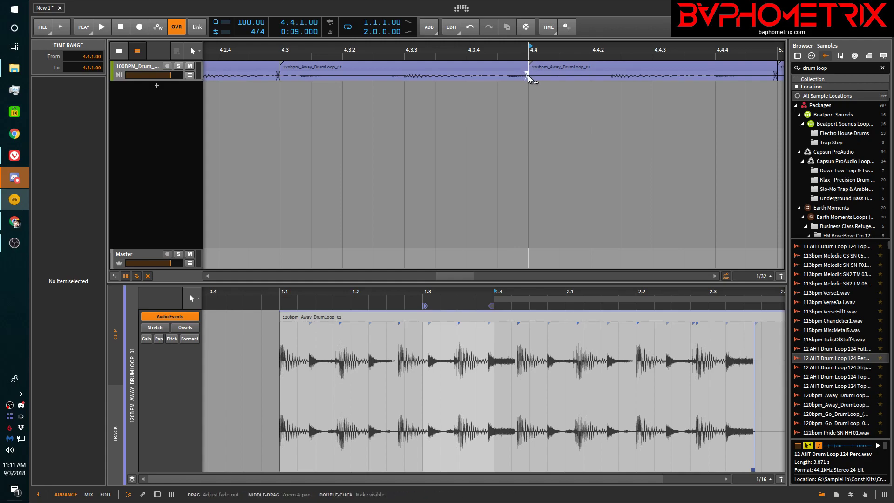
# - Examine the crossfade between the two arranger clips at the 4.4 split, close up and from a distance
pyautogui.scroll(5, 527, 74)
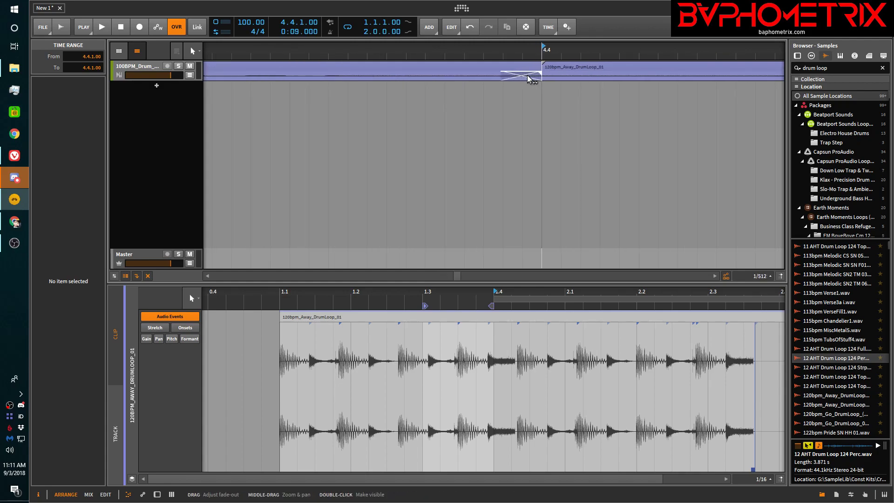
pyautogui.scroll(1, 527, 75)
pyautogui.scroll(-2, 527, 75)
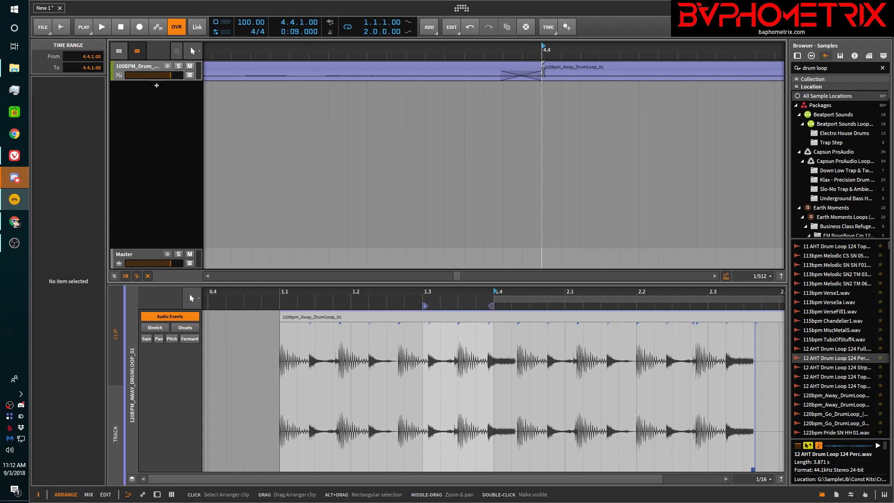
pyautogui.scroll(5, 537, 68)
pyautogui.scroll(-2, 539, 68)
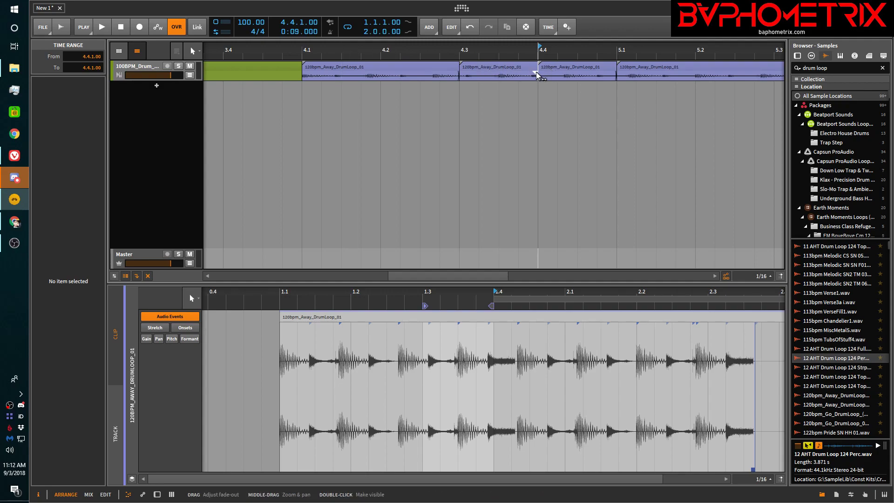
pyautogui.scroll(5, 540, 76)
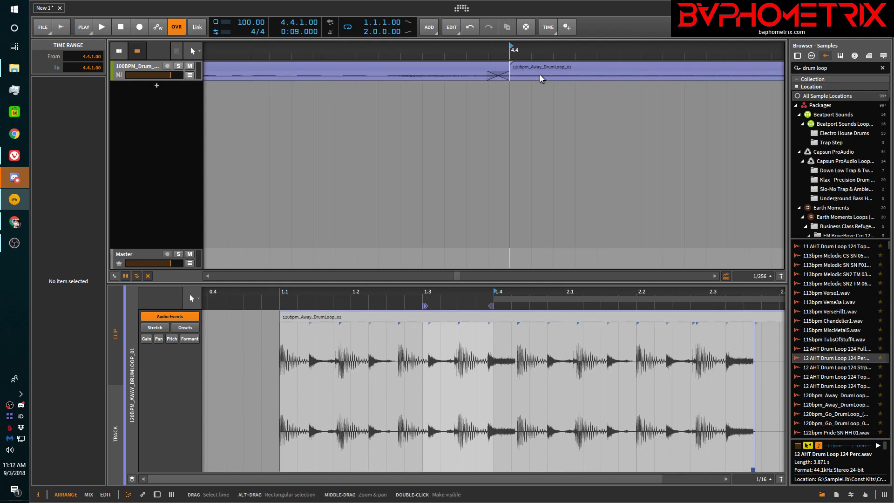
pyautogui.scroll(-1, 541, 78)
pyautogui.scroll(-2, 540, 75)
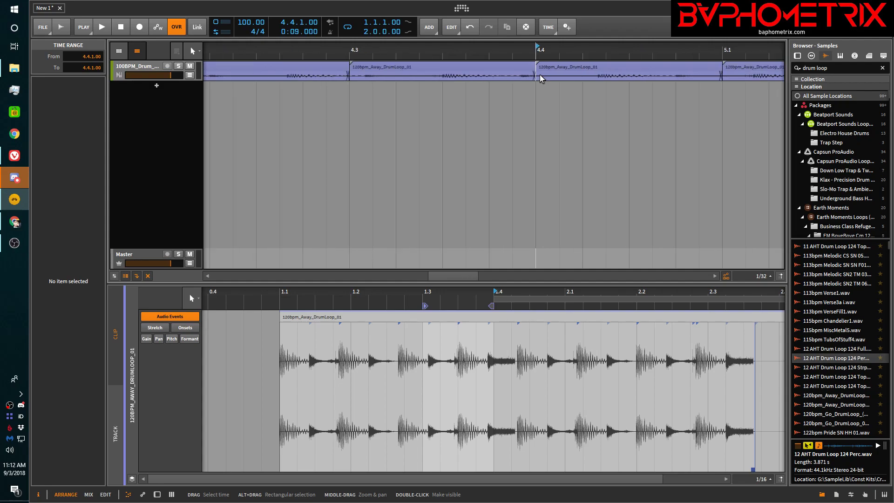
# - Select the 120bpm_Away_DrumLoop_01 arranger clip between 4.3 and 4.4, review its fade commands, and reset its fades
pyautogui.click(491, 65)
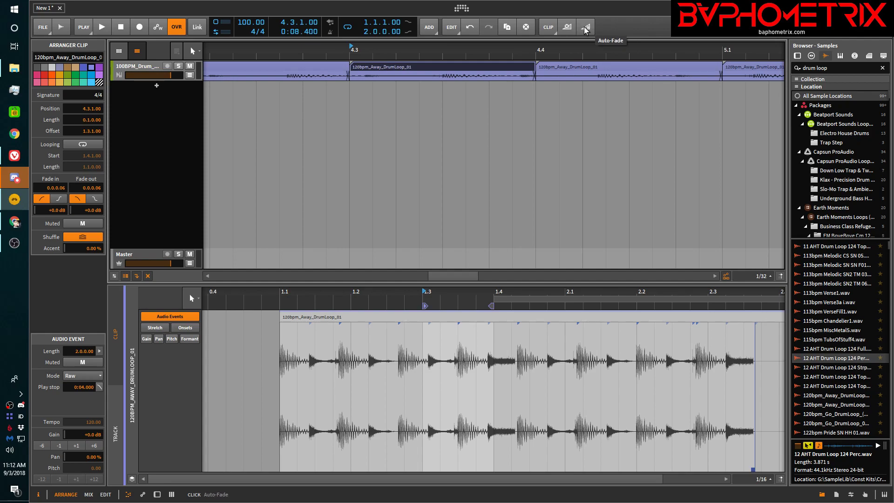
pyautogui.click(548, 27)
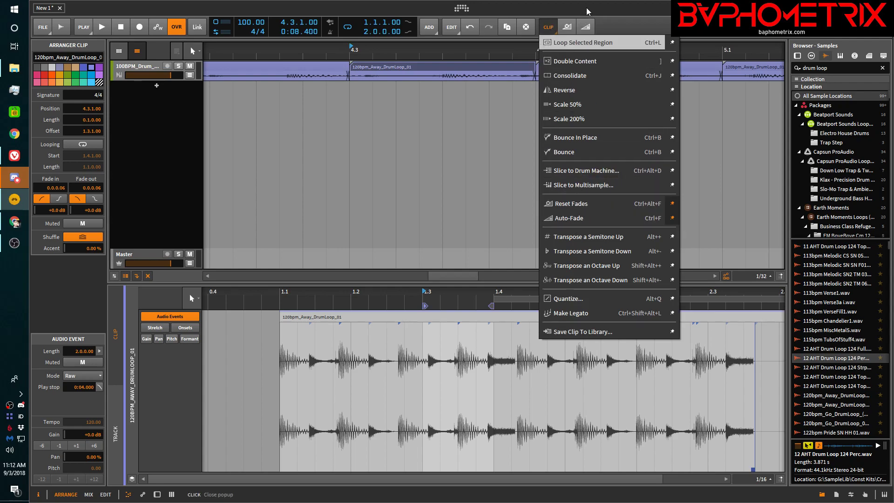
pyautogui.click(554, 31)
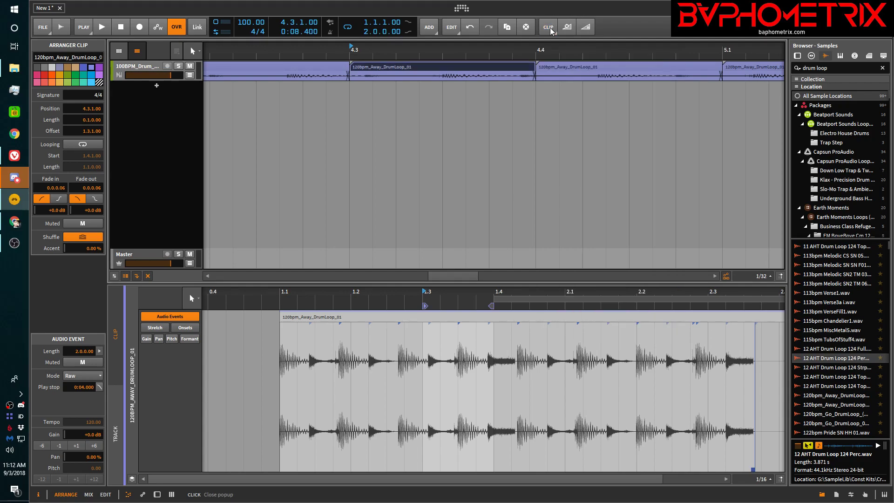
pyautogui.rightClick(485, 68)
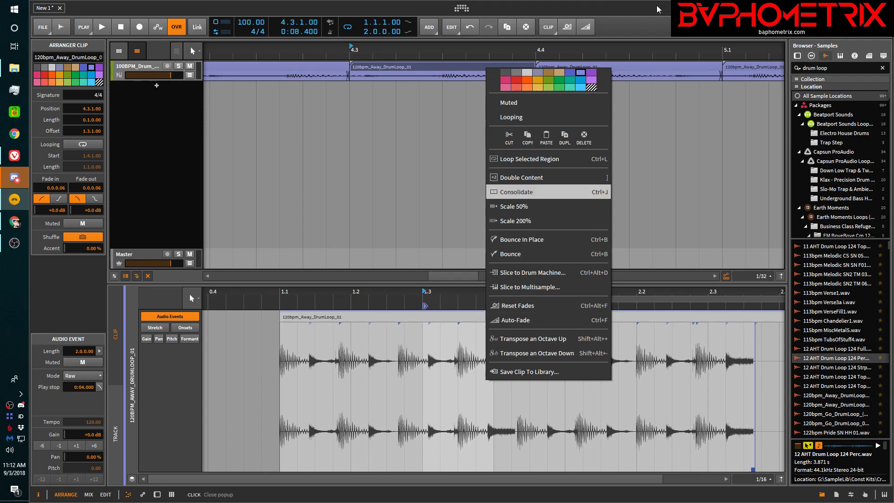
pyautogui.click(649, 105)
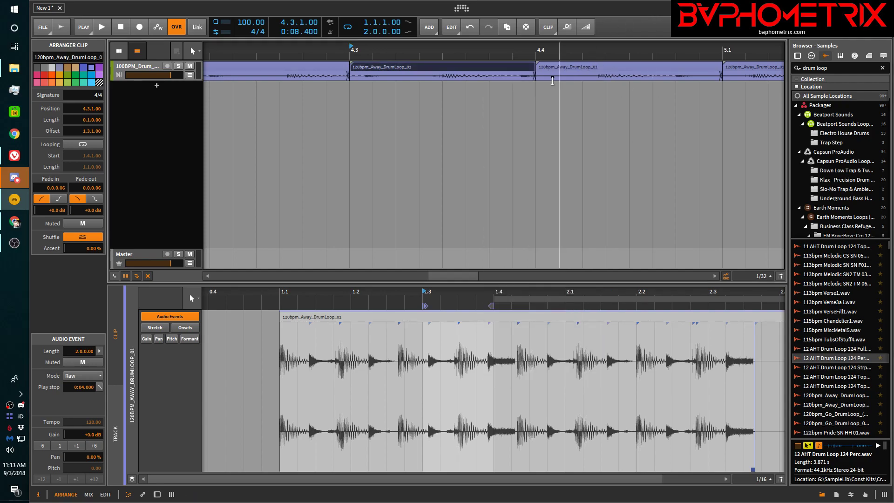
pyautogui.rightClick(500, 65)
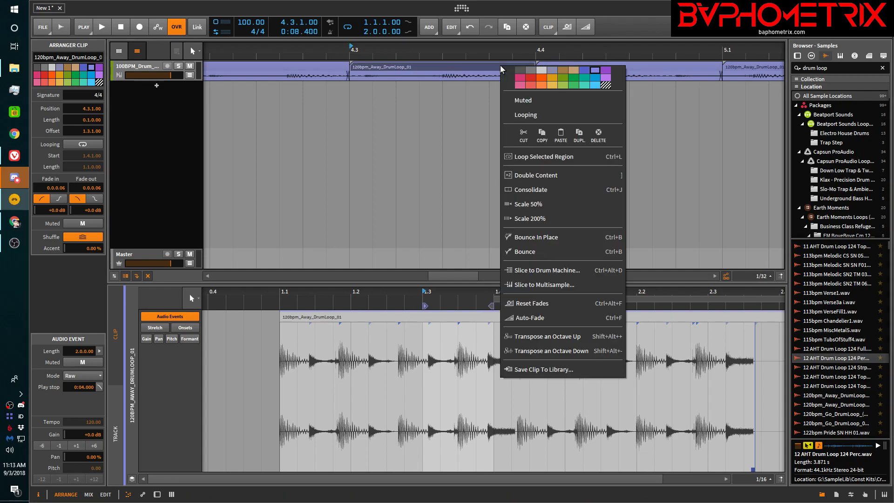
pyautogui.click(526, 304)
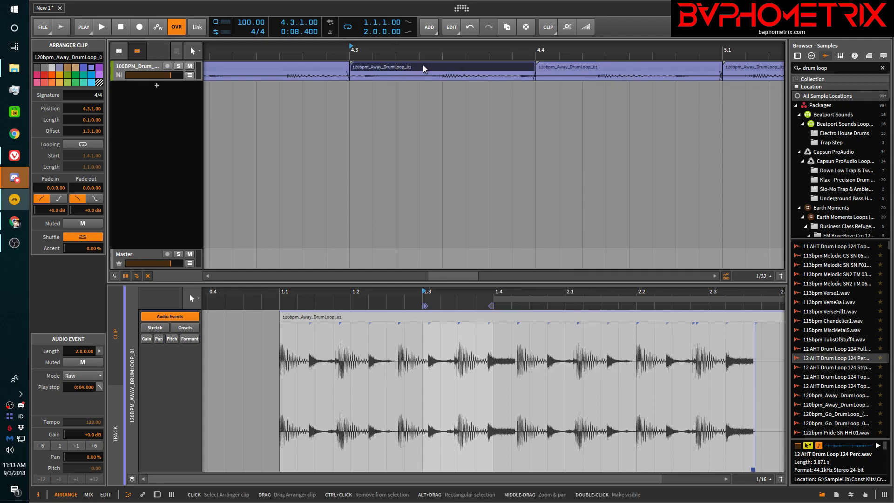
# - Select the three consecutive 120bpm_Away_DrumLoop_01 clips ending at 5.1 and reset their fades
pyautogui.click(554, 66)
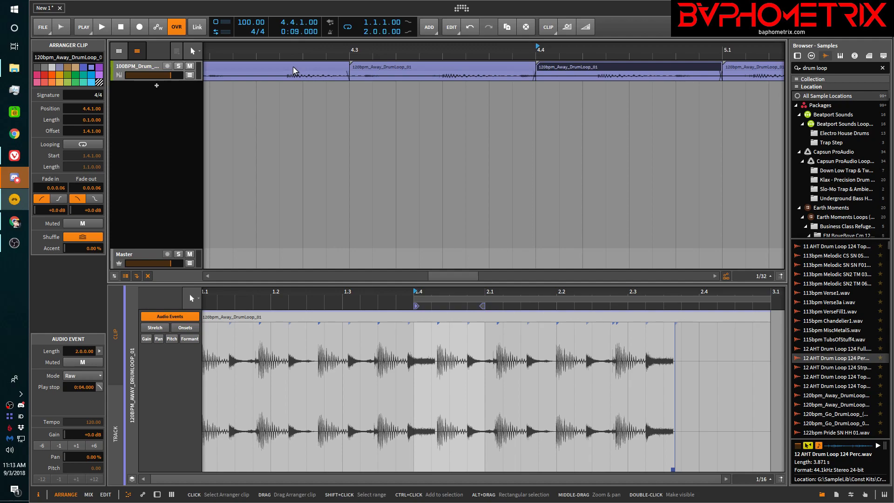
pyautogui.moveTo(292, 67); pyautogui.dragTo(547, 71)
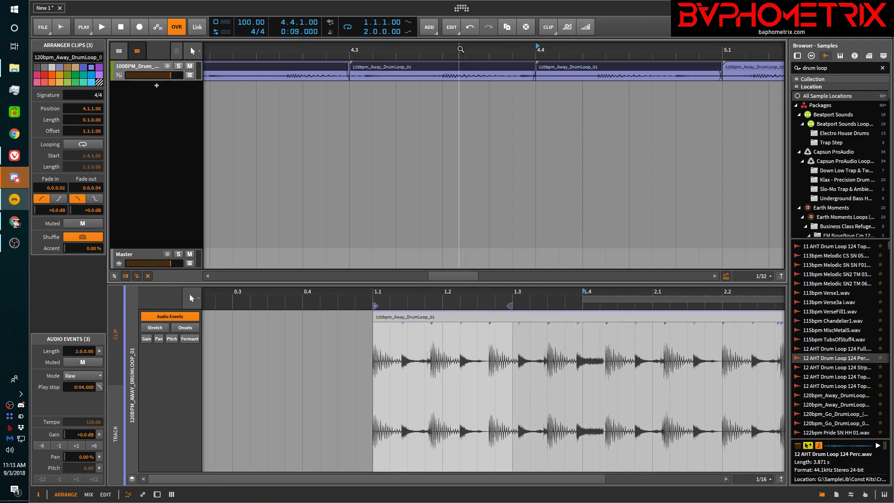
pyautogui.click(568, 29)
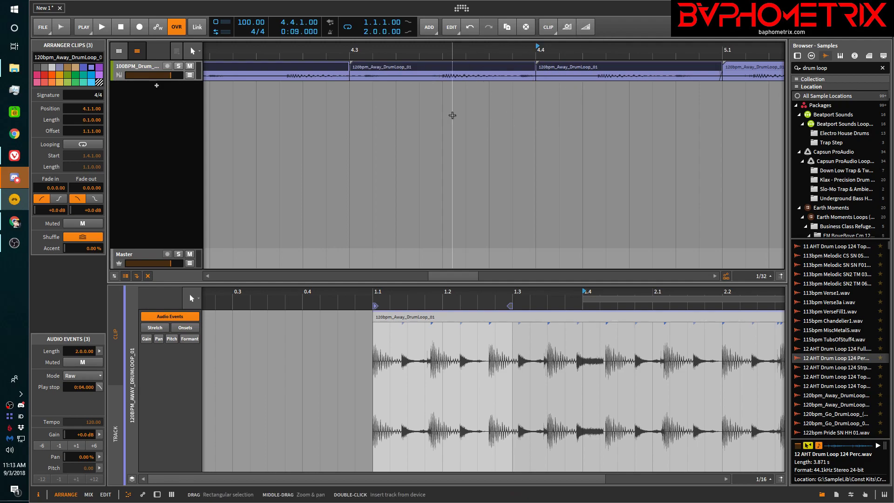
# - Apply Auto-Fade to the three selected 120bpm_Away_DrumLoop_01 clips, examine the crossfades, and undo the Auto-Fade
pyautogui.click(474, 64)
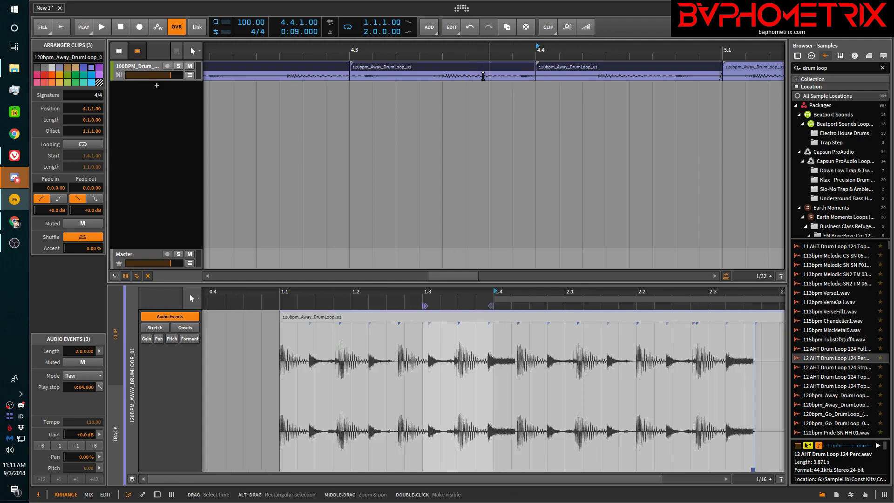
pyautogui.click(585, 27)
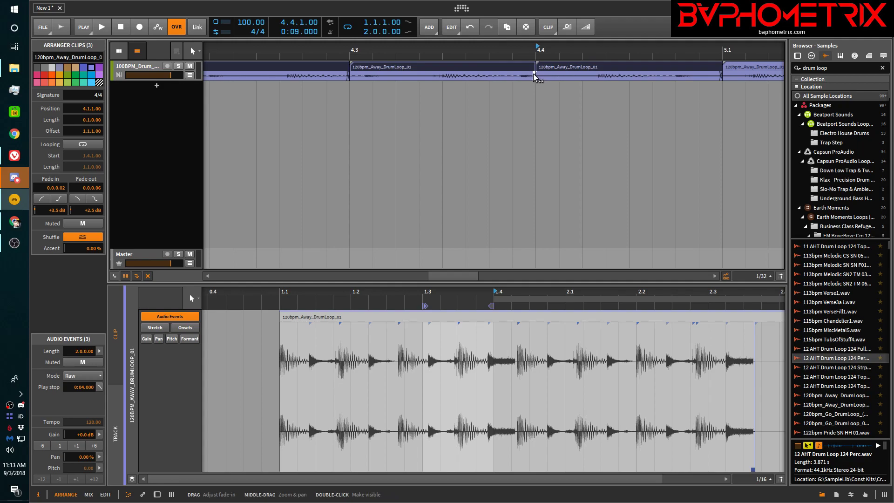
pyautogui.hscroll(-2, 533, 74)
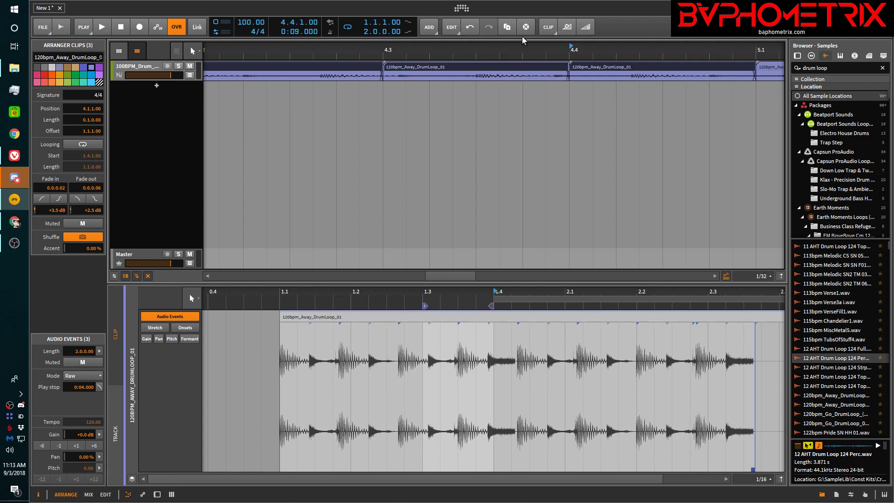
pyautogui.hotkey('ctrl', 'z')
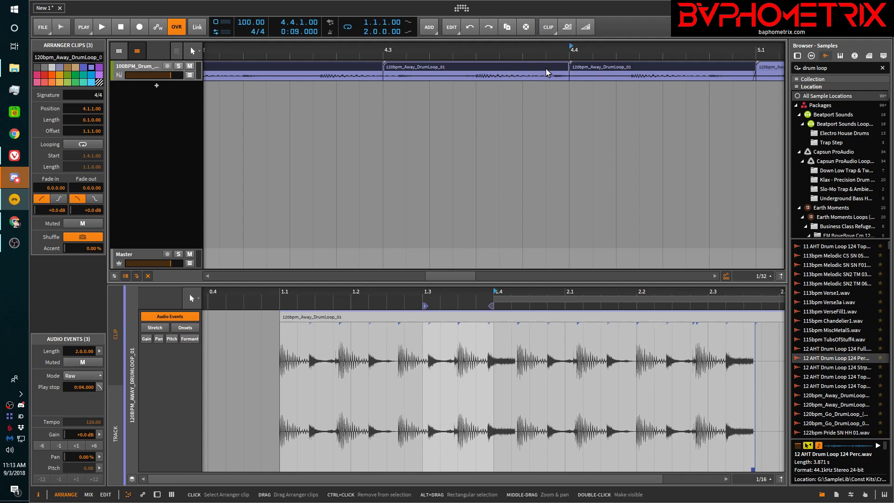
# - Enlarge the track's height and try a fade-in of about 0.0.0.06 on the clip starting at 4.3, returning it to zero
pyautogui.hscroll(-3, 559, 68)
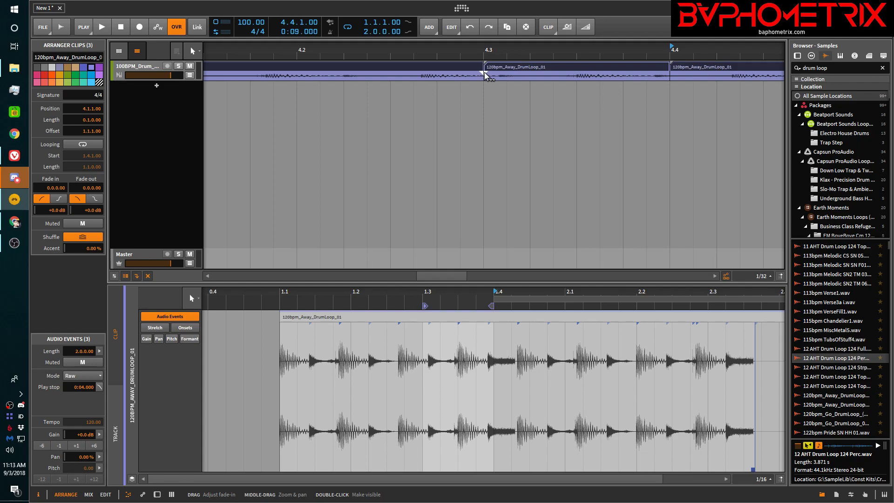
pyautogui.scroll(5, 484, 72)
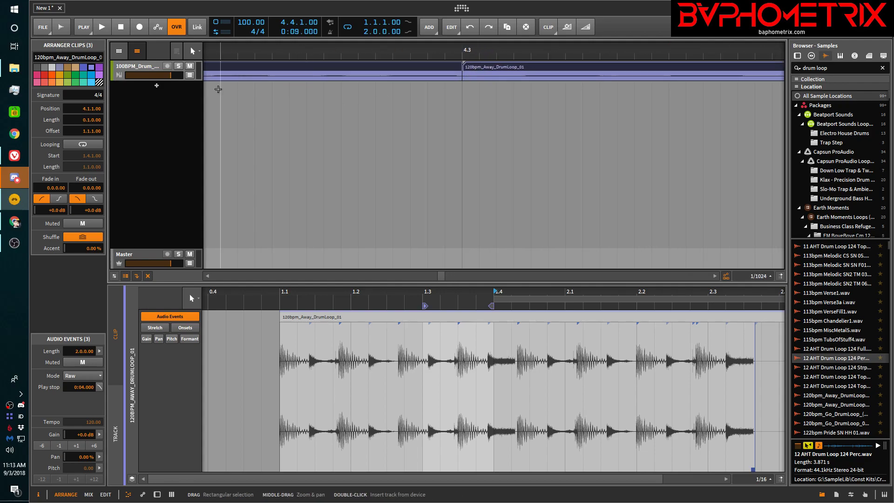
pyautogui.moveTo(174, 80); pyautogui.dragTo(171, 120)
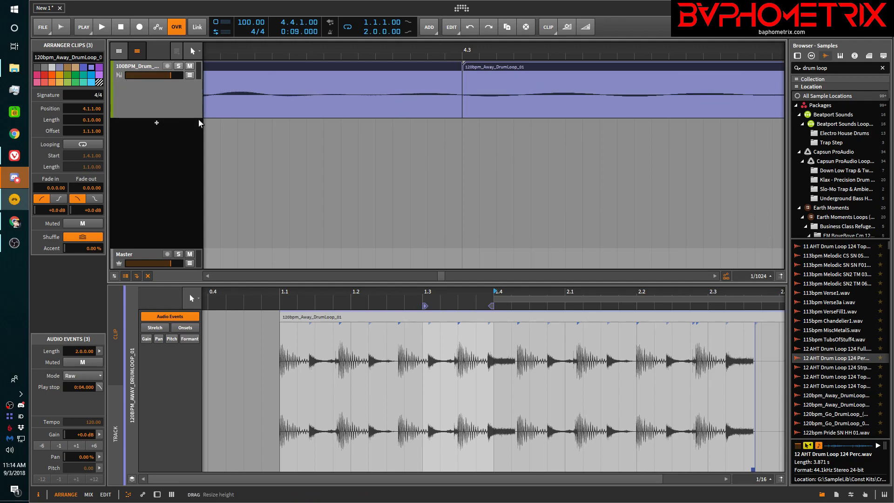
pyautogui.moveTo(465, 74); pyautogui.dragTo(498, 97)
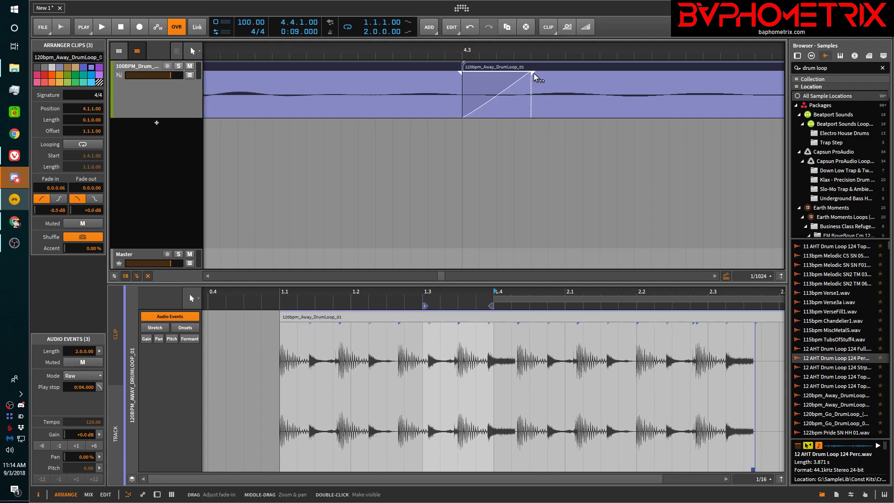
pyautogui.moveTo(535, 77); pyautogui.dragTo(478, 69)
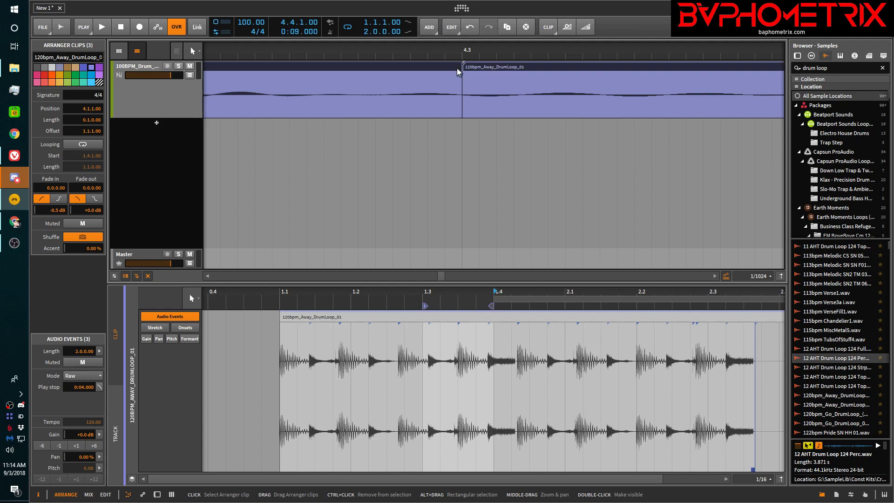
# - Open and close a small gap before 4.3, leaving a 0.0.0.01 crossfade, and bend its curves to about -1.0 dB and -0.7 dB
pyautogui.moveTo(460, 68)
pyautogui.mouseDown()
pyautogui.moveTo(447, 69)
pyautogui.moveTo(470, 68)
pyautogui.mouseUp()
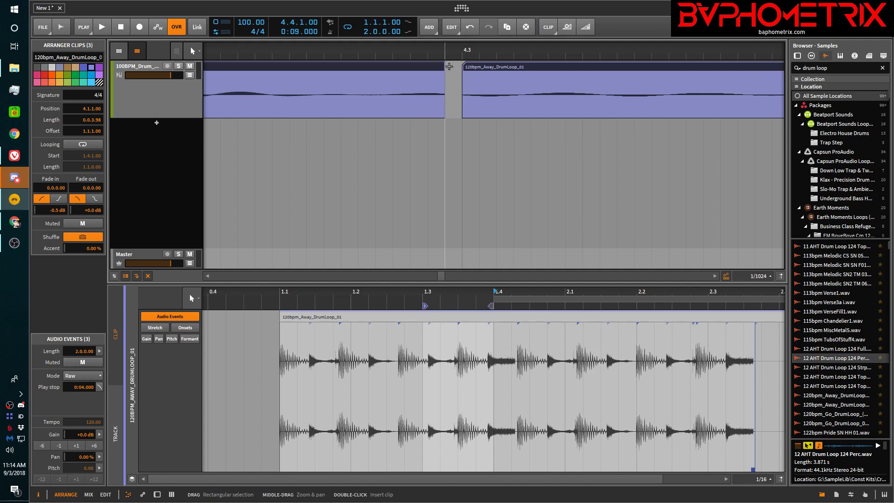
pyautogui.moveTo(477, 69)
pyautogui.mouseDown()
pyautogui.moveTo(461, 69)
pyautogui.moveTo(491, 67)
pyautogui.moveTo(476, 70)
pyautogui.moveTo(483, 69)
pyautogui.mouseUp()
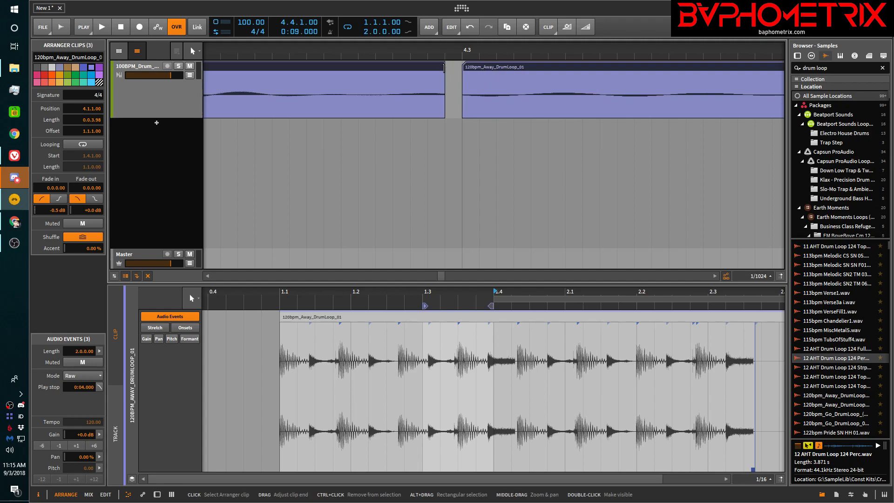
pyautogui.moveTo(443, 67); pyautogui.dragTo(477, 66)
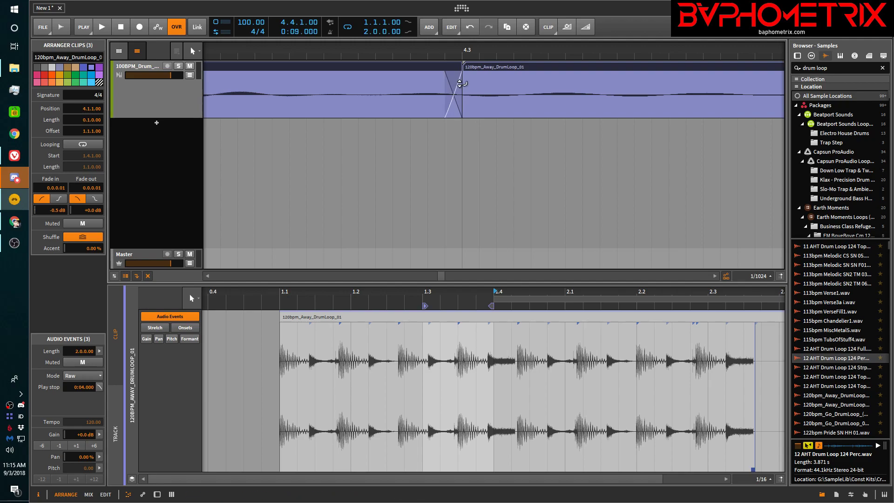
pyautogui.moveTo(452, 95)
pyautogui.mouseDown()
pyautogui.moveTo(452, 81)
pyautogui.moveTo(453, 95)
pyautogui.mouseUp()
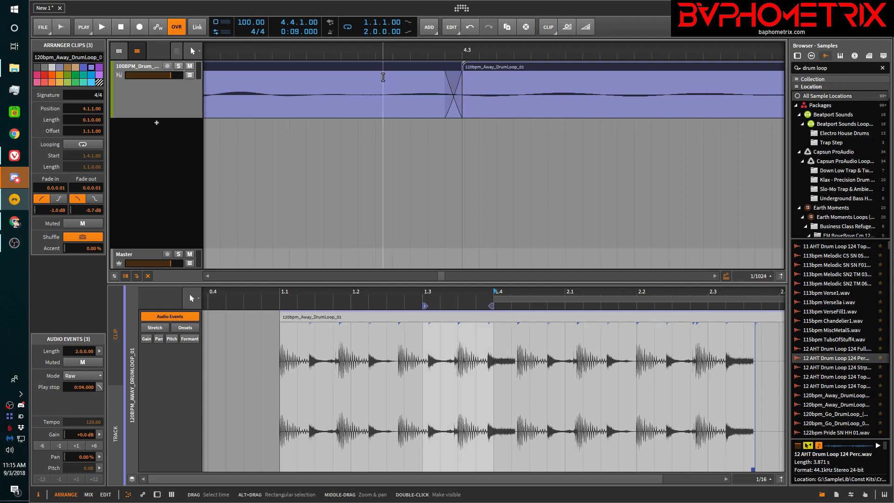
# - Show the whole arrangement and switch the detail editor from the single clip to the entire track
pyautogui.press('z')
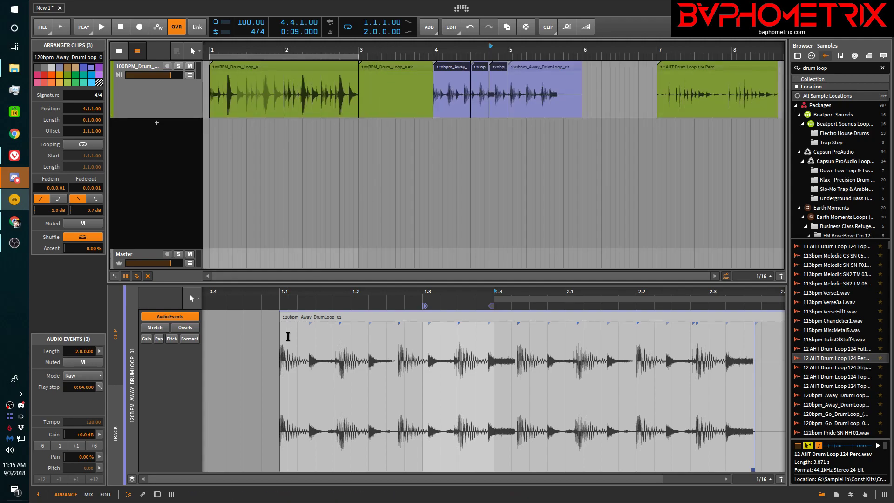
pyautogui.click(336, 292)
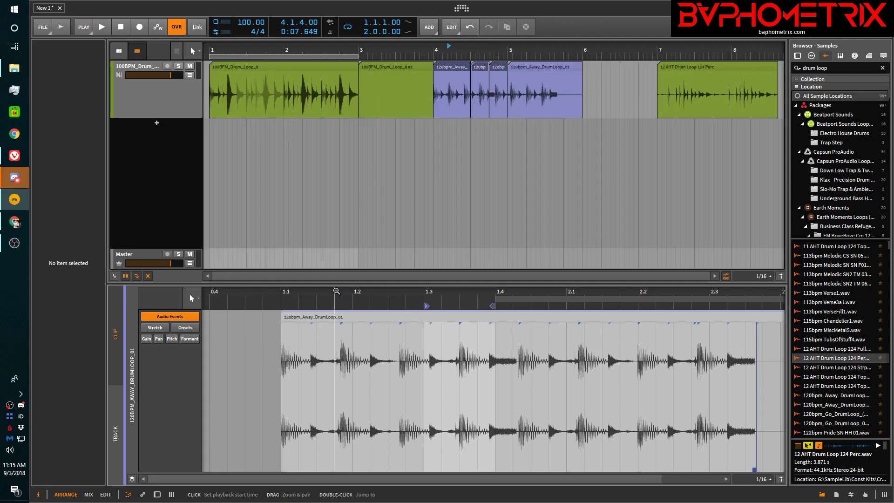
pyautogui.moveTo(337, 291); pyautogui.dragTo(263, 291)
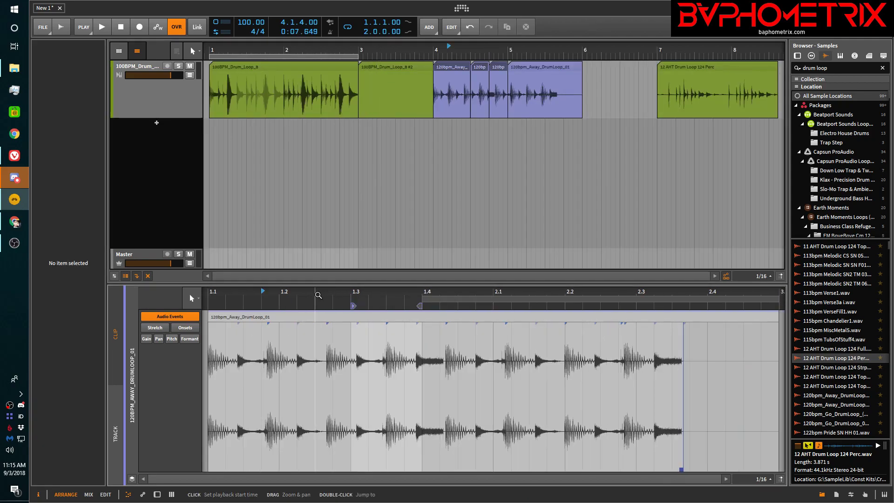
pyautogui.click(116, 425)
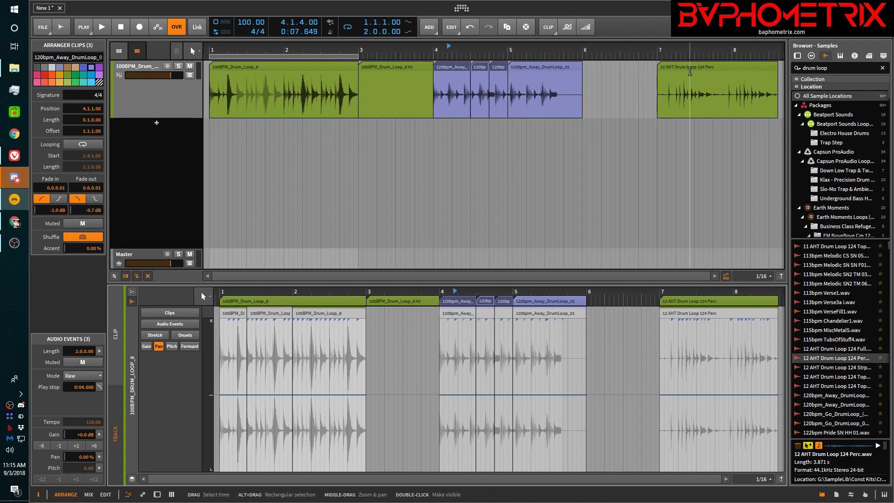
# - Select the 12 AHT Drum Loop 124 Perc clip at 7.1 and examine its start close up in the track's detail editor
pyautogui.click(691, 68)
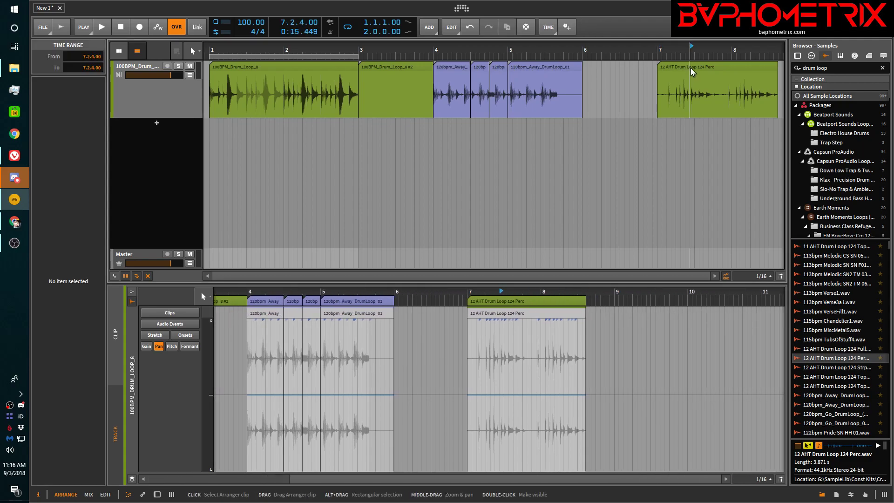
pyautogui.click(691, 68)
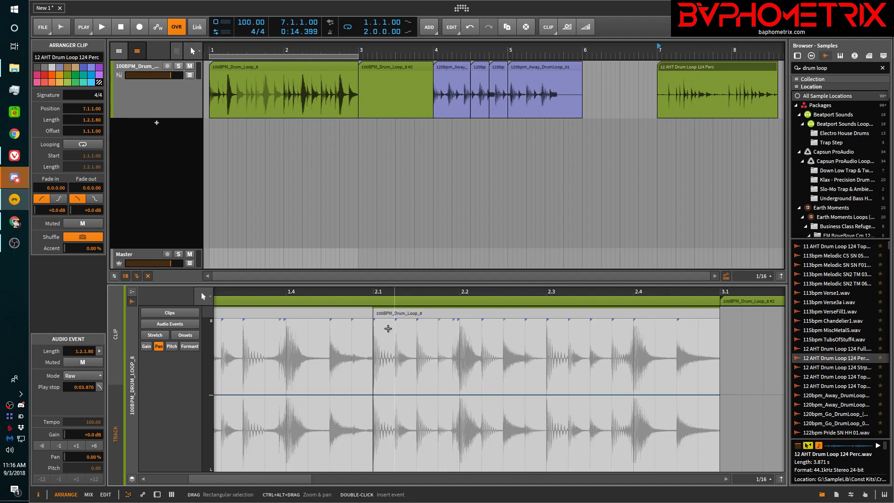
pyautogui.doubleClick(700, 67)
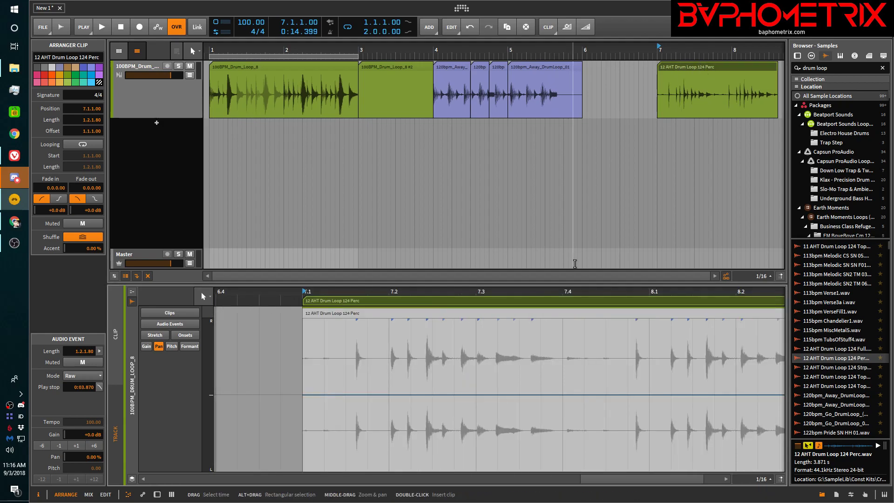
pyautogui.hscroll(2, 568, 305)
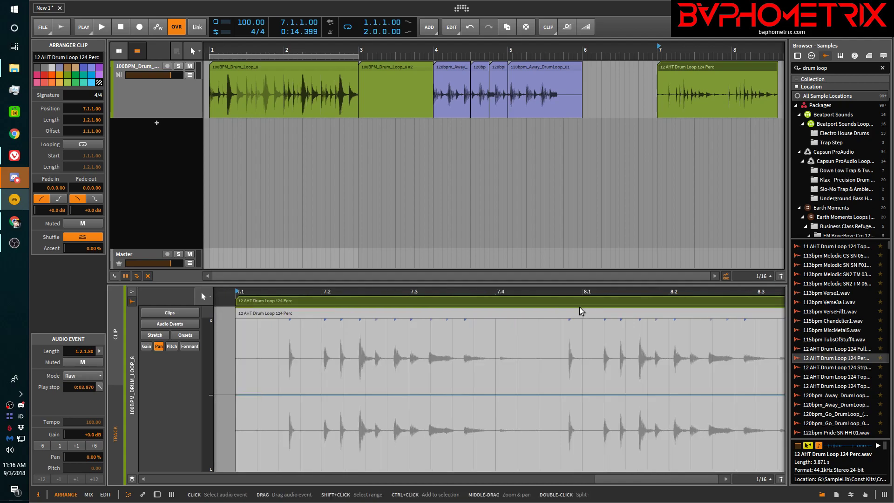
pyautogui.click(541, 305)
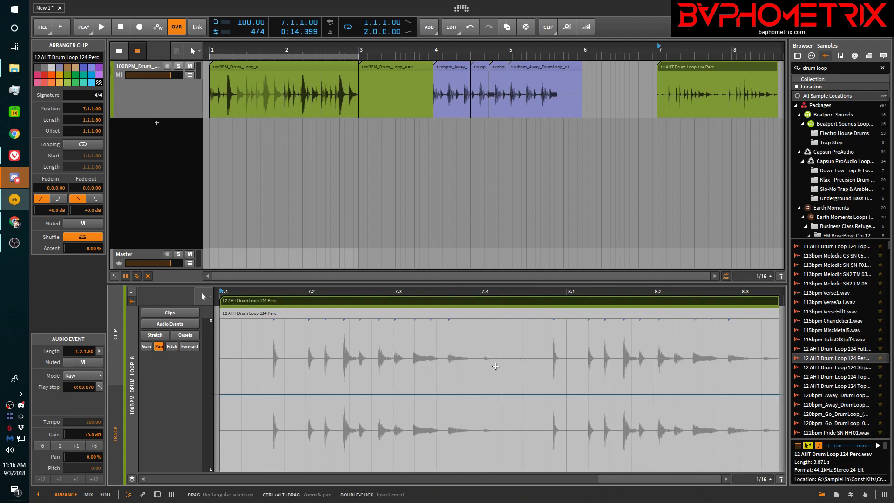
pyautogui.hscroll(-3, 495, 366)
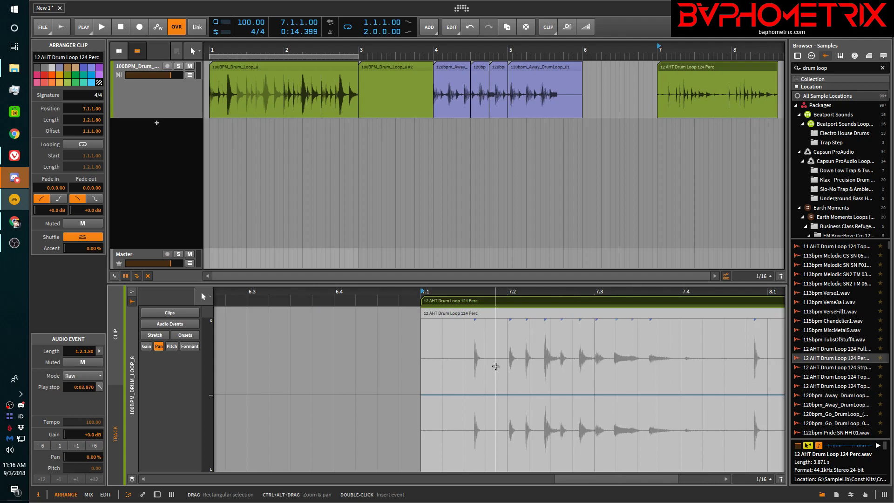
pyautogui.hscroll(-2, 495, 366)
pyautogui.hscroll(1, 493, 365)
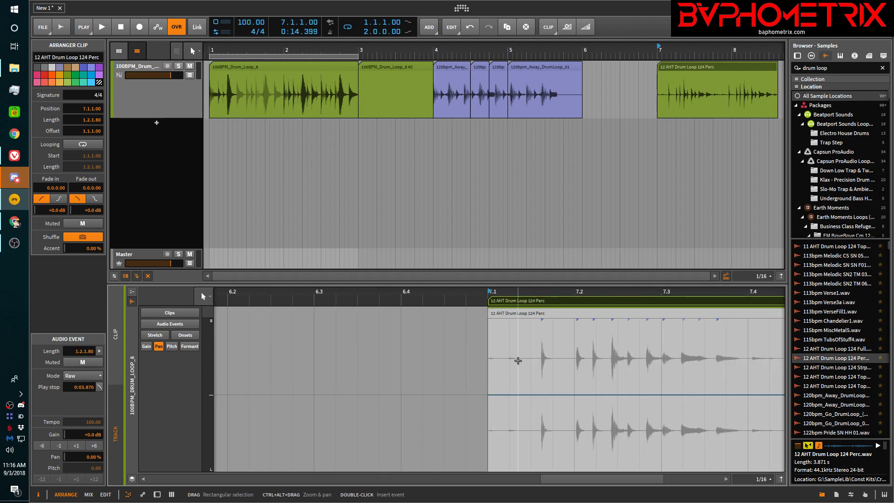
pyautogui.scroll(6, 518, 361)
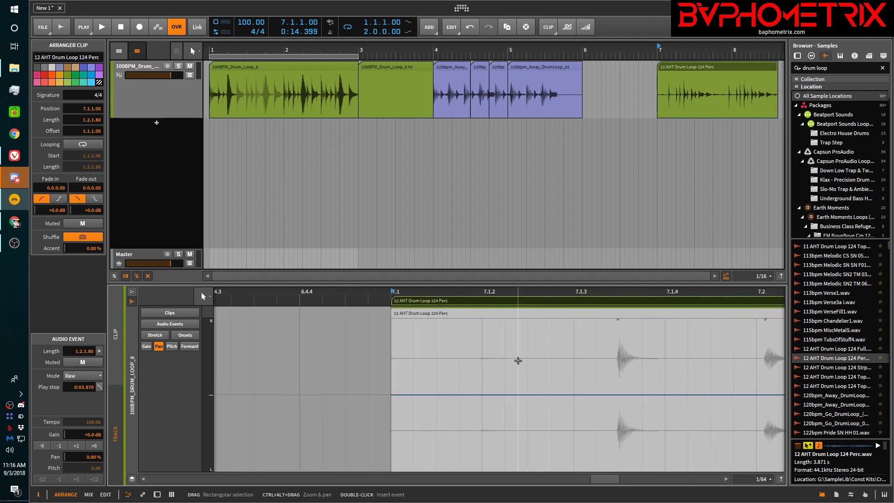
# - Fit the 12 AHT Drum Loop 124 Perc clip in the detail editor and compare its Stretch and Onsets views, ending on Onsets
pyautogui.doubleClick(529, 301)
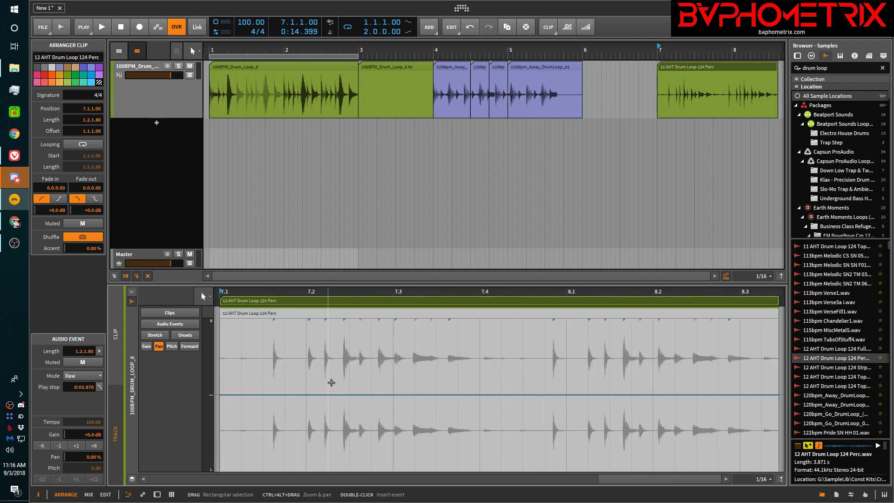
pyautogui.click(184, 336)
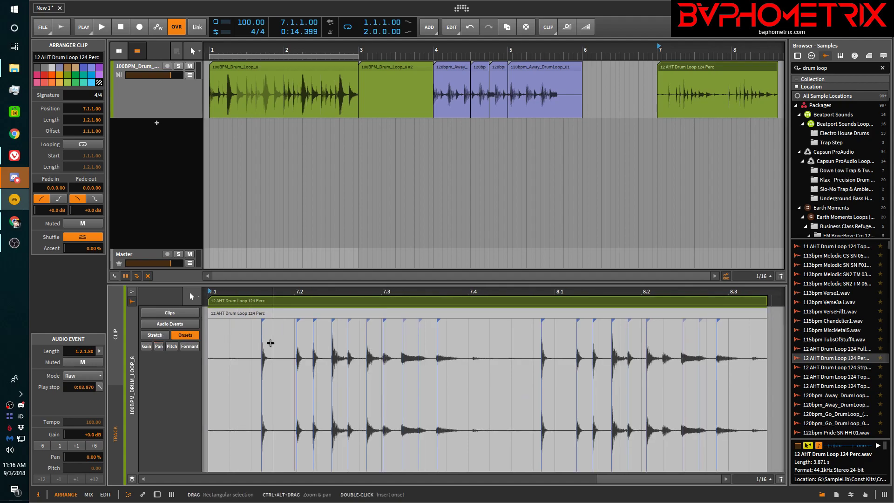
pyautogui.click(164, 335)
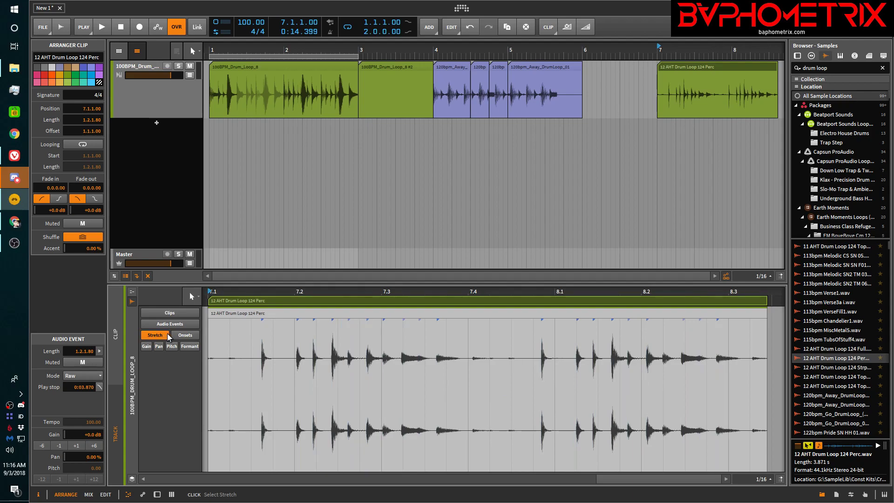
pyautogui.click(191, 337)
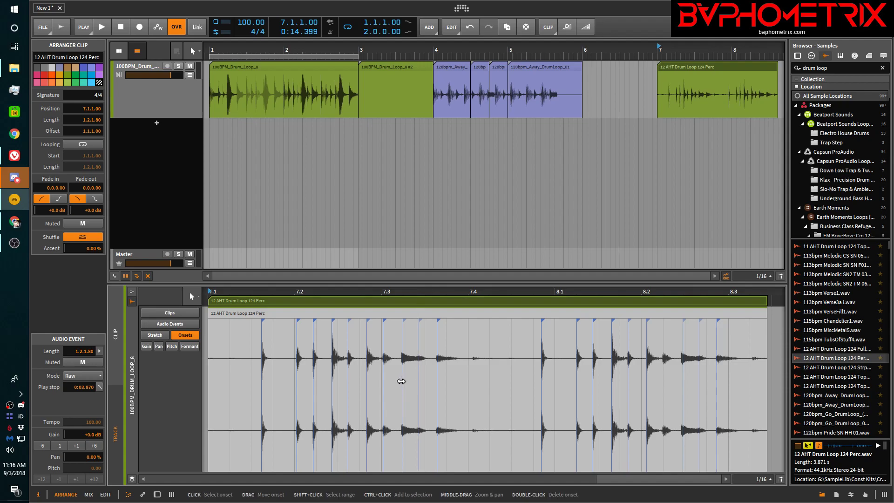
# - Examine close up how the clip's onset markers around 7.2 and 7.3 line up with the drum hits
pyautogui.scroll(2, 391, 375)
pyautogui.scroll(2, 391, 376)
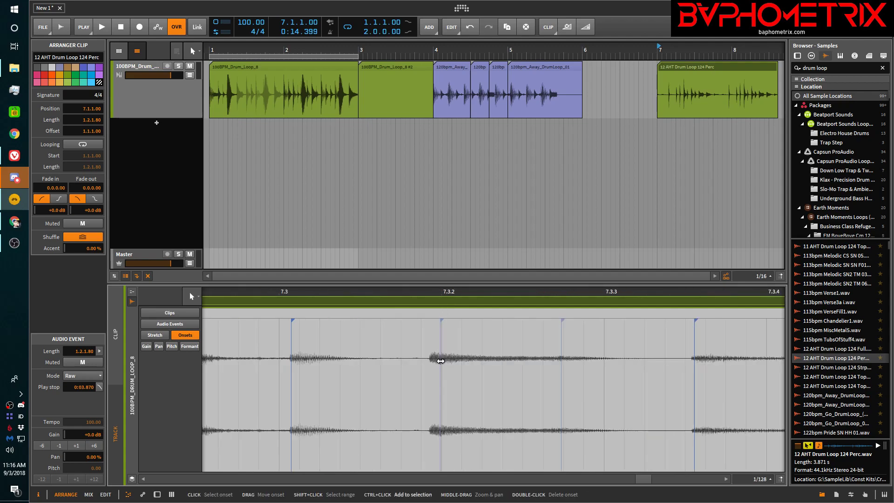
pyautogui.scroll(-4, 441, 360)
pyautogui.scroll(-2, 441, 360)
pyautogui.scroll(1, 440, 360)
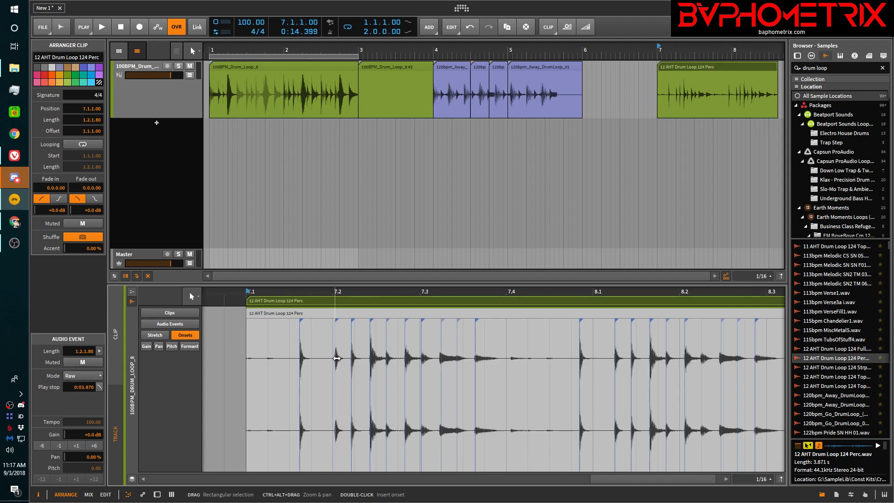
pyautogui.scroll(4, 333, 360)
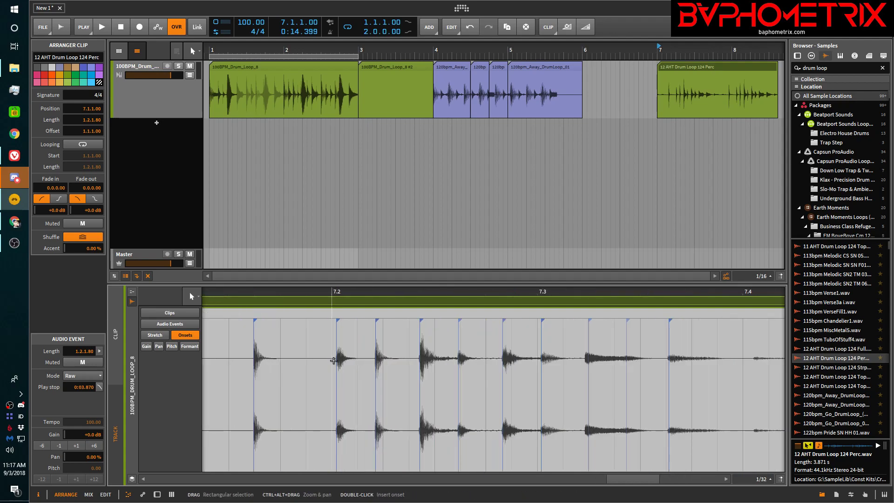
pyautogui.scroll(-2, 338, 361)
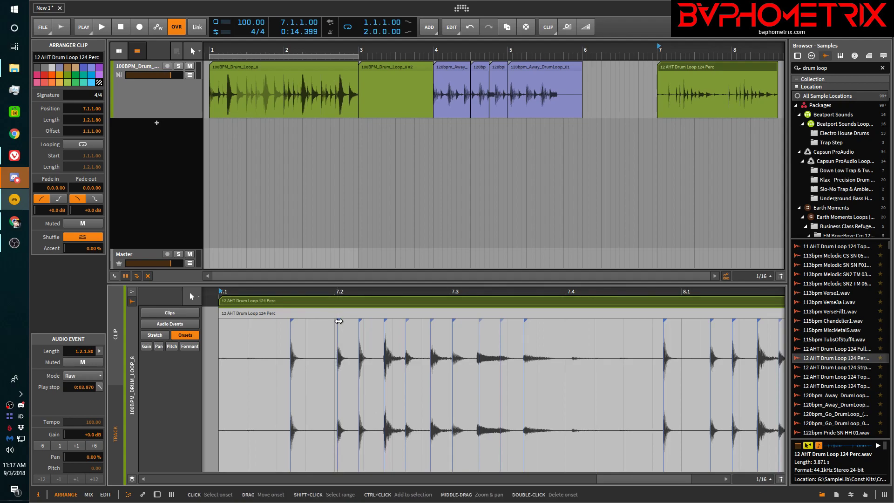
# - Move the onset marker just after 7.2 back to the start of its drum hit, at 1.1.3.45
pyautogui.scroll(5, 338, 321)
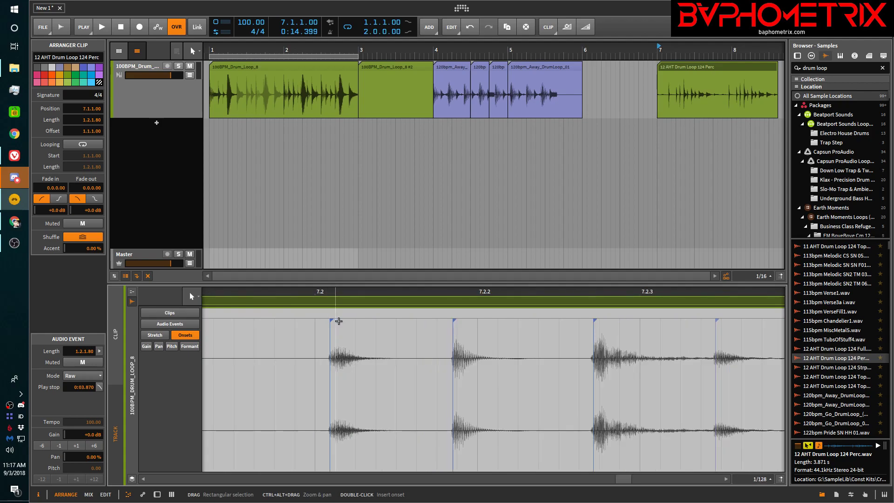
pyautogui.scroll(4, 339, 321)
pyautogui.scroll(4, 289, 323)
pyautogui.scroll(-2, 289, 323)
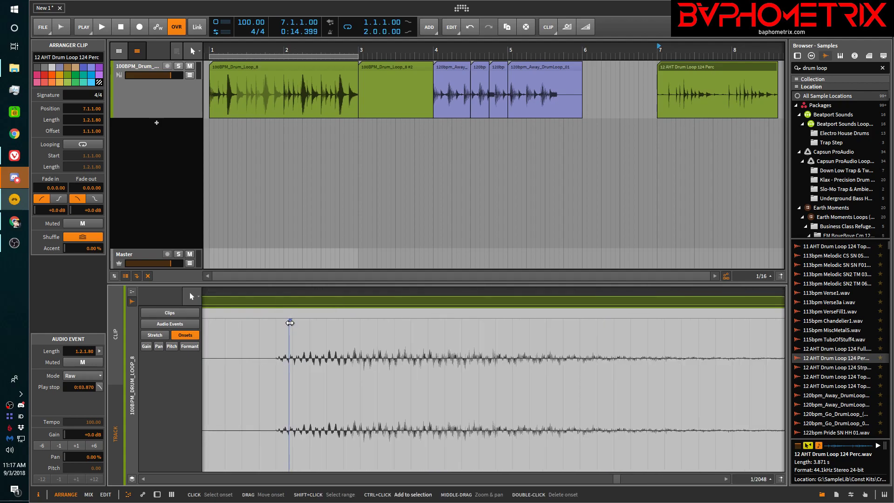
pyautogui.click(290, 361)
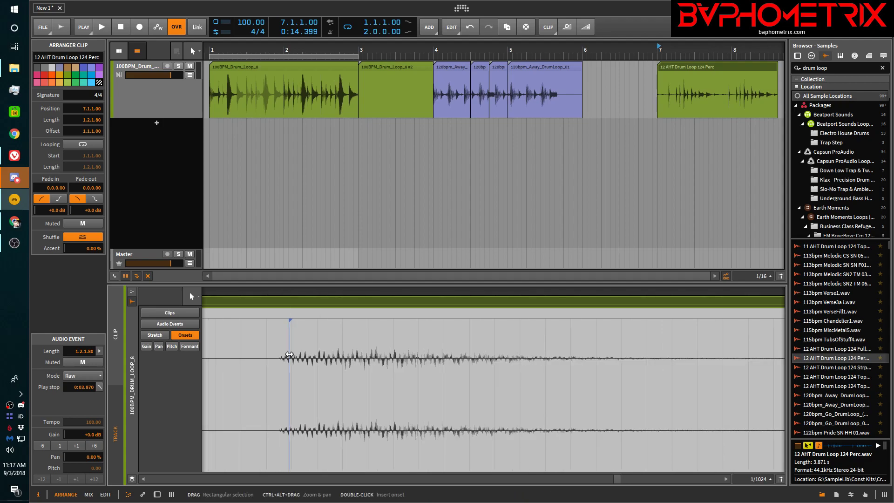
pyautogui.scroll(2, 279, 350)
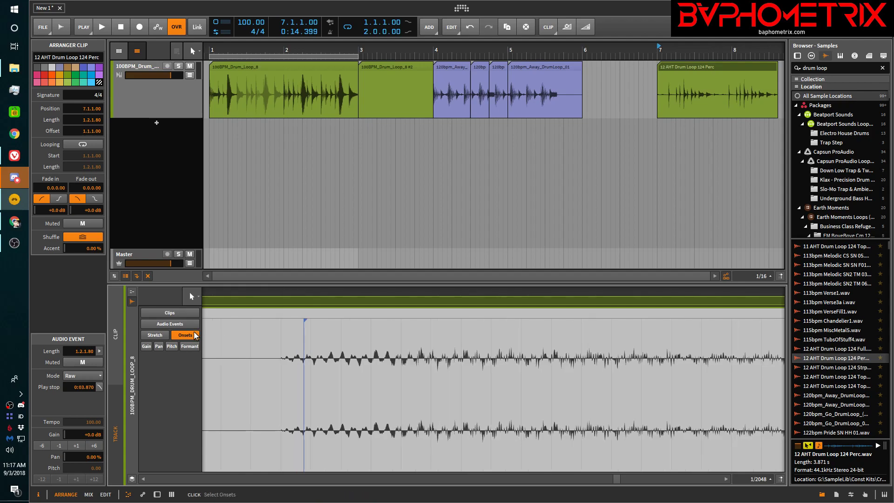
pyautogui.moveTo(304, 321)
pyautogui.mouseDown()
pyautogui.moveTo(270, 321)
pyautogui.moveTo(337, 320)
pyautogui.moveTo(257, 321)
pyautogui.moveTo(361, 325)
pyautogui.moveTo(275, 323)
pyautogui.mouseUp()
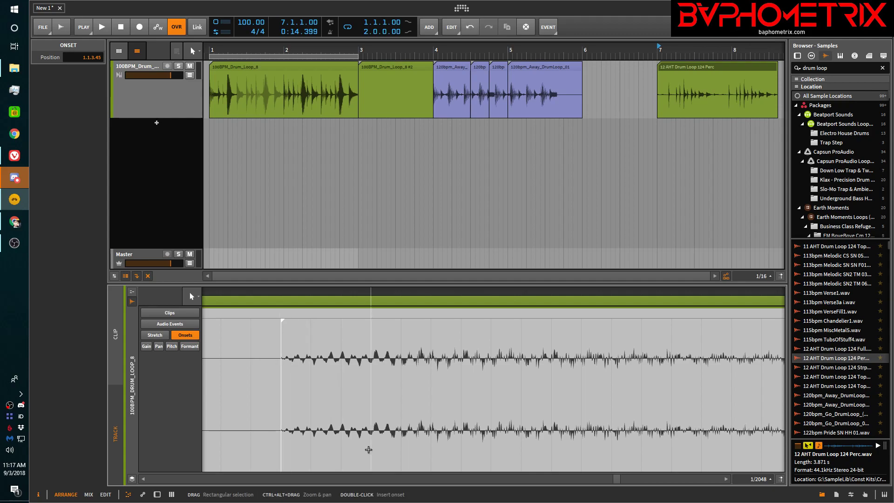
# - Move the onset marker just before 7.2.2 back to the start of its drum hit, at 1.1.3.90
pyautogui.scroll(5, 263, 357)
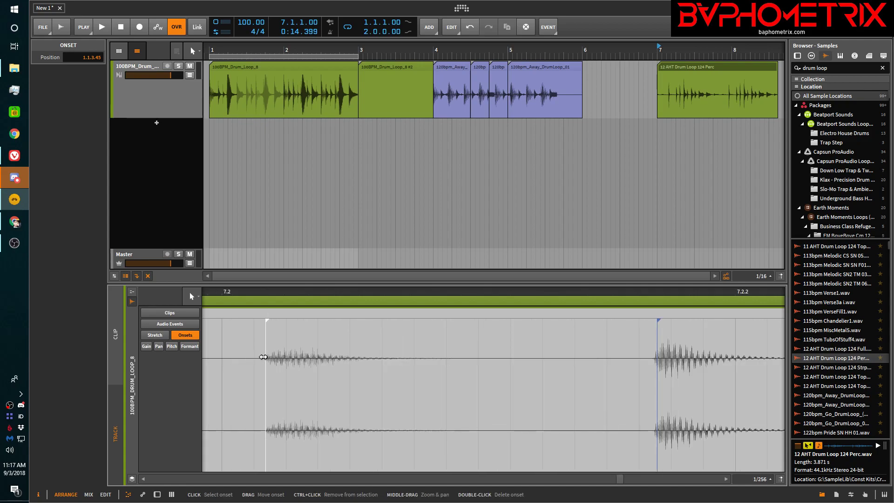
pyautogui.hscroll(2, 638, 346)
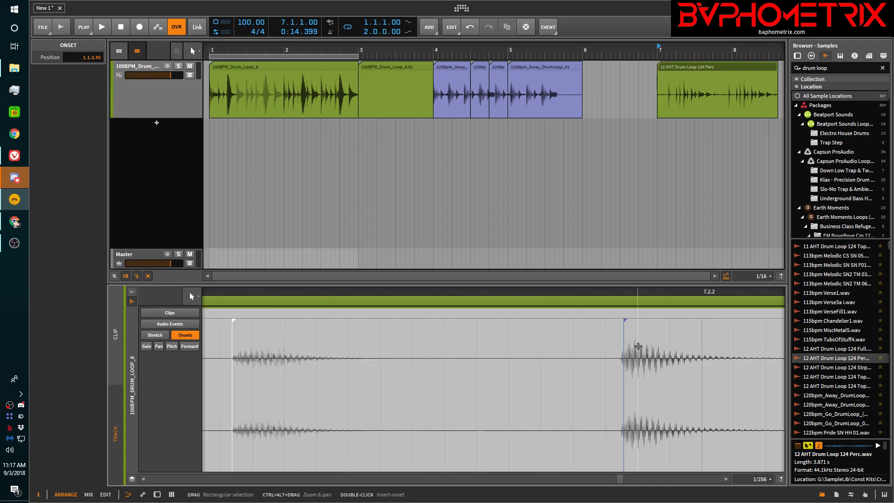
pyautogui.hscroll(6, 637, 347)
pyautogui.scroll(3, 522, 354)
pyautogui.scroll(3, 521, 354)
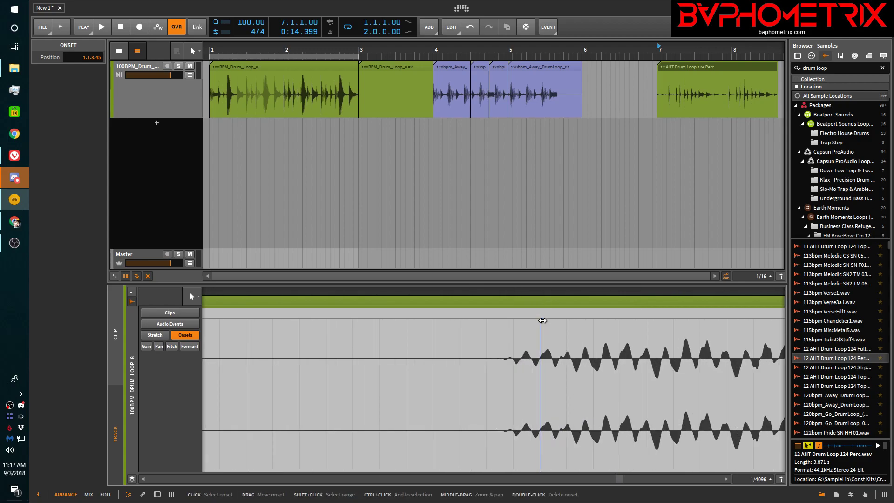
pyautogui.moveTo(542, 320); pyautogui.dragTo(491, 320)
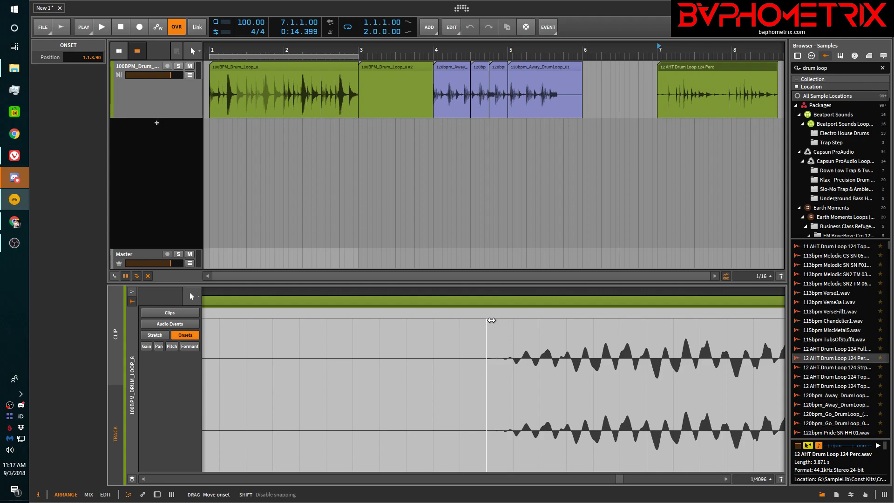
# - Move the onset marker of the quieter hit following the one near 7.2.3 to the hit's start, at 1.1.4.87
pyautogui.hscroll(4, 506, 331)
pyautogui.hscroll(5, 506, 331)
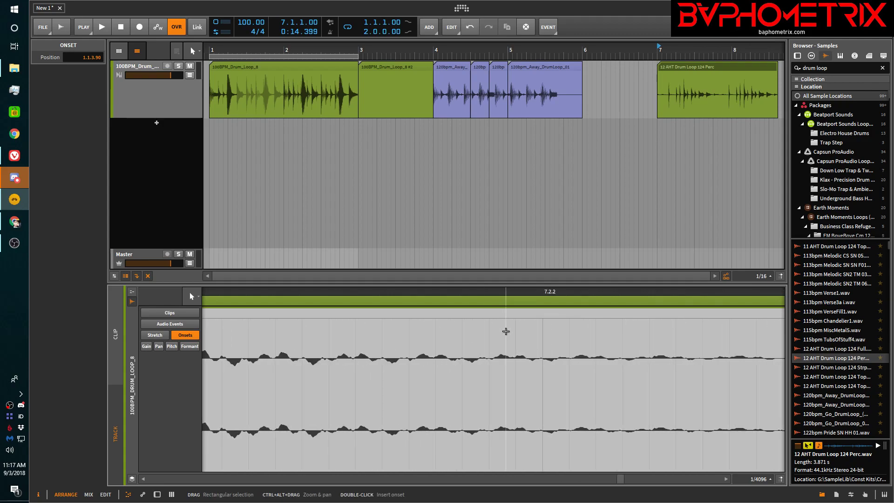
pyautogui.scroll(-6, 505, 331)
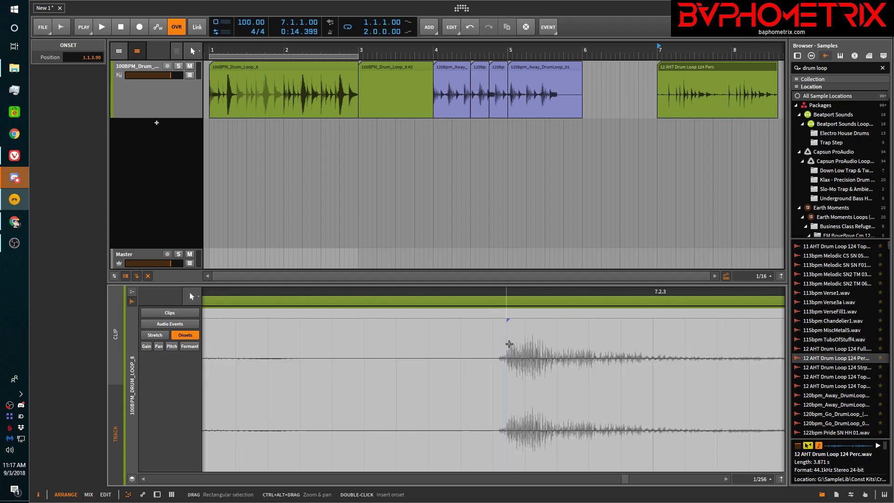
pyautogui.scroll(3, 509, 357)
pyautogui.scroll(-1, 509, 357)
pyautogui.scroll(2, 509, 356)
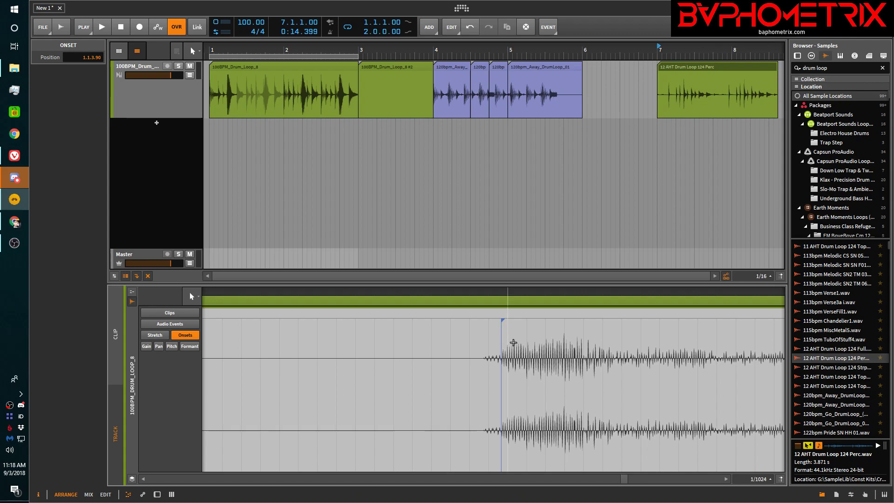
pyautogui.hscroll(5, 534, 359)
pyautogui.hscroll(8, 534, 358)
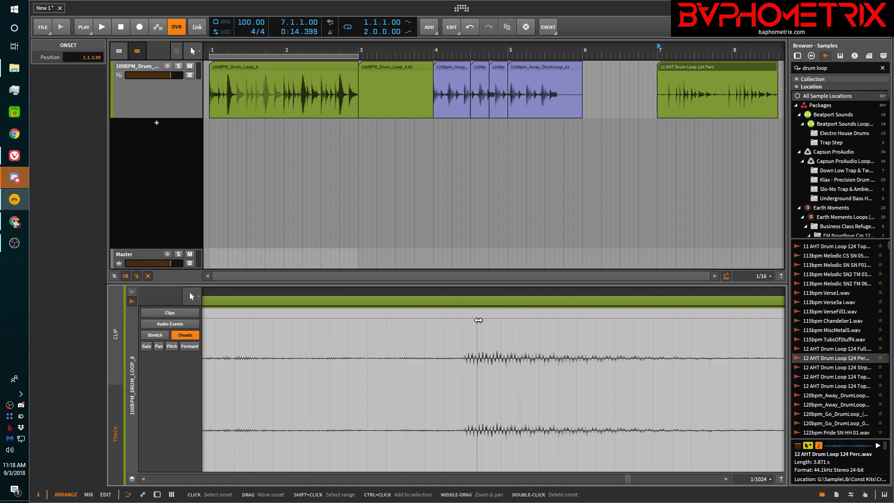
pyautogui.moveTo(478, 320); pyautogui.dragTo(463, 321)
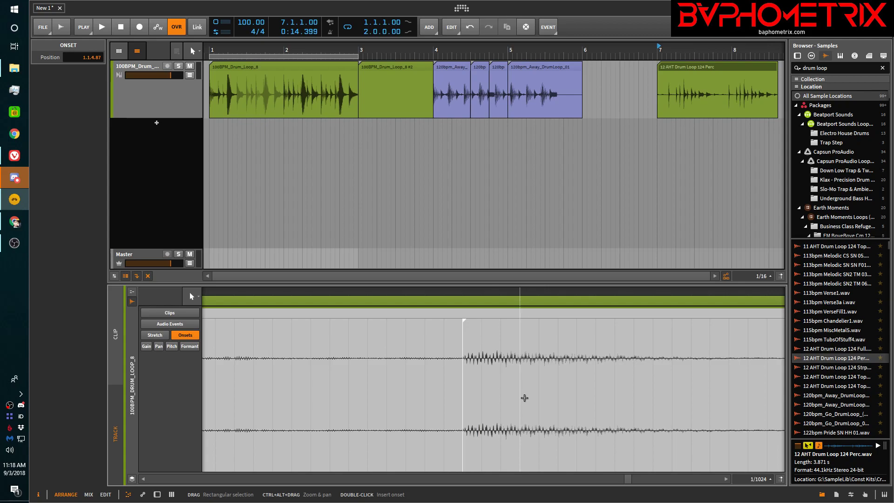
pyautogui.moveTo(463, 319)
pyautogui.mouseDown()
pyautogui.moveTo(446, 319)
pyautogui.moveTo(469, 315)
pyautogui.moveTo(443, 314)
pyautogui.moveTo(457, 319)
pyautogui.mouseUp()
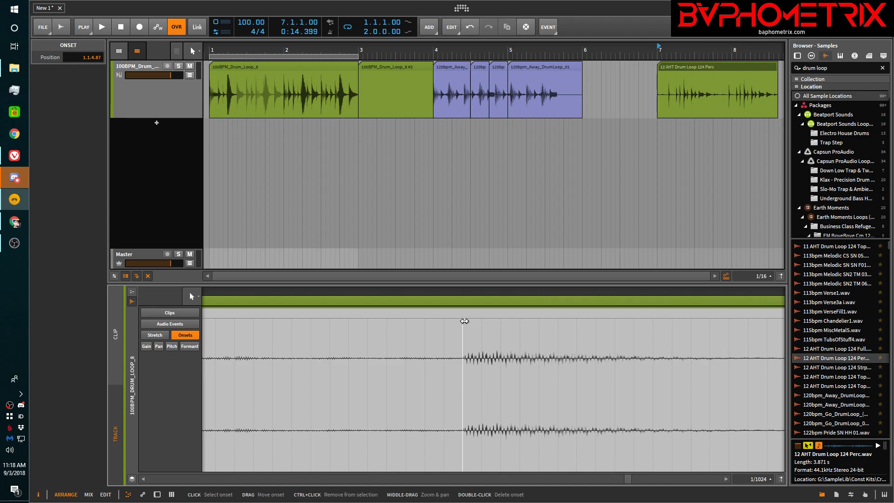
pyautogui.moveTo(464, 321); pyautogui.dragTo(463, 320)
# - Show the Stretch view and set the 12 AHT Drum Loop 124 Perc clip's audio event mode to Elastique Pro
pyautogui.scroll(-10, 498, 341)
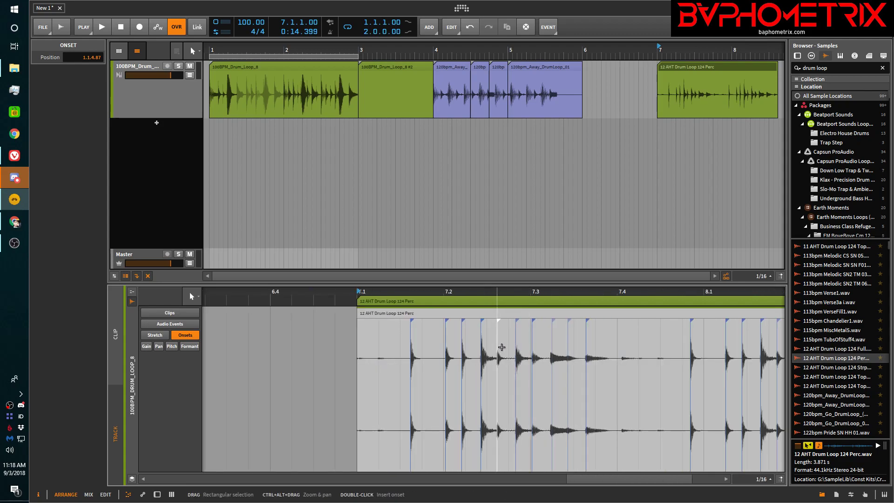
pyautogui.click(156, 336)
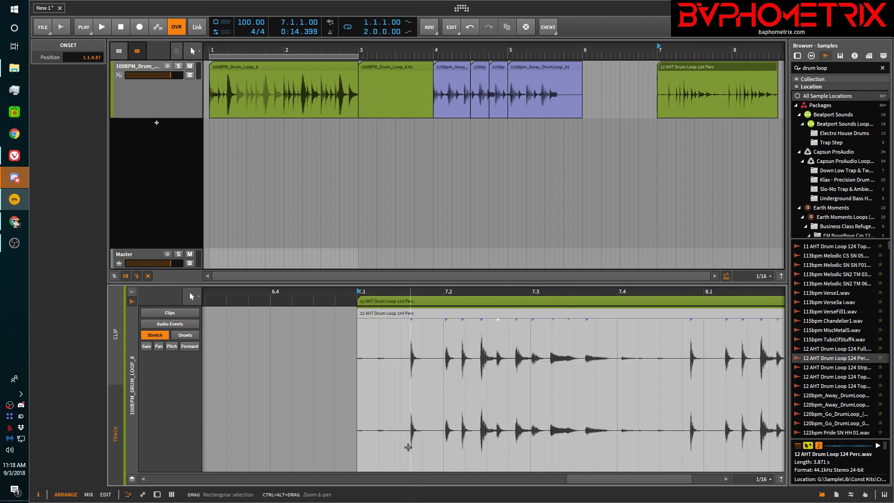
pyautogui.click(695, 64)
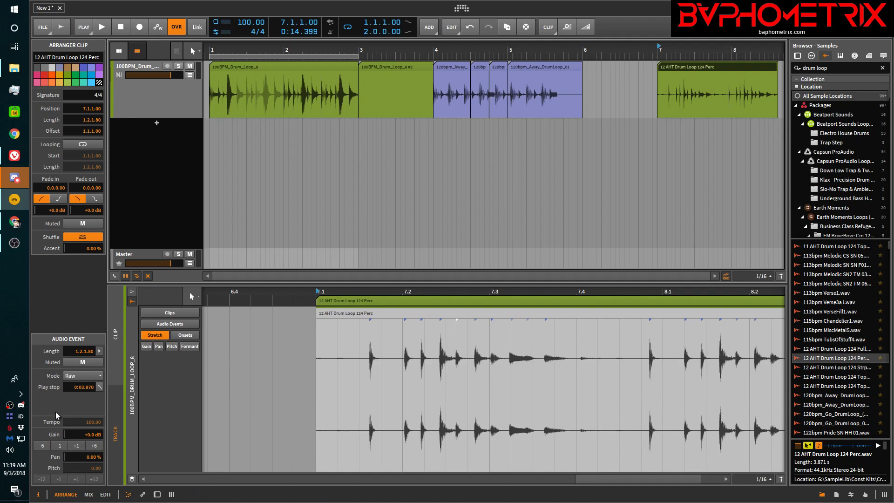
pyautogui.click(543, 66)
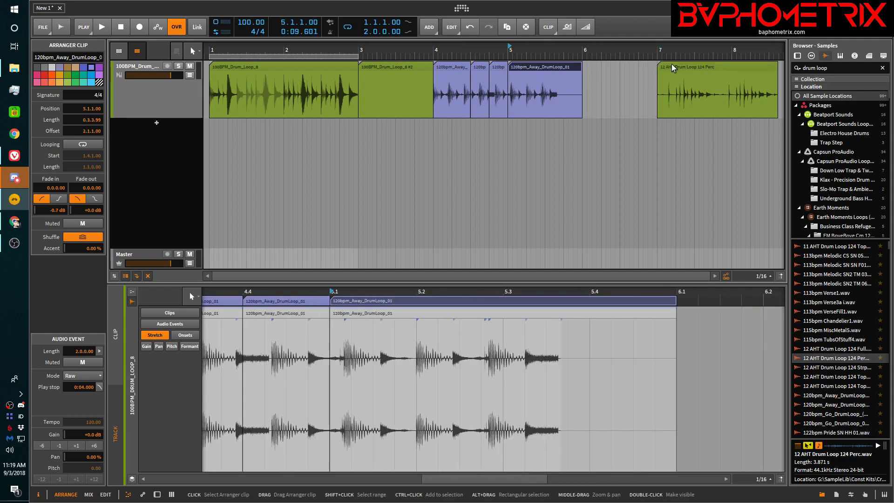
pyautogui.click(672, 66)
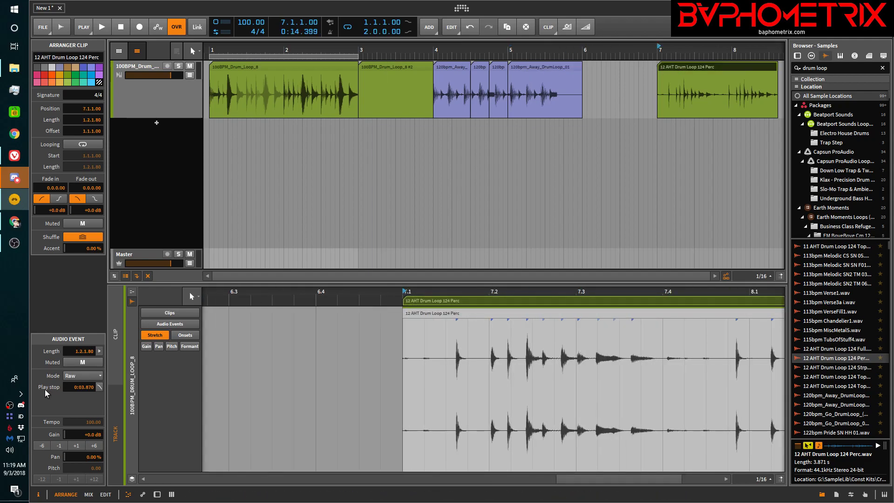
pyautogui.click(91, 375)
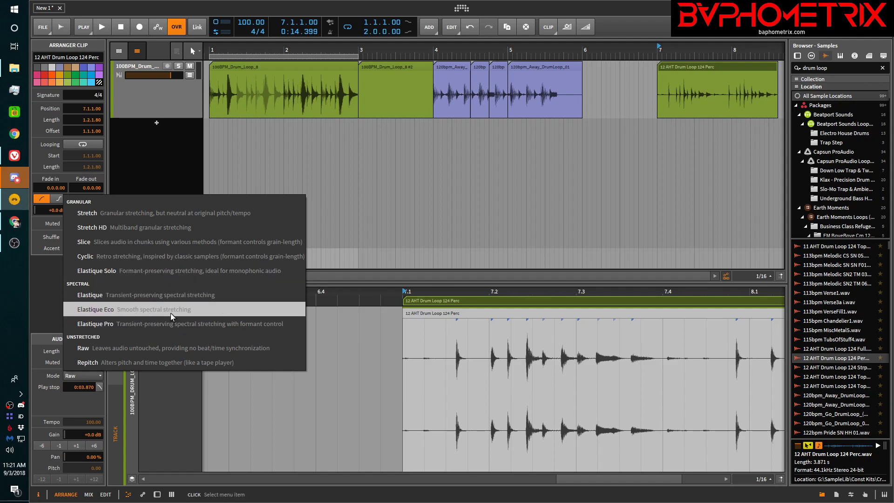
pyautogui.click(105, 322)
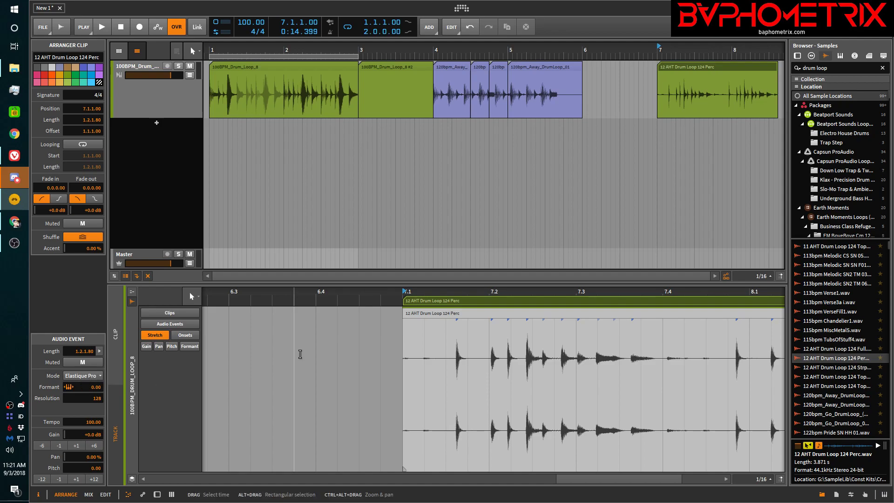
# - Fit the clip in view, alternate its mode between Raw and Elastique Pro, ending on Elastique Pro, and select the beat marker at its end
pyautogui.doubleClick(506, 300)
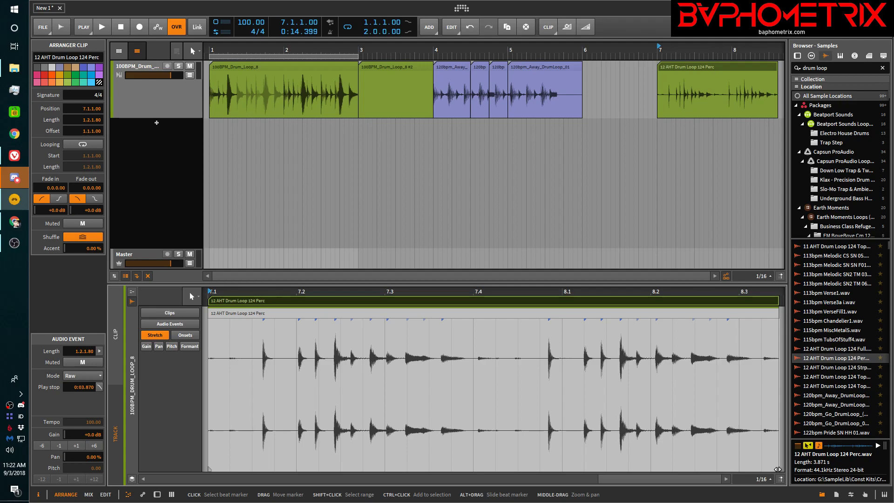
pyautogui.click(83, 376)
pyautogui.click(86, 429)
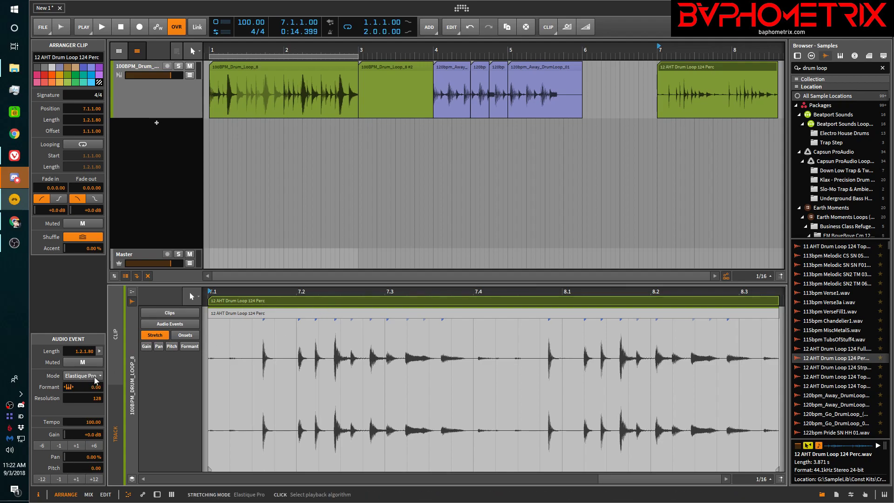
pyautogui.click(95, 376)
pyautogui.click(96, 354)
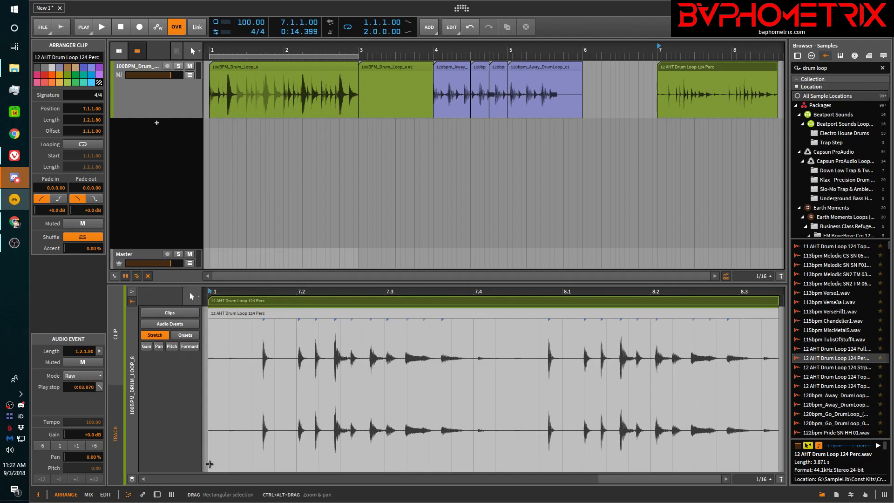
pyautogui.click(87, 378)
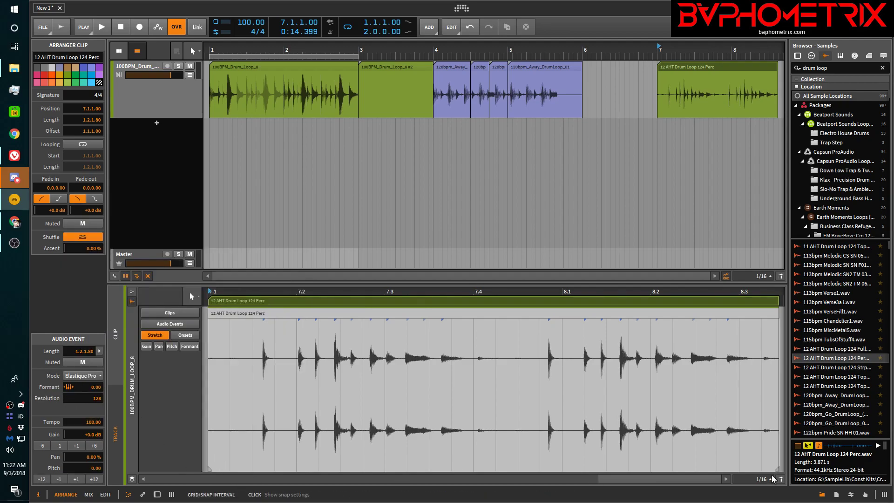
pyautogui.moveTo(777, 470)
pyautogui.mouseDown()
pyautogui.moveTo(700, 477)
pyautogui.moveTo(775, 471)
pyautogui.mouseUp()
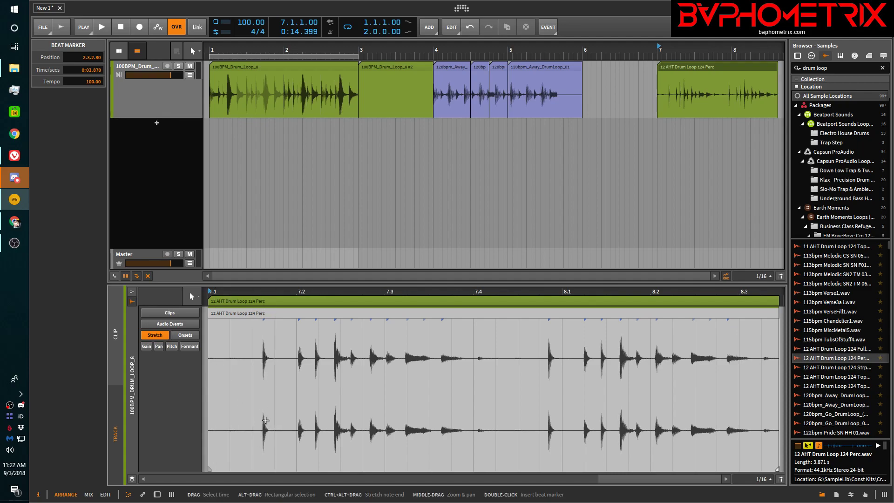
# - Insert a beat marker at the start of the 12 AHT Drum Loop 124 Perc clip's first loud hit, at 1.1.3.47
pyautogui.rightClick(263, 462)
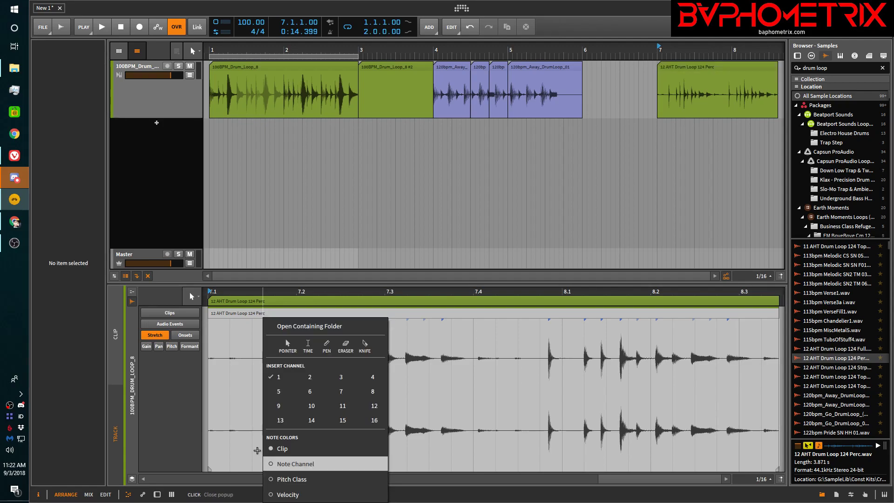
pyautogui.click(257, 451)
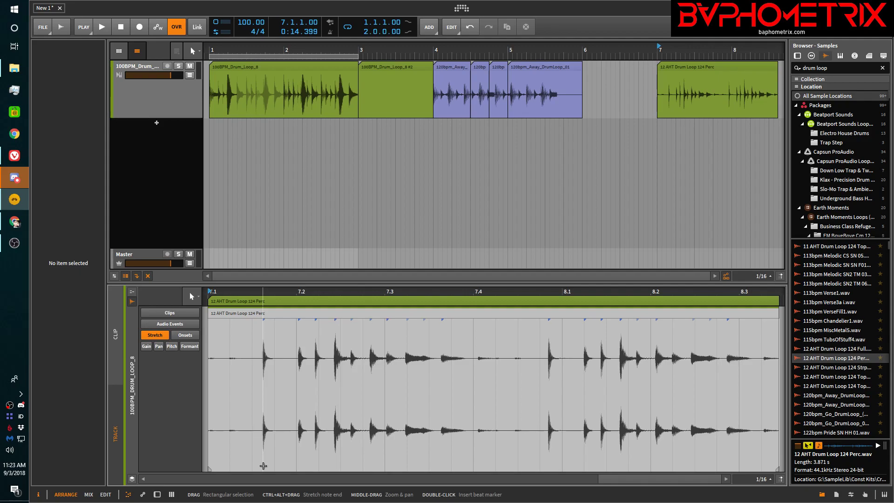
pyautogui.click(263, 465)
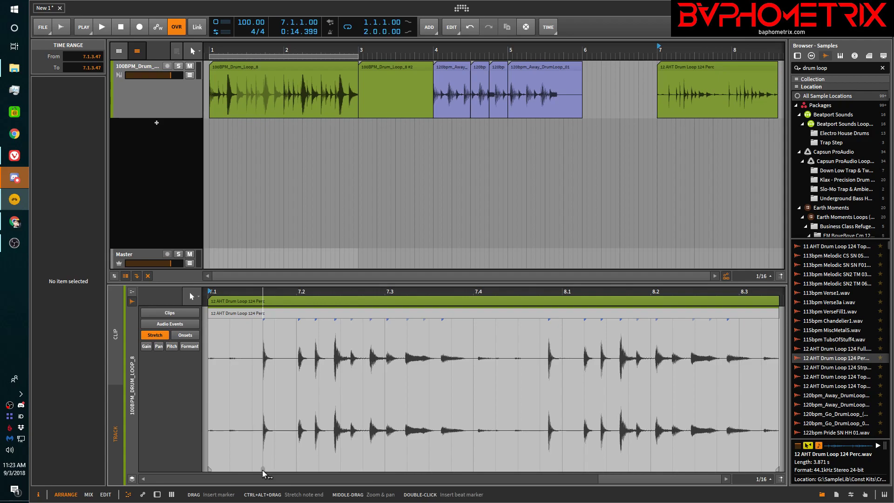
pyautogui.click(211, 470)
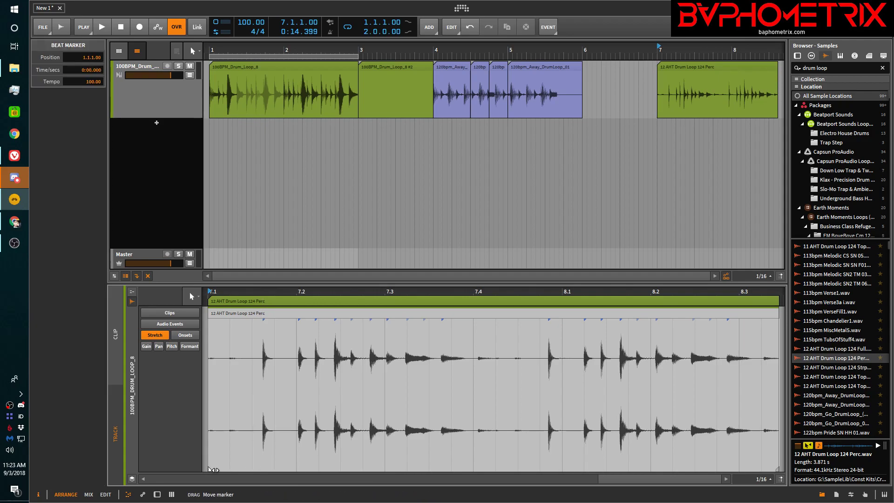
pyautogui.doubleClick(261, 470)
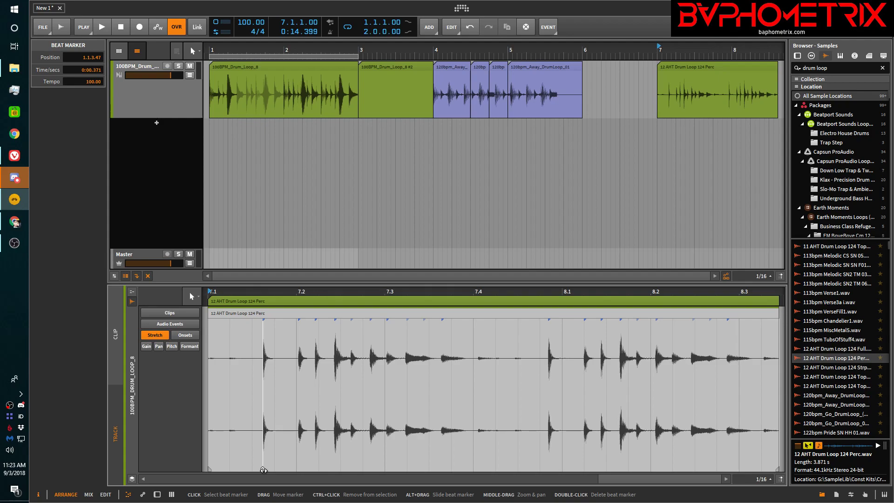
# - Start the audio event at the beat marker on the first loud hit
pyautogui.rightClick(263, 470)
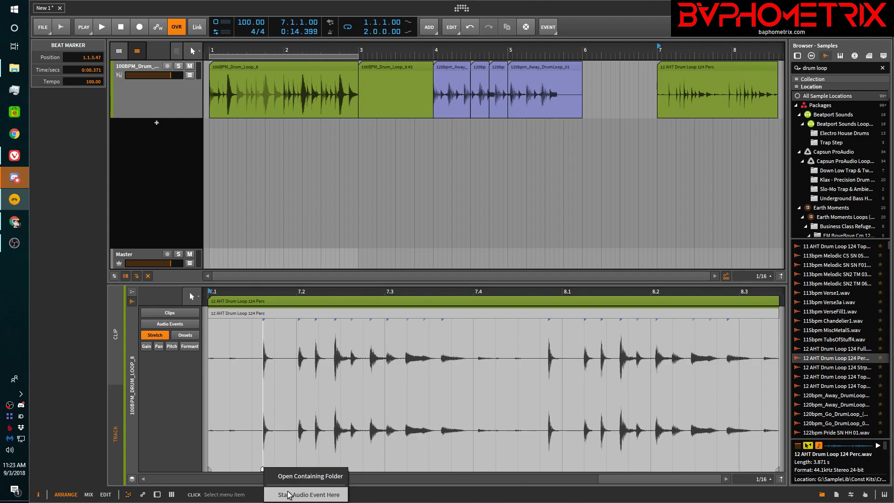
pyautogui.click(258, 451)
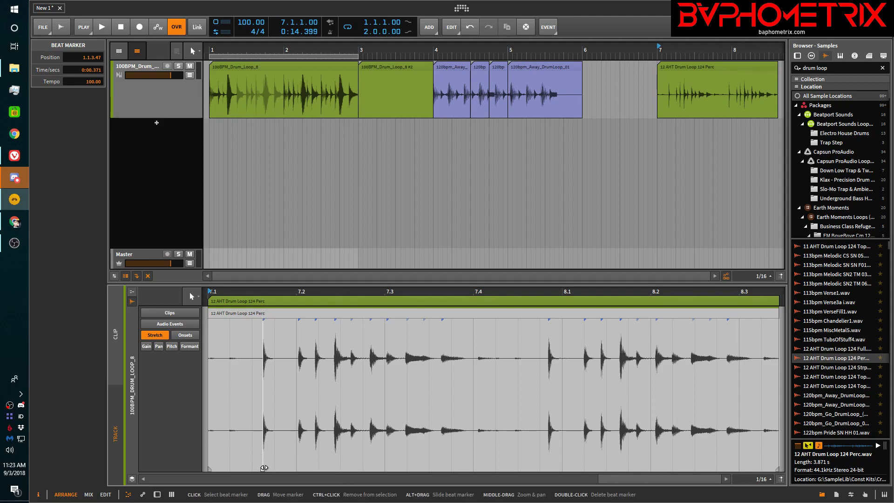
pyautogui.rightClick(262, 469)
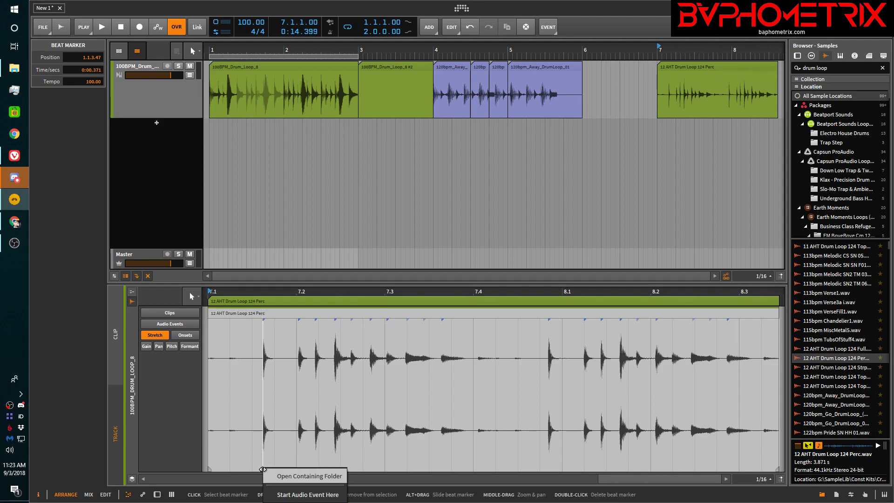
pyautogui.click(288, 496)
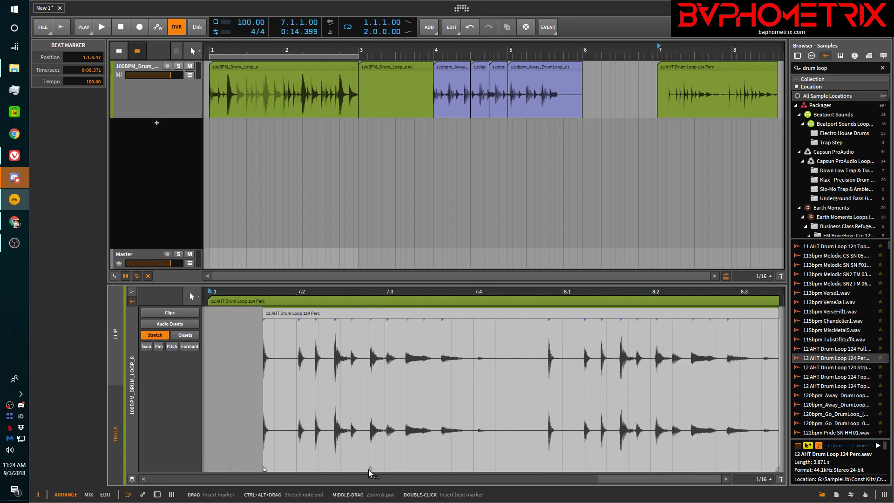
# - Insert beat markers on the hit just before 7.3 and the one at 7.3, and try moving the second marker to 1.3.4.50
pyautogui.moveTo(368, 469); pyautogui.dragTo(370, 470)
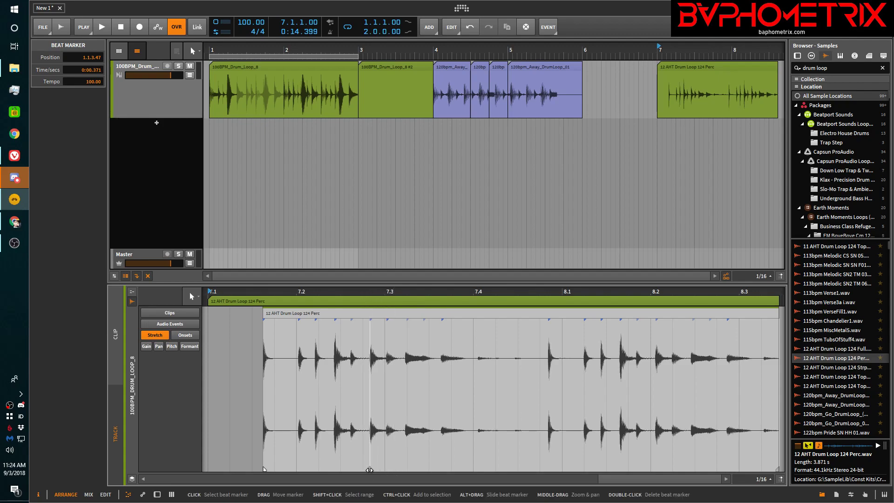
pyautogui.doubleClick(369, 470)
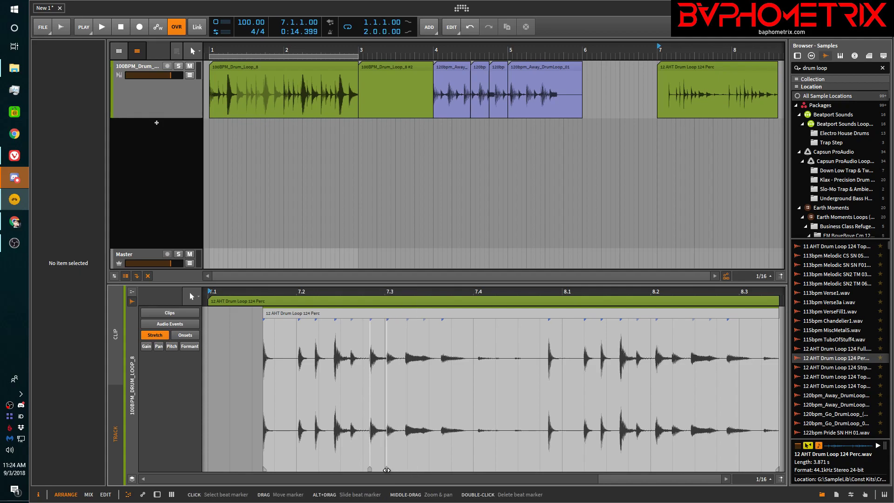
pyautogui.moveTo(387, 471); pyautogui.dragTo(462, 467)
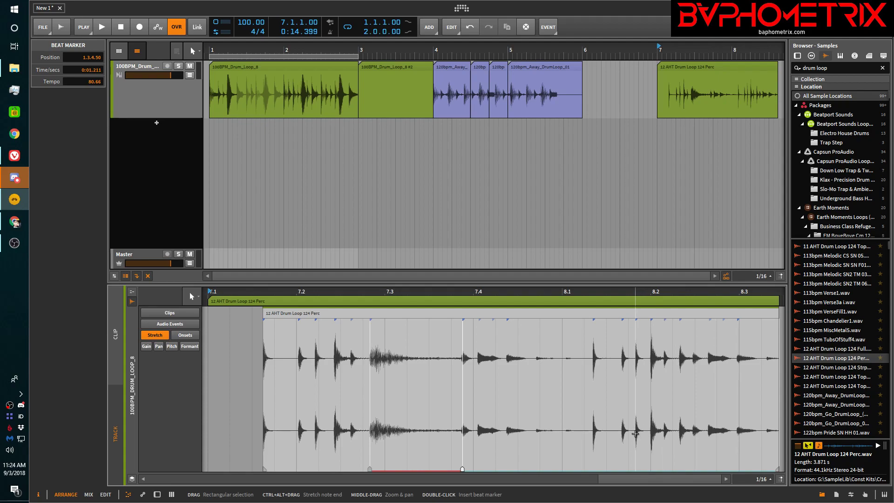
pyautogui.doubleClick(462, 470)
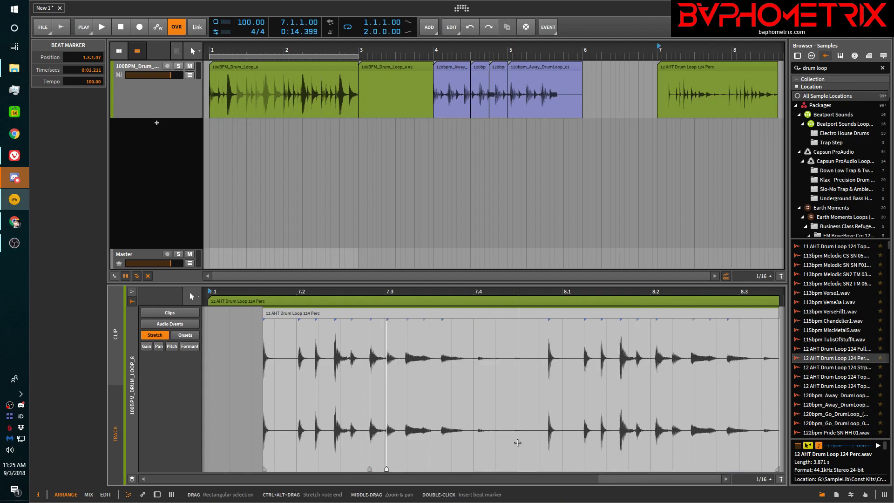
# - Insert a beat marker on the hit near 7.3.3, shift the marker before it slightly later, and move the inserted marker to 2.1.4.00
pyautogui.click(472, 470)
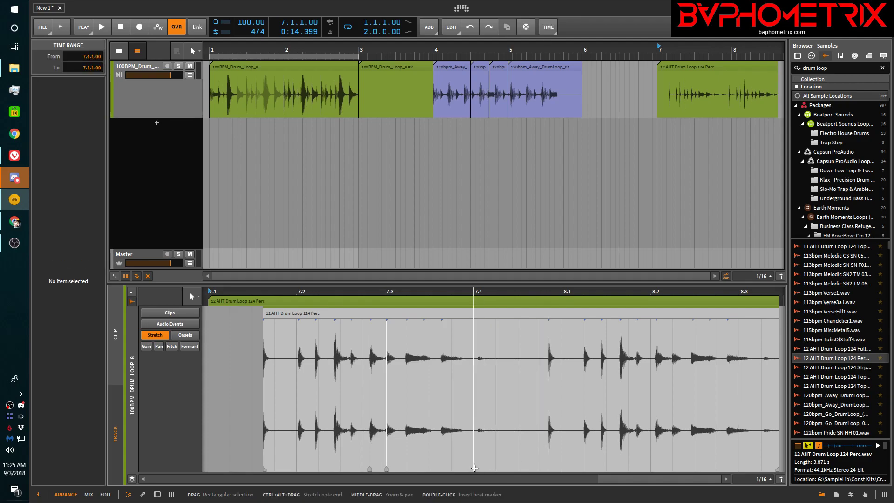
pyautogui.doubleClick(446, 469)
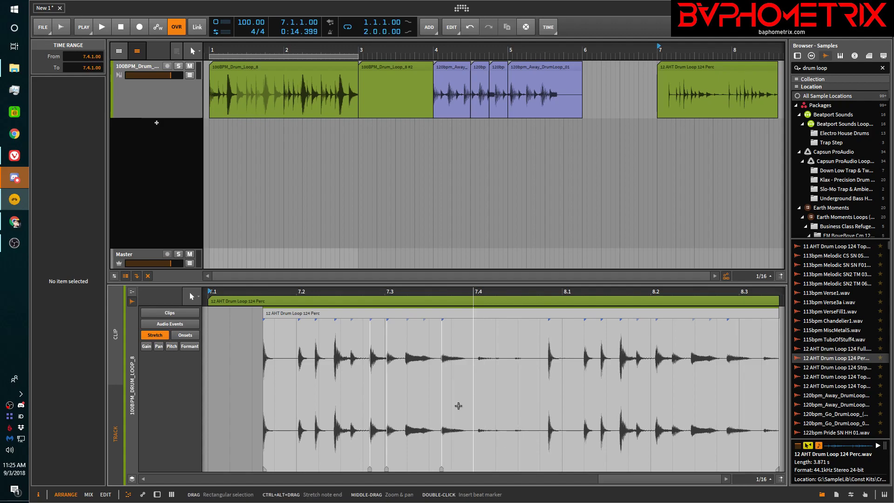
pyautogui.moveTo(387, 469)
pyautogui.mouseDown()
pyautogui.moveTo(434, 470)
pyautogui.moveTo(422, 471)
pyautogui.mouseUp()
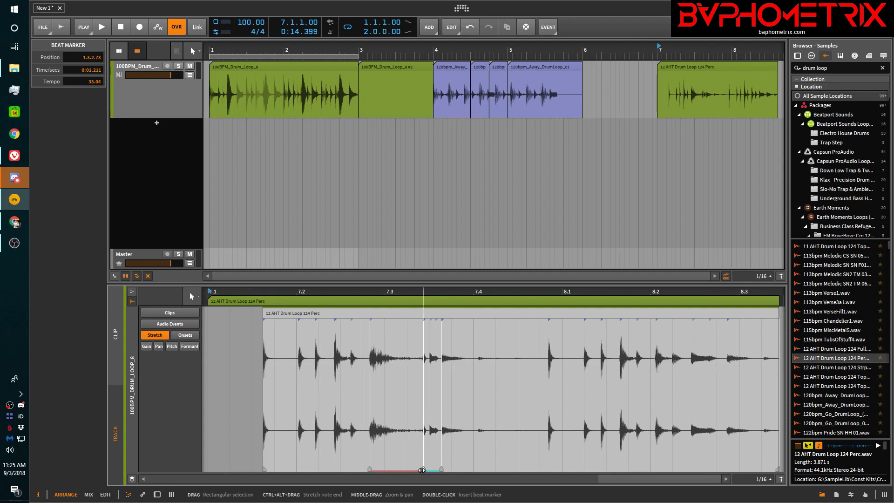
pyautogui.moveTo(424, 469)
pyautogui.mouseDown()
pyautogui.moveTo(387, 469)
pyautogui.moveTo(426, 466)
pyautogui.moveTo(398, 468)
pyautogui.mouseUp()
pyautogui.moveTo(392, 469); pyautogui.dragTo(629, 468)
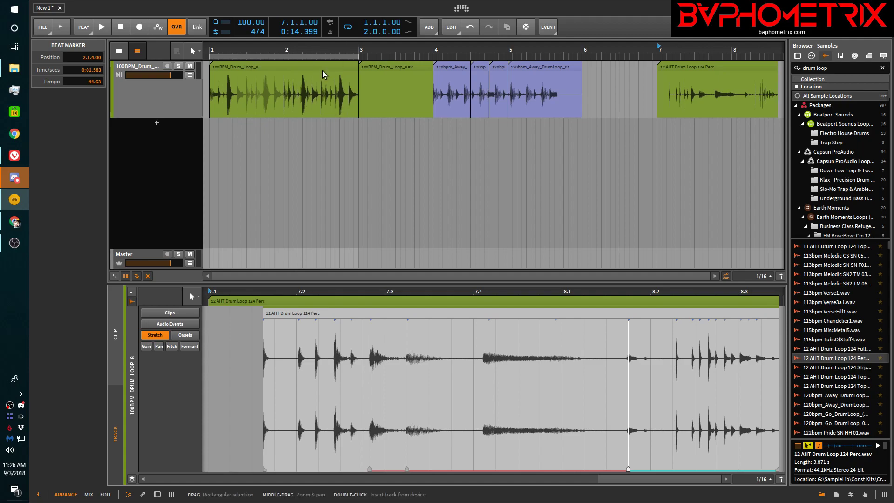
# - Reduce the drum loop track's height, then add an instrument track below it and select the new track
pyautogui.click(308, 71)
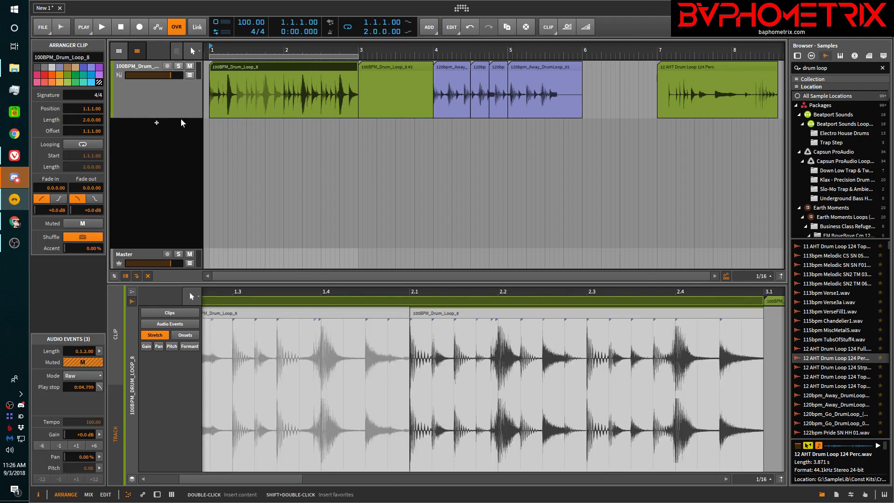
pyautogui.moveTo(182, 117); pyautogui.dragTo(183, 93)
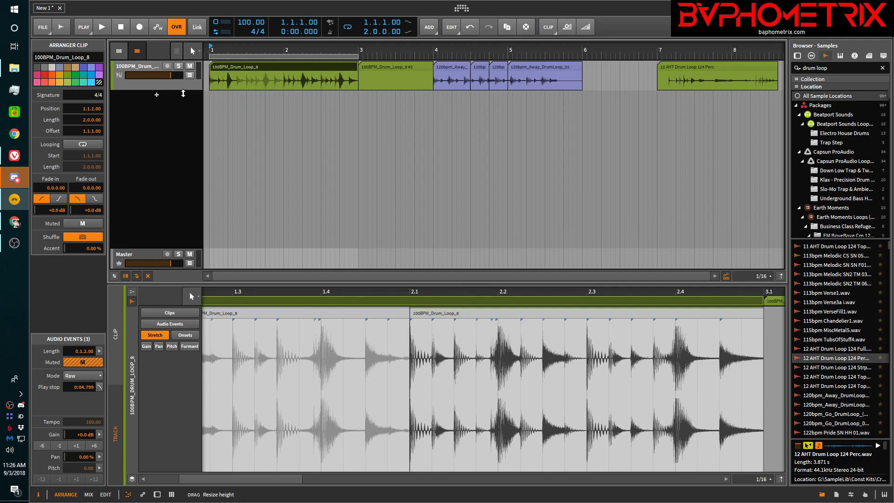
pyautogui.click(142, 67)
pyautogui.hotkey('ctrl', 't')
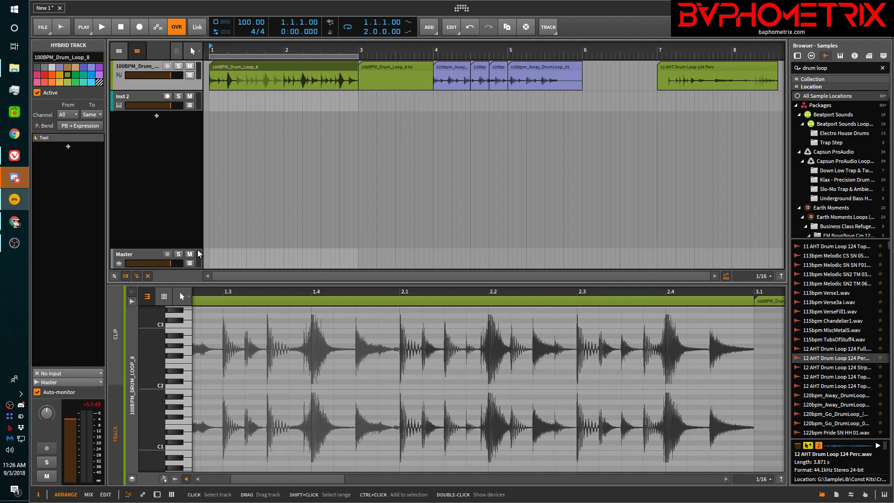
pyautogui.click(147, 100)
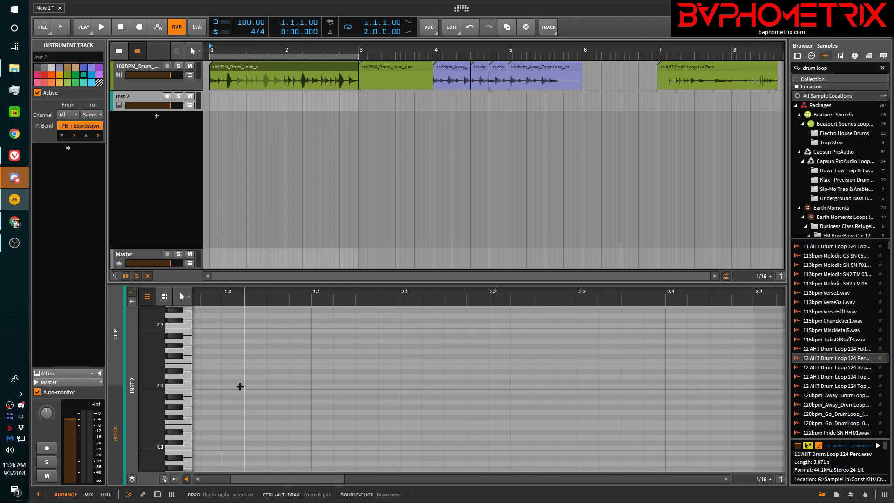
# - Insert a clip at bar 1 of the Inst 2 track, extend it to two bars, and delete it
pyautogui.scroll(-5, 210, 393)
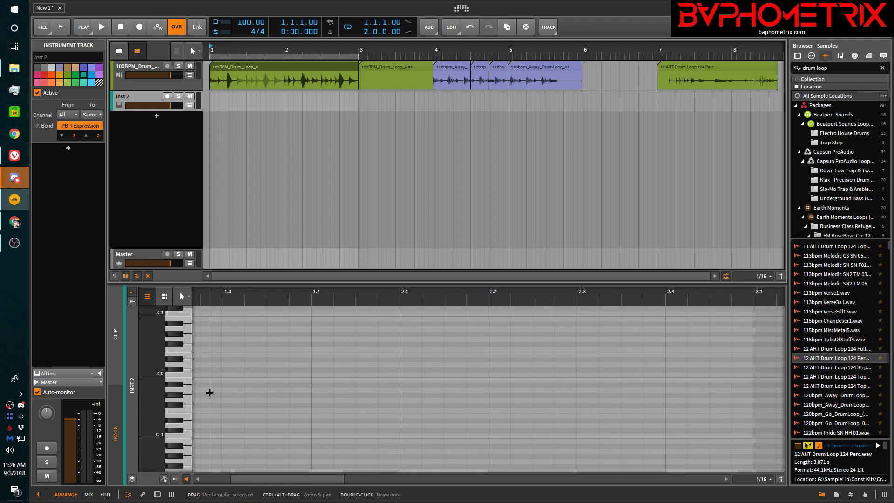
pyautogui.scroll(1, 210, 392)
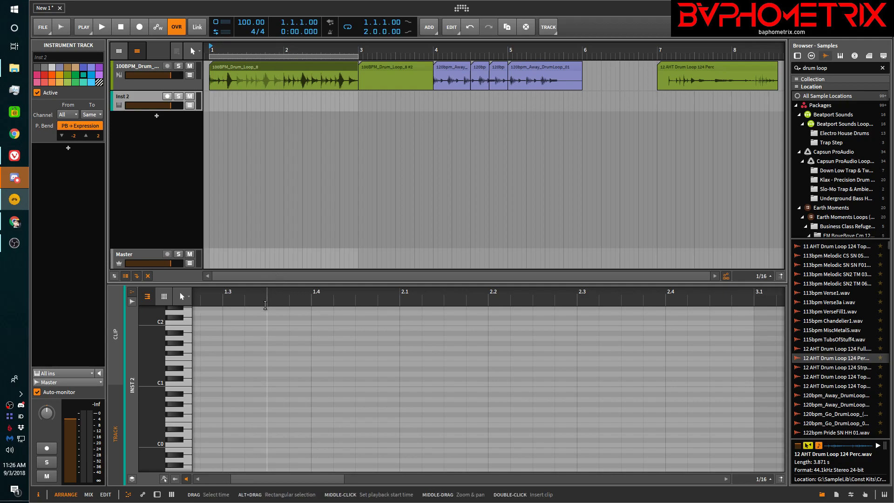
pyautogui.scroll(-2, 247, 336)
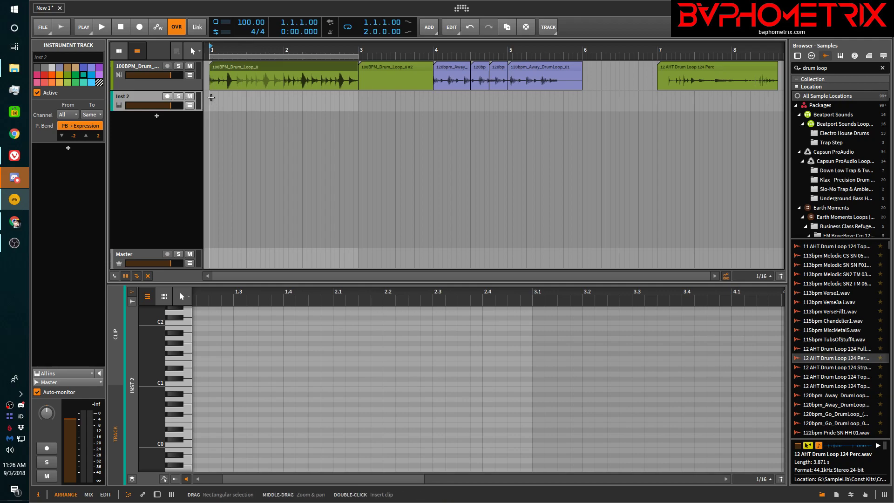
pyautogui.doubleClick(211, 98)
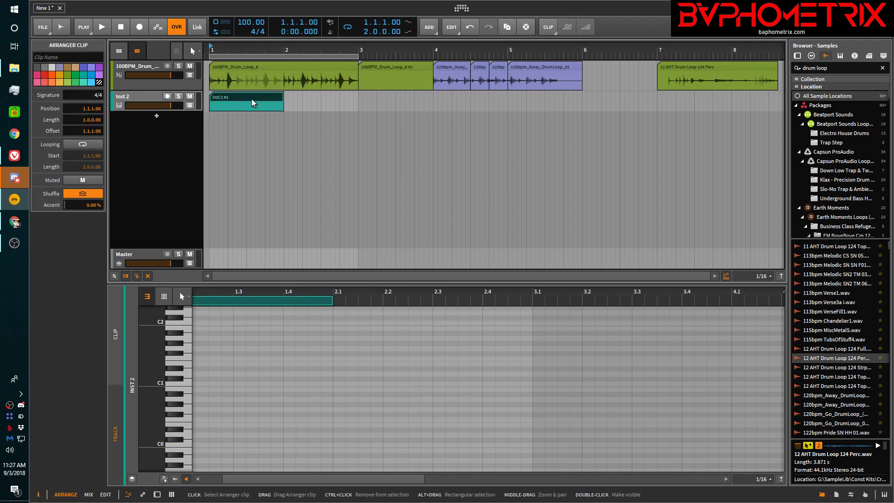
pyautogui.moveTo(284, 98); pyautogui.dragTo(357, 100)
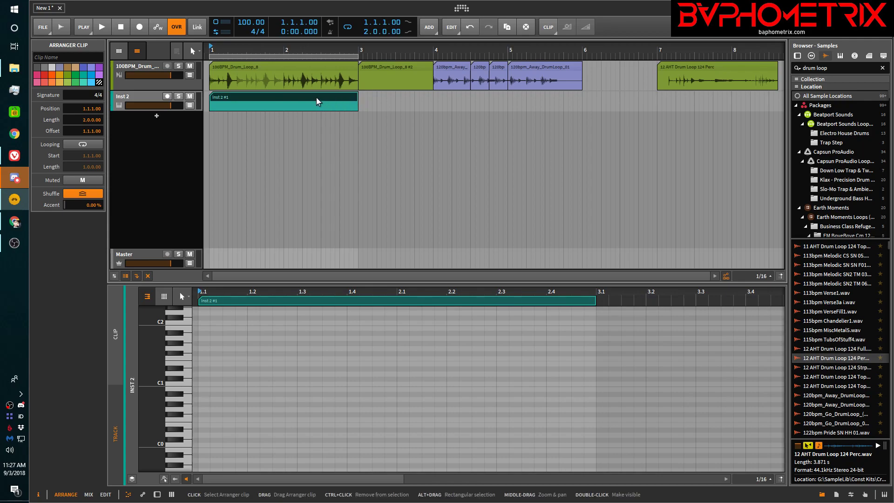
pyautogui.press('Delete')
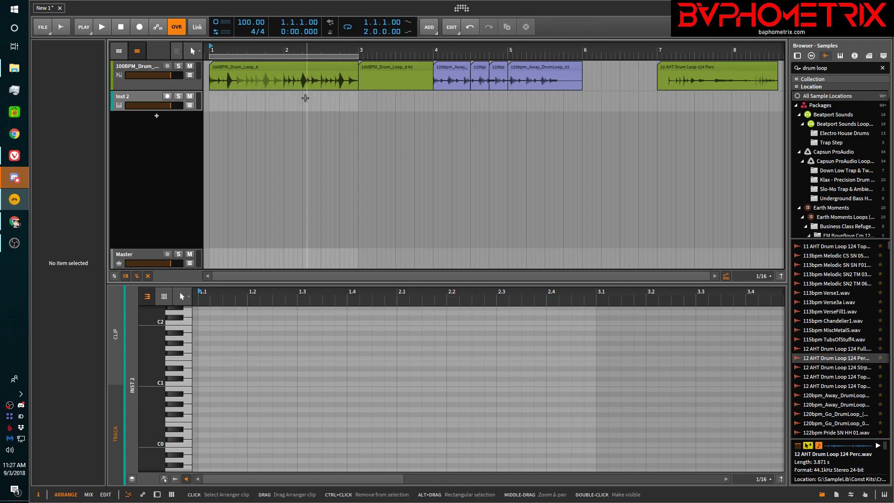
# - Draw a clip on the Inst 2 track with the Pen tool, starting at 1.1.1.00 with a length of 2.0.0.00
pyautogui.press('2')
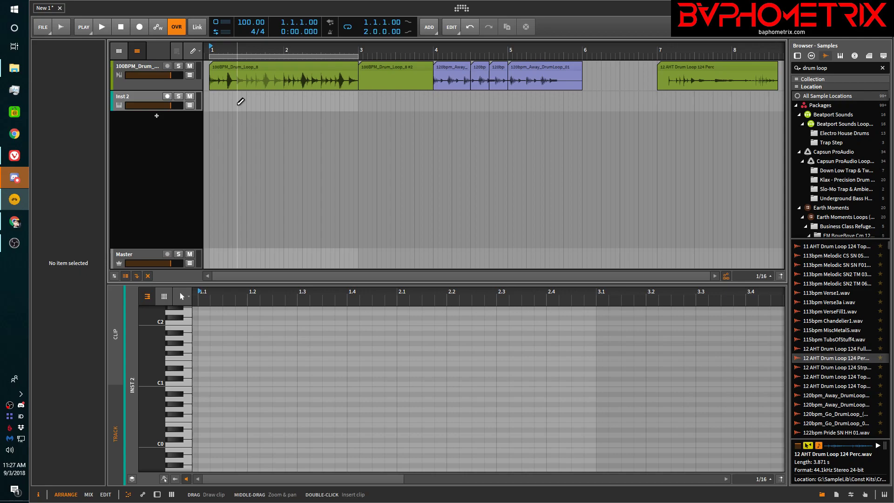
pyautogui.moveTo(215, 101); pyautogui.dragTo(358, 101)
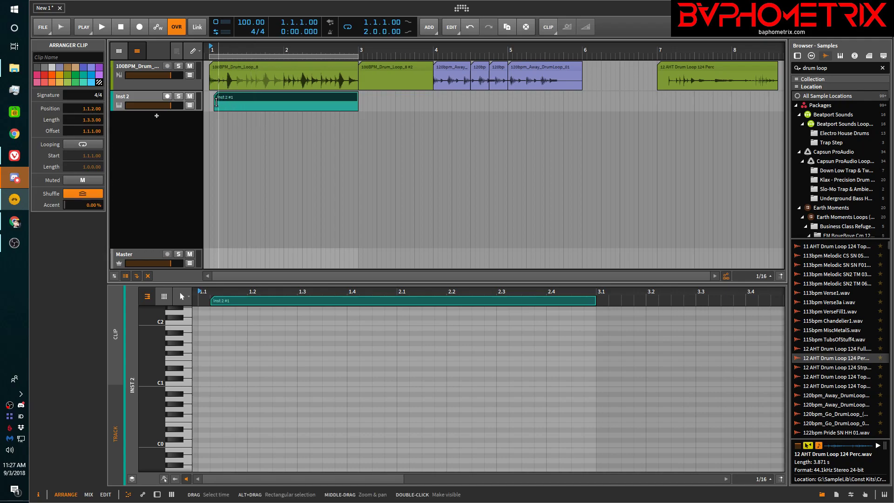
pyautogui.moveTo(228, 97); pyautogui.dragTo(222, 96)
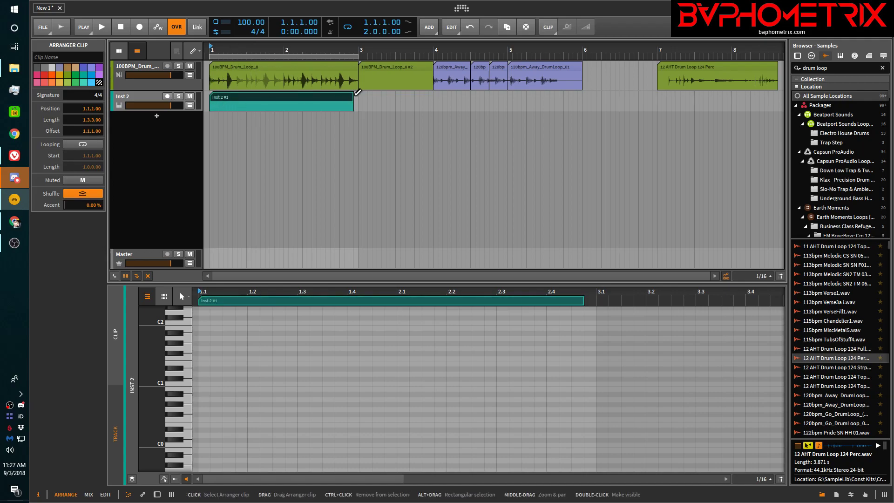
pyautogui.moveTo(353, 98); pyautogui.dragTo(358, 98)
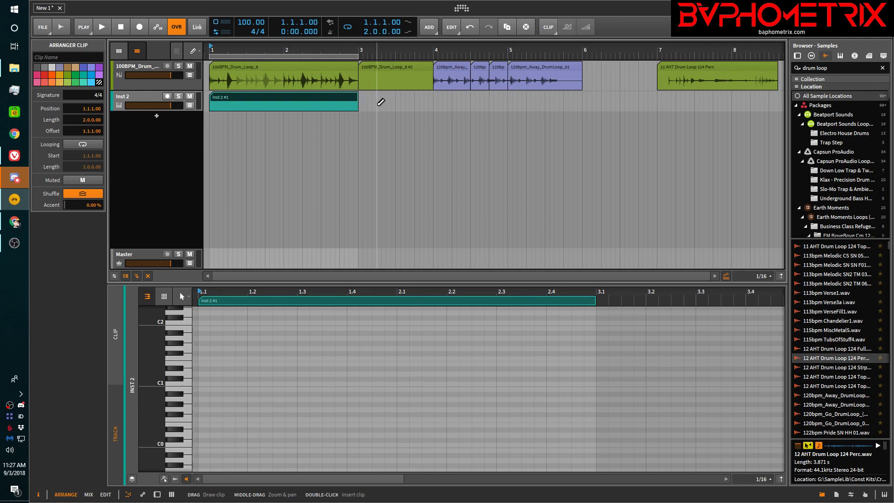
# - Draw a short 0.0.2.00 clip at 3.2.1.00 on the Inst 2 track and delete it
pyautogui.moveTo(377, 102)
pyautogui.mouseDown()
pyautogui.moveTo(756, 102)
pyautogui.moveTo(386, 103)
pyautogui.mouseUp()
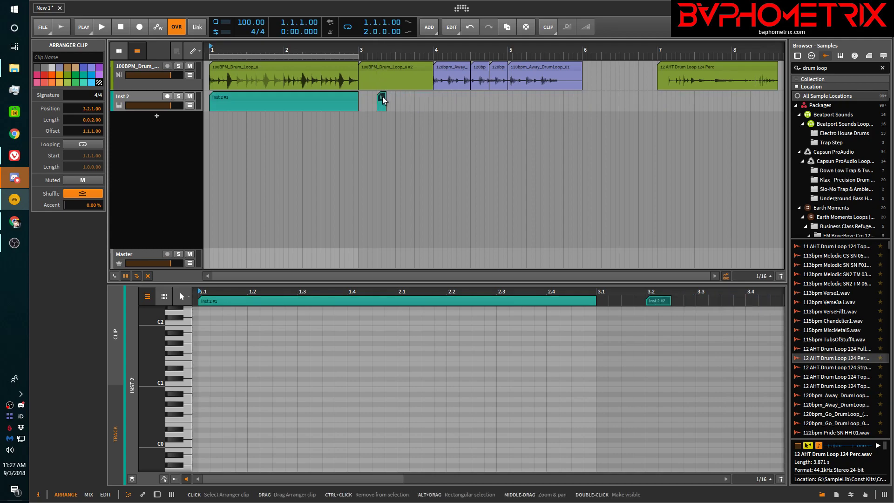
pyautogui.press('Delete')
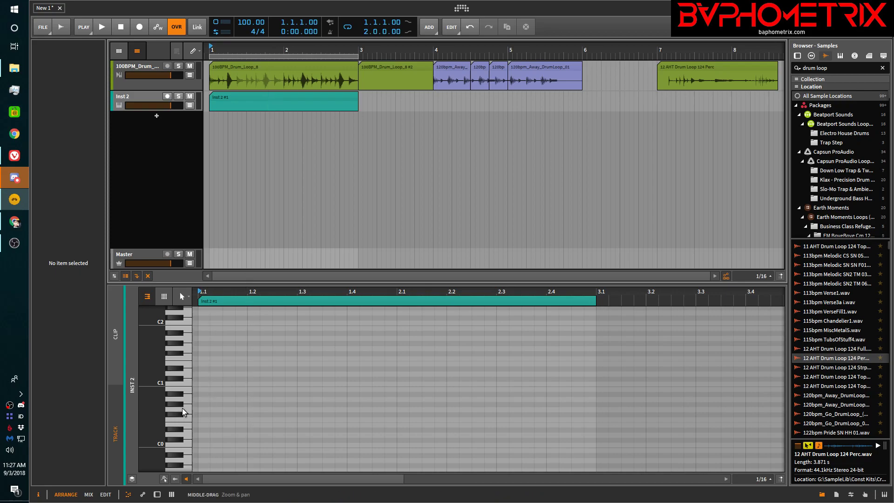
# - Draw an F1 note at 1.1.1.00 in the Inst 2 clip and extend its length to 0.2.0.00
pyautogui.doubleClick(204, 359)
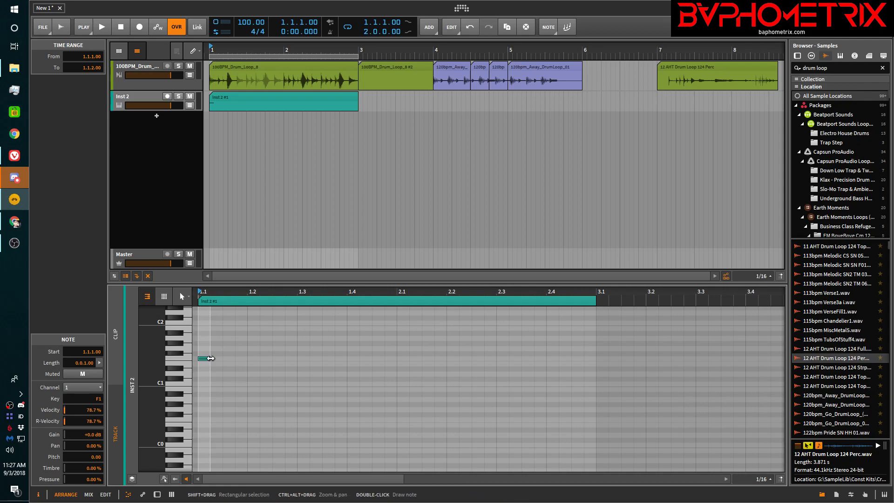
pyautogui.moveTo(211, 358); pyautogui.dragTo(276, 361)
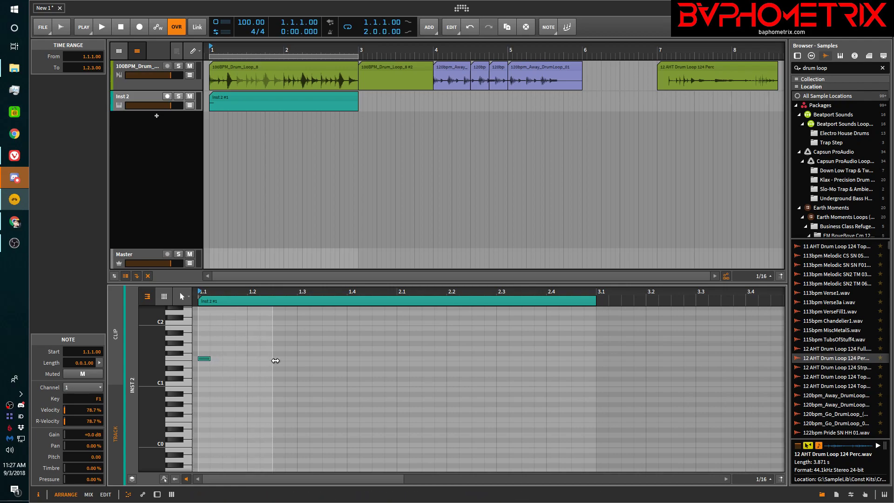
pyautogui.click(210, 359)
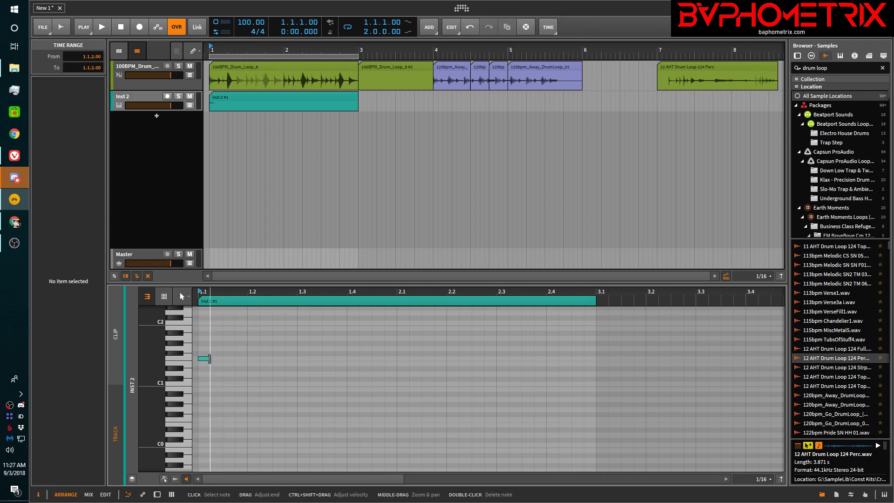
pyautogui.moveTo(207, 359); pyautogui.dragTo(294, 363)
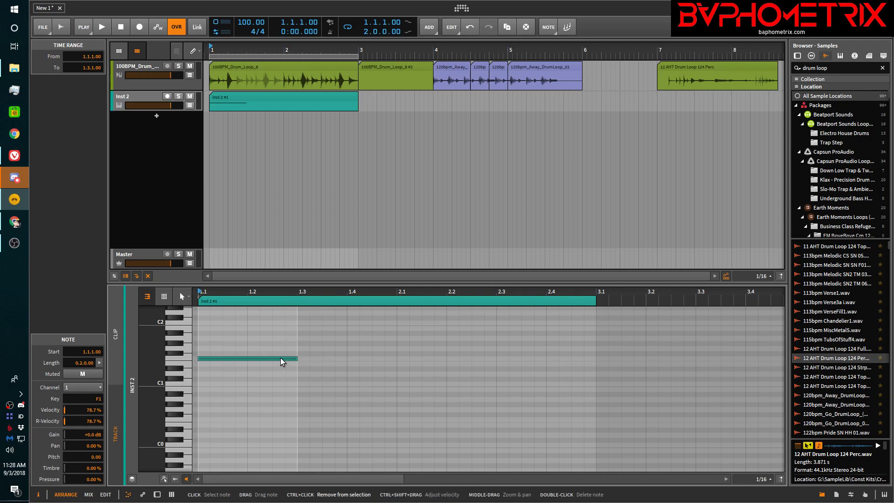
# - Duplicate the F1 note three times so the copies fill the rest of the two-bar clip
pyautogui.hotkey('ctrl', 'd')
pyautogui.hotkey('ctrl', 'd')
pyautogui.hotkey('ctrl', 'd')
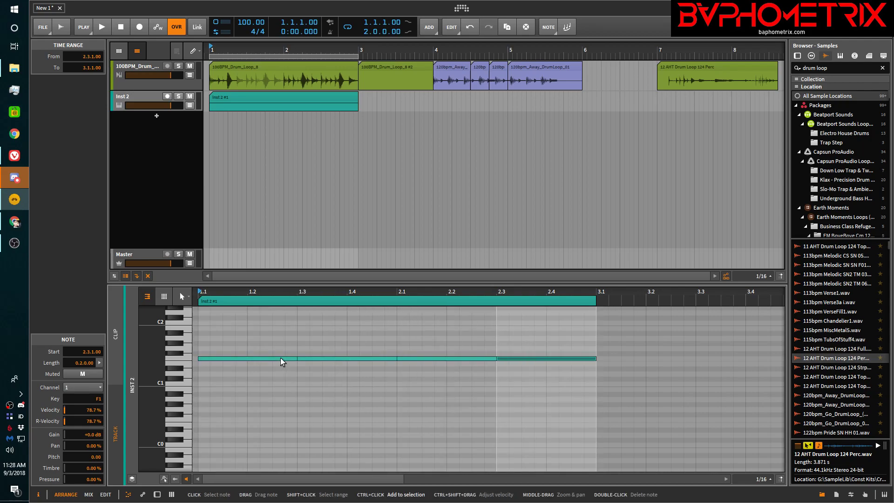
# - Transpose the second note, starting at 1.3.1.00, up in semitones to A1
pyautogui.click(351, 359)
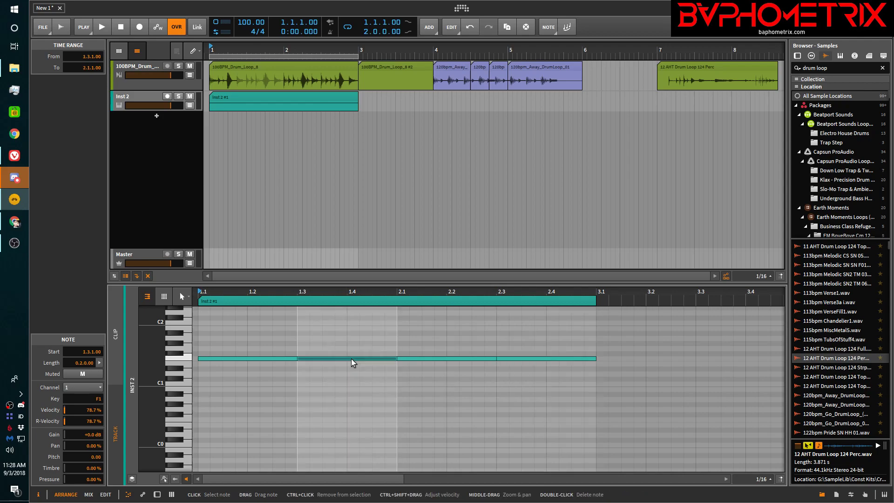
pyautogui.press('Up')
pyautogui.press('Up')
pyautogui.press('Up')
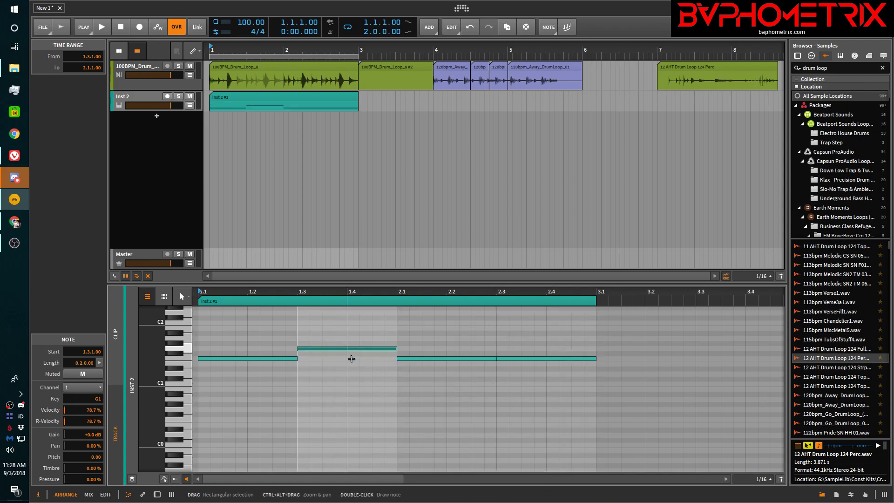
pyautogui.press('Up')
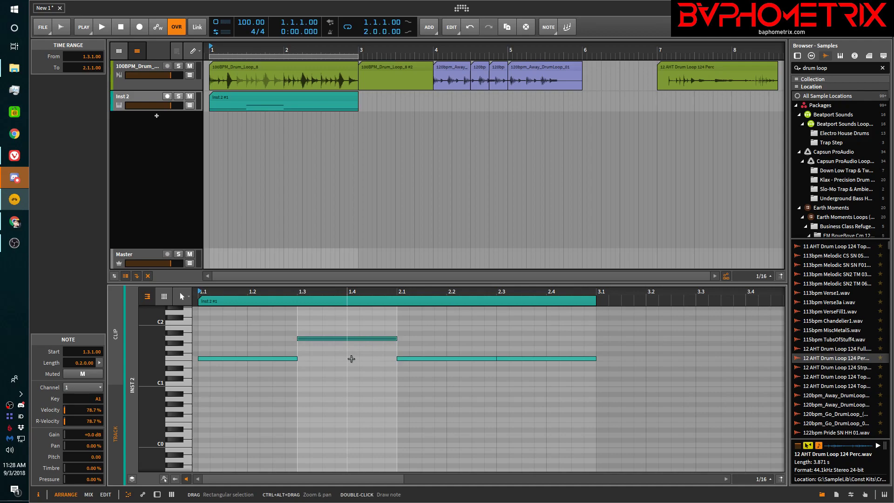
# - Raise the third note by one octave to F2 and the fourth note by two octaves to F3
pyautogui.click(423, 358)
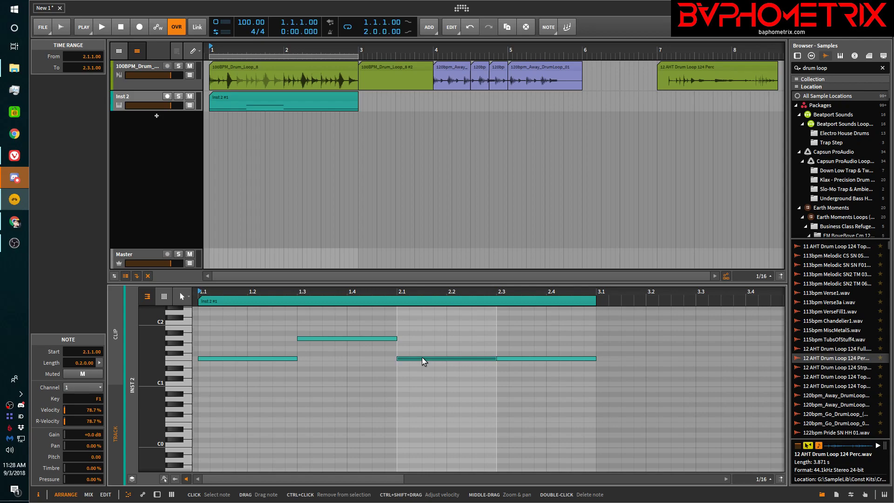
pyautogui.hotkey('shift', 'Up')
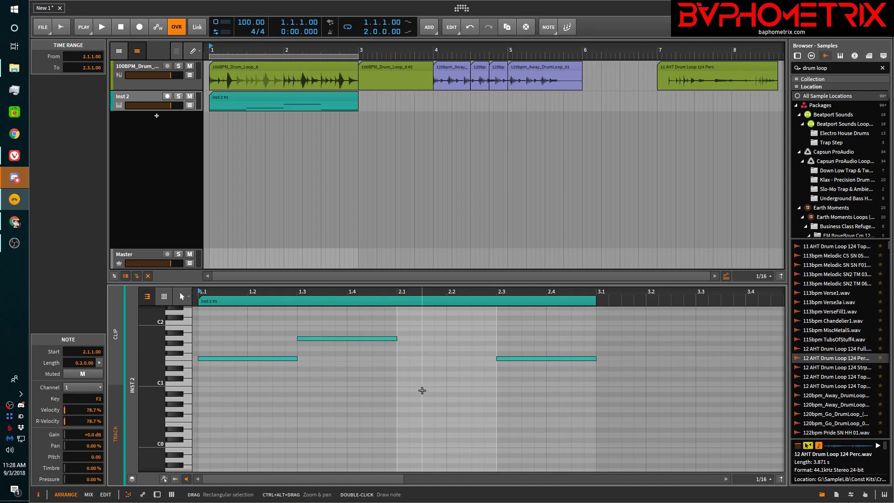
pyautogui.scroll(3, 422, 391)
pyautogui.scroll(-3, 422, 390)
pyautogui.scroll(10, 249, 385)
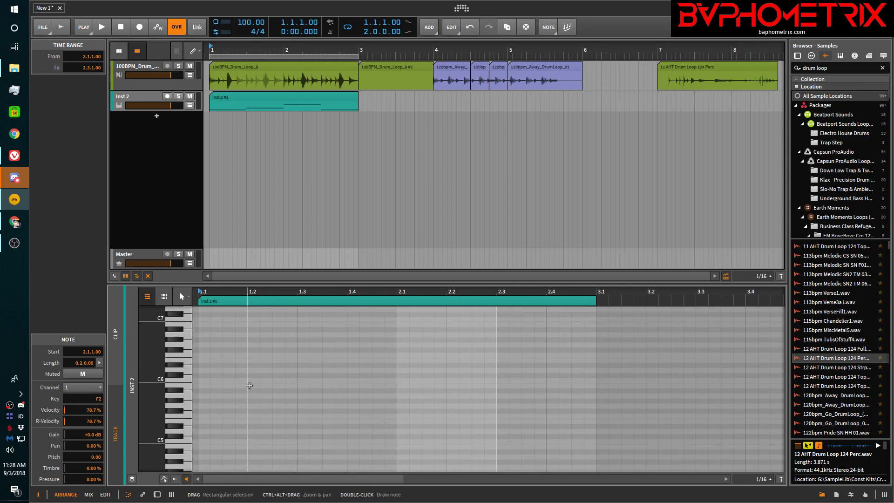
pyautogui.scroll(-11, 249, 385)
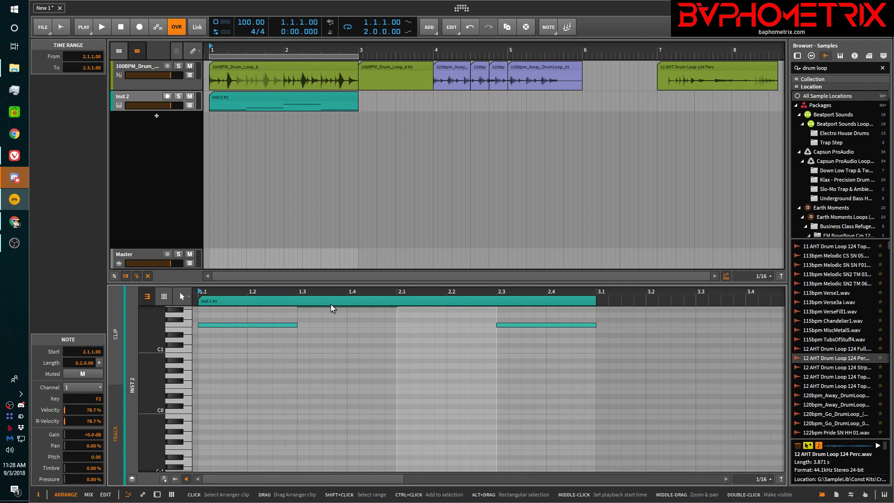
pyautogui.doubleClick(346, 299)
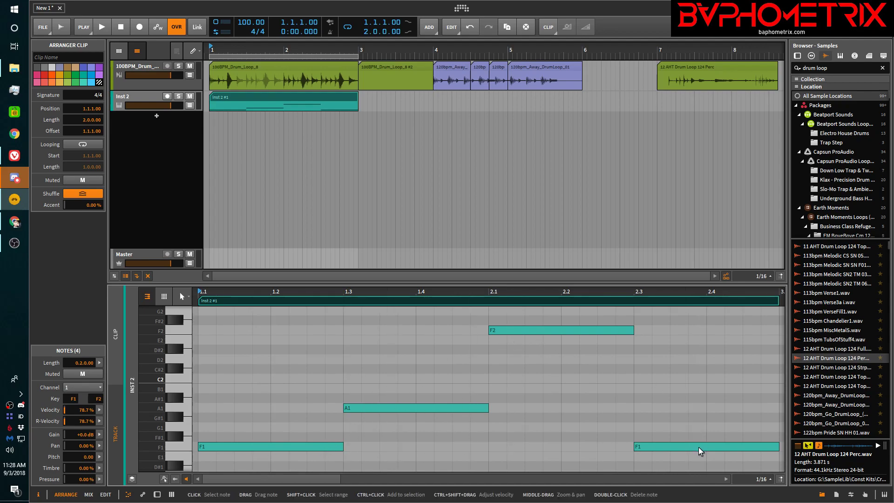
pyautogui.click(661, 446)
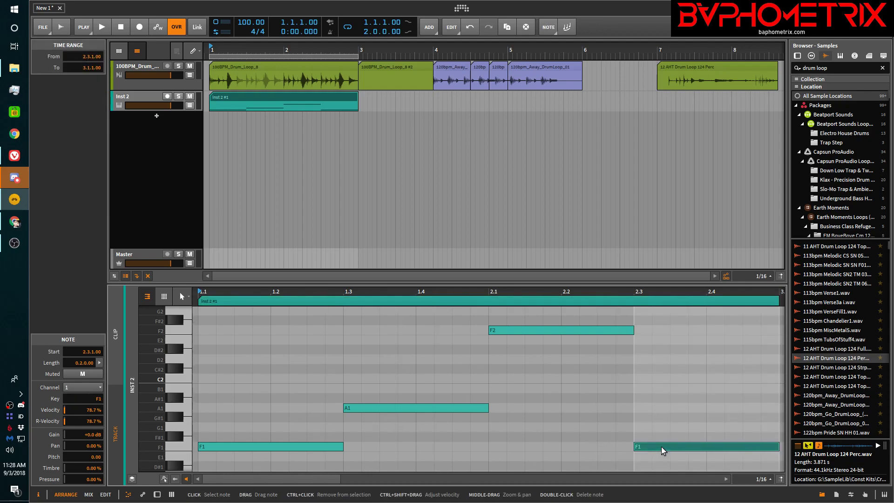
pyautogui.hotkey('shift', 'Up')
pyautogui.hotkey('shift', 'Up')
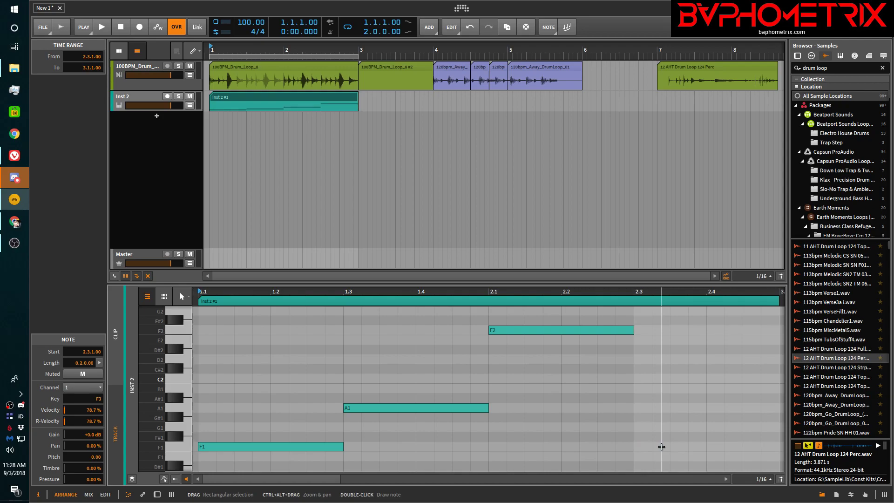
# - Reduce the height of the detail editor and zoom it to fit all notes of the Inst 2 clip
pyautogui.click(478, 303)
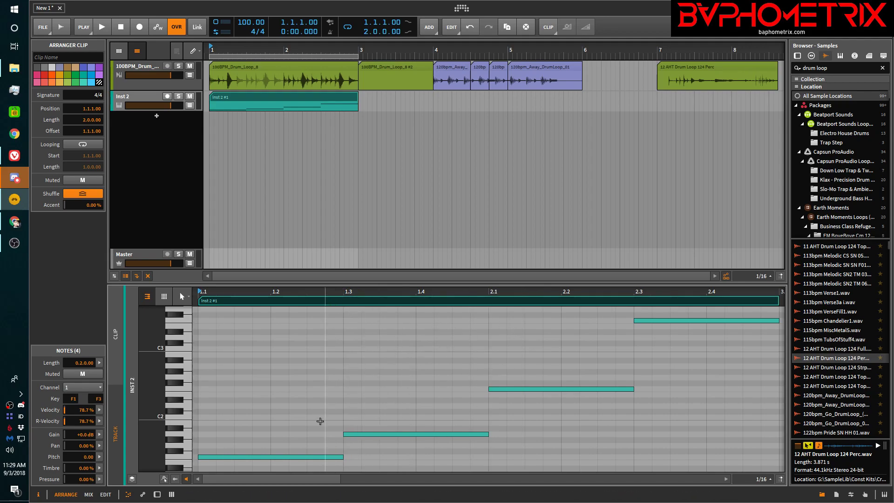
pyautogui.moveTo(402, 281); pyautogui.dragTo(413, 348)
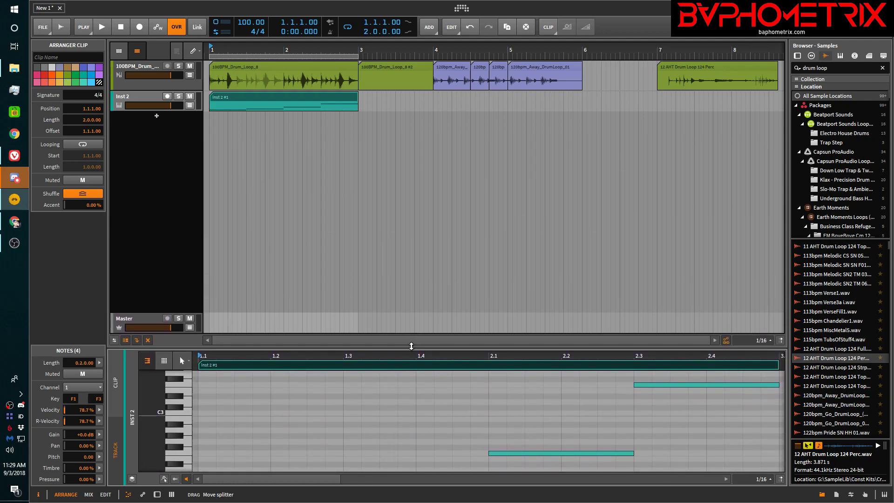
pyautogui.doubleClick(440, 369)
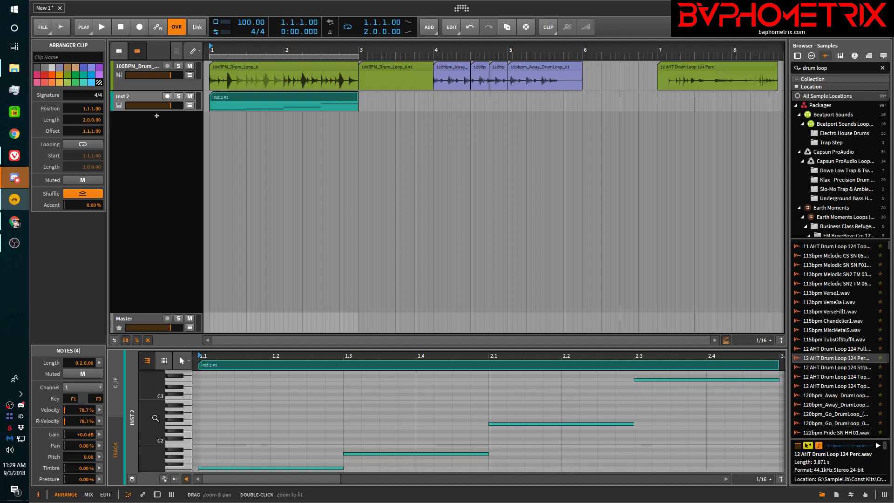
pyautogui.moveTo(154, 417)
pyautogui.mouseDown()
pyautogui.moveTo(153, 403)
pyautogui.moveTo(154, 424)
pyautogui.mouseUp()
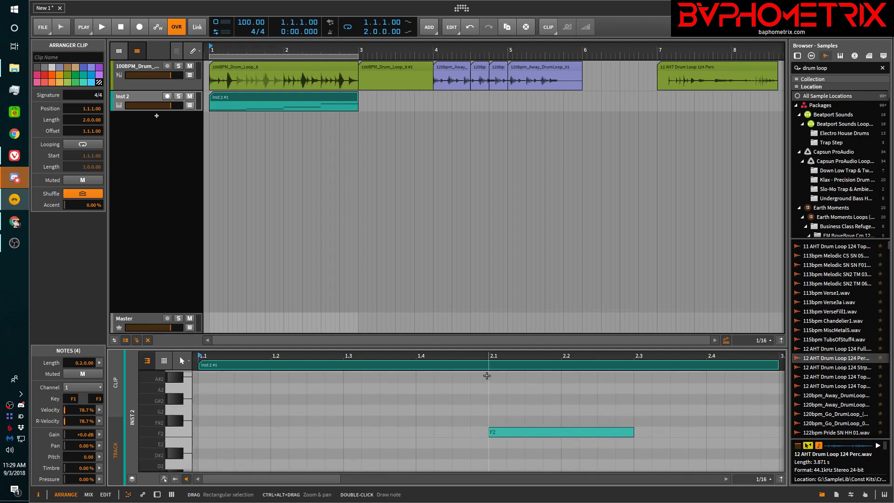
pyautogui.doubleClick(485, 370)
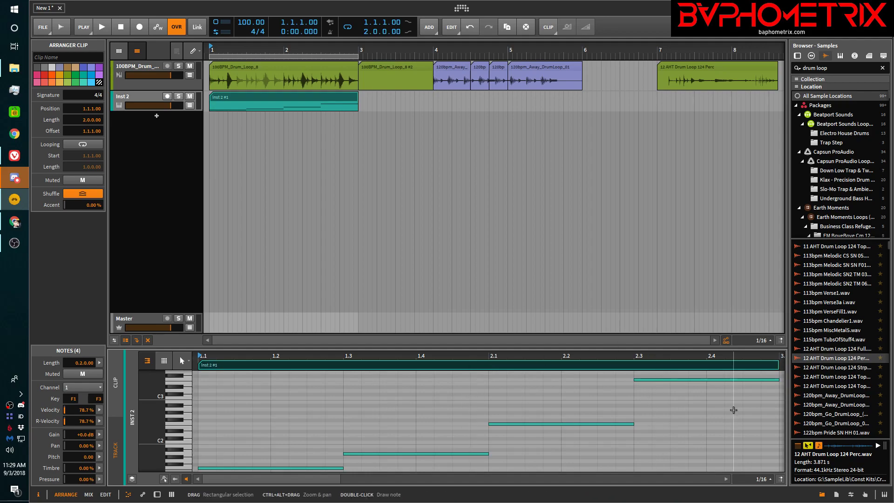
# - Lower the fourth note by two octaves and the third note by one octave, both to F1
pyautogui.click(678, 380)
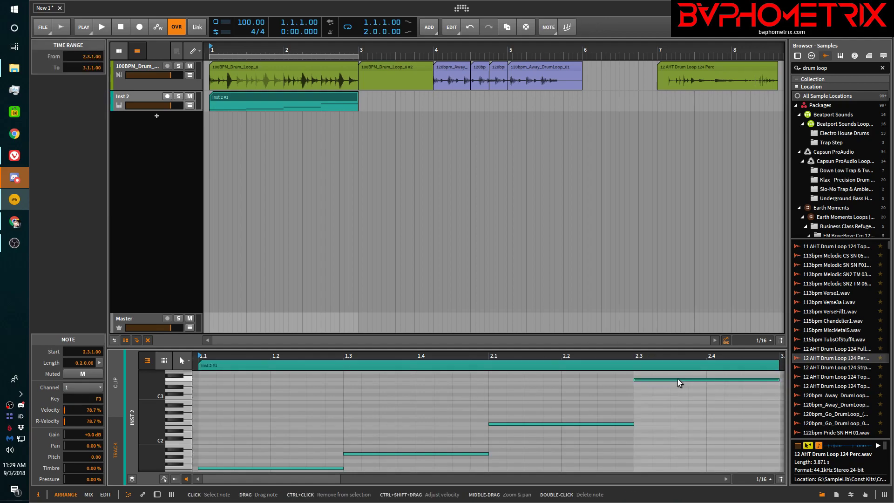
pyautogui.hotkey('shift', 'Down')
pyautogui.hotkey('shift', 'Down')
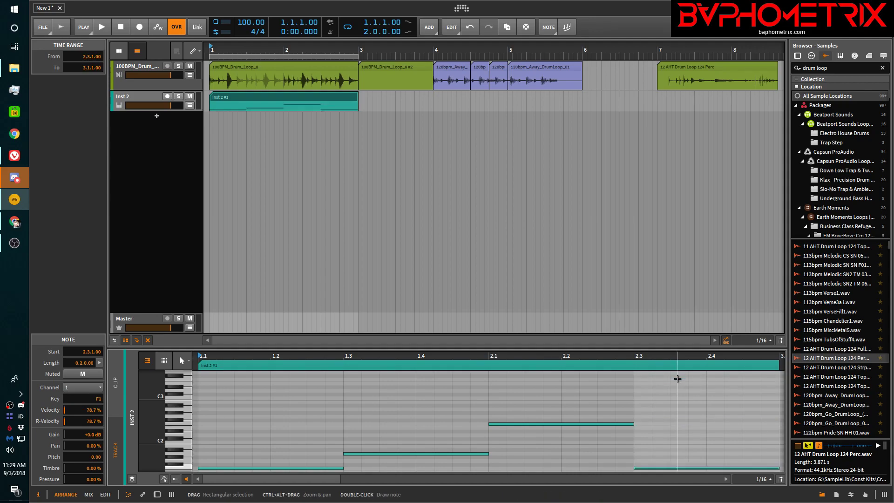
pyautogui.click(601, 424)
pyautogui.hotkey('shift', 'Down')
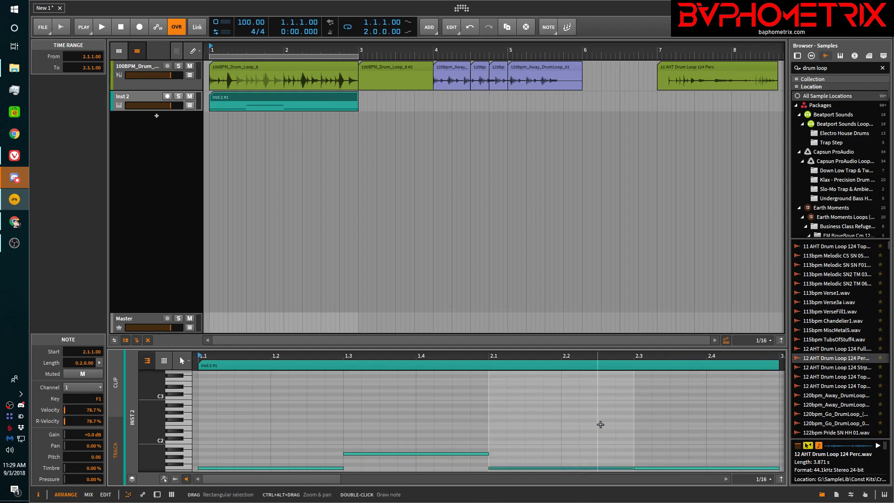
# - Fit the Inst 2 clip's notes to the editor and compare them with the contents of the 100BPM_Drum_Loop_8 clip
pyautogui.doubleClick(579, 369)
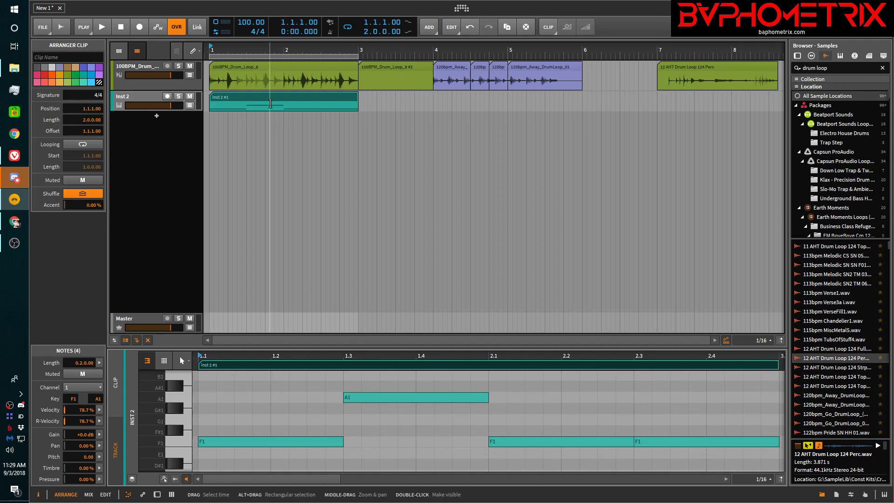
pyautogui.click(258, 68)
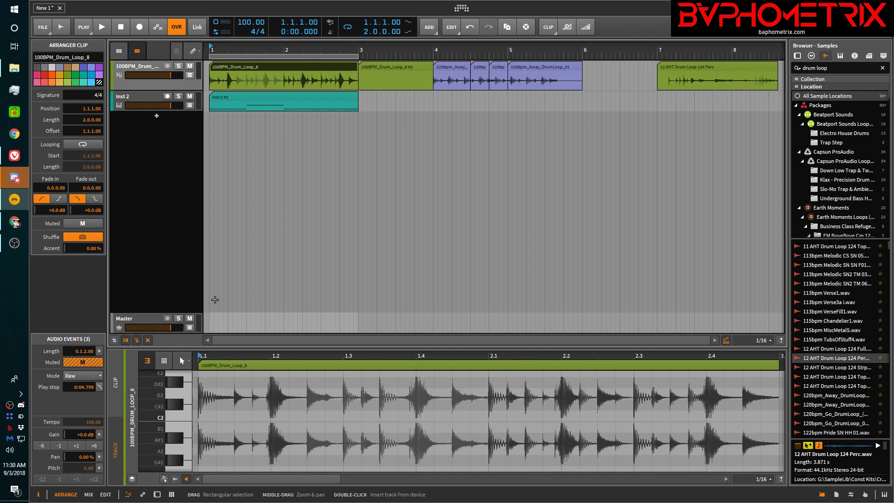
pyautogui.click(269, 99)
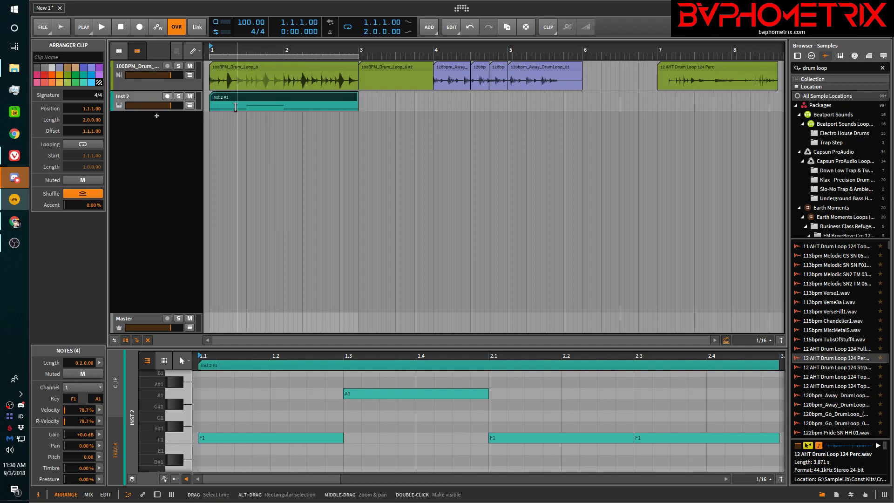
# - Increase the heights of the Inst 2 and drum loop tracks, and shrink both back to compact rows
pyautogui.moveTo(176, 111); pyautogui.dragTo(174, 138)
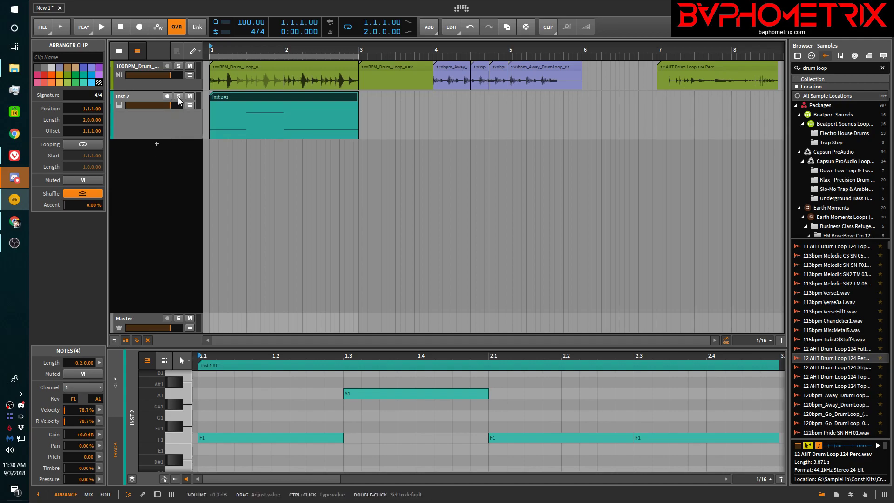
pyautogui.click(177, 109)
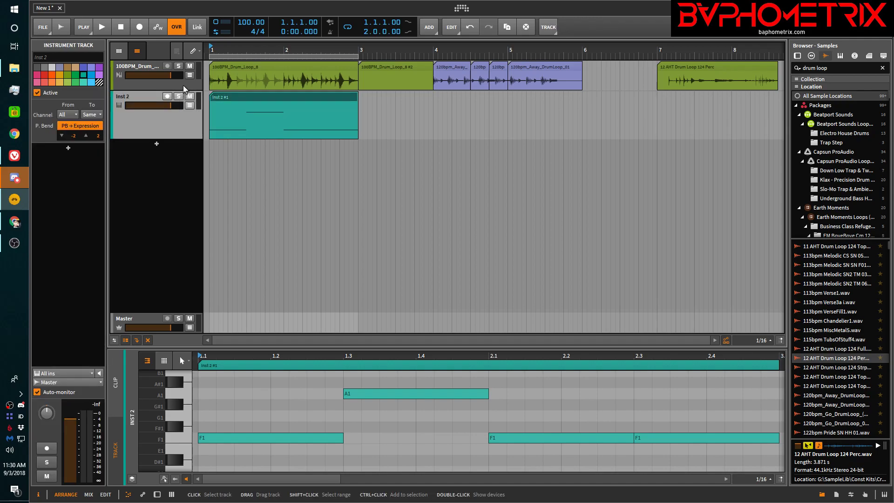
pyautogui.moveTo(180, 91); pyautogui.dragTo(180, 109)
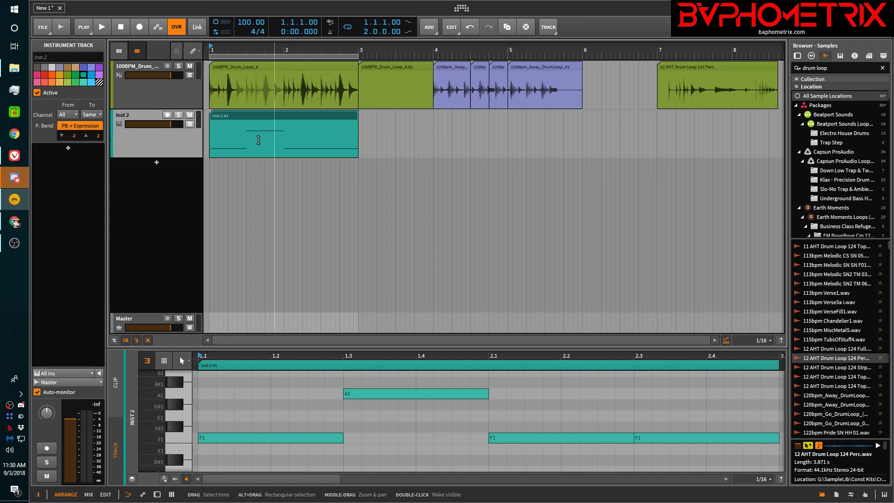
pyautogui.moveTo(158, 108); pyautogui.dragTo(154, 83)
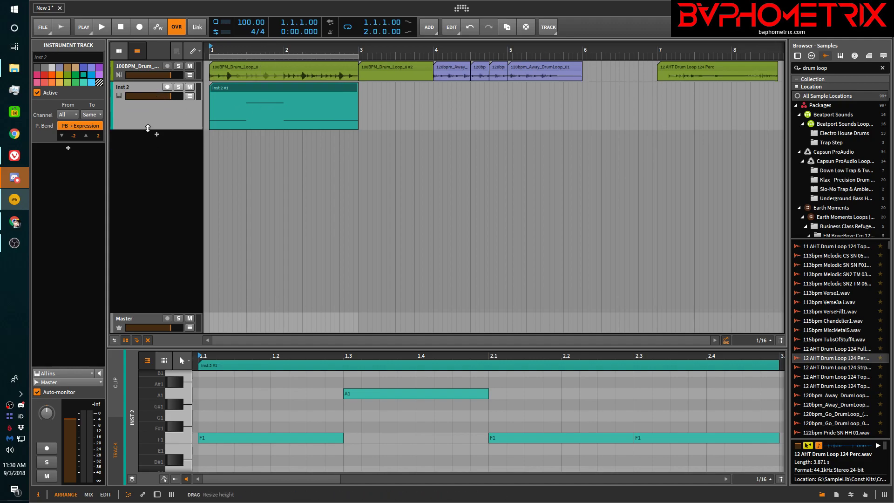
pyautogui.moveTo(148, 129); pyautogui.dragTo(144, 101)
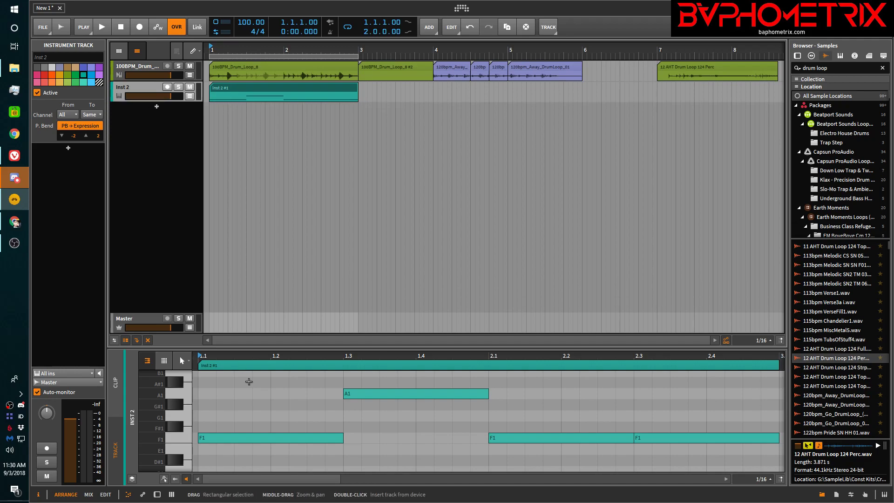
# - Enlarge the detail editor and toggle it between clip and track views, ending in the Inst 2 clip view
pyautogui.moveTo(350, 346); pyautogui.dragTo(351, 253)
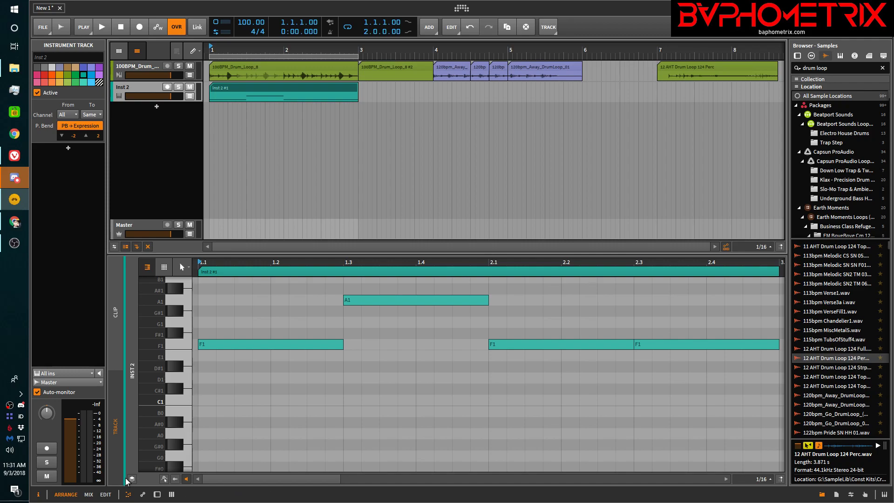
pyautogui.click(115, 342)
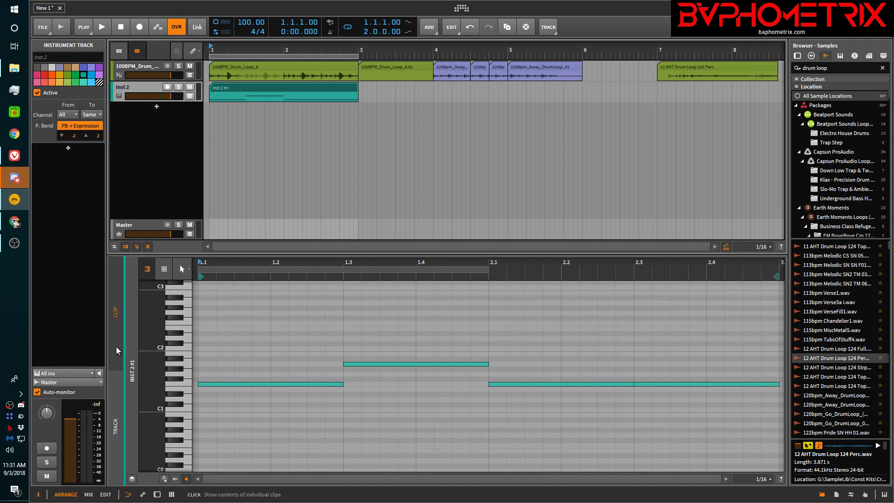
pyautogui.click(117, 396)
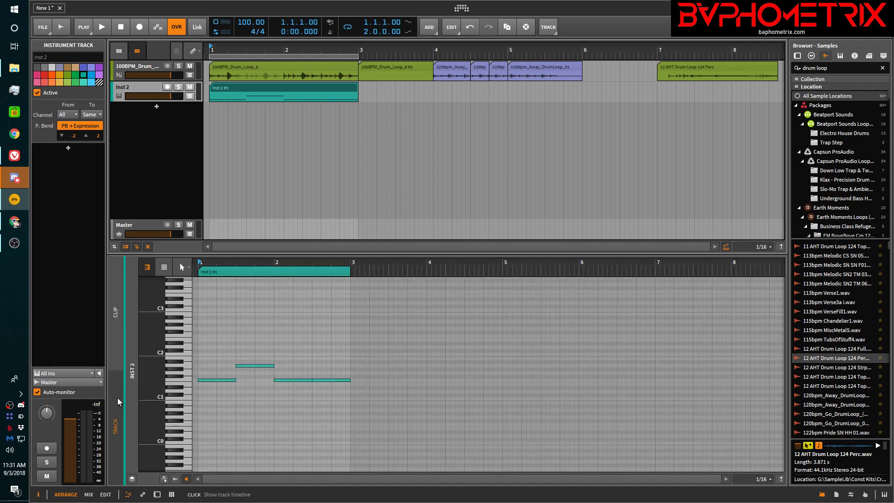
pyautogui.click(113, 330)
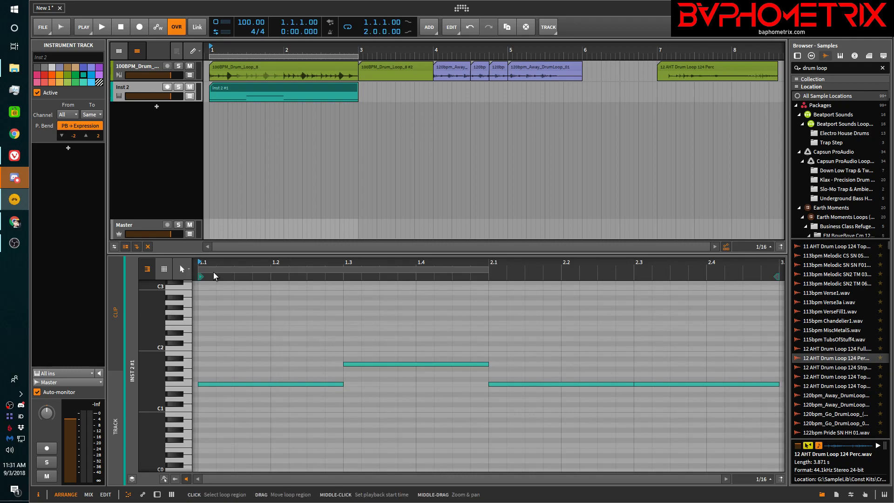
# - Fit the Inst 2 clip's notes to the detail editor and turn on layered editing mode
pyautogui.click(291, 93)
pyautogui.doubleClick(291, 90)
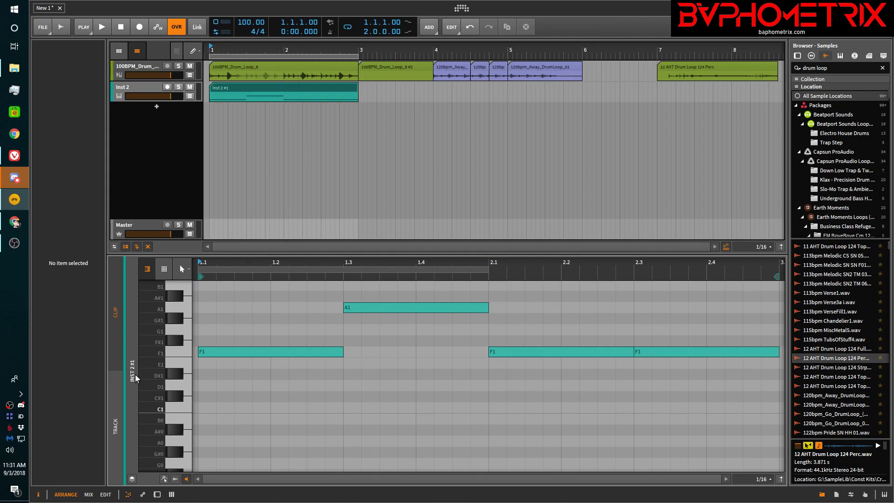
pyautogui.click(132, 479)
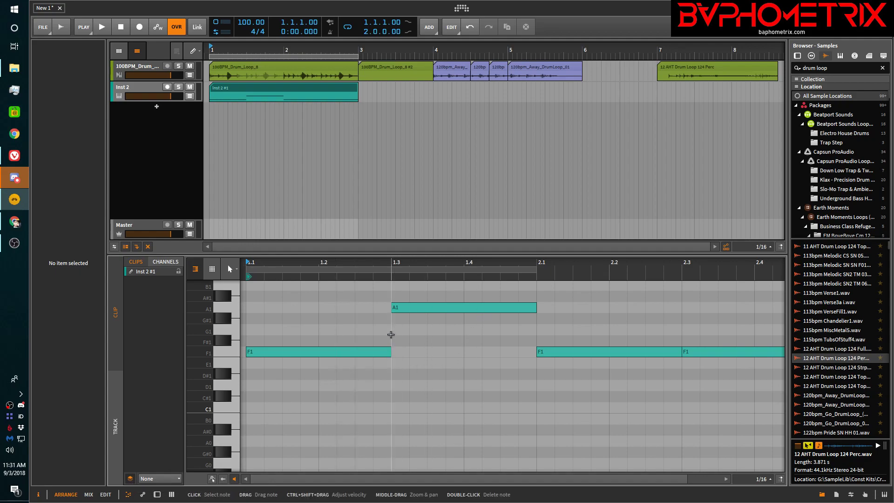
pyautogui.click(294, 88)
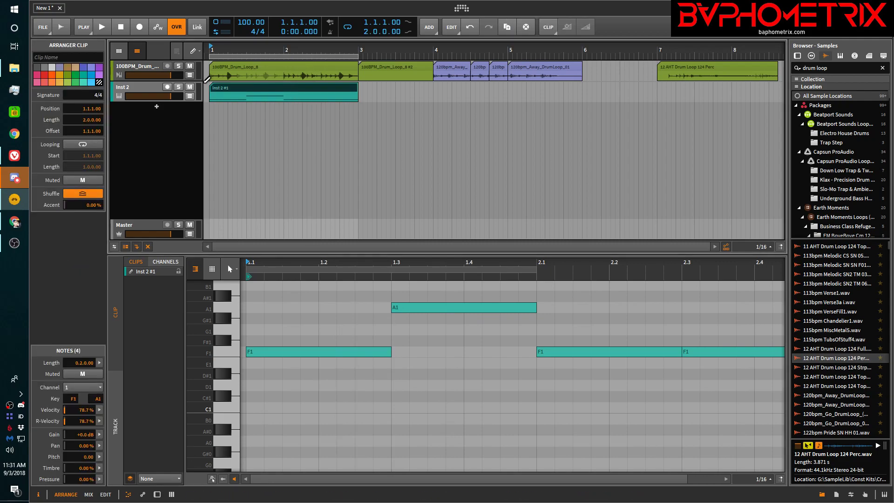
# - Duplicate the Inst 2 track with its clip and colour the duplicate track purple
pyautogui.click(142, 86)
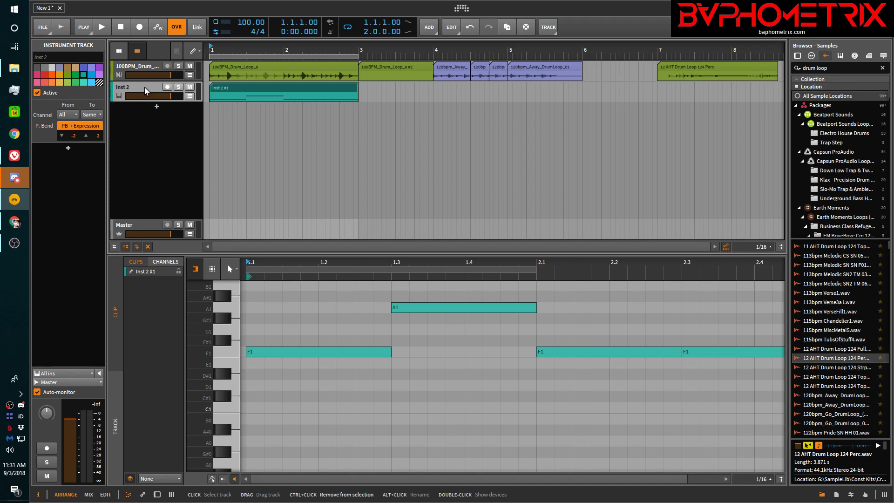
pyautogui.hotkey('ctrl', 'd')
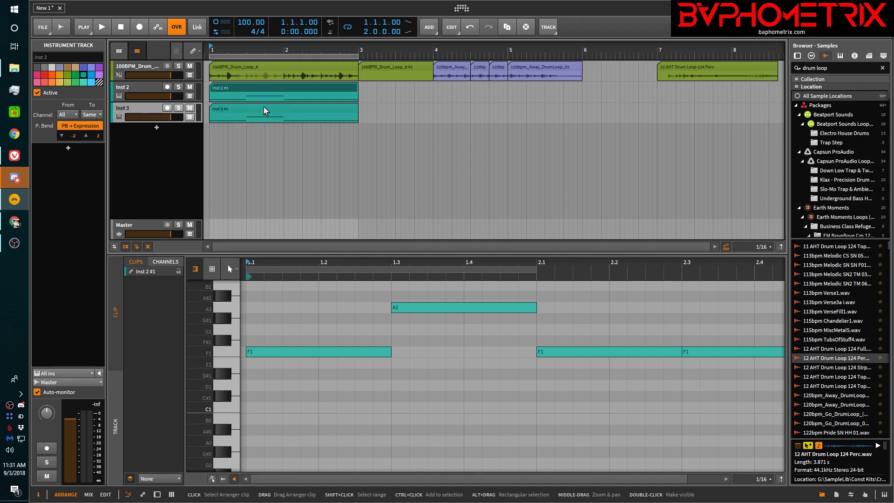
pyautogui.click(264, 107)
pyautogui.click(150, 106)
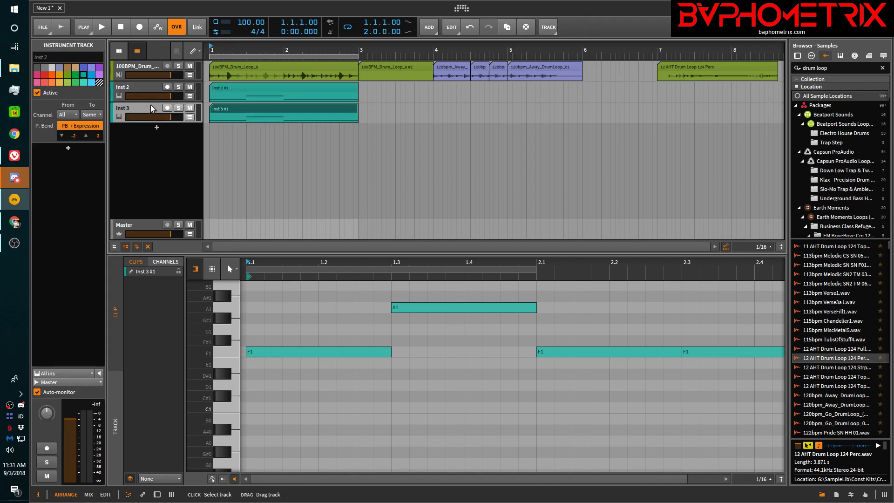
pyautogui.click(98, 76)
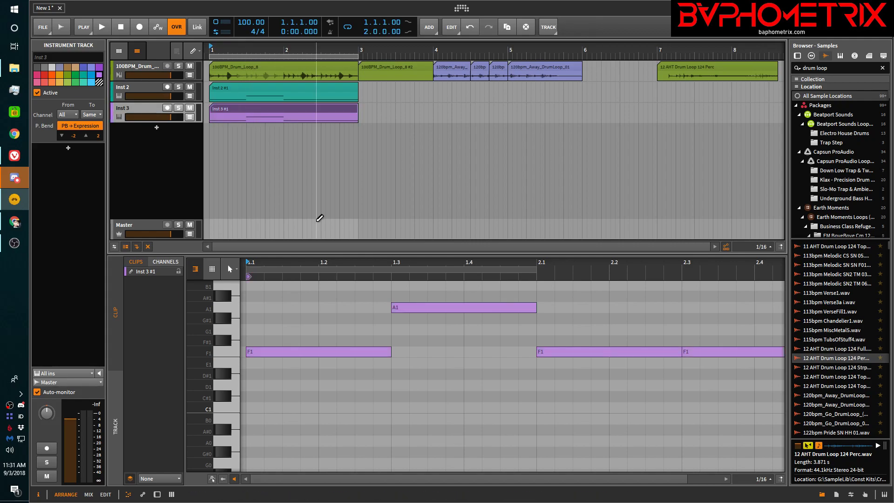
# - In the Inst 3 clip, shorten the A1 note to end at 1.4 and lower the note at 2.1 to D1
pyautogui.moveTo(535, 310); pyautogui.dragTo(464, 310)
pyautogui.moveTo(591, 353); pyautogui.dragTo(590, 387)
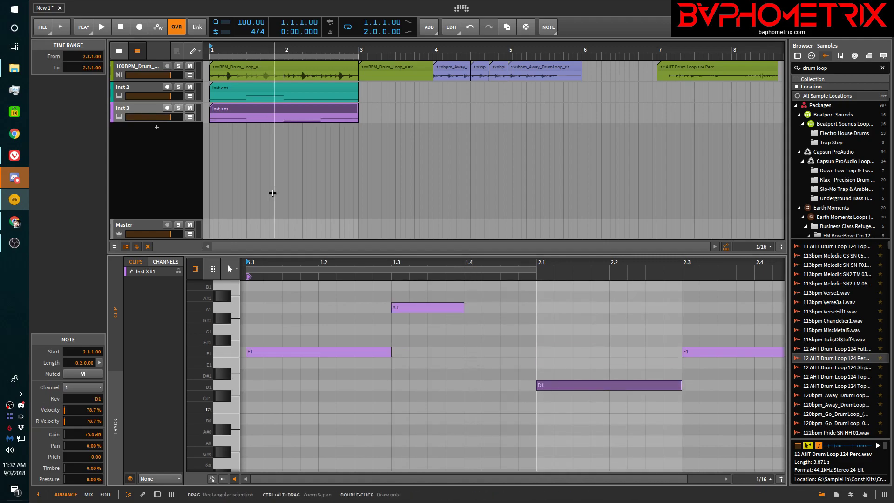
# - Show the Inst 2 clip, toggle layered editing off and on, and view its channel layers before returning to clip layers
pyautogui.click(261, 92)
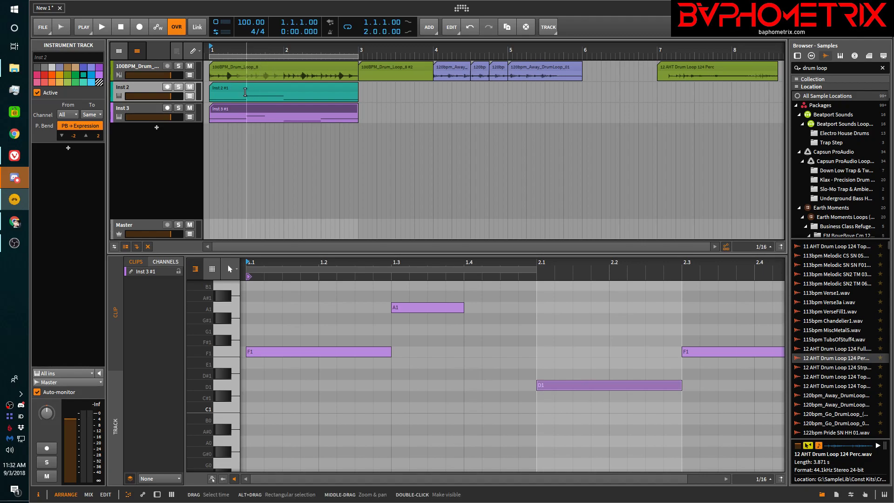
pyautogui.click(233, 88)
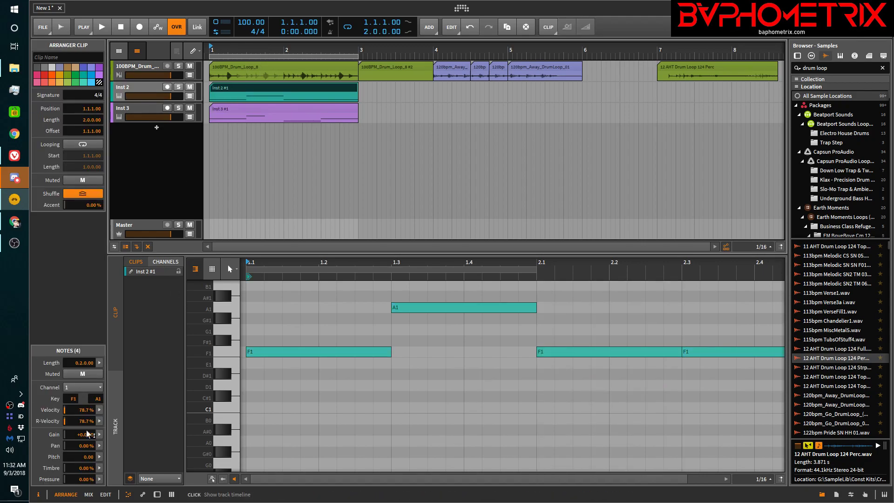
pyautogui.click(130, 479)
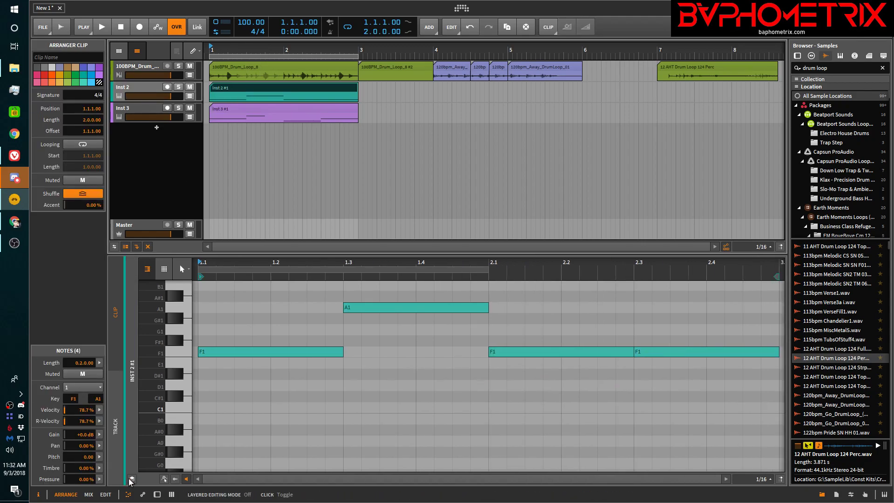
pyautogui.click(131, 480)
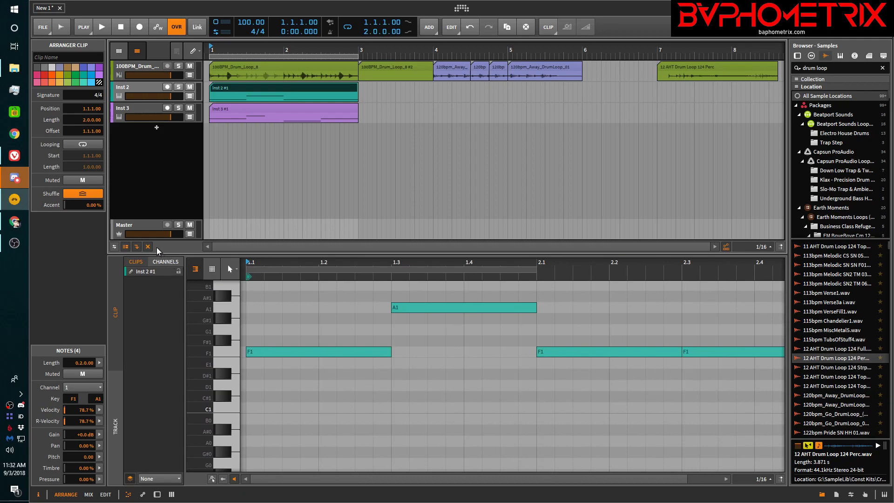
pyautogui.click(161, 262)
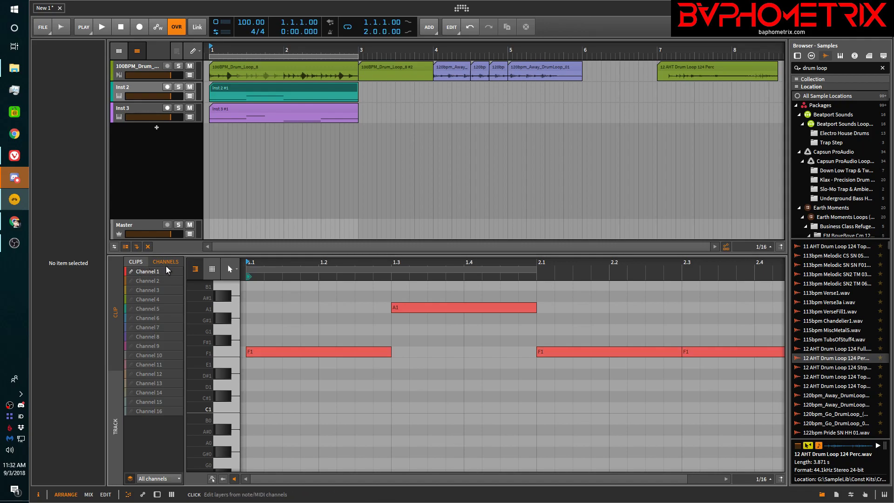
pyautogui.click(138, 262)
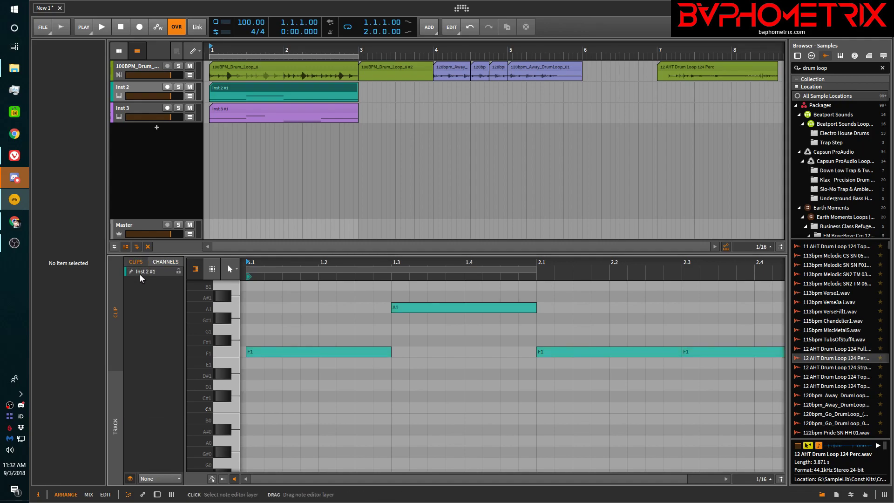
# - Check the background audio choices for the Inst 2 clip, keep None, and fit the clip to the editor
pyautogui.click(166, 479)
pyautogui.click(166, 479)
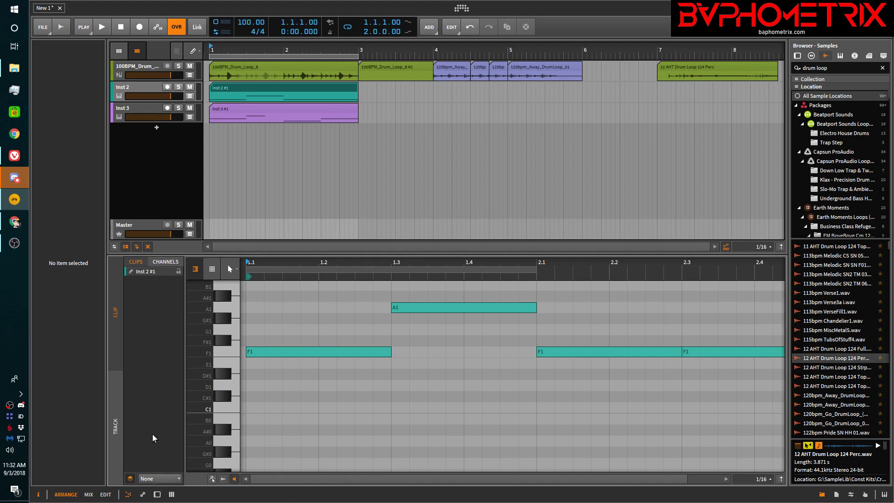
pyautogui.click(179, 479)
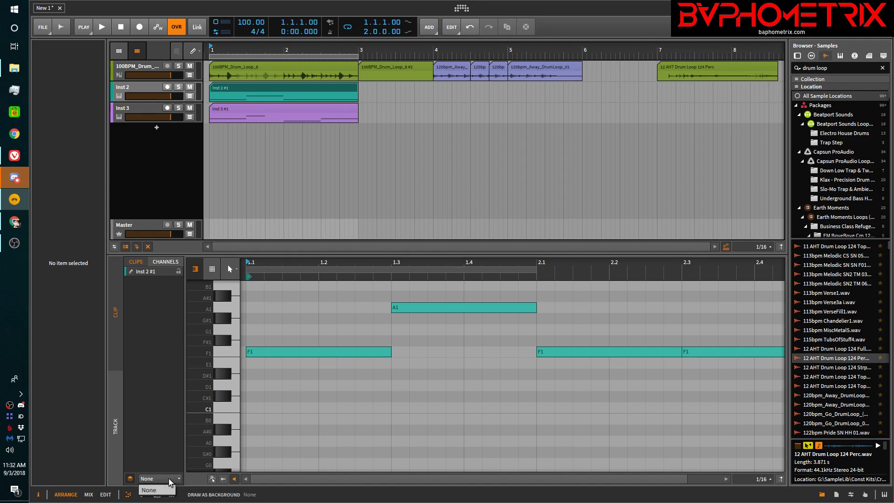
pyautogui.click(158, 489)
pyautogui.doubleClick(237, 94)
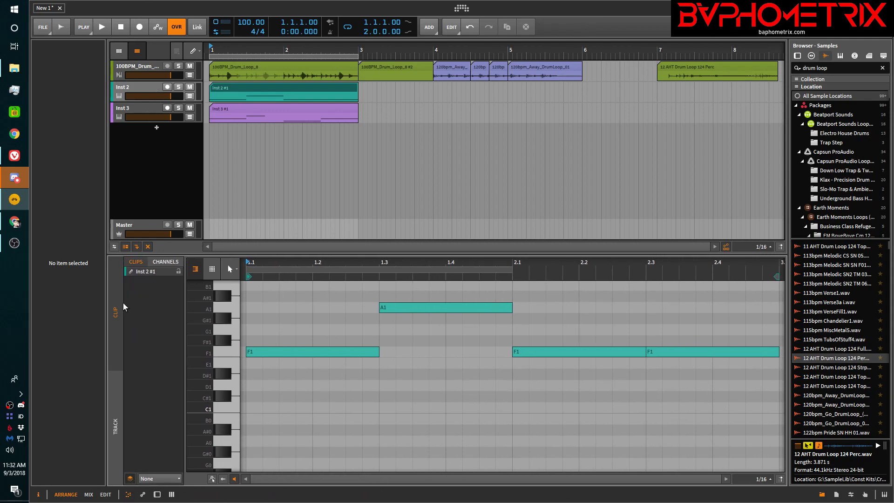
# - Switch the detail editor to track view, fit the Inst 2 clip's notes, and leave layered editing on
pyautogui.click(113, 398)
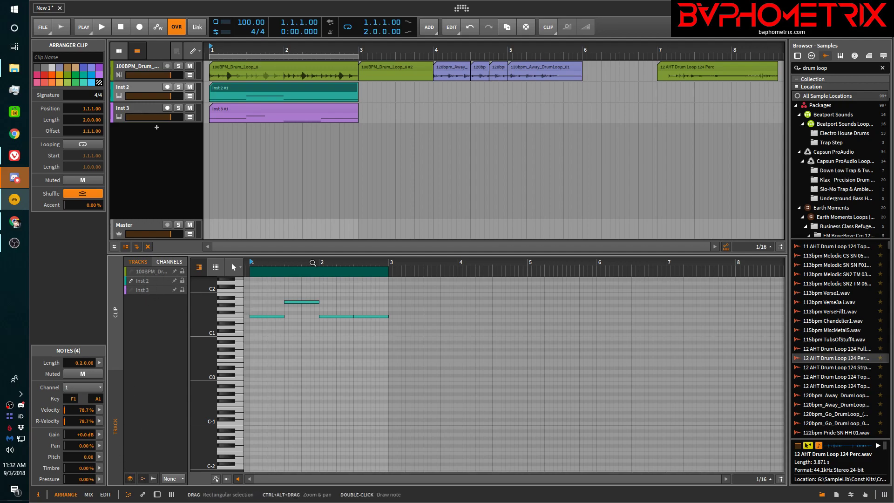
pyautogui.doubleClick(309, 86)
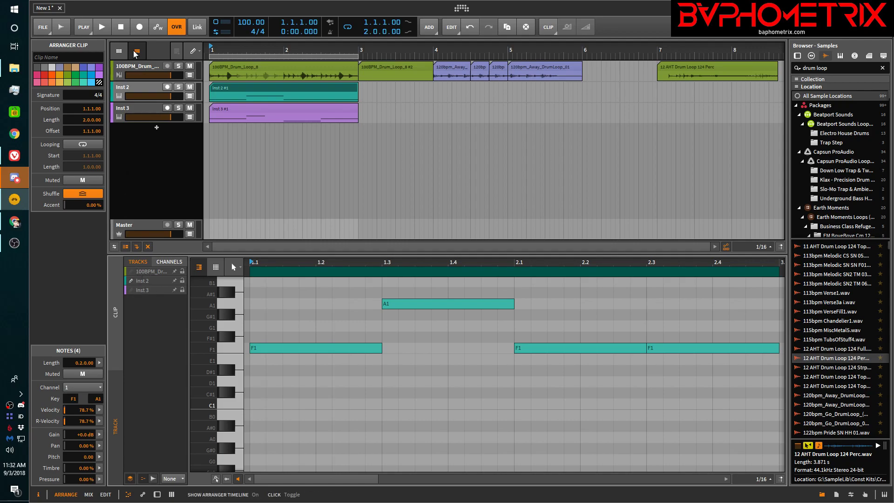
pyautogui.click(130, 479)
pyautogui.click(131, 478)
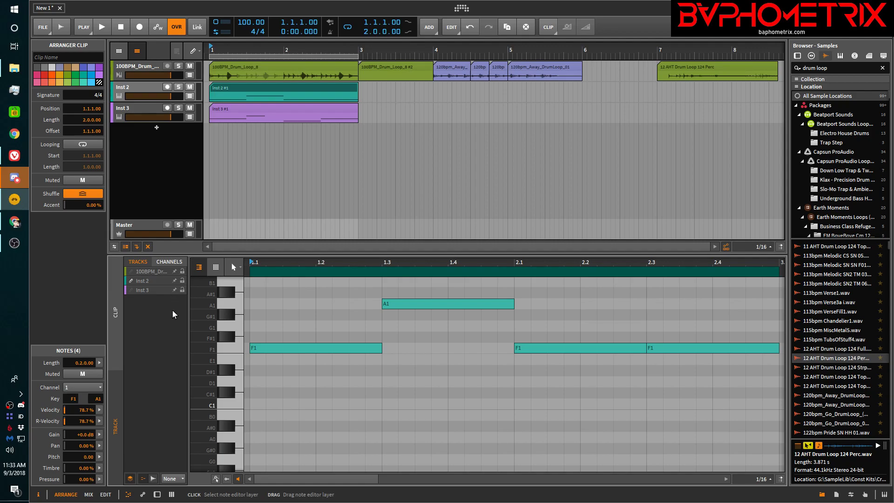
# - Alternate the target layer between Inst 2 and Inst 3, ending with both tracks' notes shown and Inst 2 as target
pyautogui.click(131, 281)
pyautogui.click(131, 290)
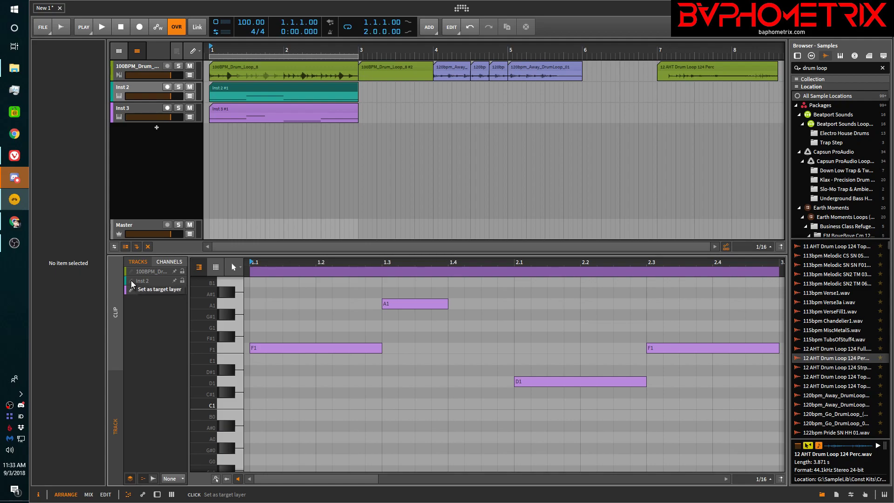
pyautogui.click(130, 281)
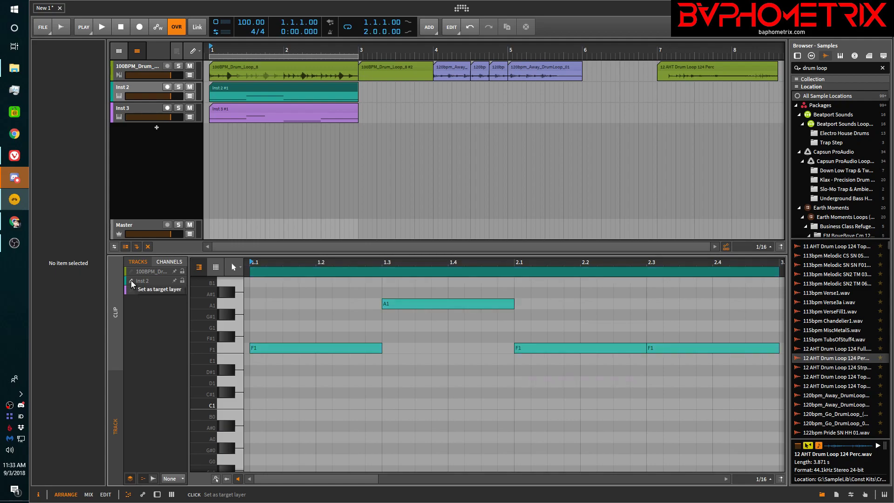
pyautogui.click(131, 291)
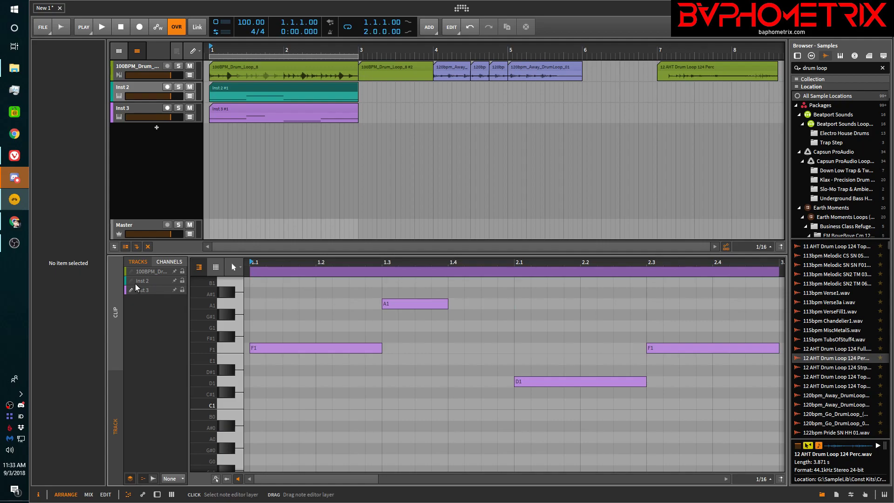
pyautogui.click(133, 280)
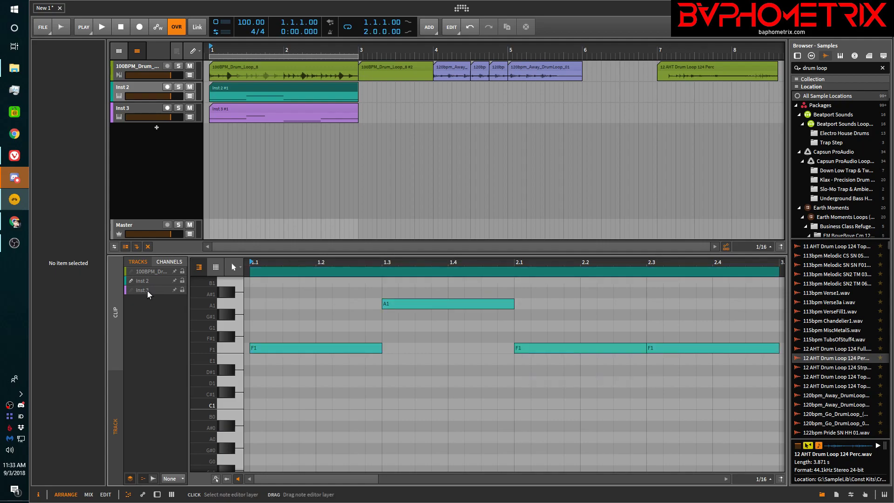
pyautogui.click(147, 290)
pyautogui.click(148, 281)
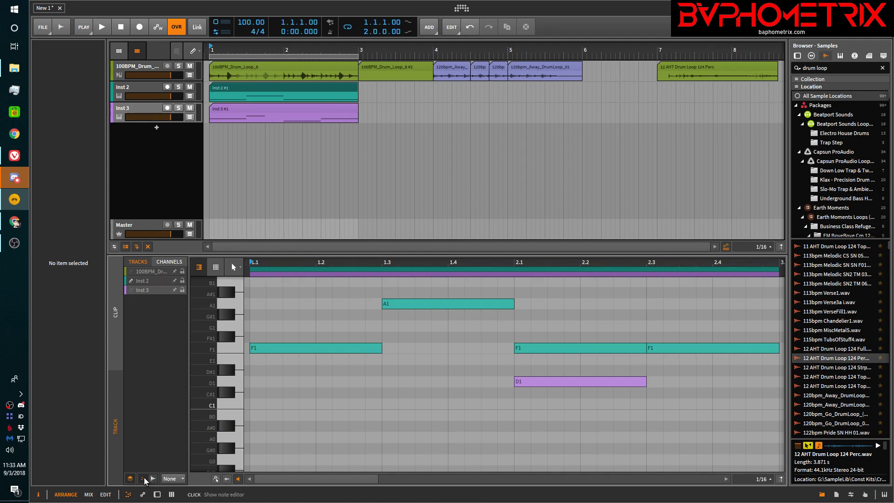
# - Look through the background audio choices and show the drum loop track in the audio editor, leaving layered editing on
pyautogui.click(172, 478)
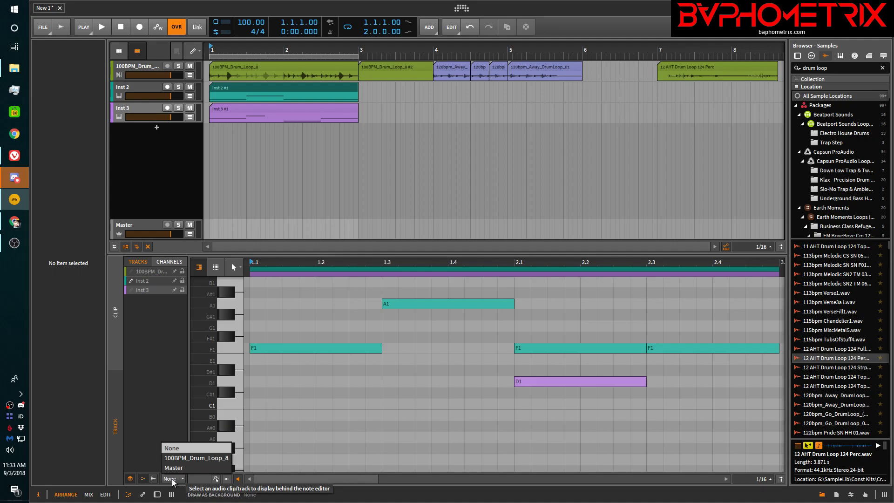
pyautogui.click(159, 420)
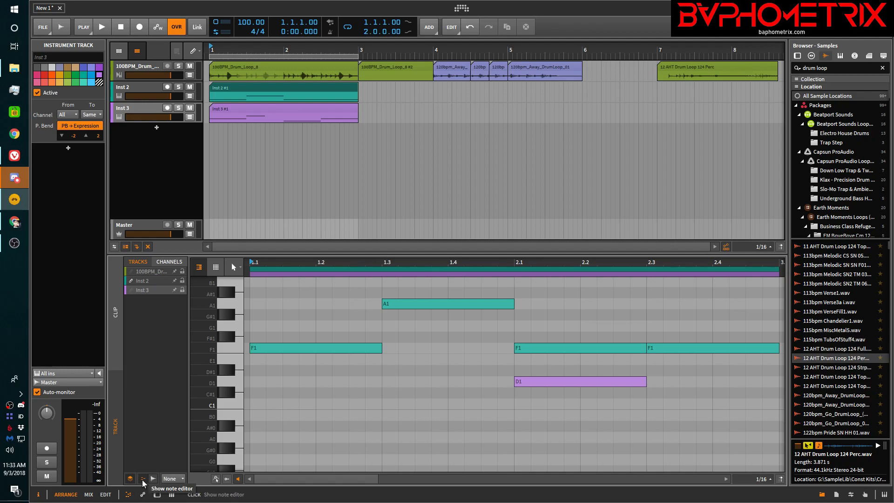
pyautogui.click(144, 479)
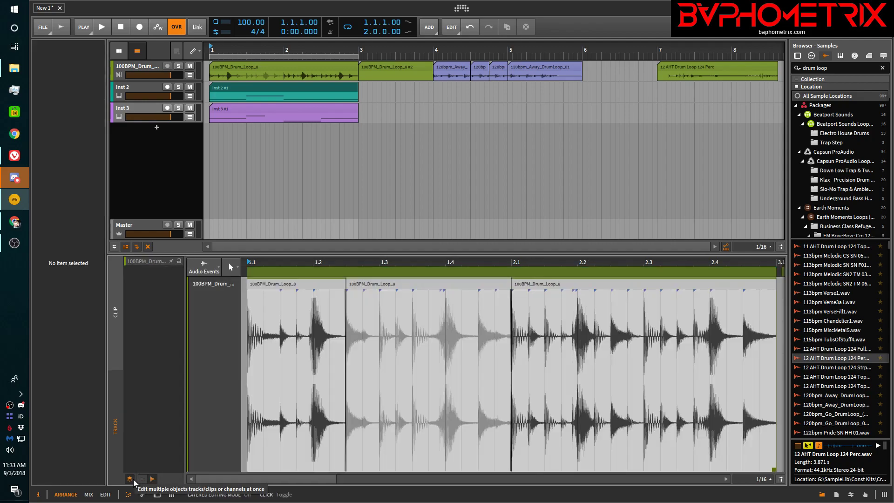
pyautogui.click(130, 479)
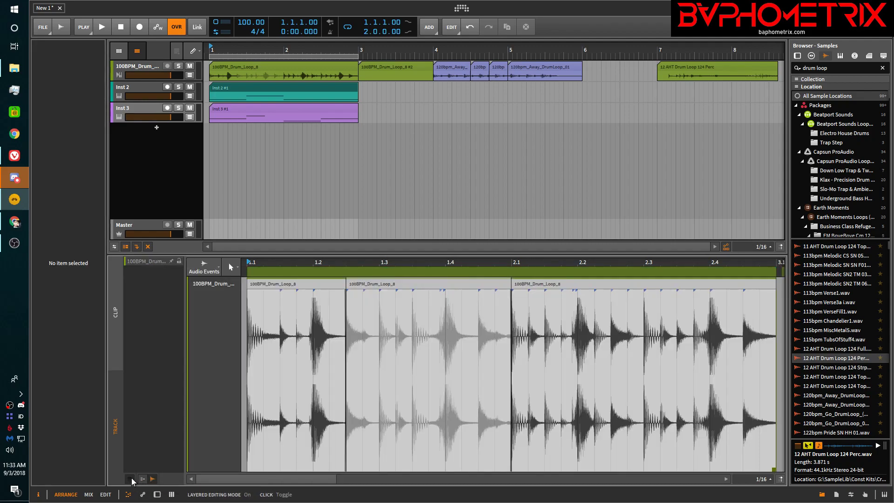
pyautogui.click(132, 480)
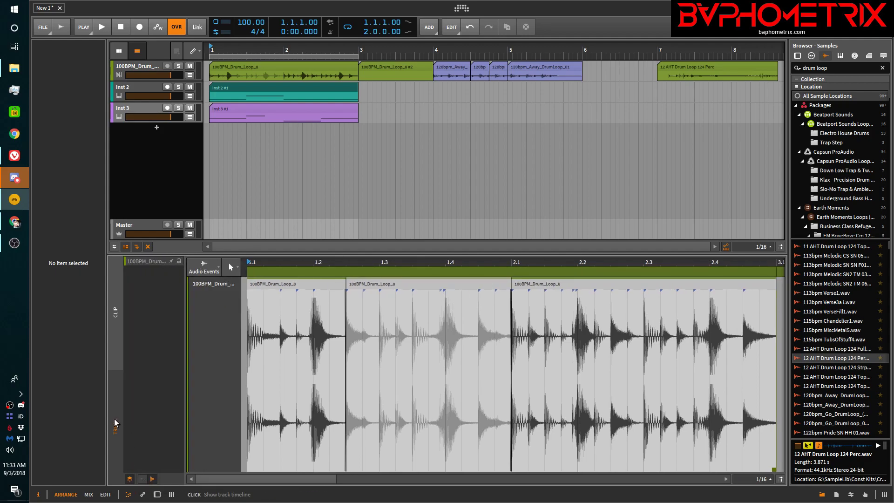
# - View the Inst 2 clip in clip view, and return to the track view's note editor showing only the Inst 2 layer
pyautogui.click(116, 334)
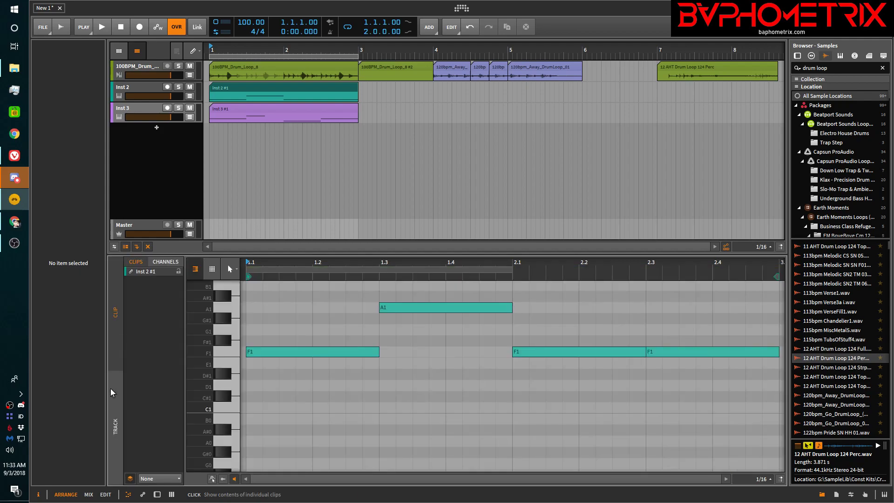
pyautogui.click(228, 89)
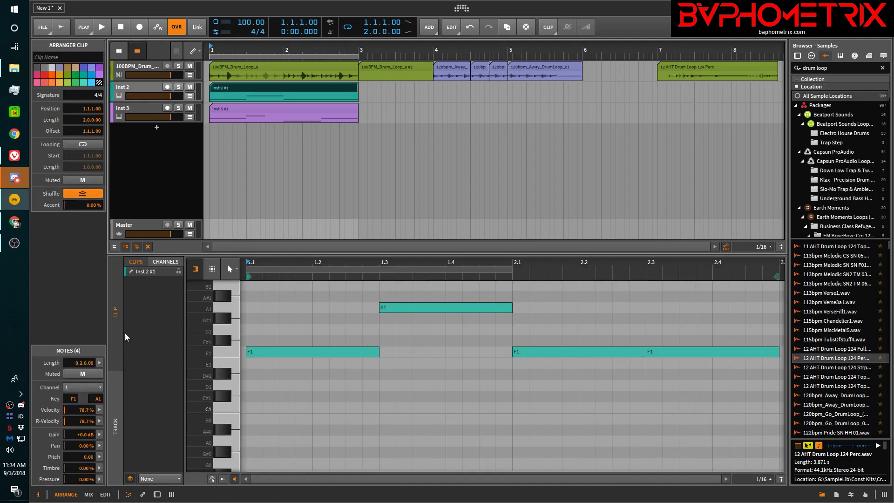
pyautogui.click(115, 397)
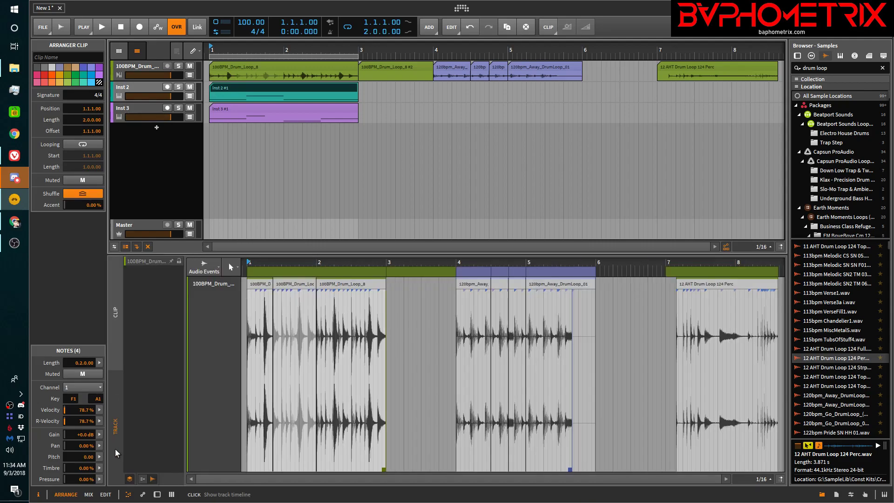
pyautogui.click(141, 481)
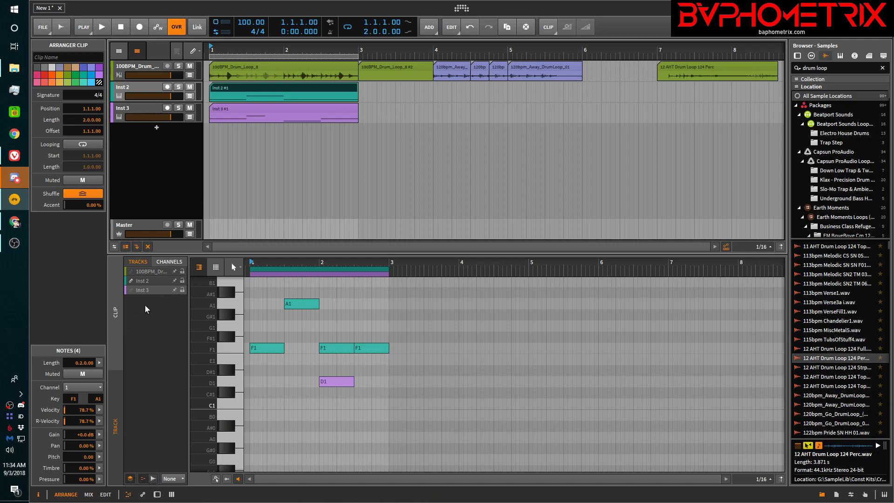
pyautogui.click(155, 279)
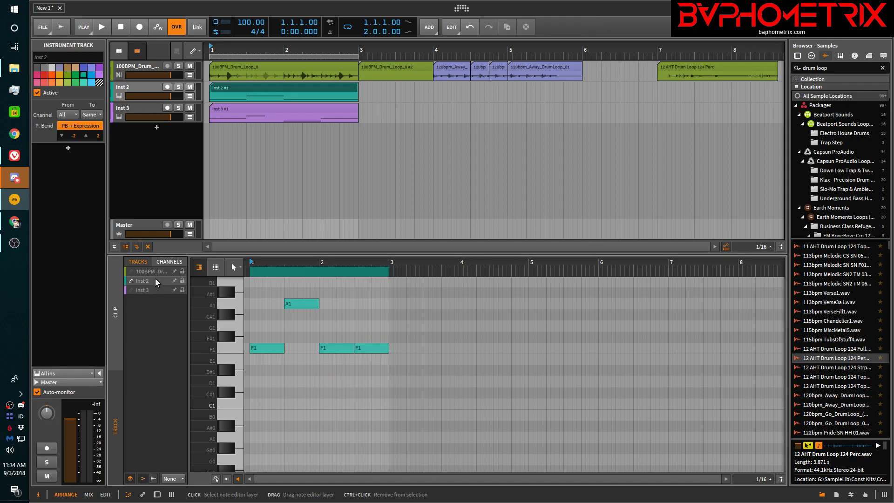
# - Alternate the note editor's layers between Inst 2 and Inst 3, ending with only the Inst 2 notes shown
pyautogui.click(154, 288)
pyautogui.click(158, 277)
pyautogui.click(156, 291)
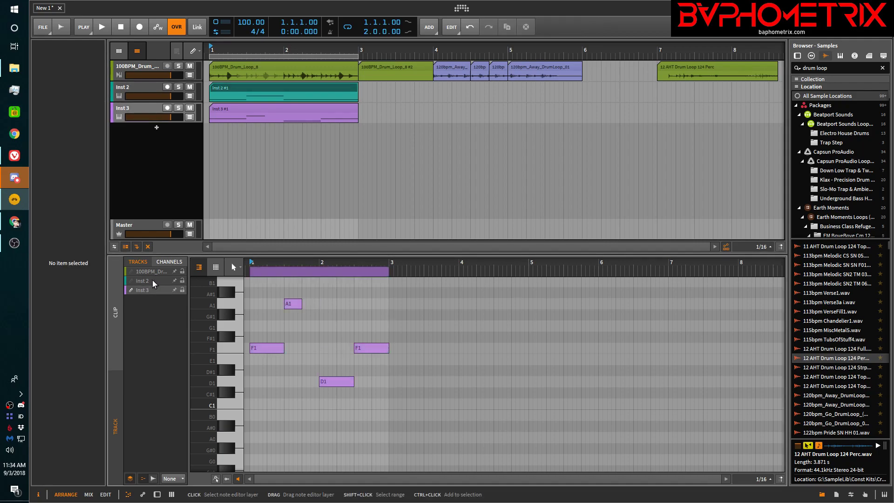
pyautogui.click(132, 278)
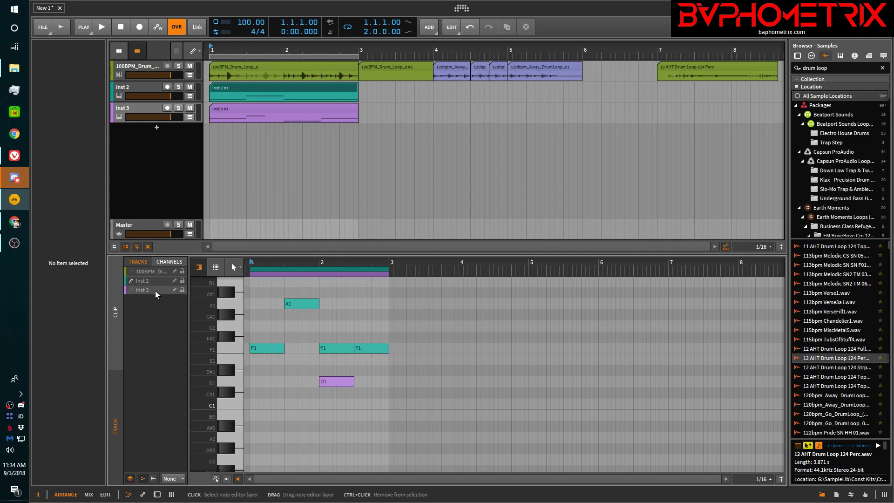
pyautogui.click(155, 290)
pyautogui.click(149, 279)
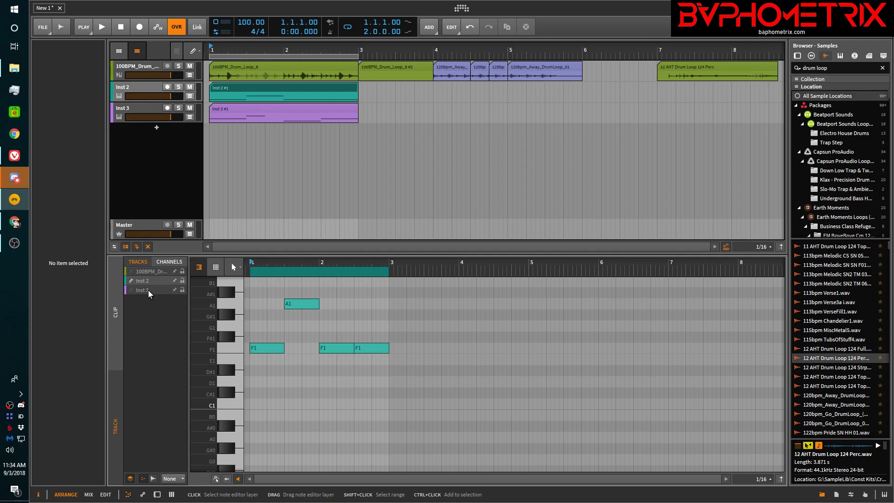
pyautogui.click(148, 290)
pyautogui.click(150, 280)
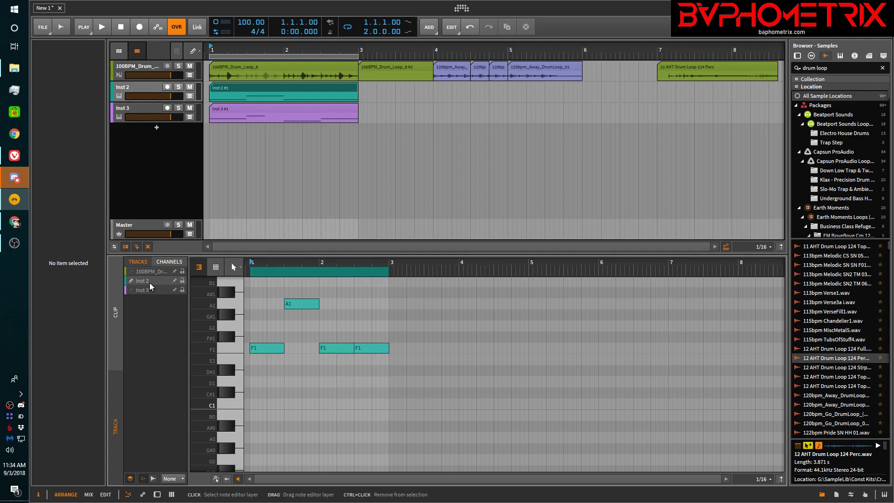
# - Show the Inst 2 and Inst 3 layers together and select Inst 2's A1 note, keeping the playback start at bar 1
pyautogui.keyDown('shift'); pyautogui.click(152, 290); pyautogui.keyUp('shift')
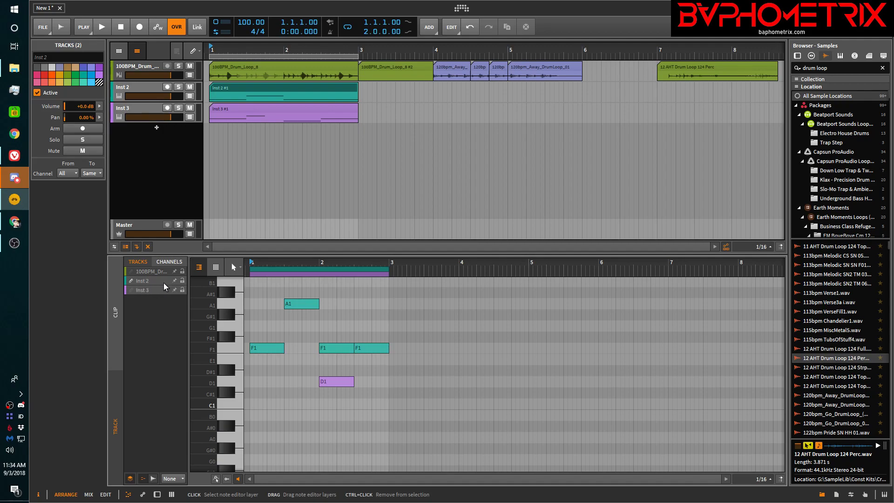
pyautogui.click(304, 305)
pyautogui.moveTo(304, 309)
pyautogui.mouseDown()
pyautogui.moveTo(304, 324)
pyautogui.moveTo(304, 306)
pyautogui.mouseUp()
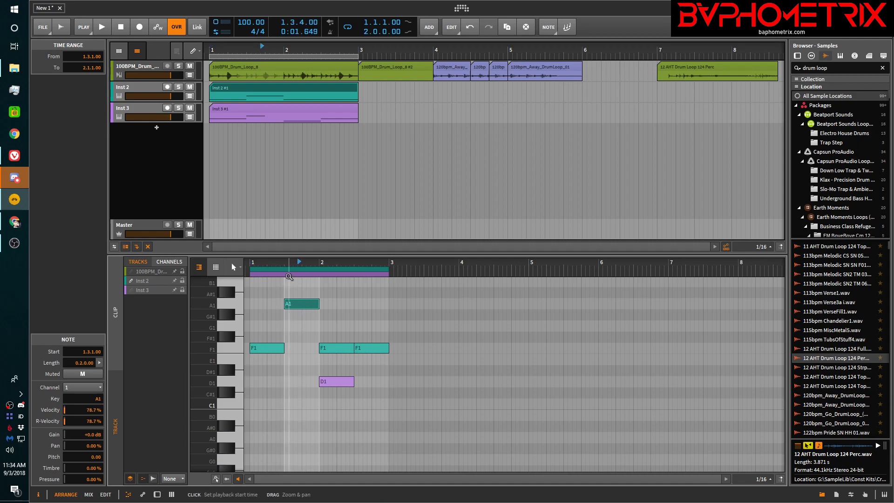
pyautogui.click(251, 274)
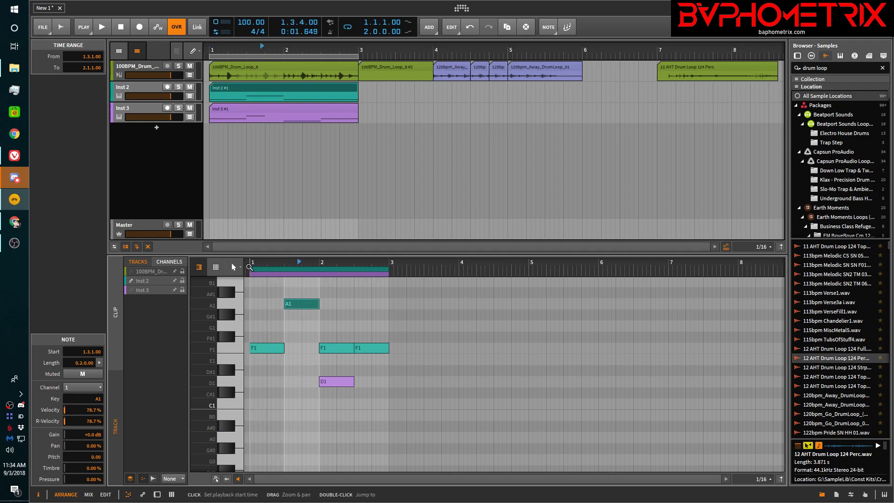
# - Switch the target layer to Inst 3 and back to Inst 2 with both shown, and isolate the Inst 2 layer
pyautogui.click(161, 280)
pyautogui.click(162, 291)
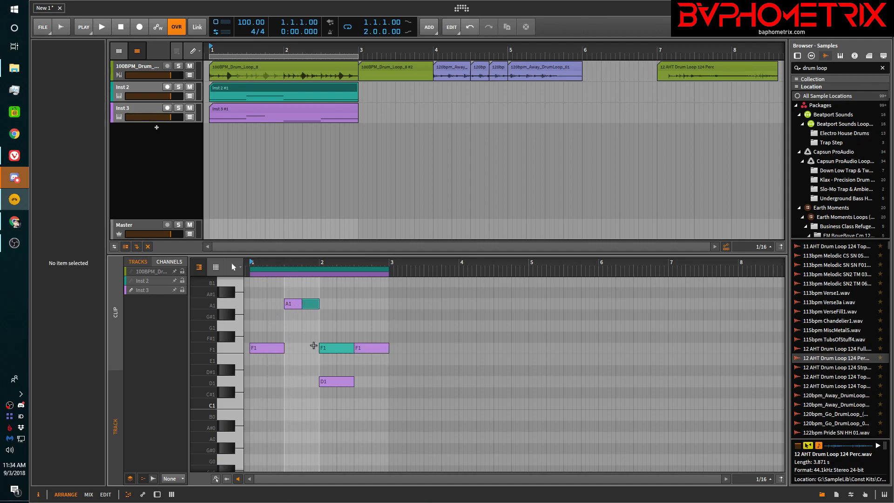
pyautogui.click(150, 281)
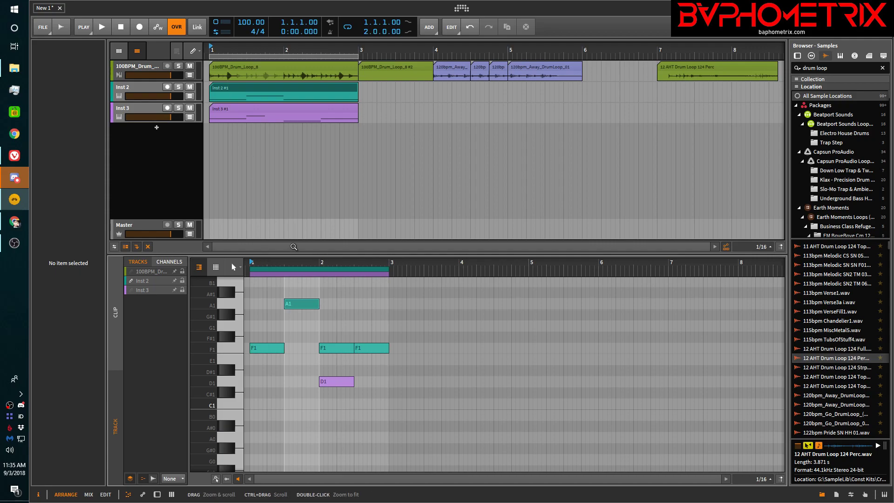
pyautogui.click(149, 280)
pyautogui.click(155, 281)
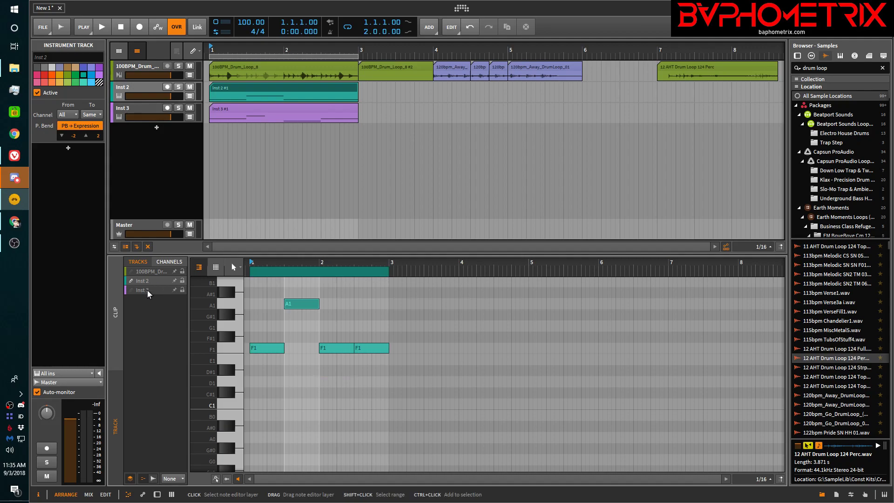
# - Isolate the Inst 3 layer, add Inst 2 to the displayed layers, and alternate the target, ending on Inst 3
pyautogui.click(148, 290)
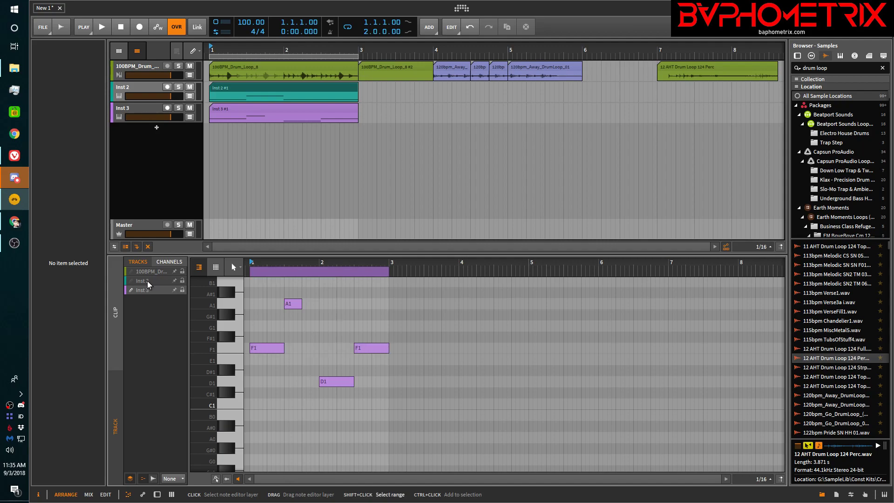
pyautogui.keyDown('ctrl'); pyautogui.click(148, 281); pyautogui.keyUp('ctrl')
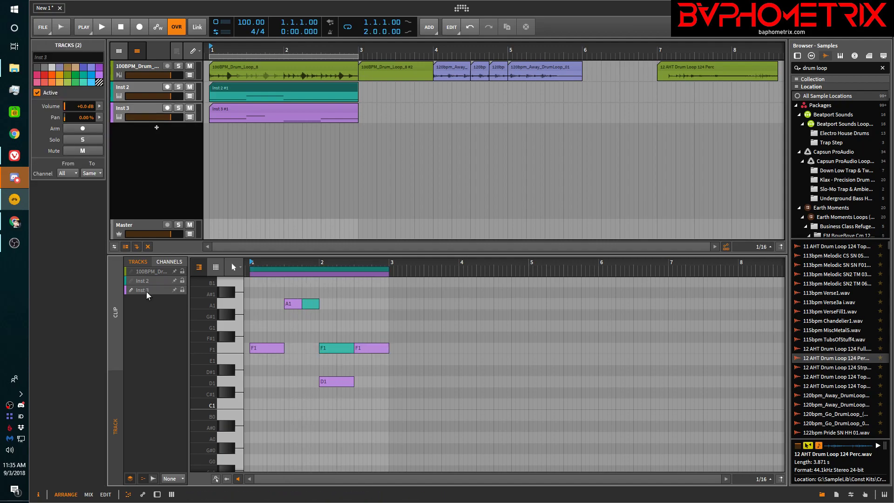
pyautogui.click(145, 281)
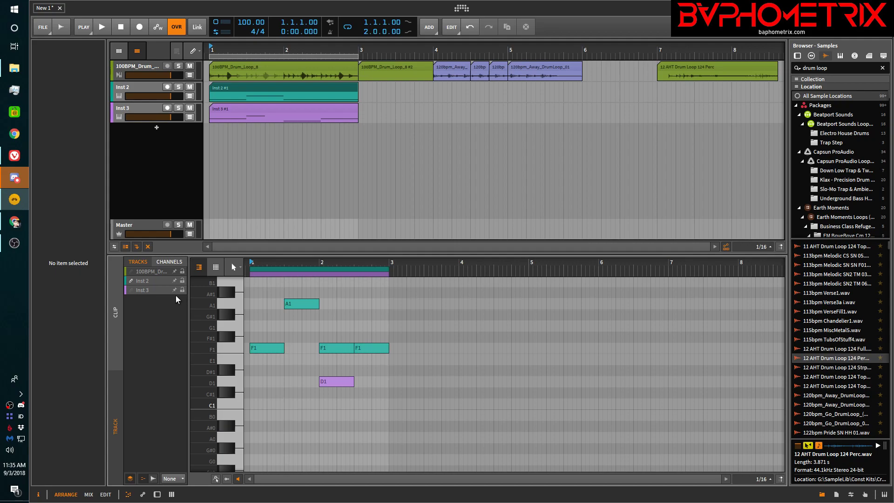
pyautogui.click(152, 289)
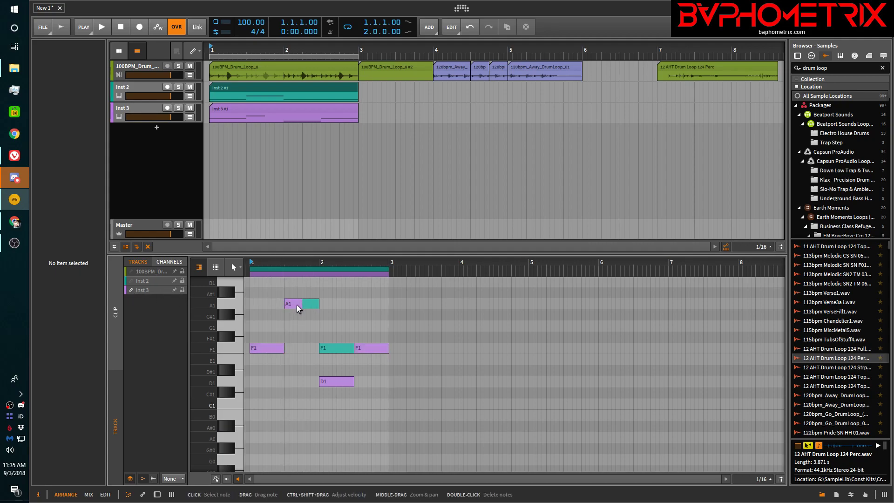
# - Try moving Inst 3's A1 note, and with Inst 2 temporarily locked, return it to A1 at 1.3.1.00 with length 0.1.1.00
pyautogui.moveTo(300, 304)
pyautogui.mouseDown()
pyautogui.moveTo(399, 305)
pyautogui.moveTo(331, 304)
pyautogui.moveTo(326, 289)
pyautogui.moveTo(339, 295)
pyautogui.moveTo(312, 317)
pyautogui.moveTo(308, 306)
pyautogui.mouseUp()
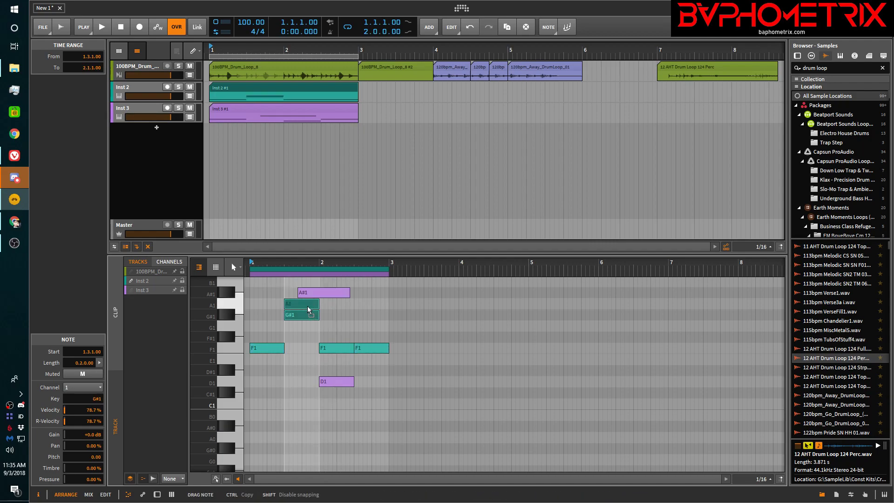
pyautogui.click(183, 279)
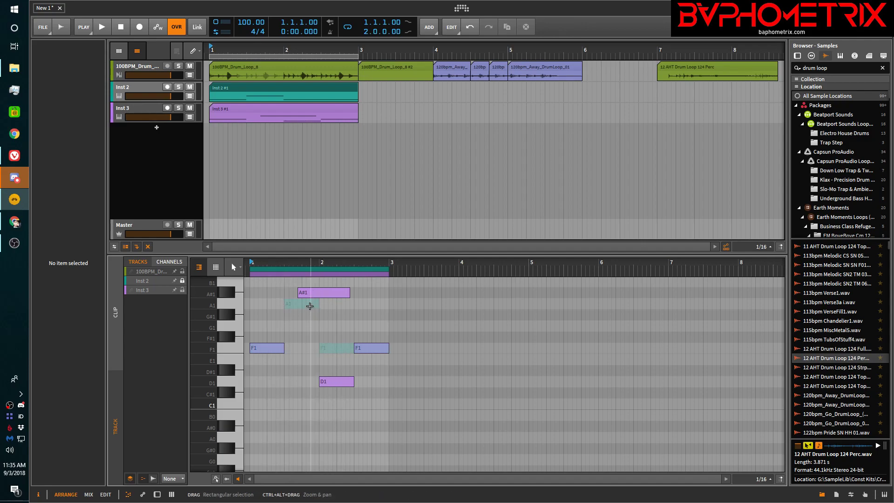
pyautogui.moveTo(317, 294)
pyautogui.mouseDown()
pyautogui.moveTo(304, 306)
pyautogui.moveTo(317, 309)
pyautogui.moveTo(303, 307)
pyautogui.moveTo(323, 305)
pyautogui.moveTo(306, 305)
pyautogui.mouseUp()
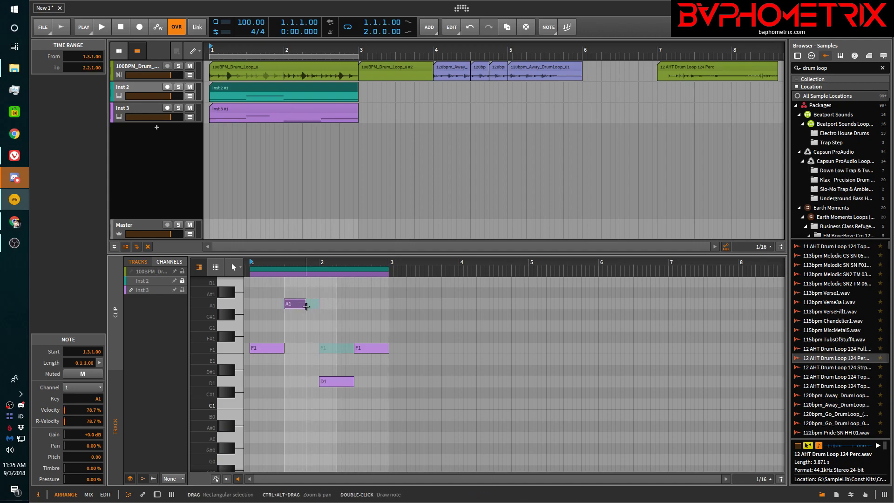
pyautogui.click(182, 281)
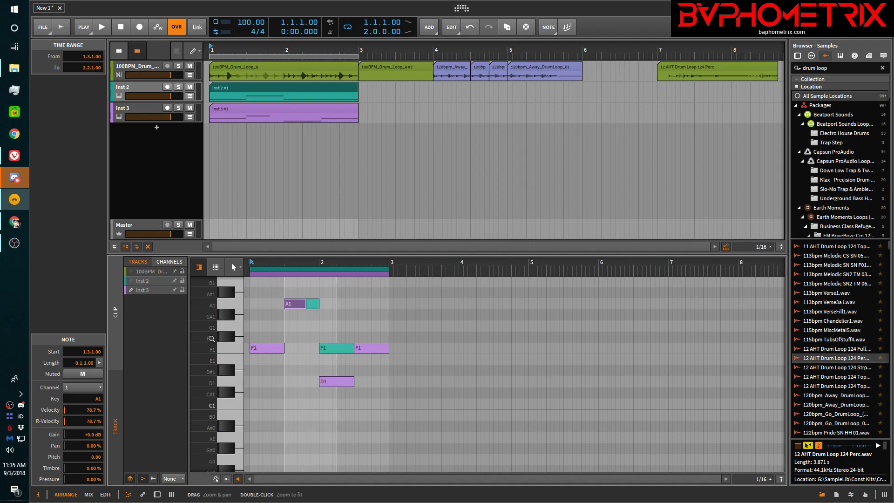
# - Pin the Inst 2 and Inst 3 layers and alternate the target layer between them, ending on Inst 3
pyautogui.click(174, 280)
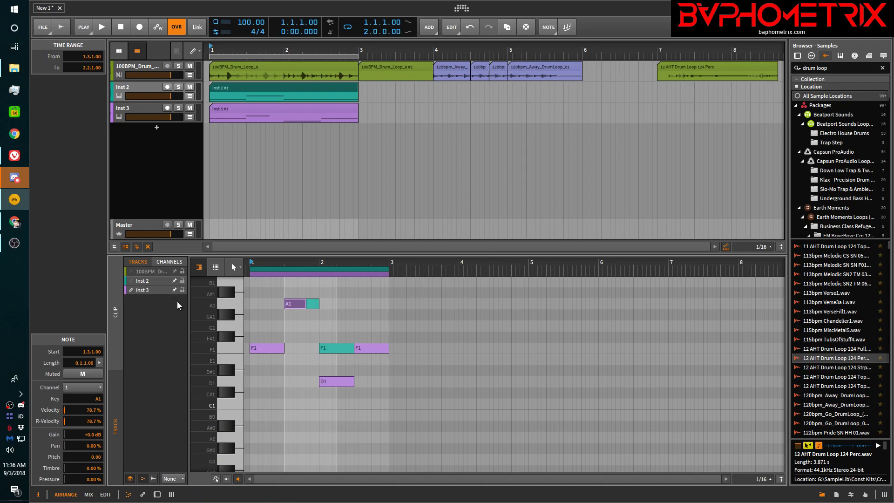
pyautogui.click(155, 290)
pyautogui.click(155, 288)
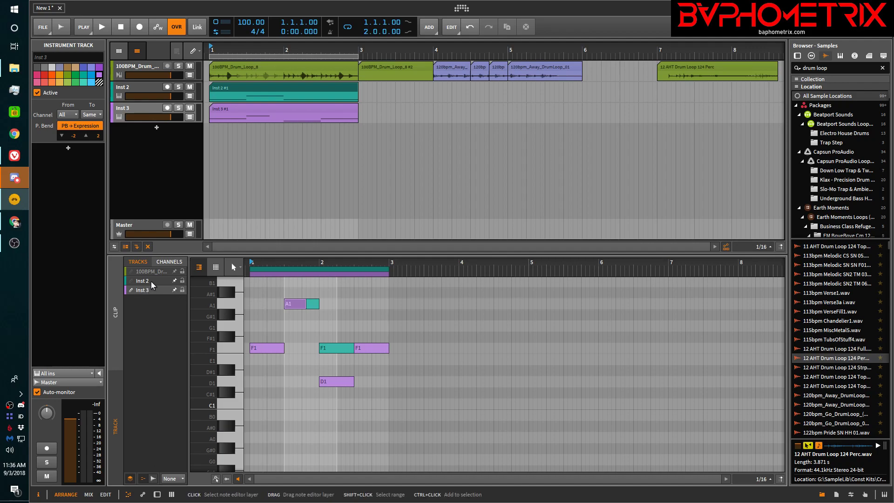
pyautogui.click(150, 282)
pyautogui.click(155, 290)
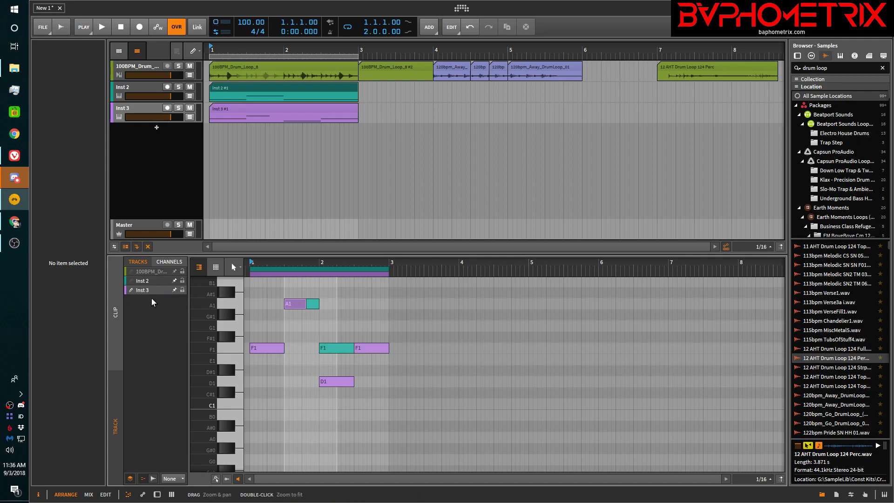
# - Select Inst 2's A1 note, and with Inst 3 as target and Inst 2 locked, select Inst 3's A1 note
pyautogui.moveTo(315, 304)
pyautogui.mouseDown()
pyautogui.moveTo(341, 307)
pyautogui.moveTo(315, 309)
pyautogui.mouseUp()
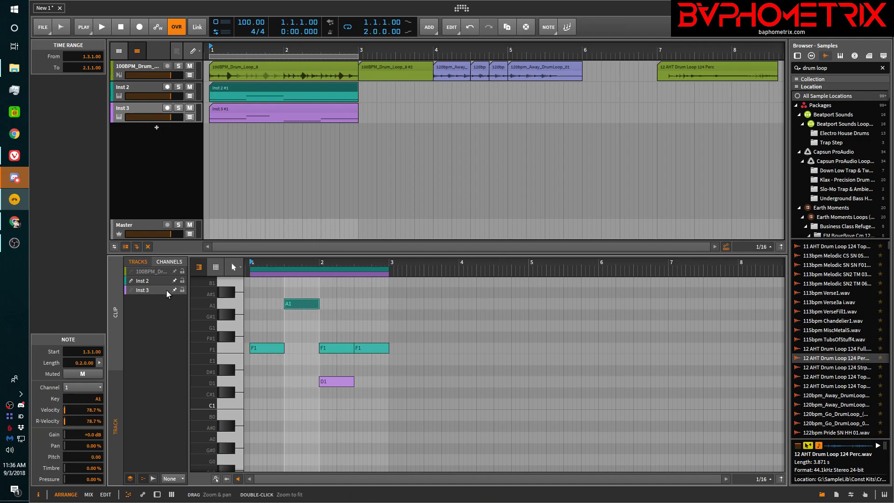
pyautogui.click(147, 289)
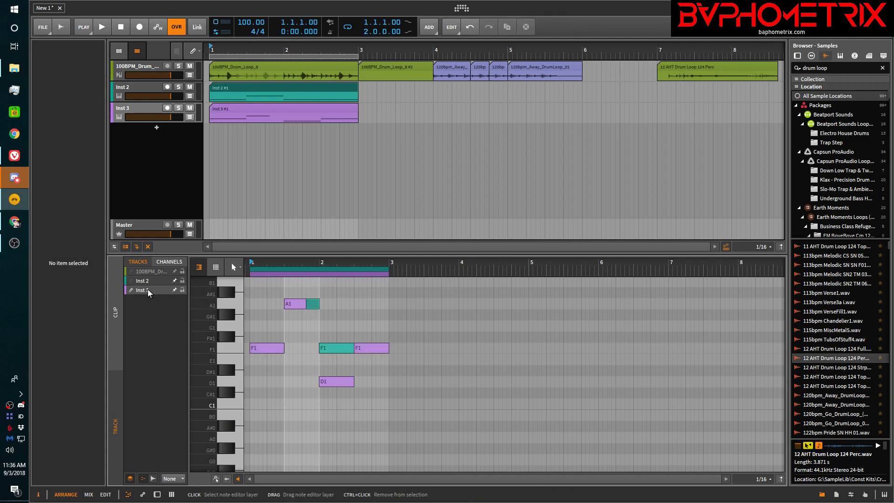
pyautogui.click(184, 280)
pyautogui.moveTo(306, 303)
pyautogui.mouseDown()
pyautogui.moveTo(372, 310)
pyautogui.moveTo(306, 310)
pyautogui.mouseUp()
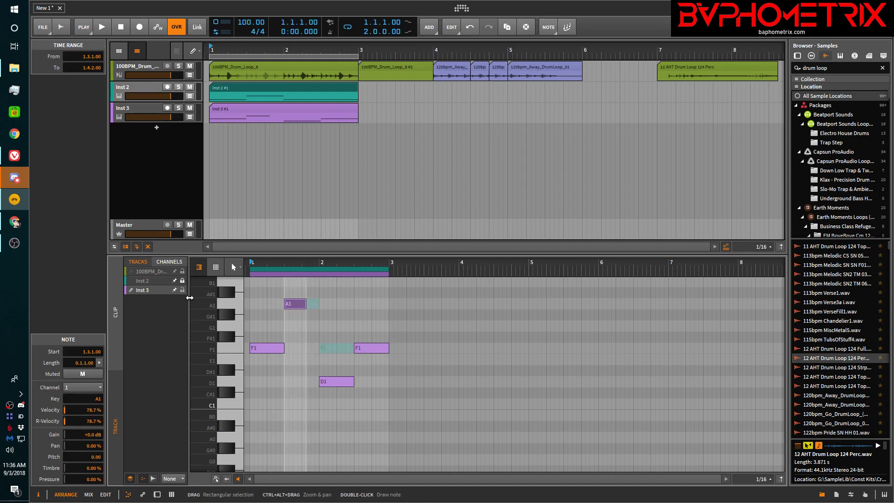
# - Unpin and unlock the note layers, and show only the Inst 2 clip's notes fitted to the editor
pyautogui.click(159, 283)
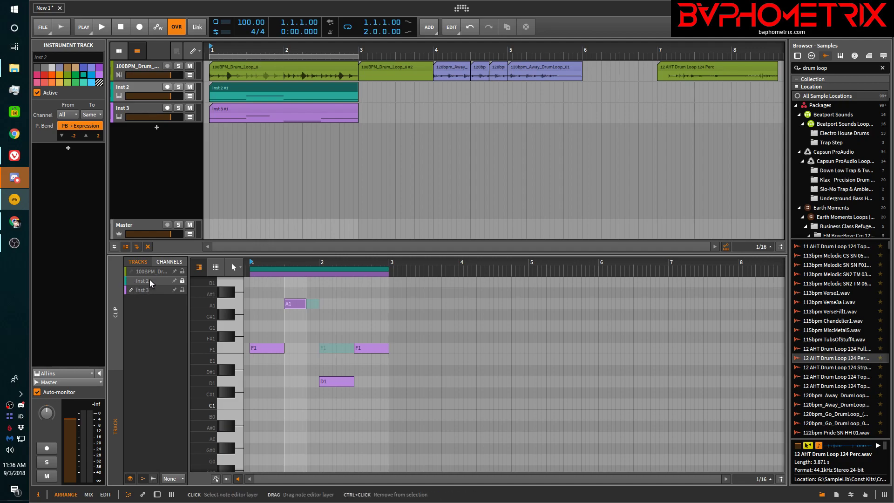
pyautogui.doubleClick(287, 88)
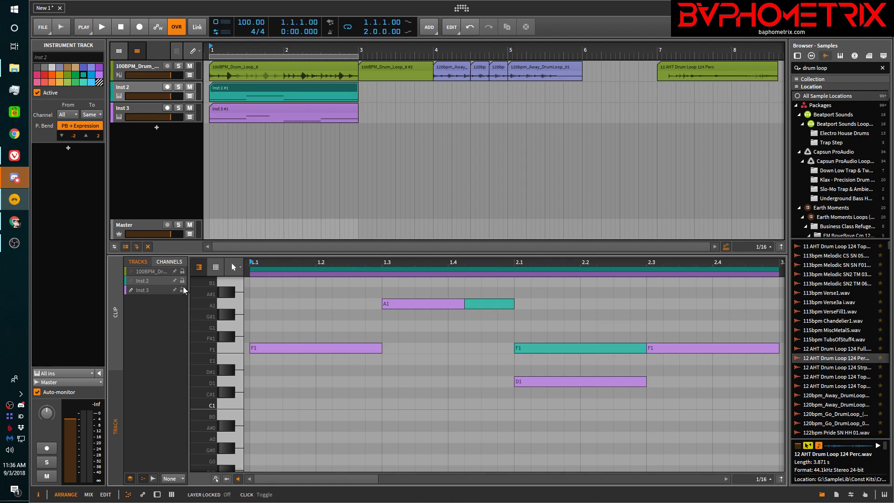
pyautogui.click(151, 281)
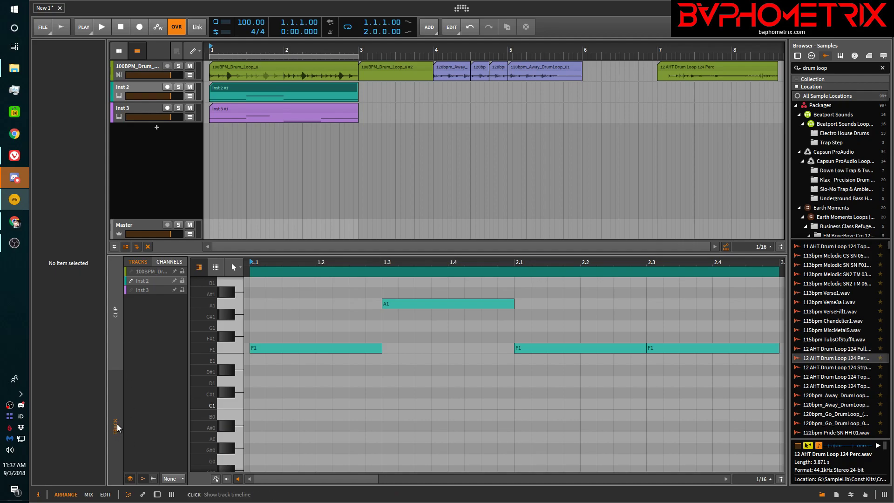
# - Check the drum loop in the audio editor, and set 100BPM_Drum_Loop_8 as background audio behind the Inst 2 notes
pyautogui.click(153, 480)
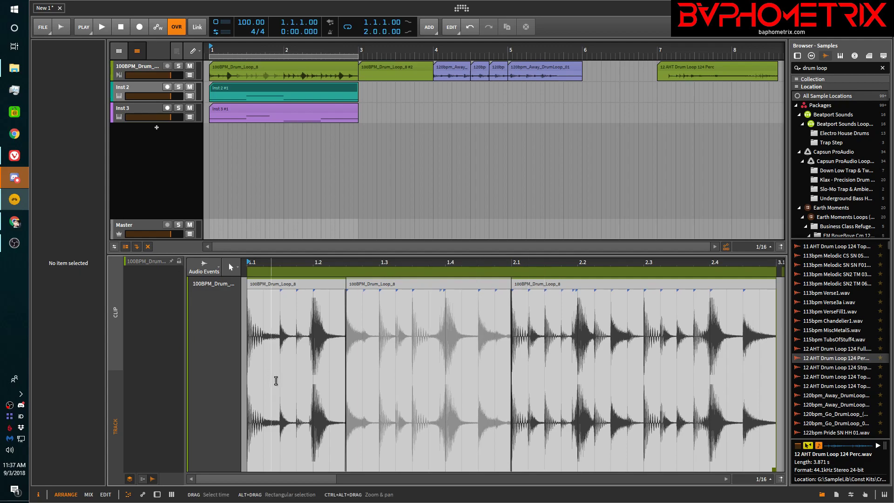
pyautogui.click(149, 475)
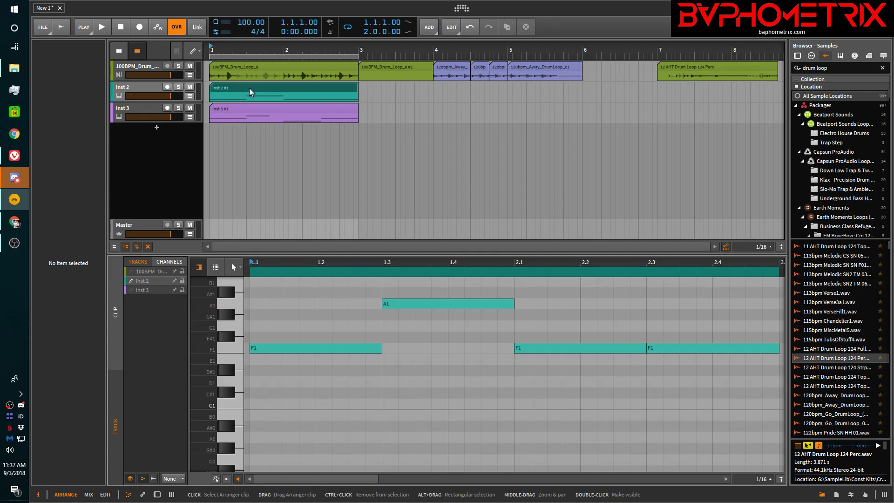
pyautogui.click(183, 479)
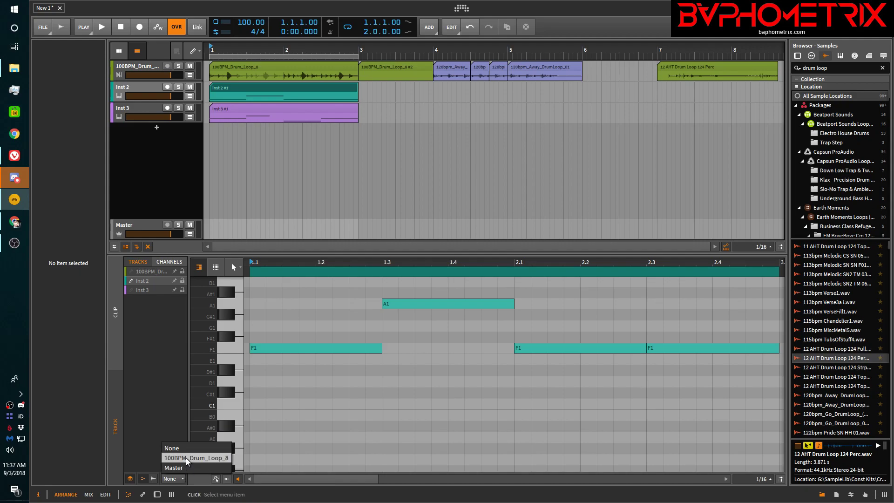
pyautogui.click(186, 458)
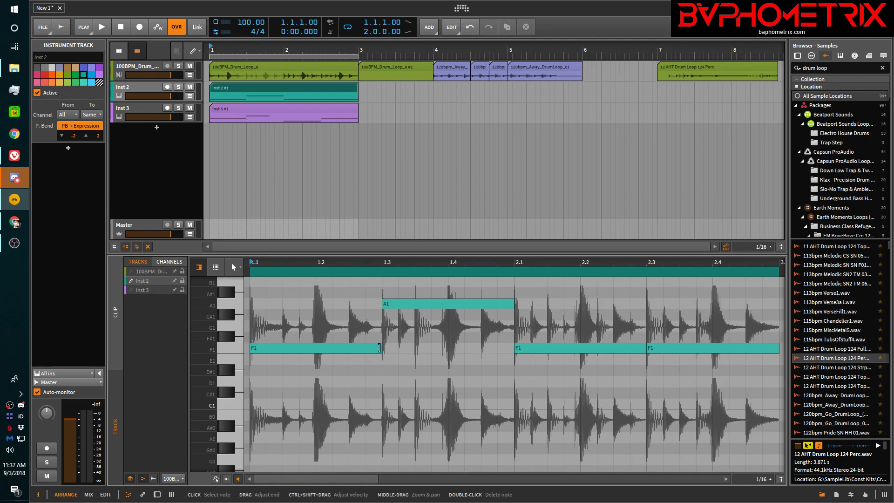
# - Shorten Inst 2's first F1 to 0.1.0.00 and its A1 and second F1 to 0.0.2.00, and add an A1 at 1.3.3.00
pyautogui.moveTo(380, 350); pyautogui.dragTo(315, 350)
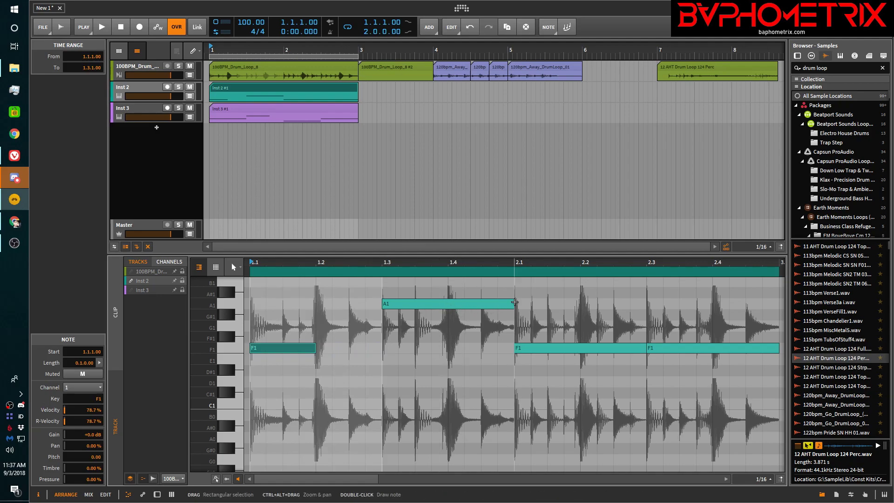
pyautogui.moveTo(512, 304); pyautogui.dragTo(414, 310)
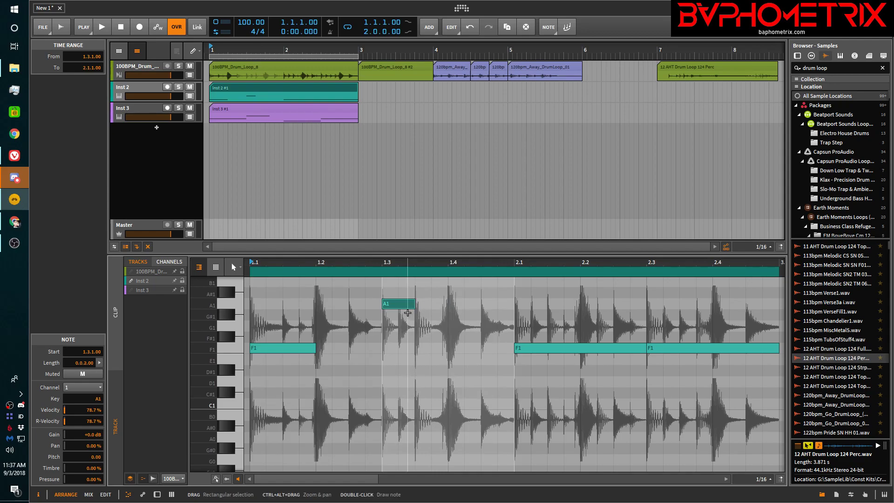
pyautogui.doubleClick(420, 303)
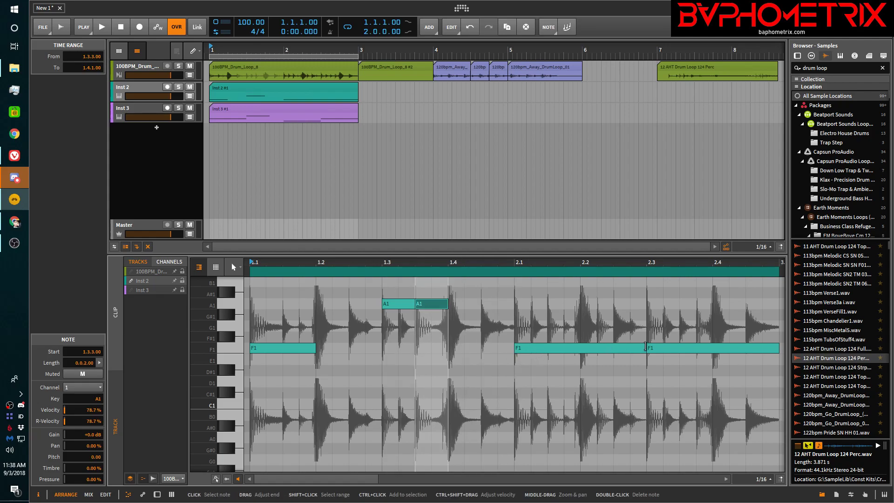
pyautogui.moveTo(645, 348); pyautogui.dragTo(545, 353)
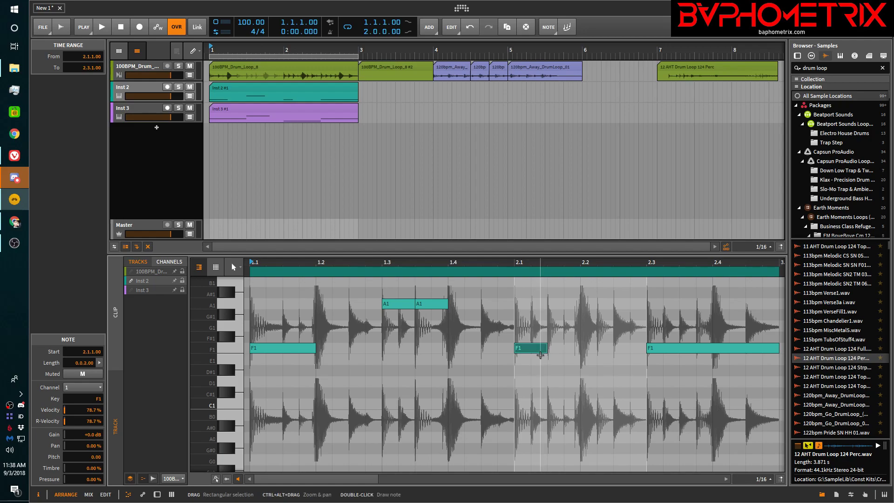
# - Place F1 notes, each 0.0.2.00 long, at 2.1.3.00, 2.2.2.00 and 2.3.1.00 in the Inst 2 clip to match the drum hits
pyautogui.moveTo(678, 348); pyautogui.dragTo(581, 355)
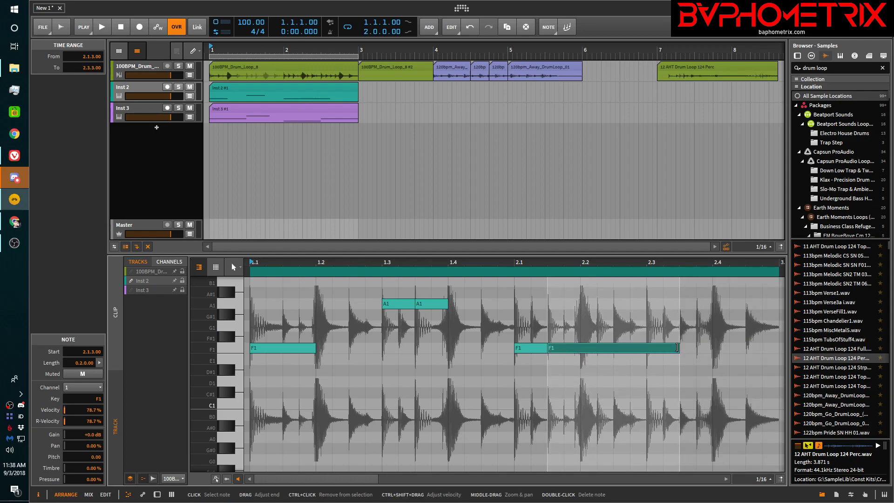
pyautogui.moveTo(677, 348); pyautogui.dragTo(580, 350)
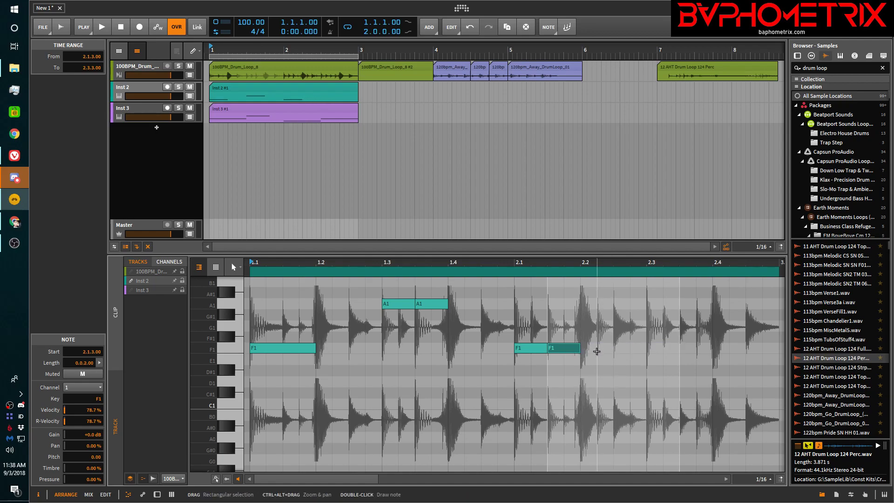
pyautogui.doubleClick(599, 347)
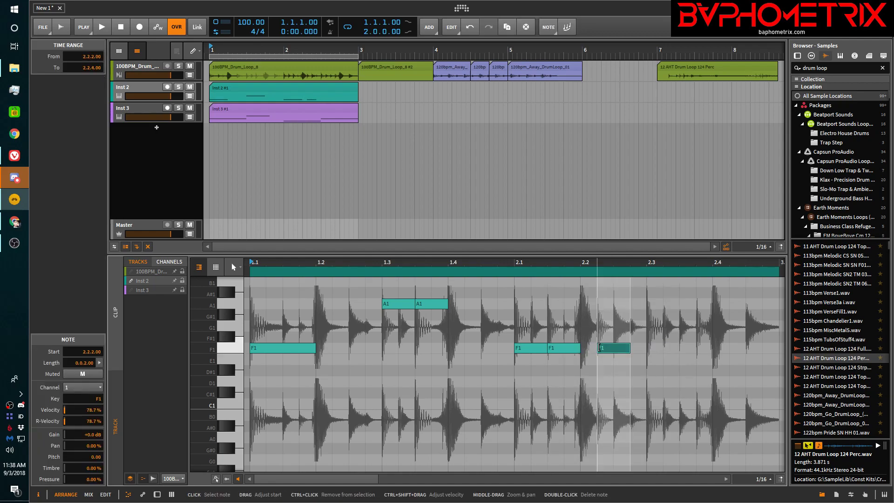
pyautogui.click(650, 350)
pyautogui.doubleClick(650, 350)
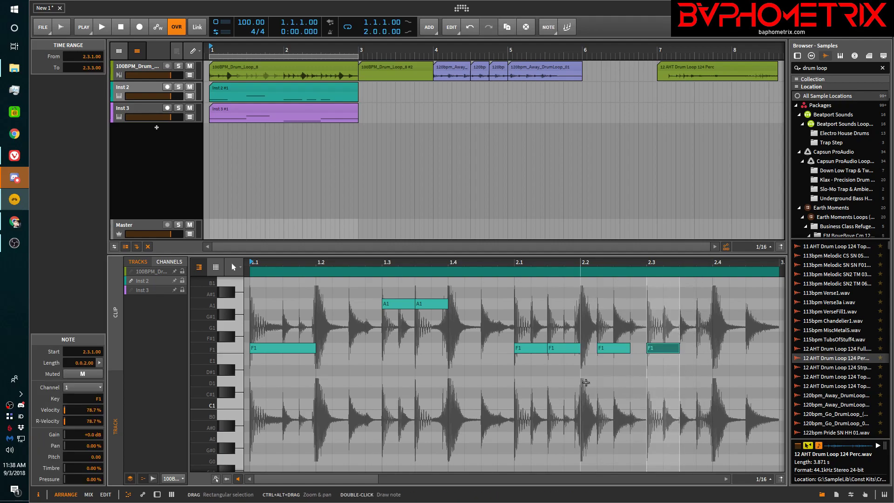
# - Transpose Inst 2's A1 note at 1.3.3.00 down four semitones to F1
pyautogui.click(431, 306)
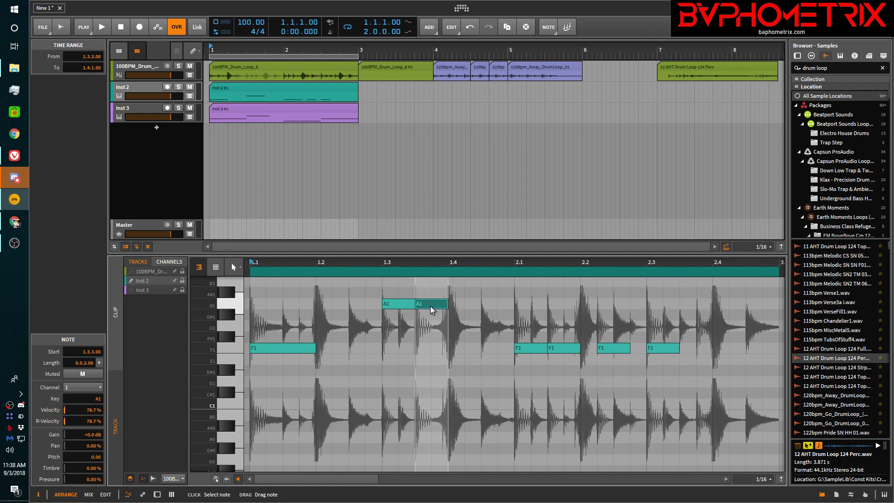
pyautogui.press('Down')
pyautogui.press('Down')
pyautogui.press('Down')
pyautogui.press('Down')
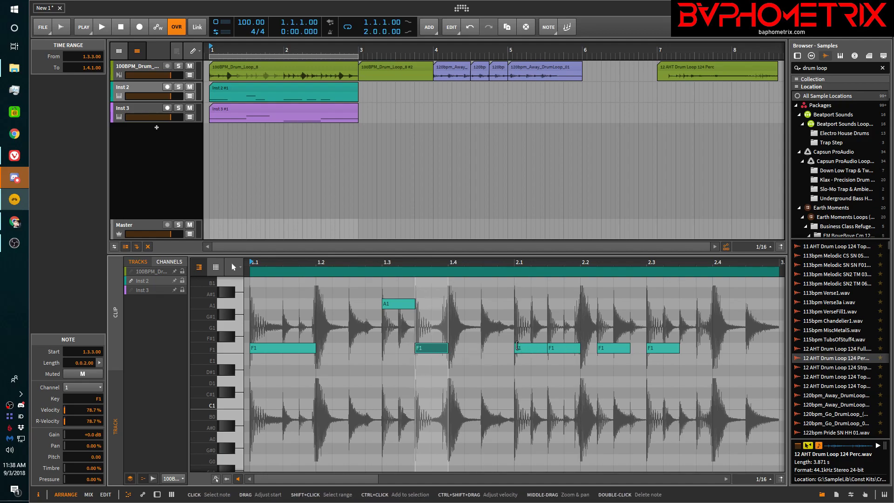
# - Examine closely how the Inst 2 notes line up with the background drum transients between beats 1.3 and 2.4
pyautogui.scroll(6, 516, 345)
pyautogui.scroll(-6, 516, 345)
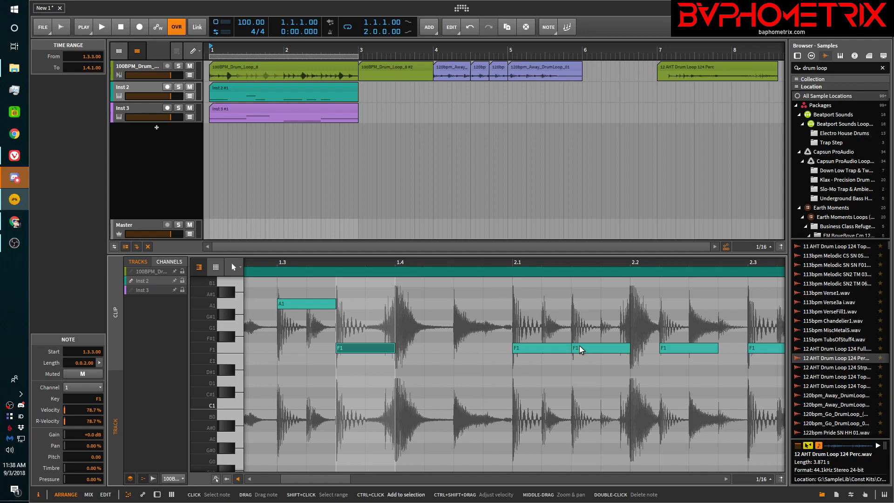
pyautogui.scroll(6, 579, 346)
pyautogui.scroll(-3, 579, 345)
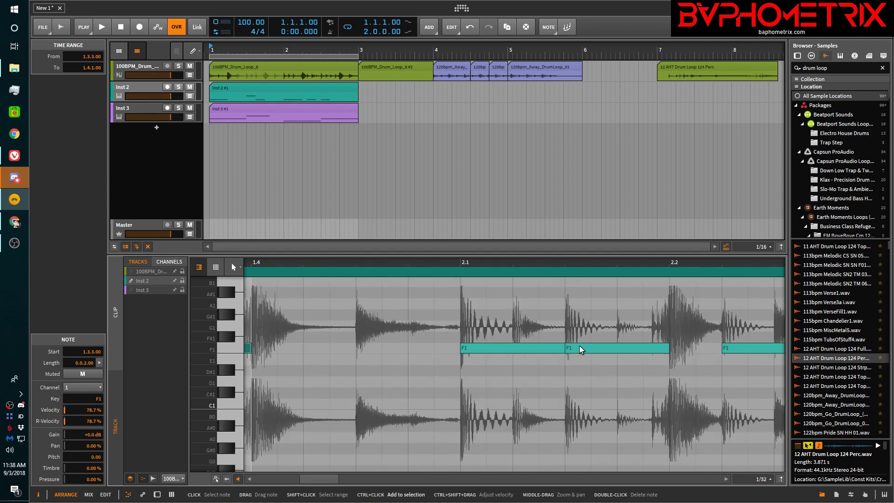
pyautogui.scroll(3, 579, 345)
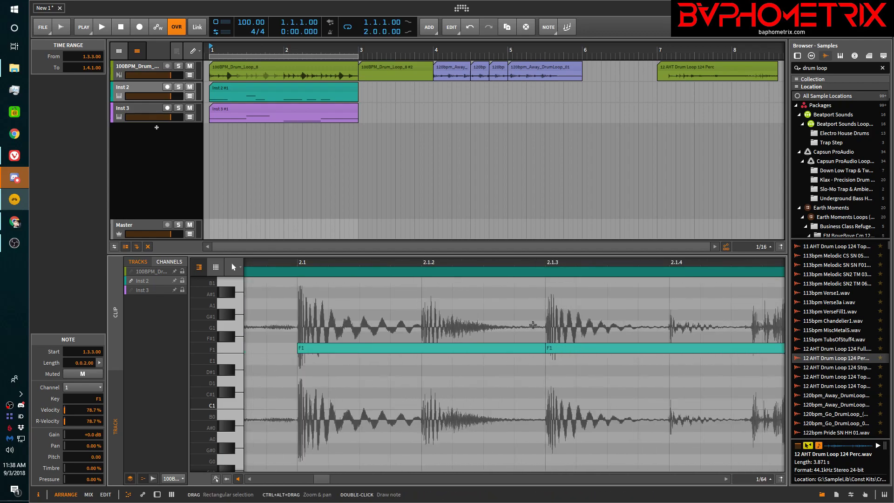
pyautogui.hscroll(5, 531, 322)
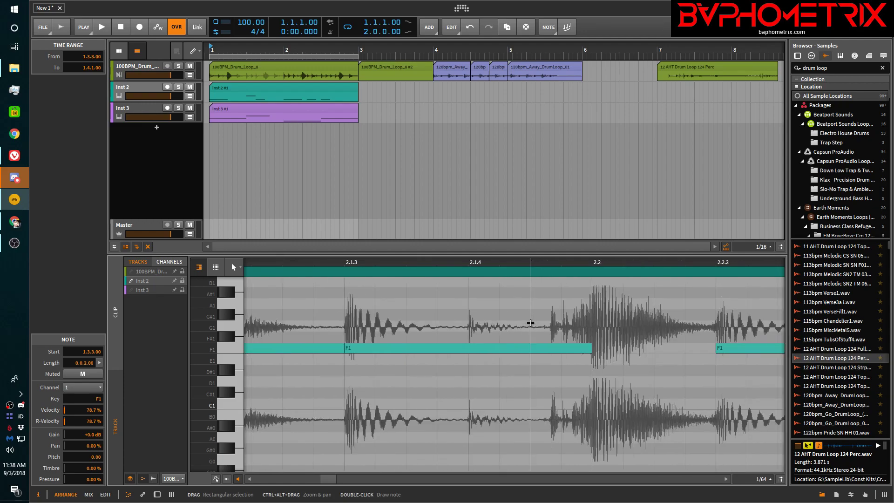
pyautogui.hscroll(15, 531, 323)
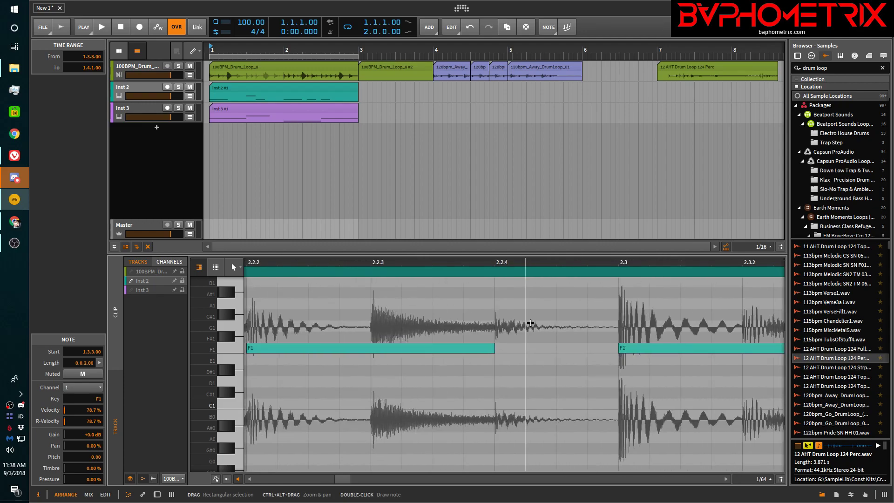
pyautogui.hscroll(11, 530, 322)
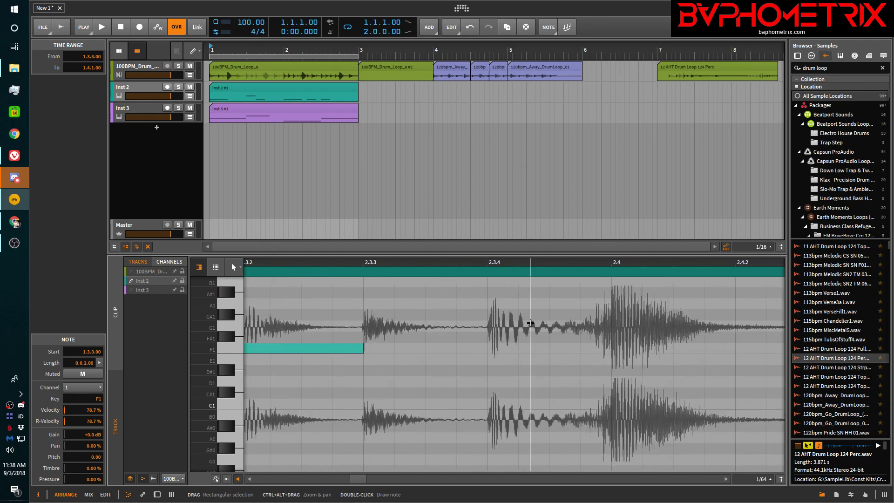
pyautogui.hscroll(-20, 530, 323)
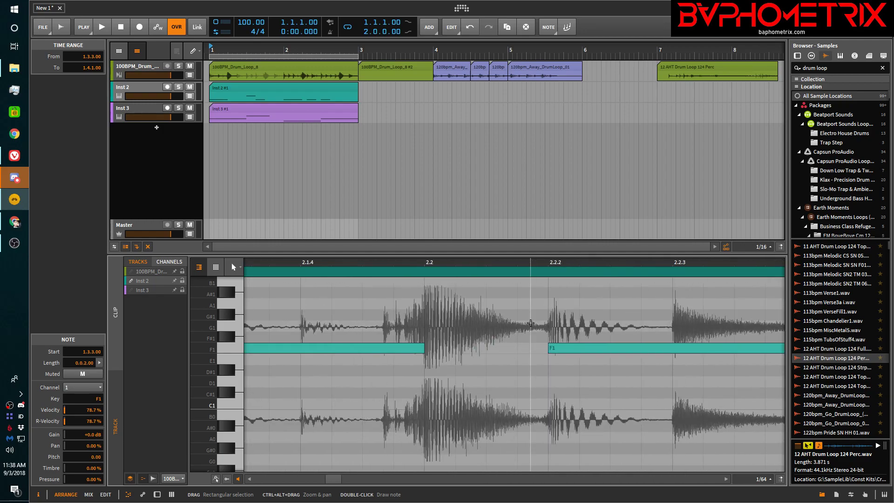
pyautogui.hscroll(-15, 530, 323)
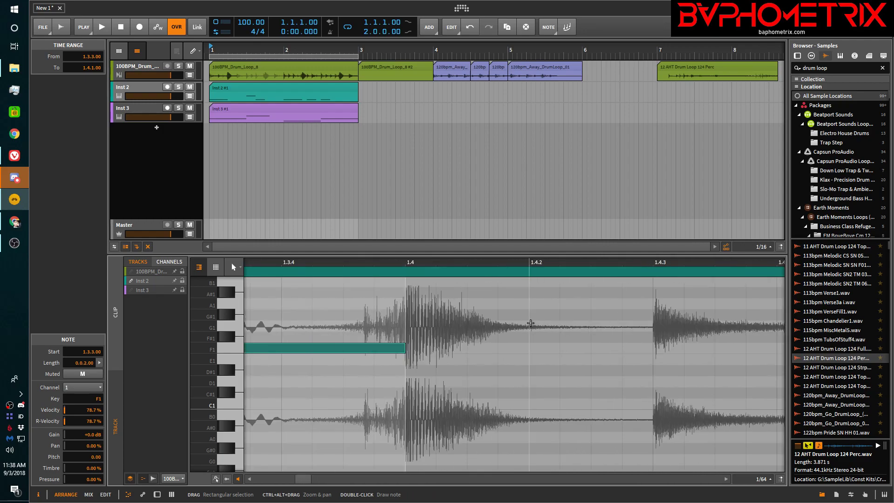
# - Move Inst 2's F1 note at 1.3.3.00 slightly earlier, off the grid, to start at 1.3.2.86
pyautogui.hscroll(-12, 530, 322)
pyautogui.hscroll(-1, 530, 323)
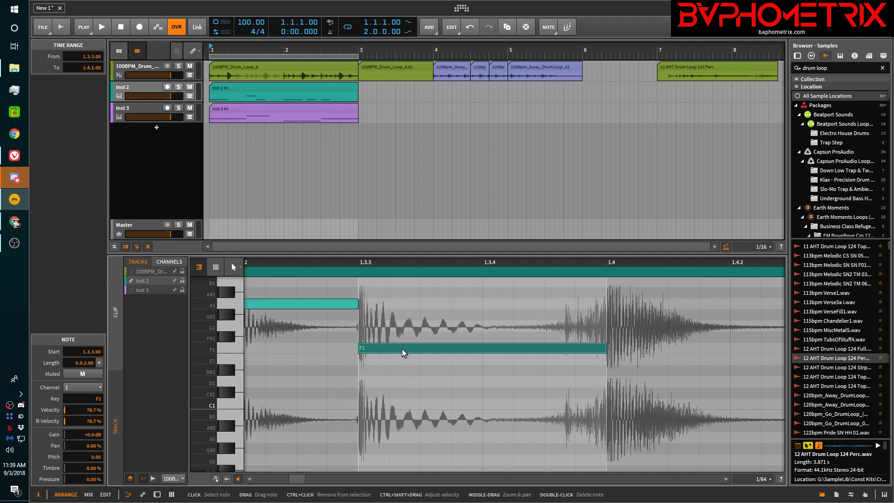
pyautogui.moveTo(401, 349); pyautogui.dragTo(386, 345)
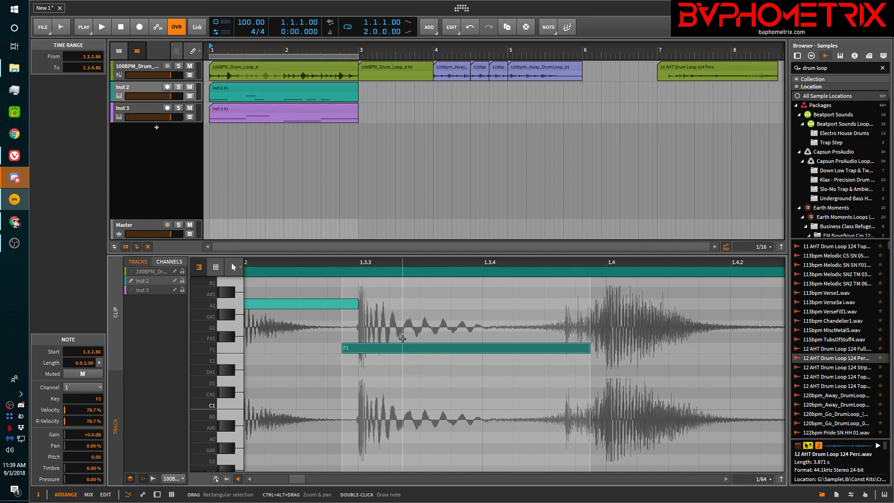
pyautogui.scroll(-5, 403, 339)
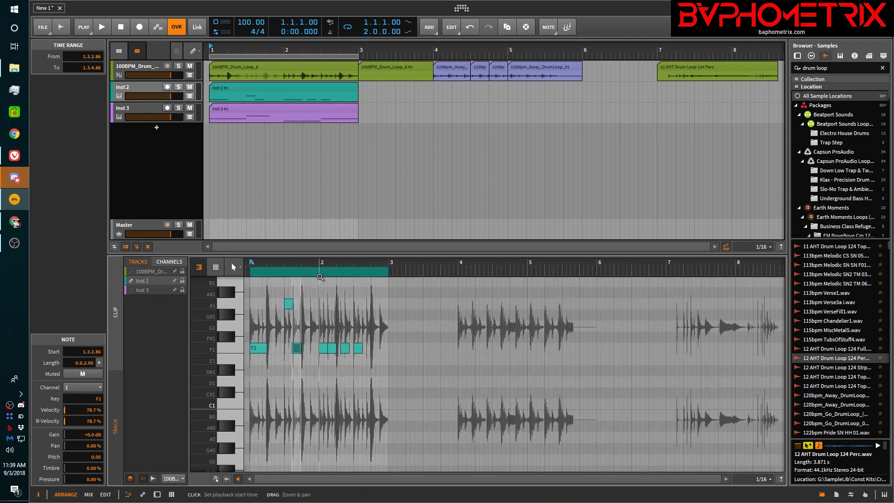
# - Select the Inst 2 clip, toggle layered editing off and on, and switch to the audio editor and back to the note editor
pyautogui.click(288, 86)
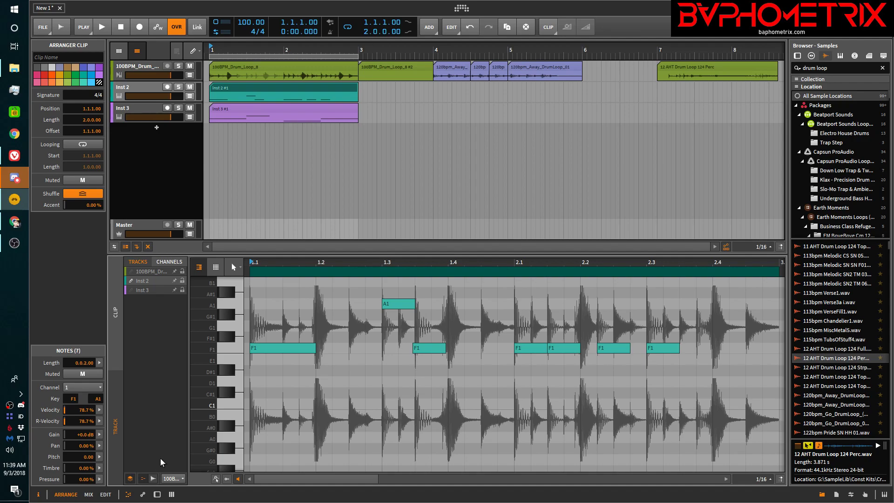
pyautogui.click(131, 479)
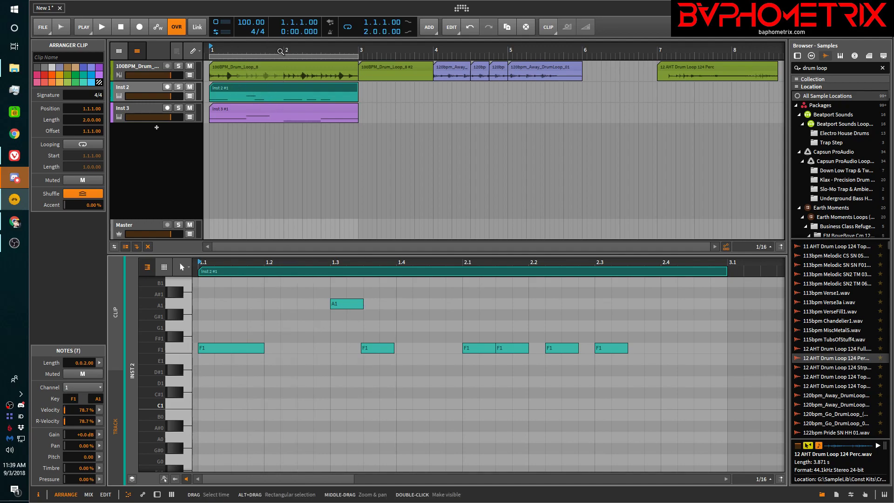
pyautogui.click(132, 480)
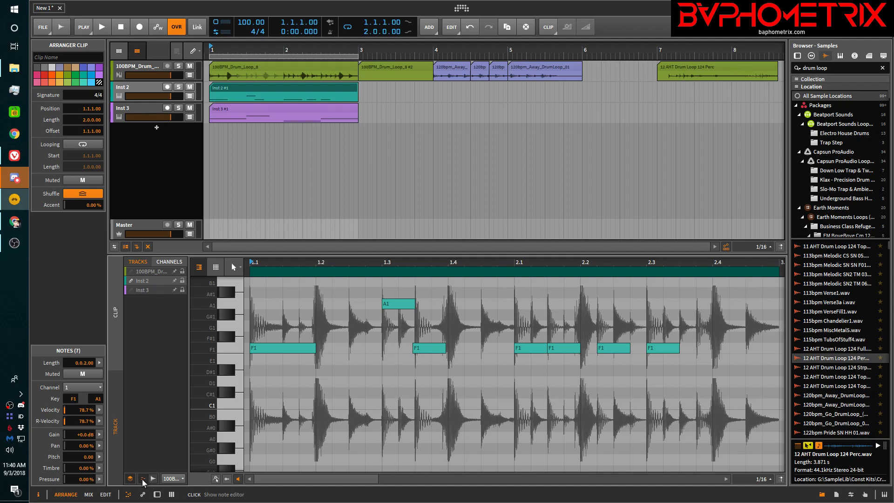
pyautogui.click(143, 481)
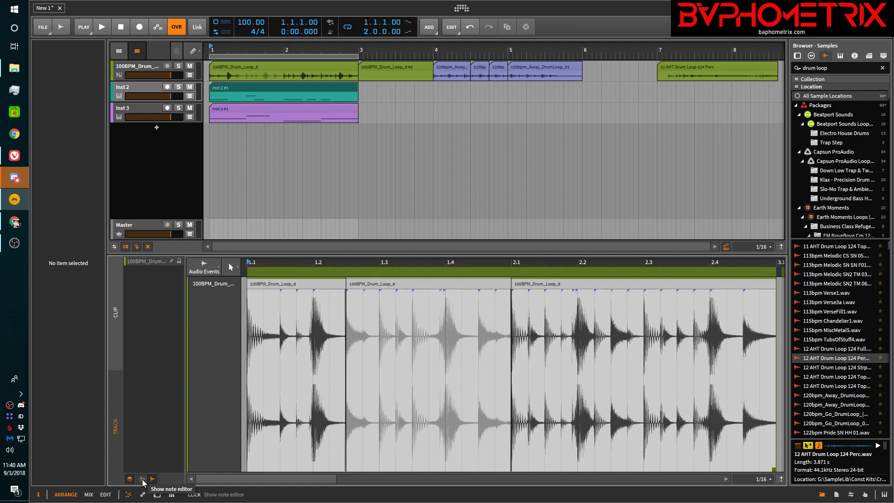
pyautogui.click(143, 480)
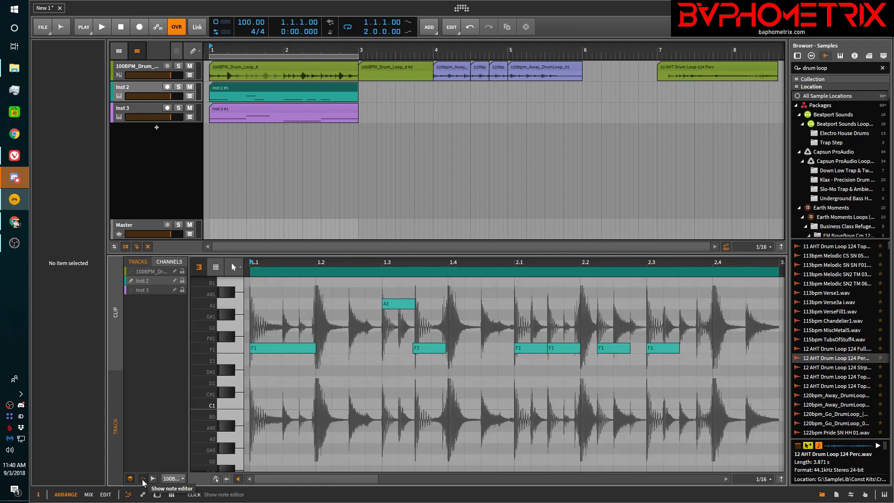
# - Show the Inst 2 and Inst 3 note layers together, alternate the edit target between them ending on Inst 3, and lock Inst 2
pyautogui.click(152, 279)
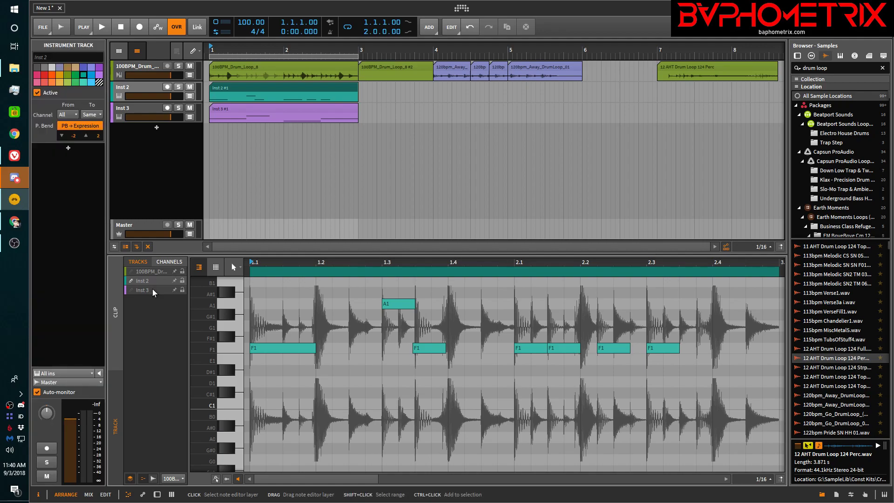
pyautogui.keyDown('shift'); pyautogui.click(152, 289); pyautogui.keyUp('shift')
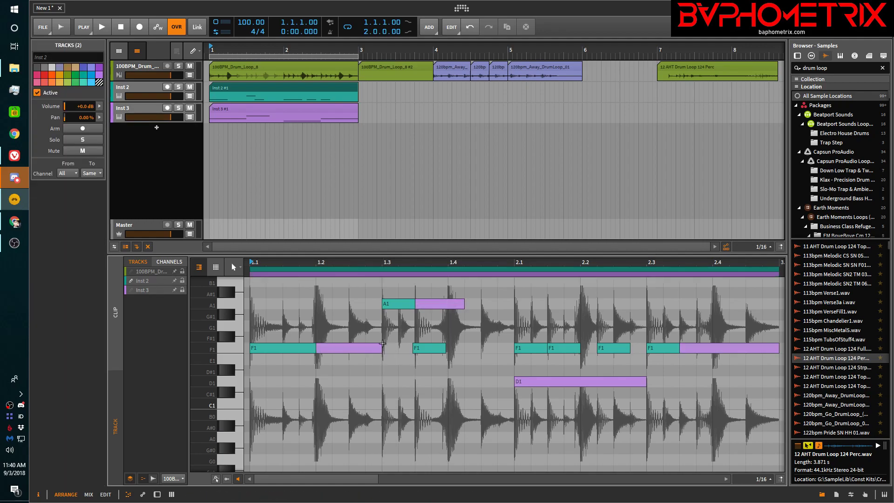
pyautogui.click(142, 292)
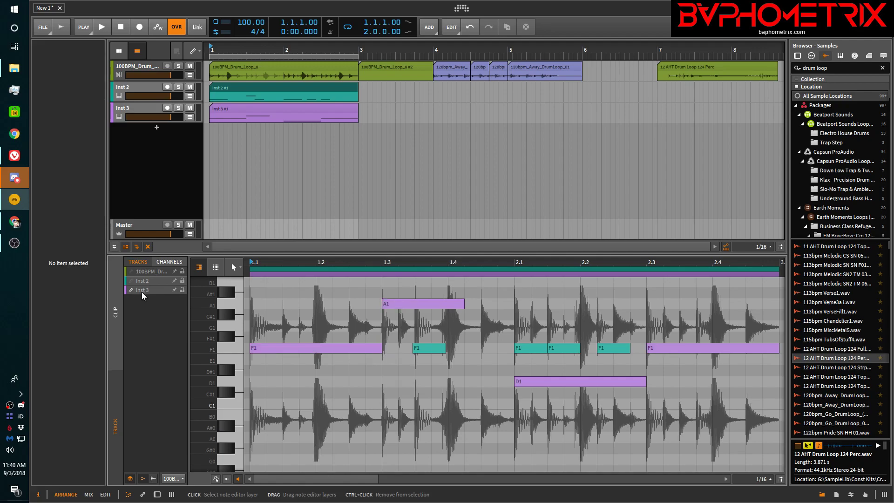
pyautogui.click(146, 281)
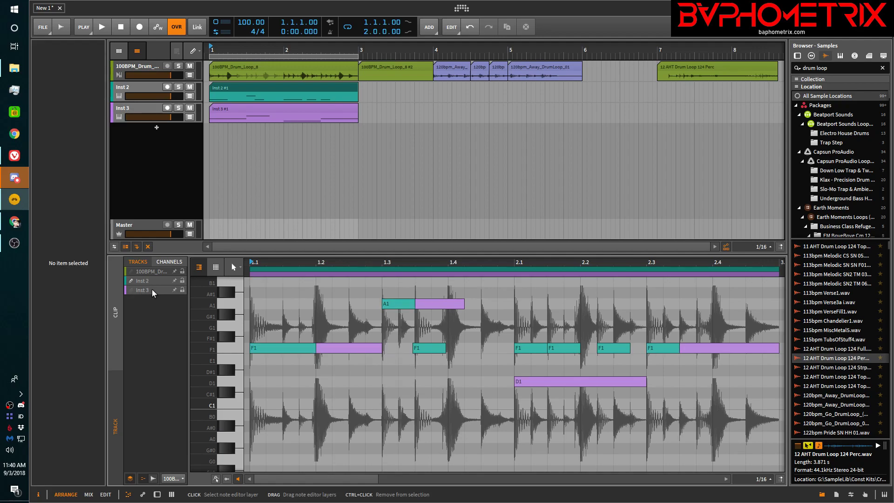
pyautogui.click(152, 293)
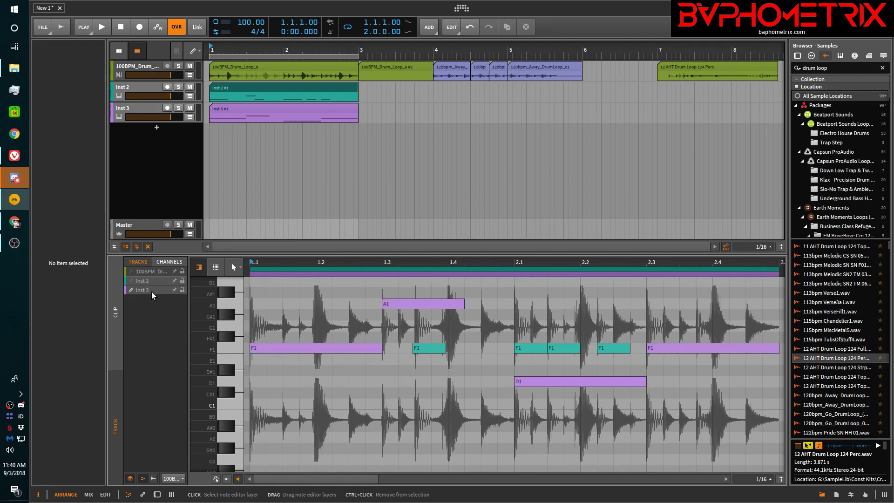
pyautogui.click(158, 281)
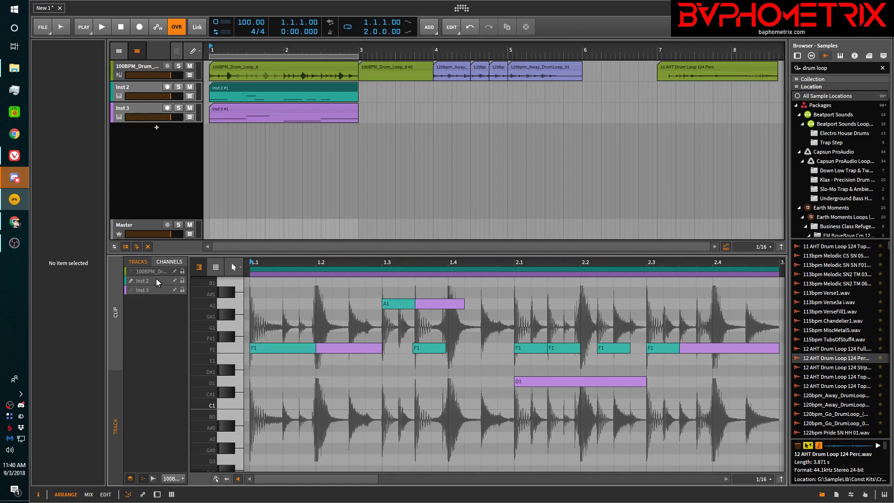
pyautogui.click(147, 289)
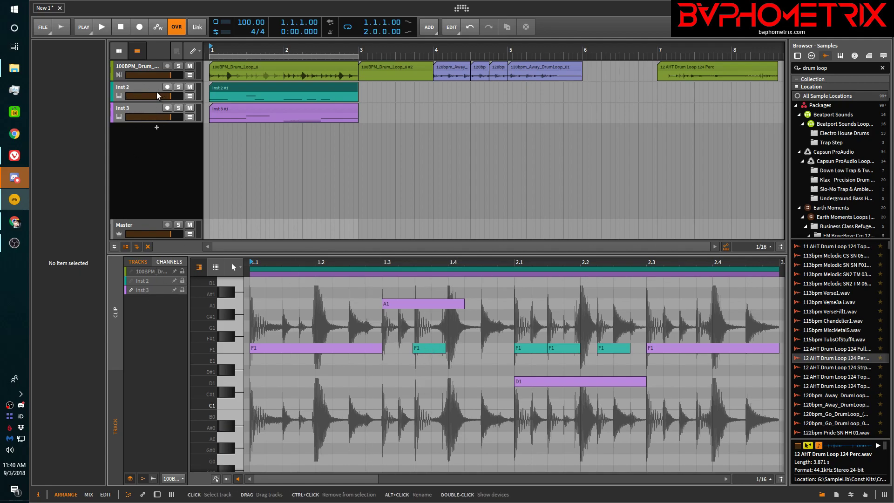
pyautogui.click(182, 280)
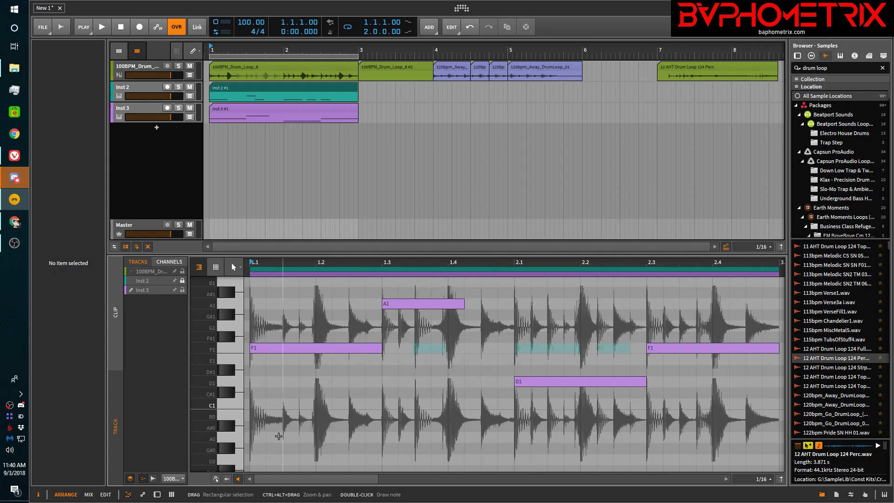
# - Try Master as the background audio behind the notes, and return it to 100BPM_Drum_Loop_8
pyautogui.click(177, 480)
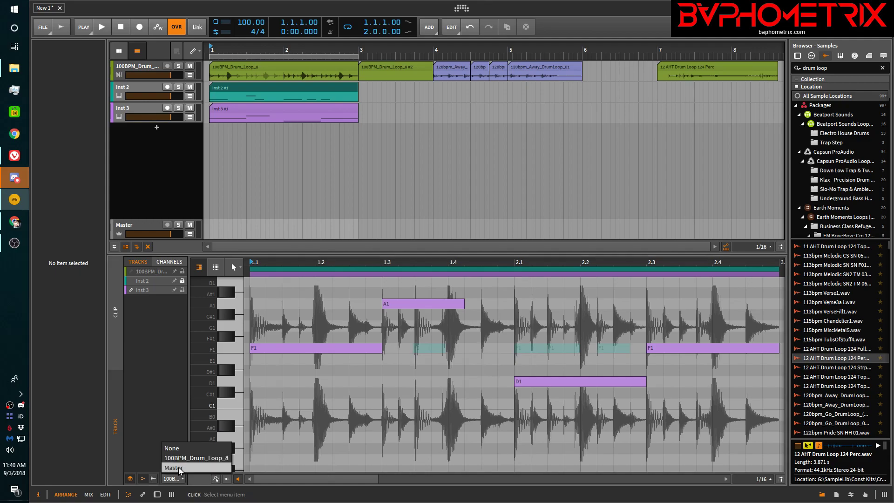
pyautogui.click(178, 468)
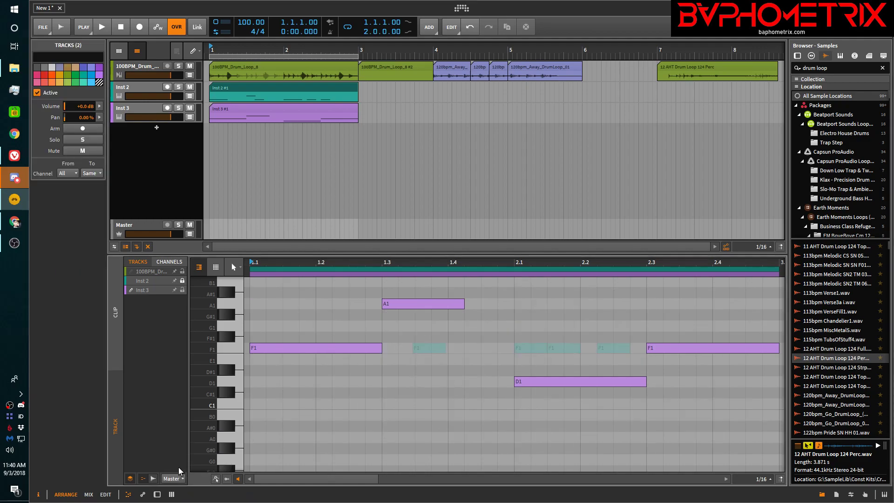
pyautogui.click(185, 479)
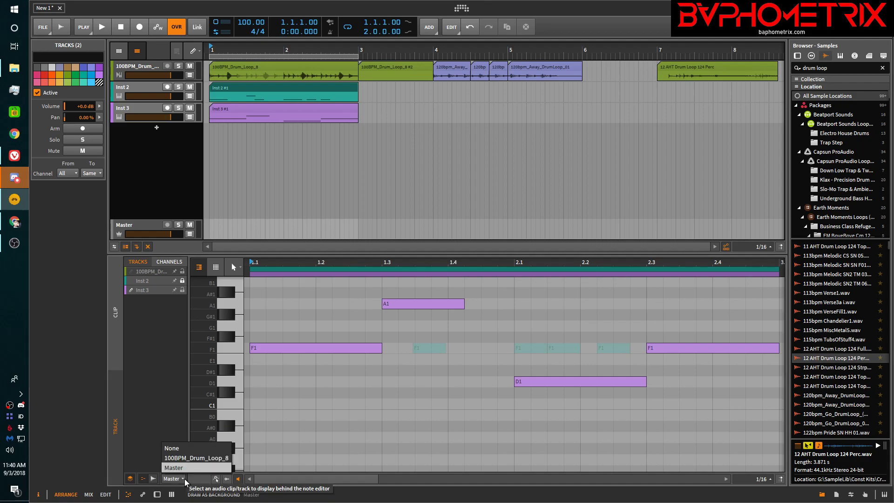
pyautogui.click(187, 458)
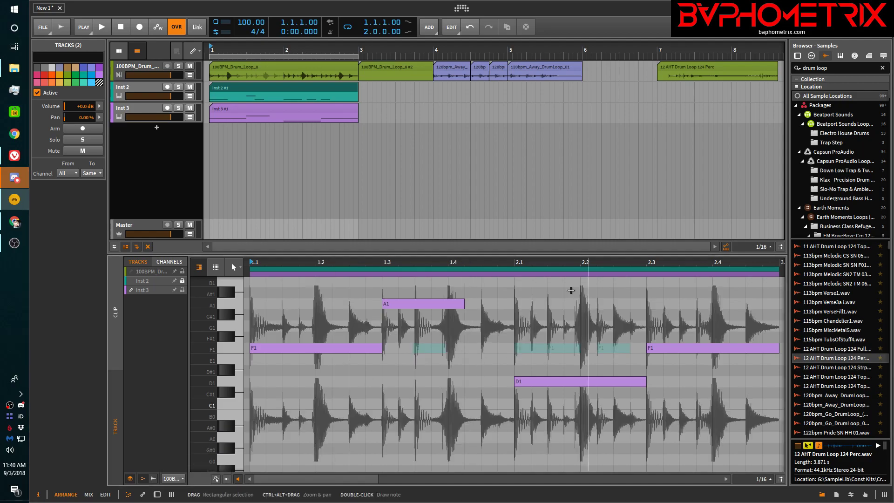
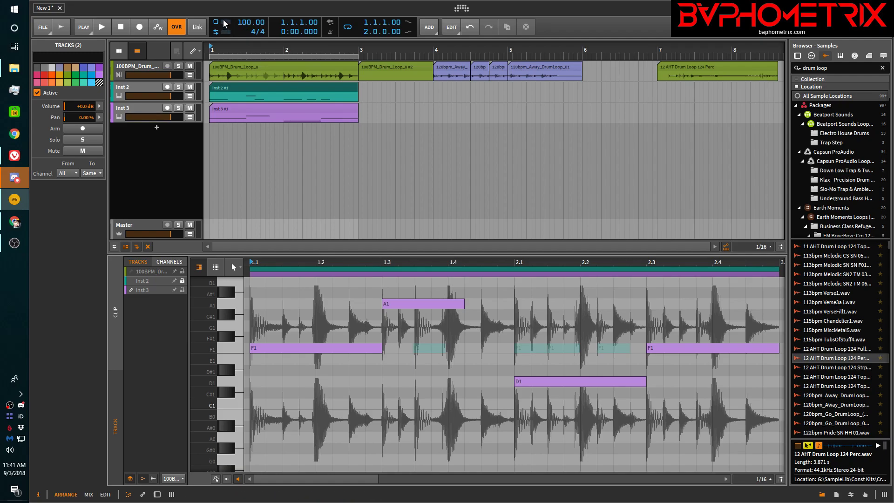
# - Switch to the web browser, go to the start of The Bitwig Handbook, and show the Producer Tutorials by Baphometrix playlist on YouTube
pyautogui.click(14, 155)
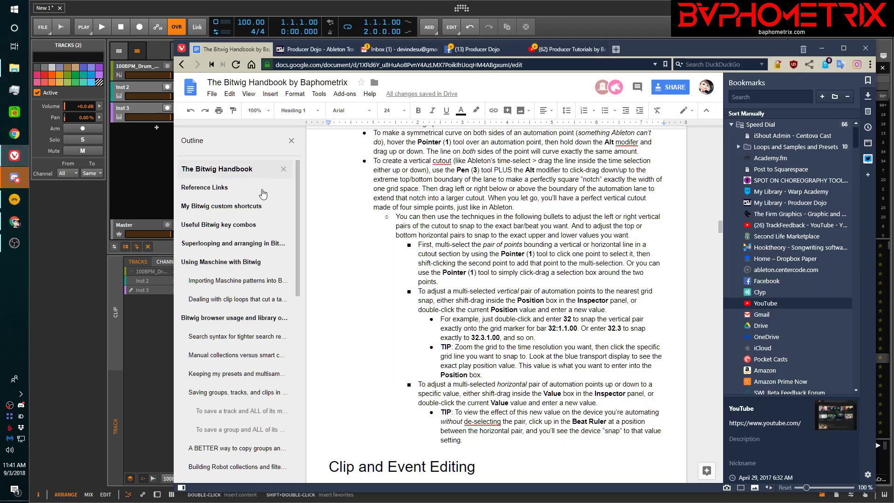
pyautogui.click(225, 168)
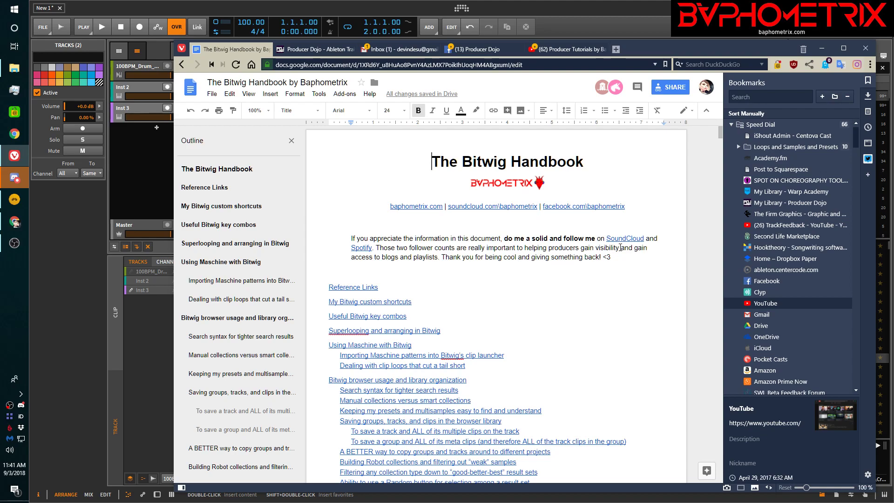
pyautogui.click(14, 156)
pyautogui.click(14, 156)
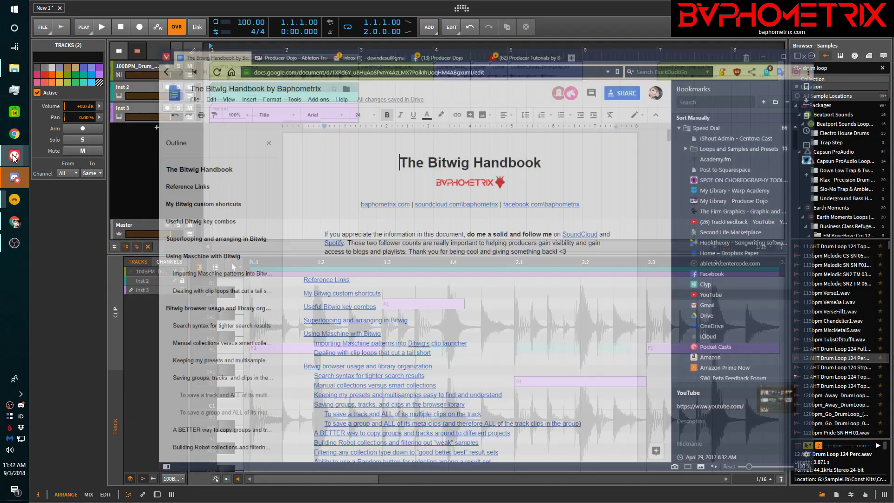
pyautogui.click(568, 50)
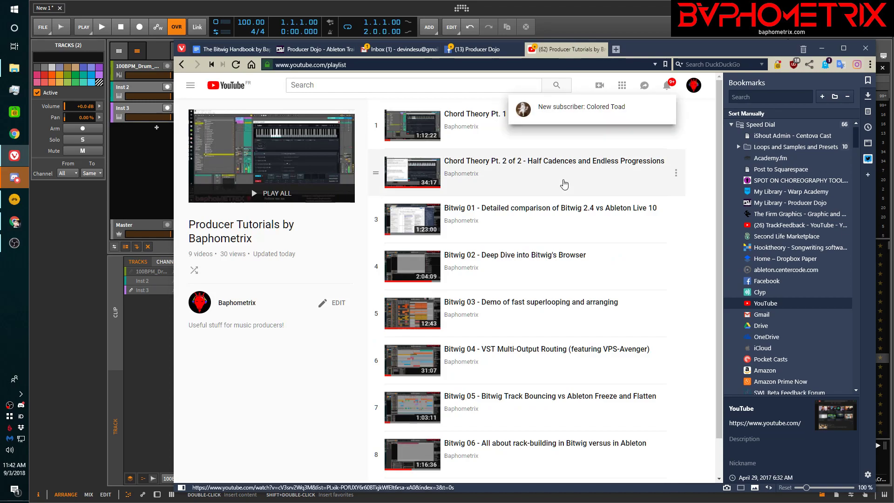